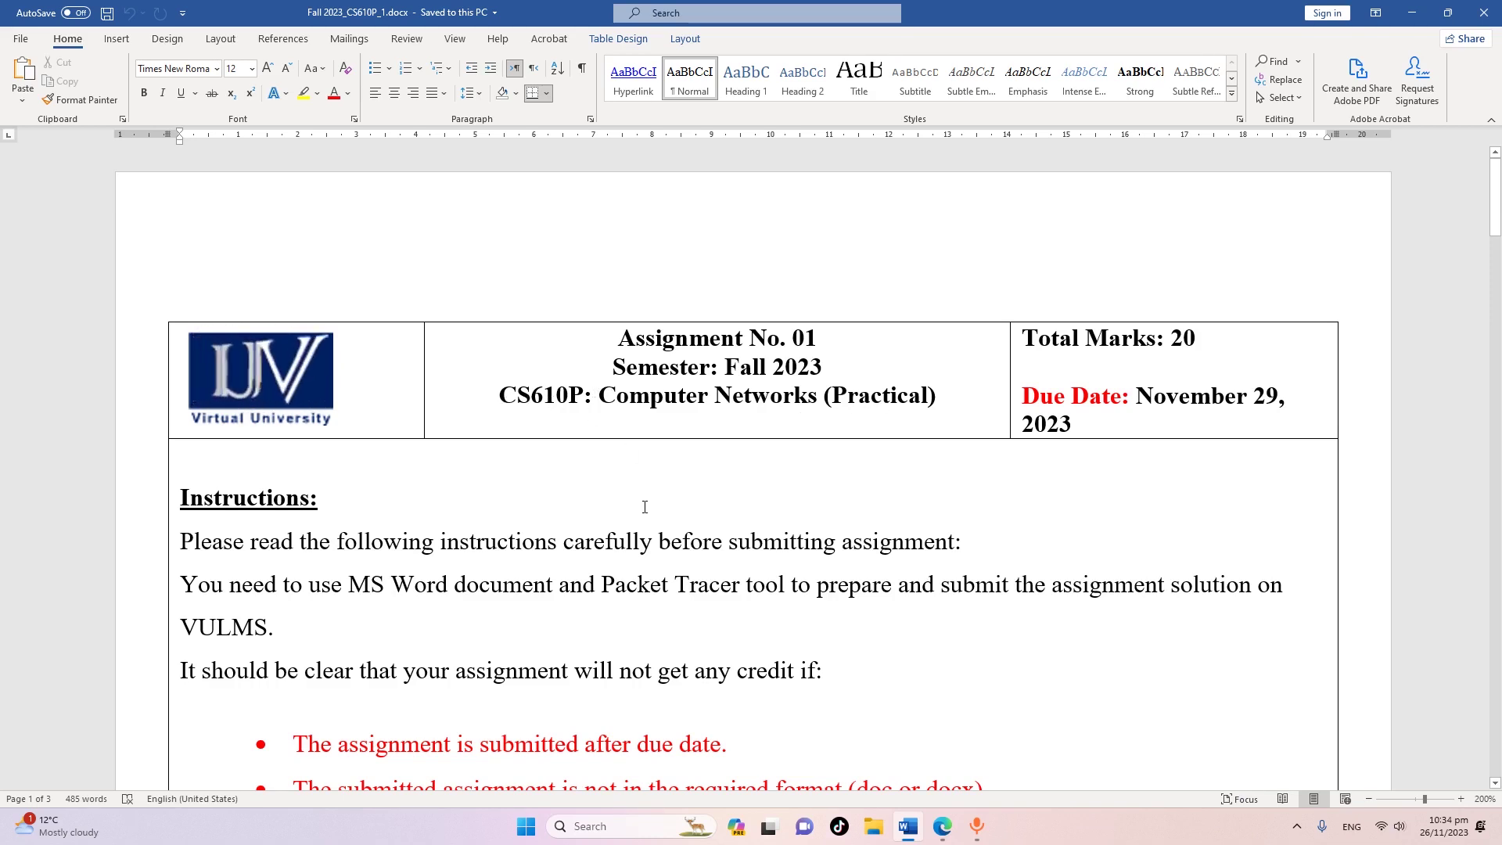
Scroll through the assignment document to read its requirements
scroll(645, 507, "down", 7)
scroll(645, 506, "up", 7)
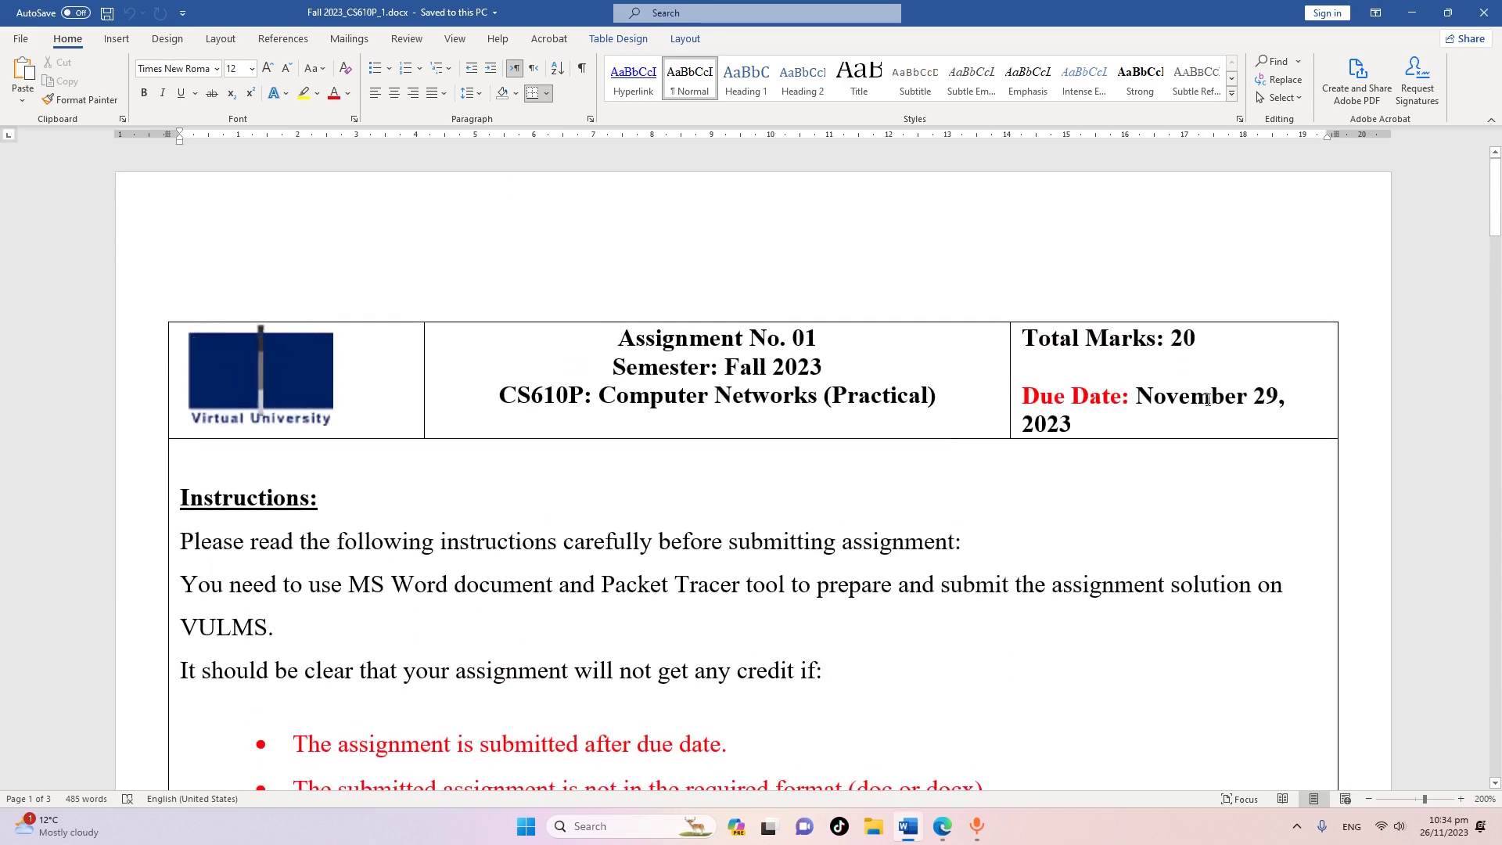
scroll(637, 509, "down", 7)
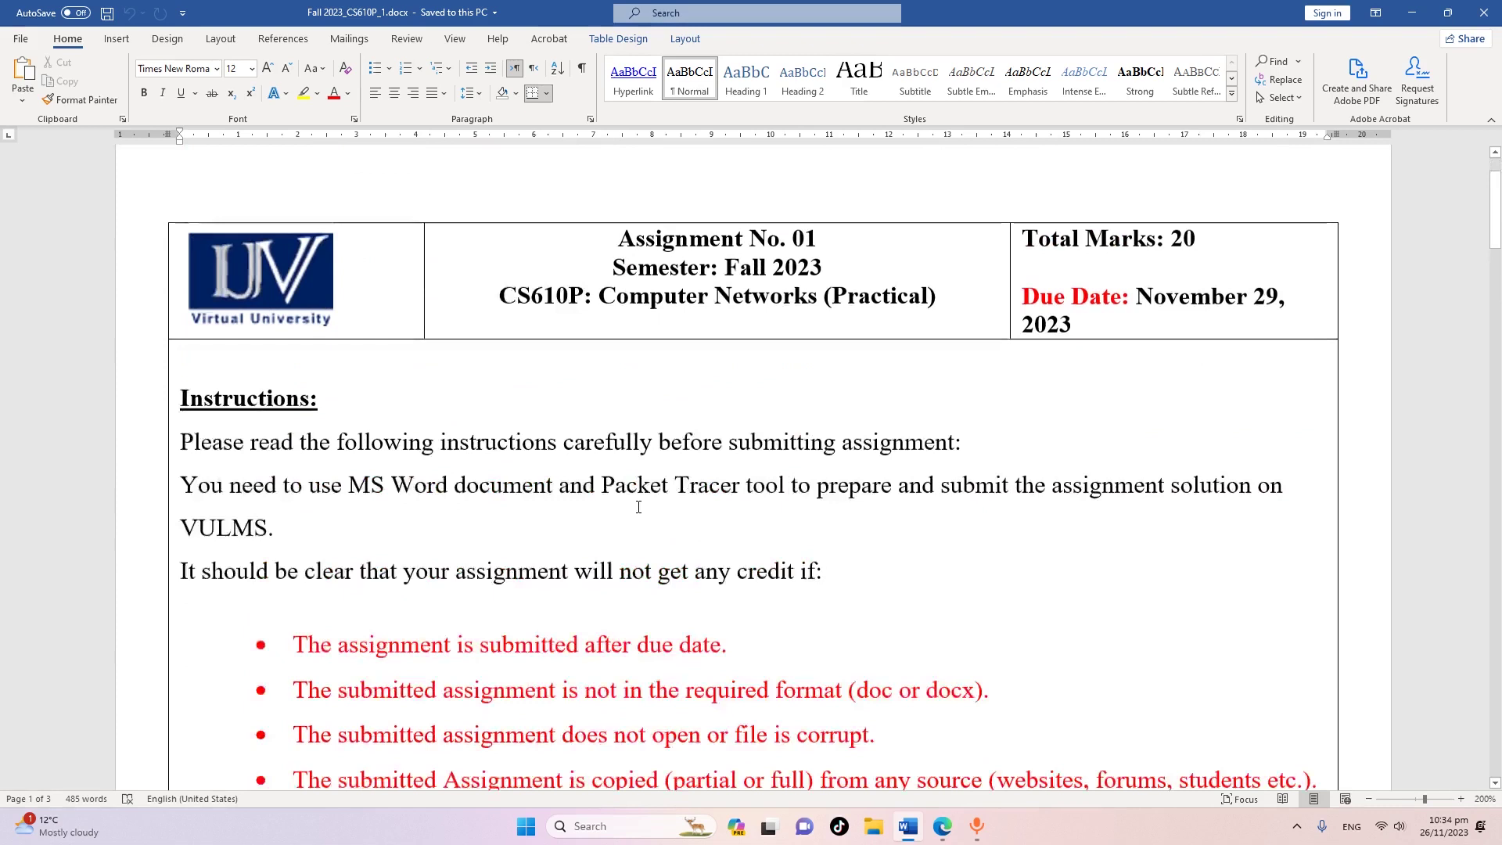
scroll(567, 505, "down", 10)
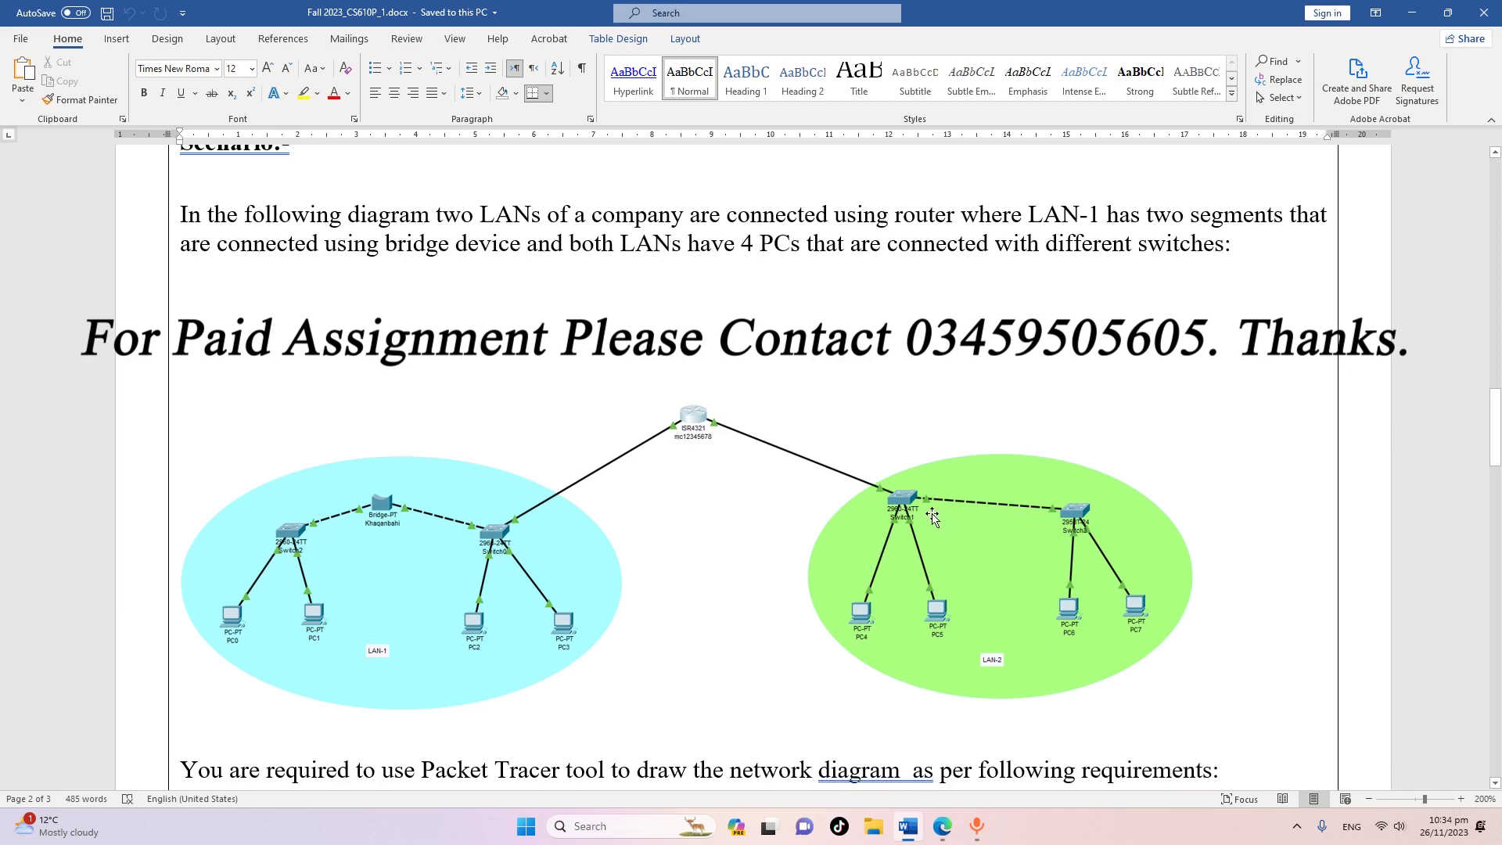
scroll(570, 269, "down", 6)
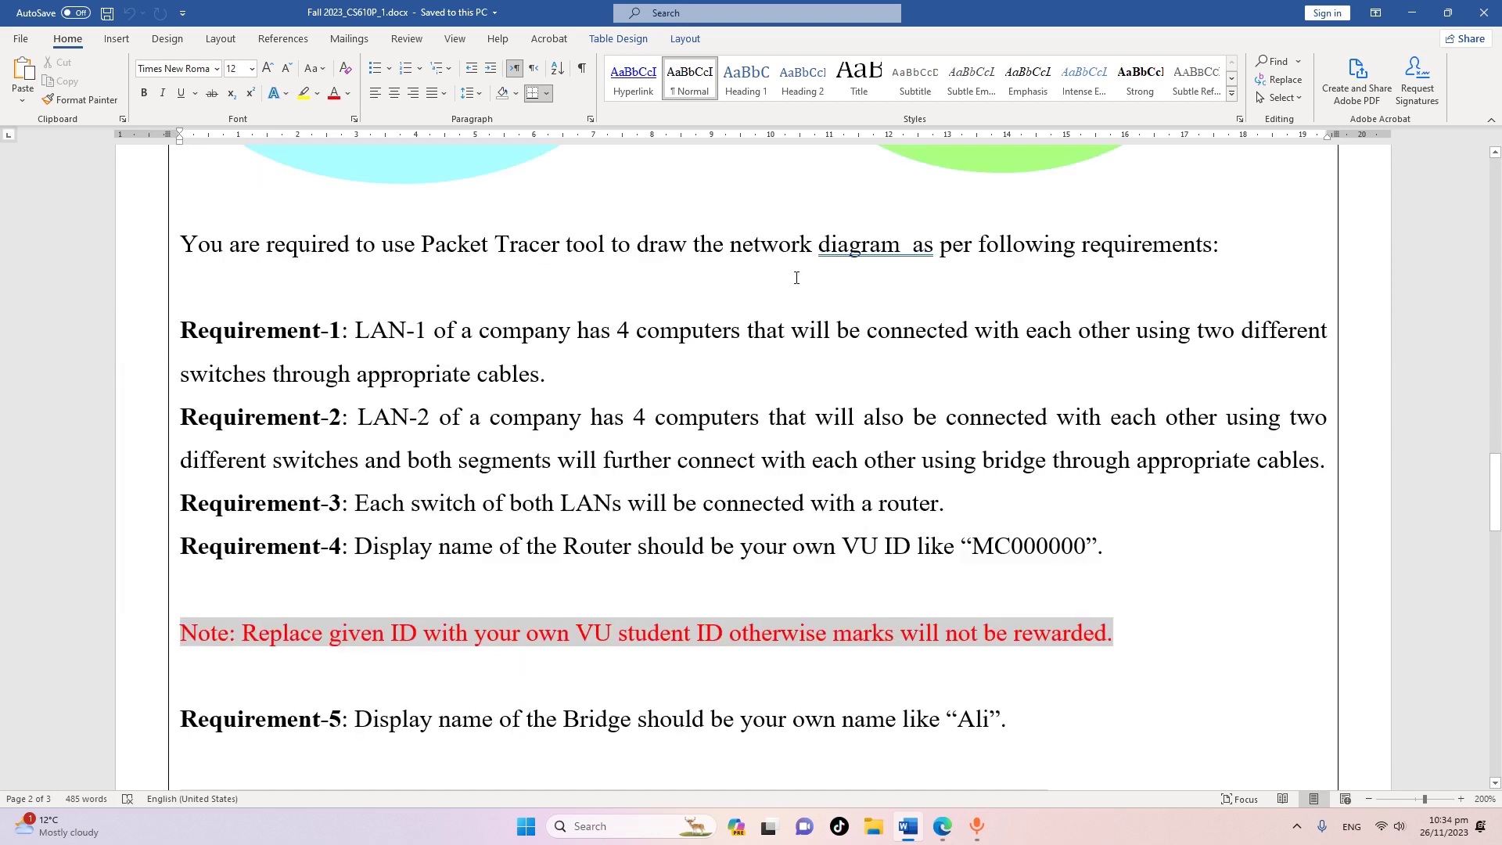
scroll(794, 278, "up", 3)
scroll(569, 479, "down", 2)
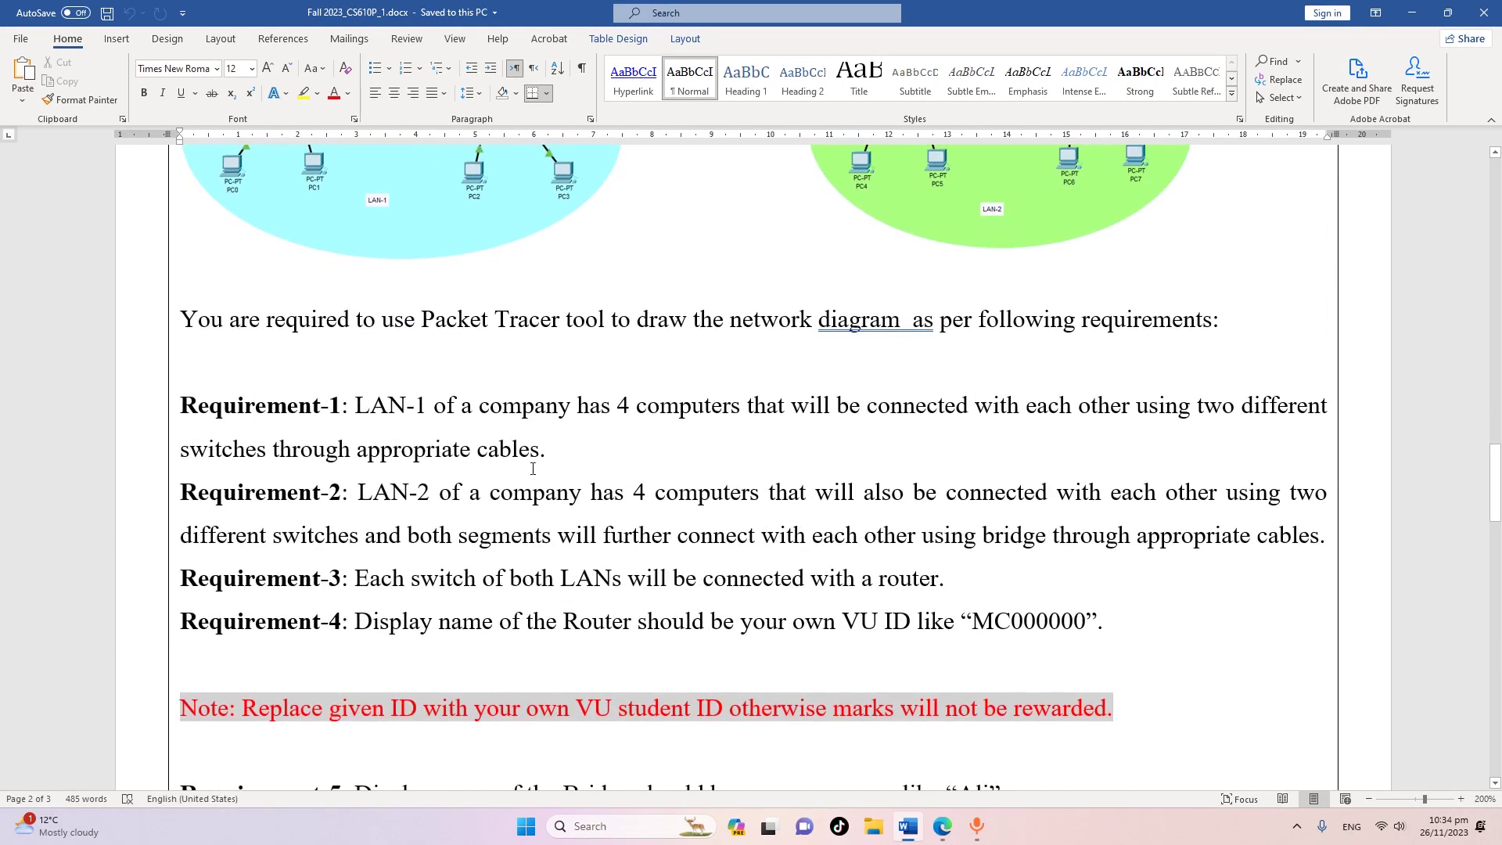
scroll(562, 413, "up", 2)
scroll(489, 430, "down", 1)
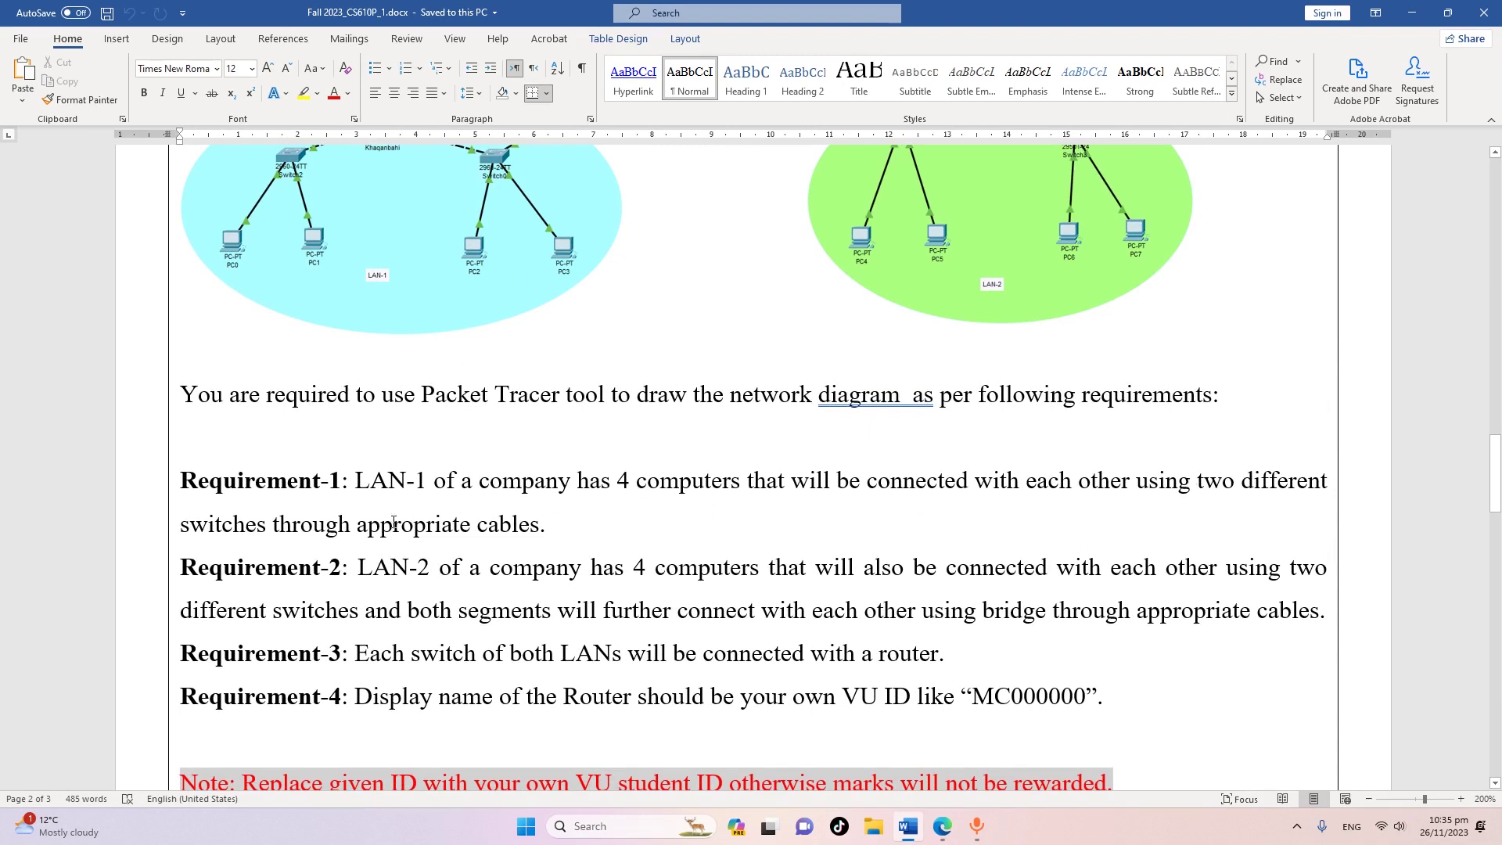
scroll(425, 578, "down", 1)
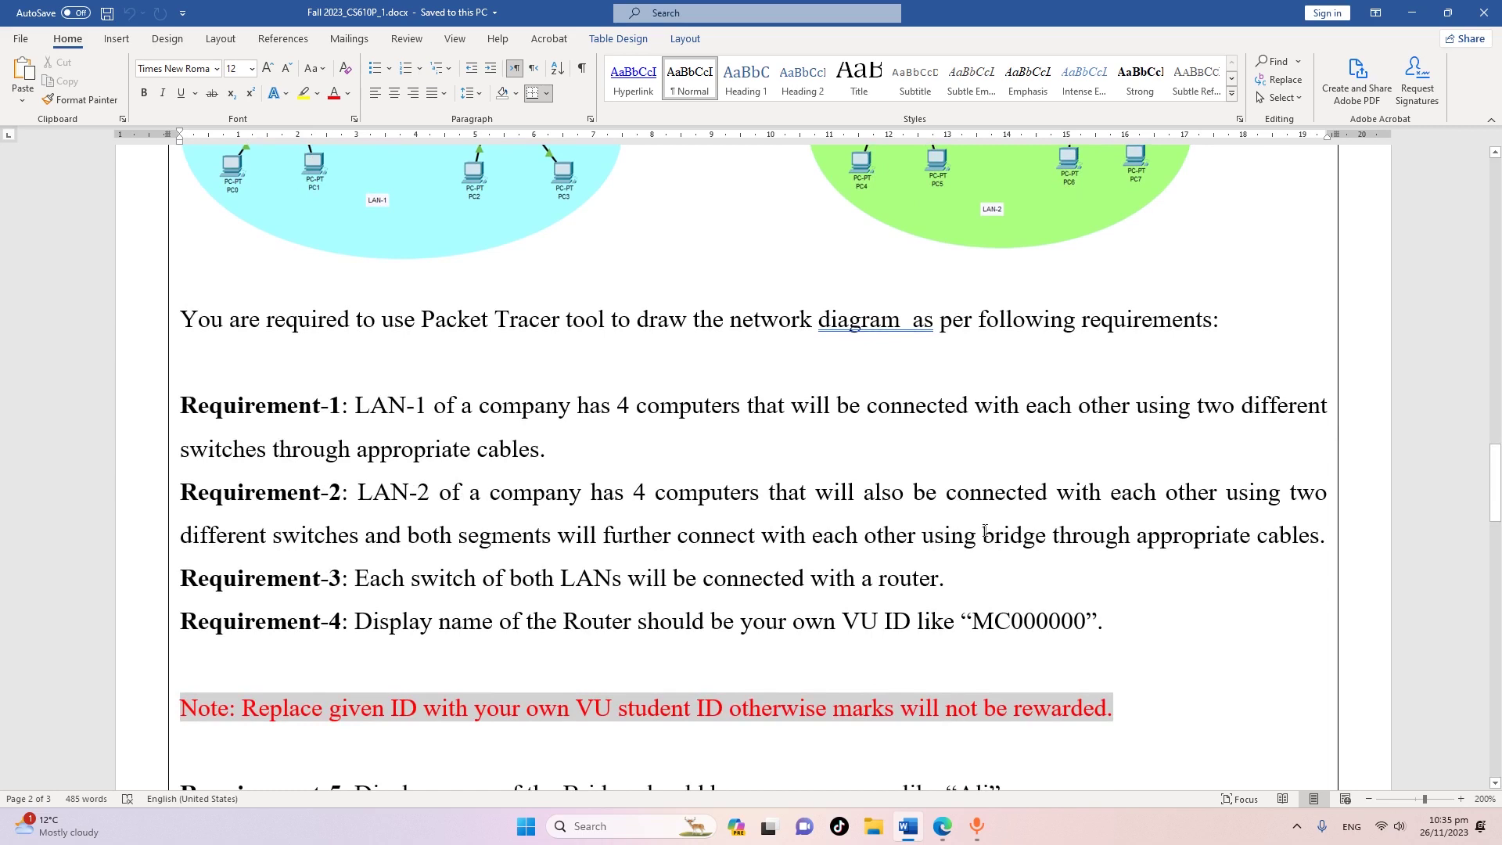
Highlight 'bridge' in Requirement-2 and the example ID in Requirement-4 while reviewing the requirements
double_click(1035, 533)
scroll(618, 508, "down", 1)
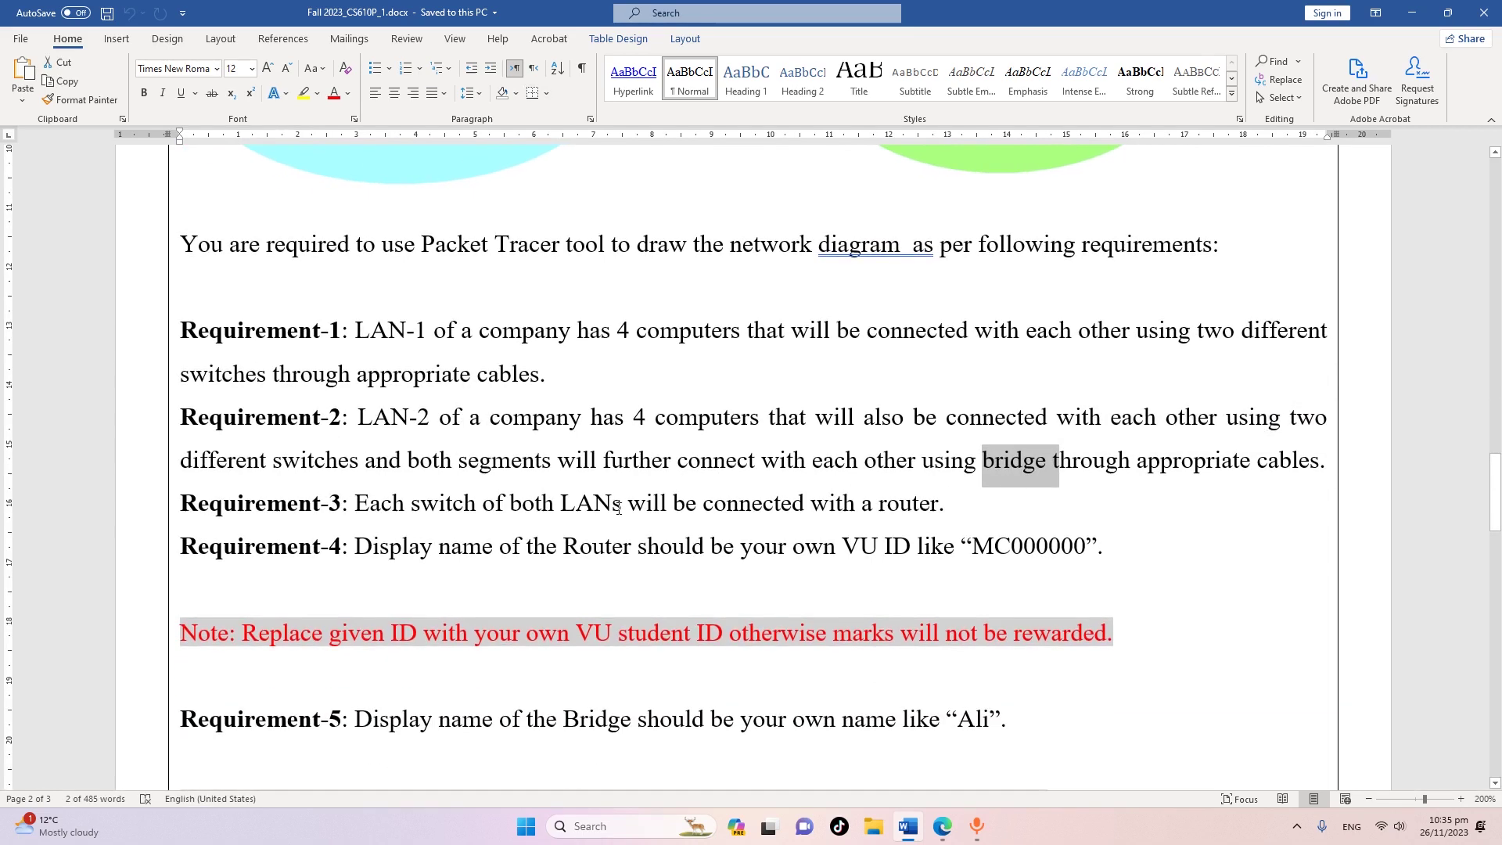
left_click(554, 522)
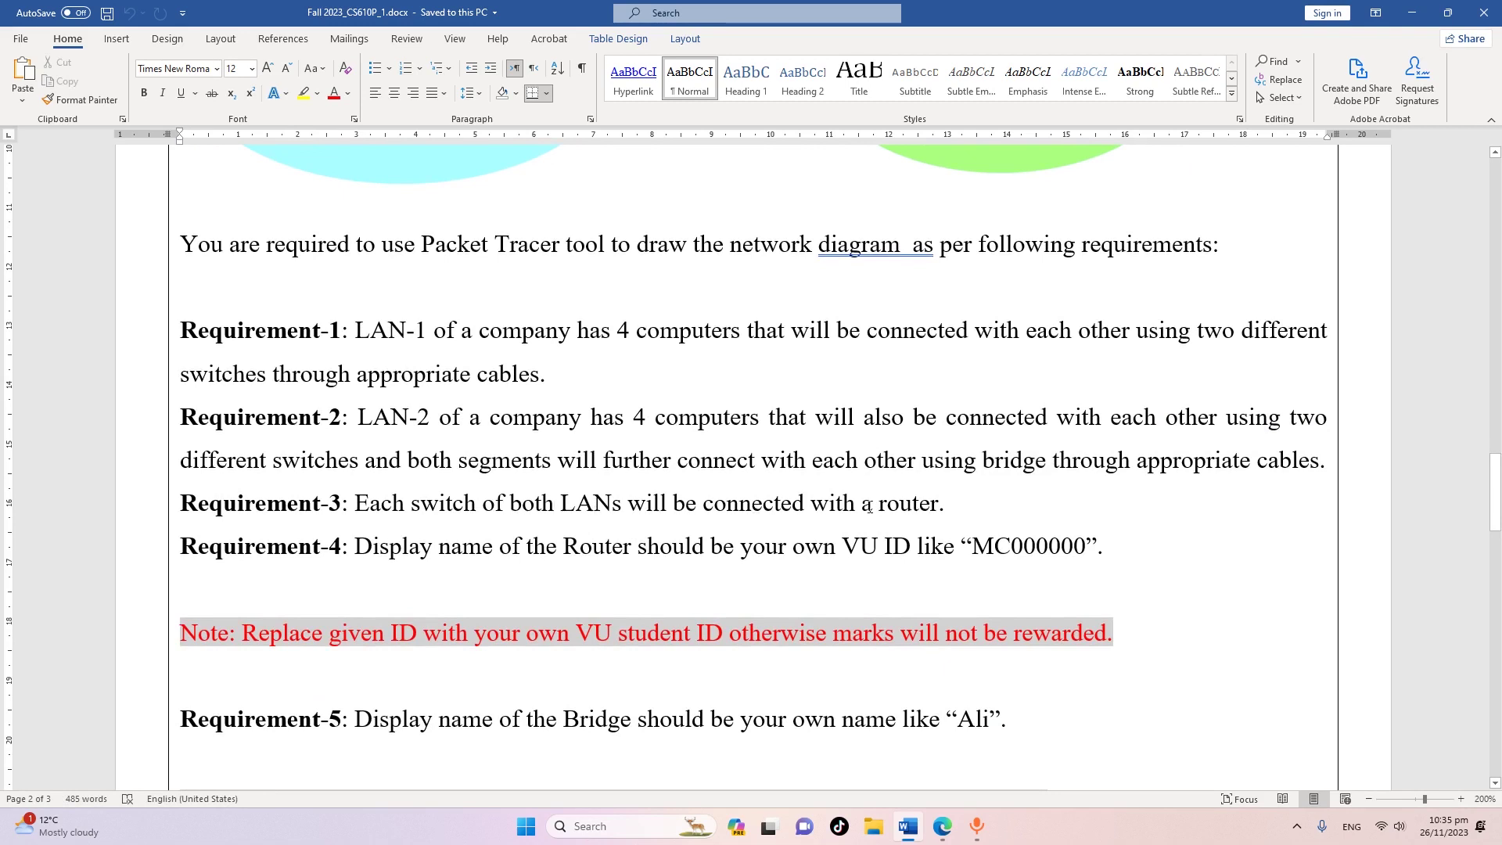
scroll(610, 495, "down", 1)
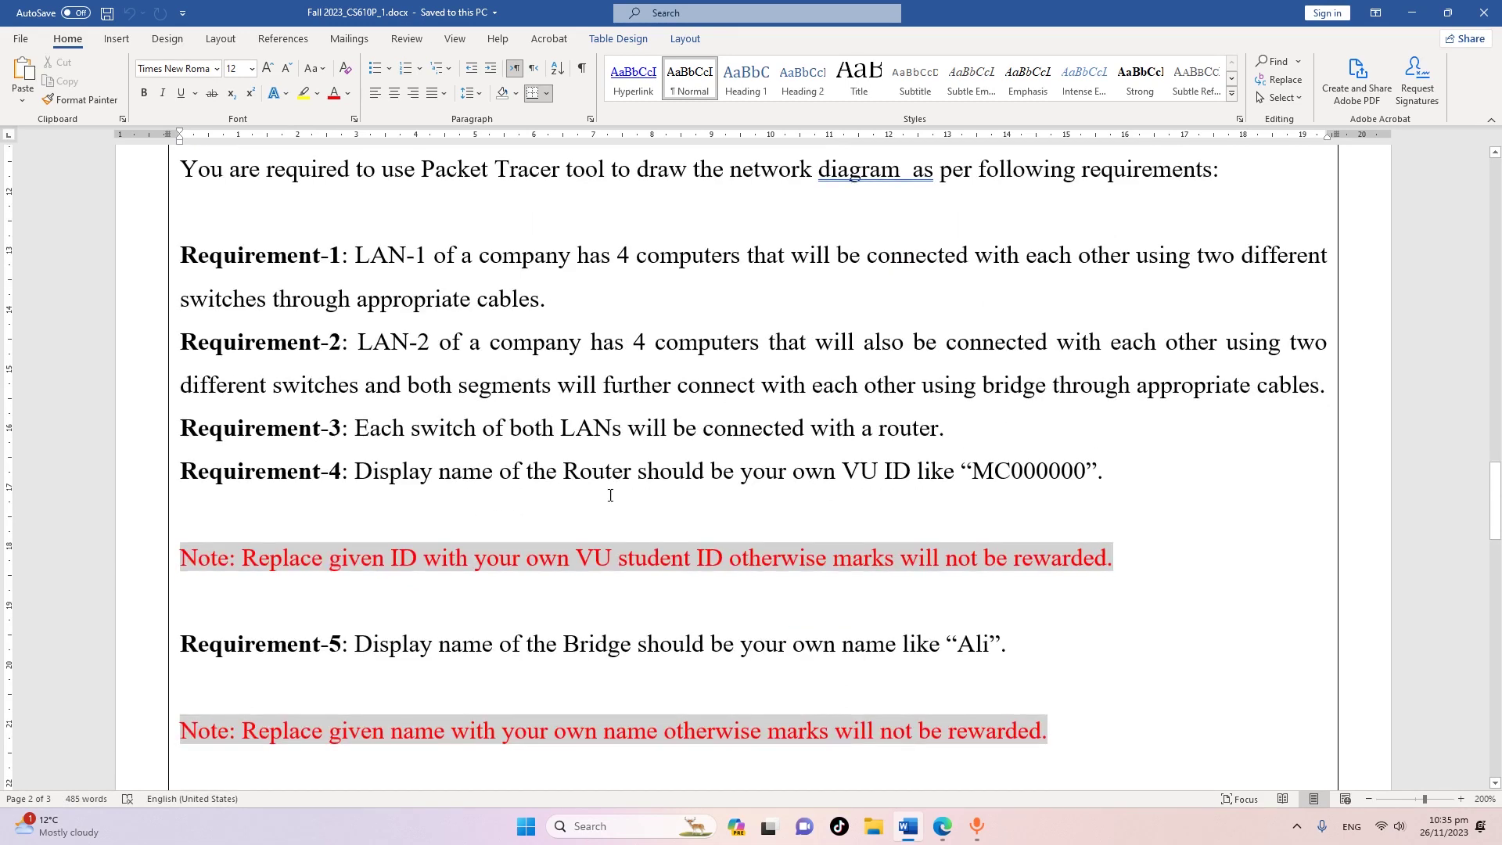
left_click_drag(974, 468, 1092, 472)
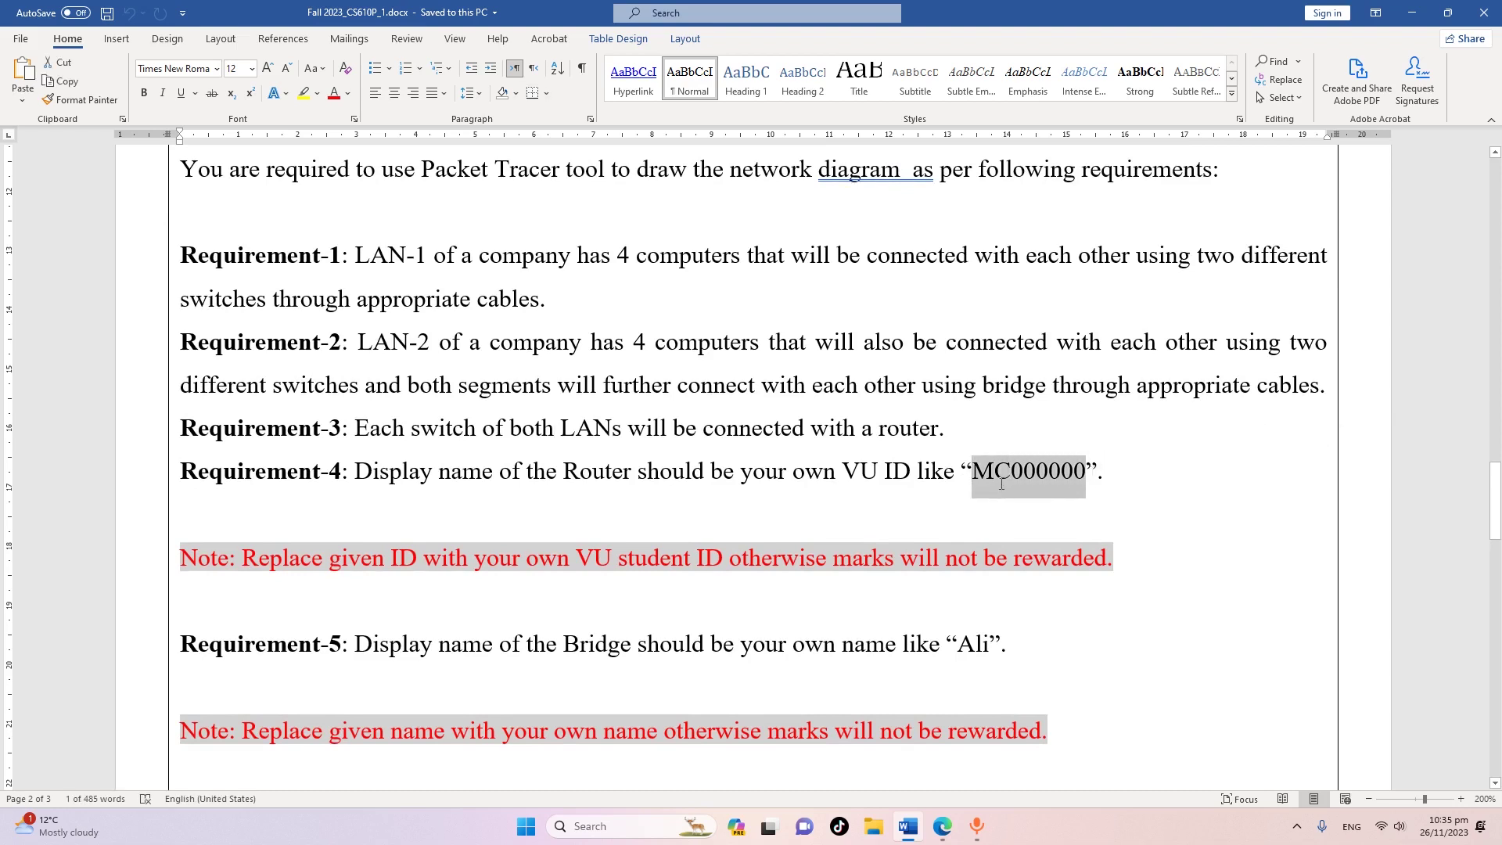
scroll(1000, 482, "down", 3)
left_click(971, 461)
left_click_drag(959, 423, 994, 424)
scroll(866, 493, "down", 5)
scroll(866, 493, "down", 5)
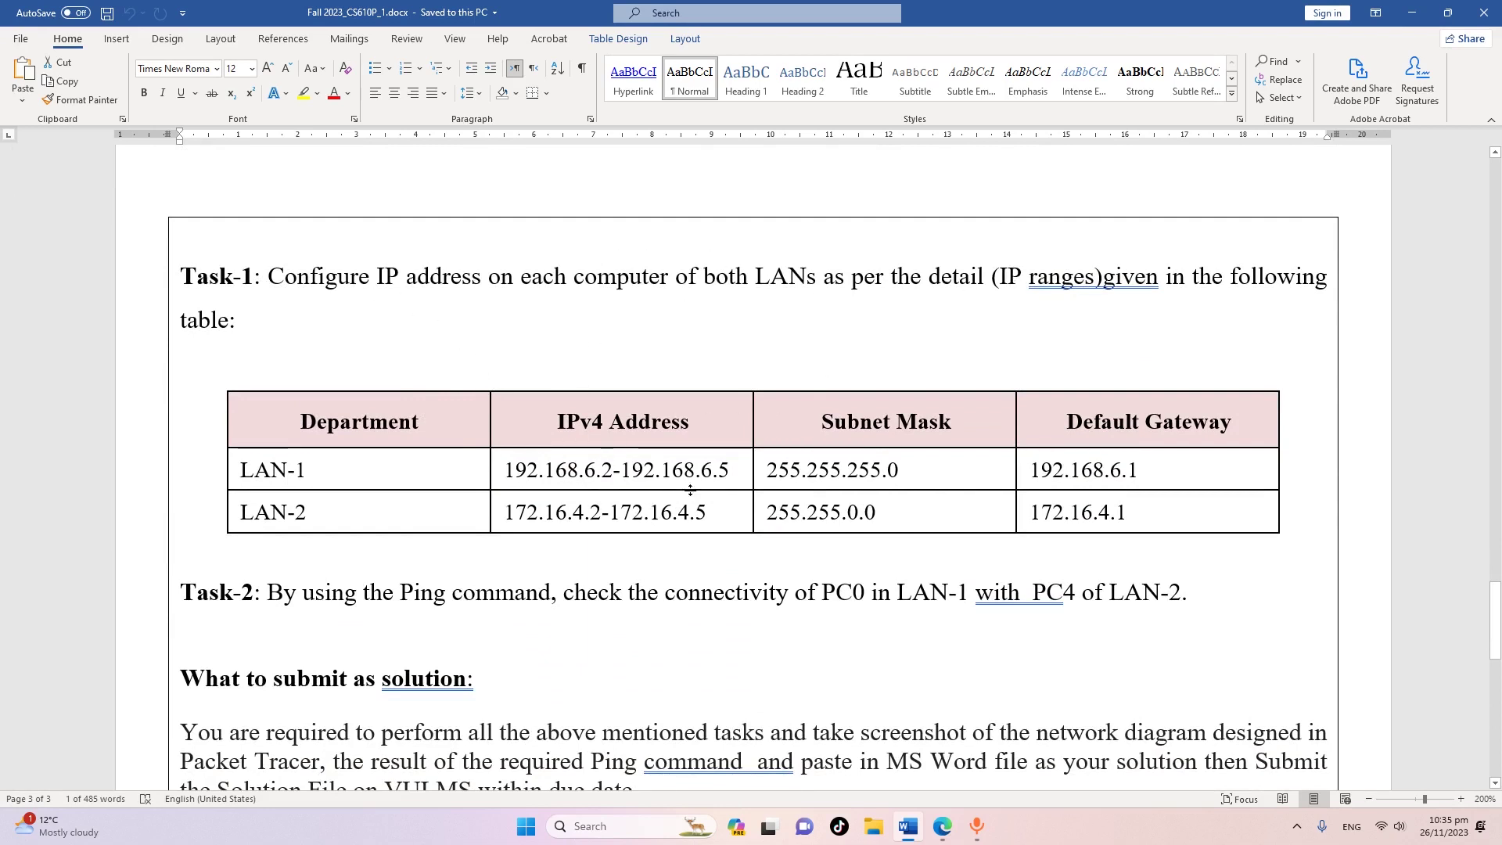
scroll(586, 492, "down", 3)
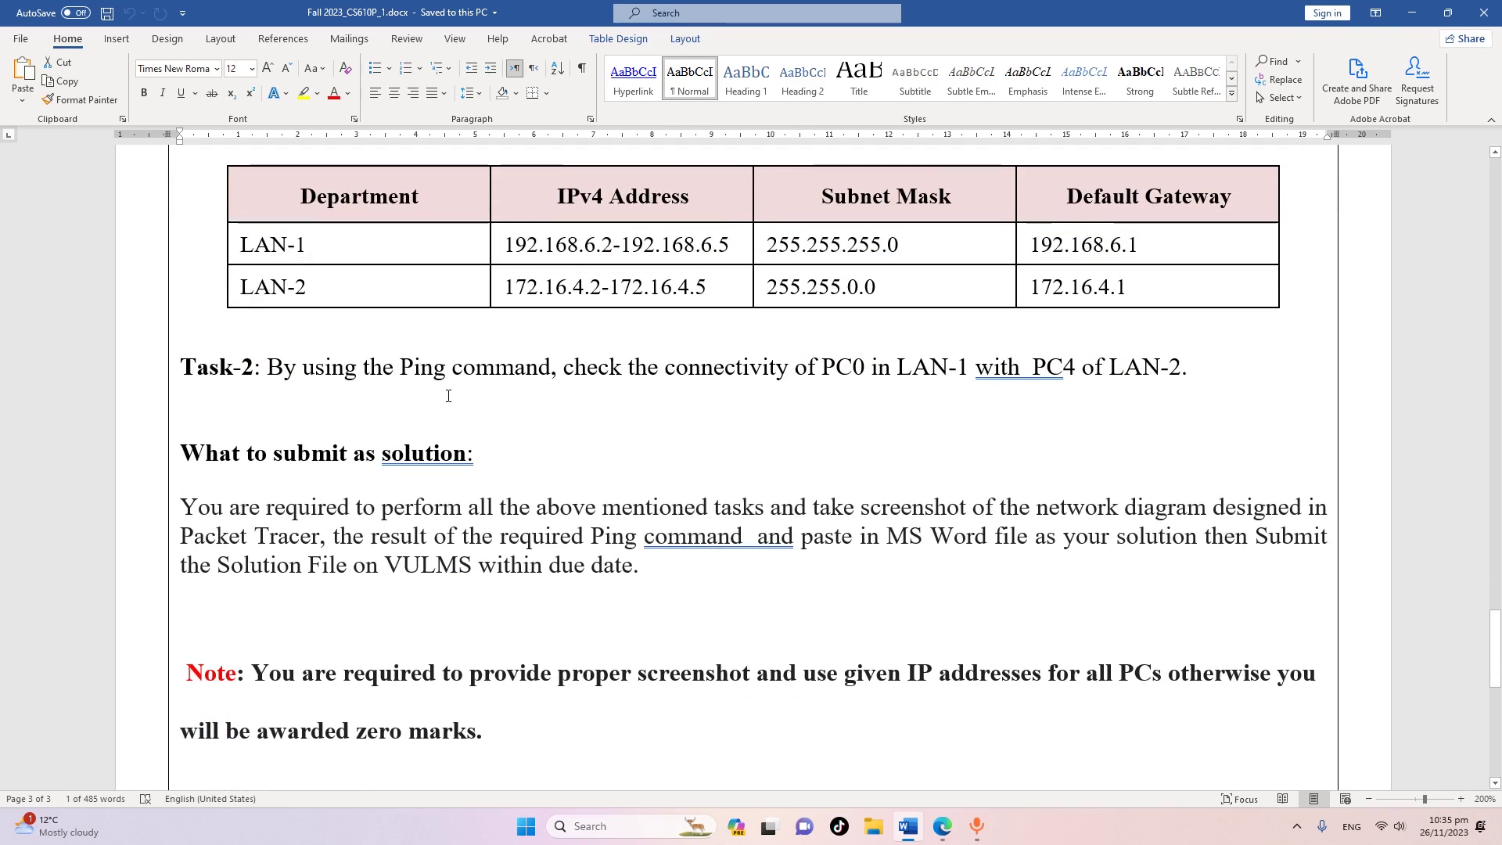
scroll(420, 366, "down", 2)
scroll(298, 402, "up", 1)
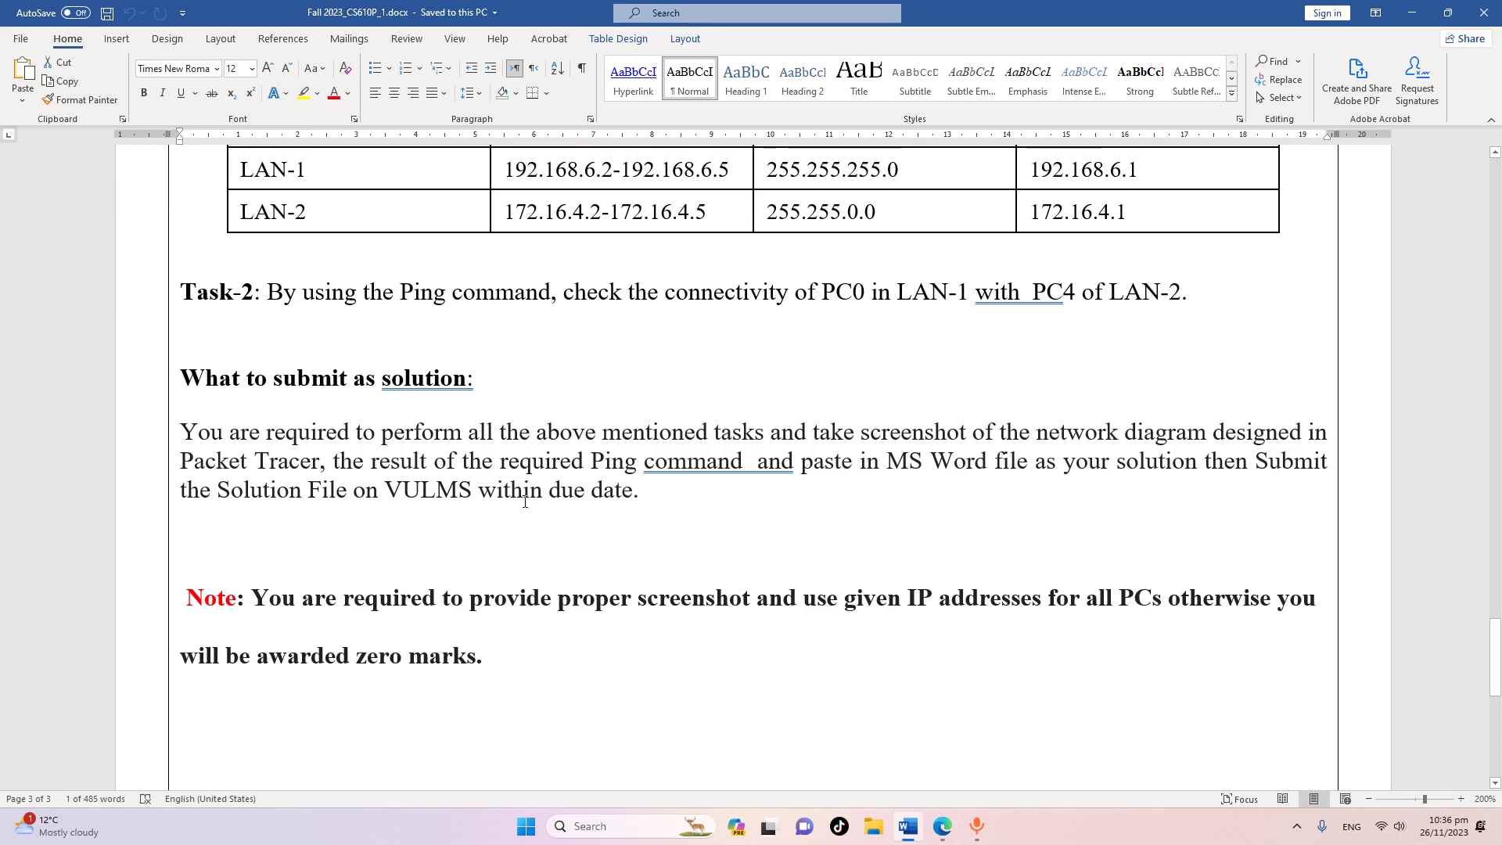
scroll(525, 505, "up", 10)
scroll(525, 496, "up", 5)
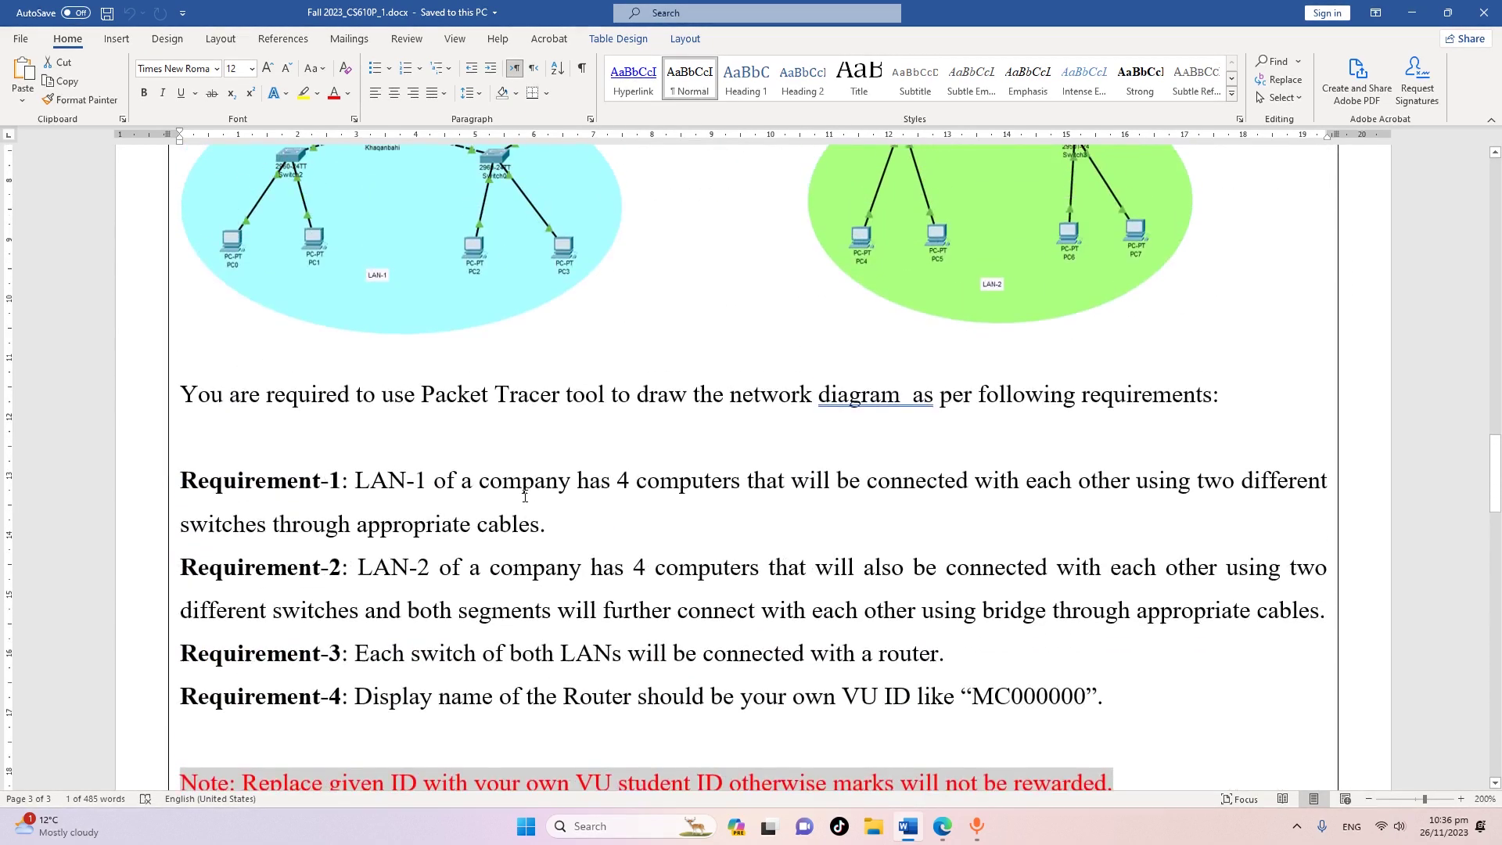
scroll(525, 473, "up", 1)
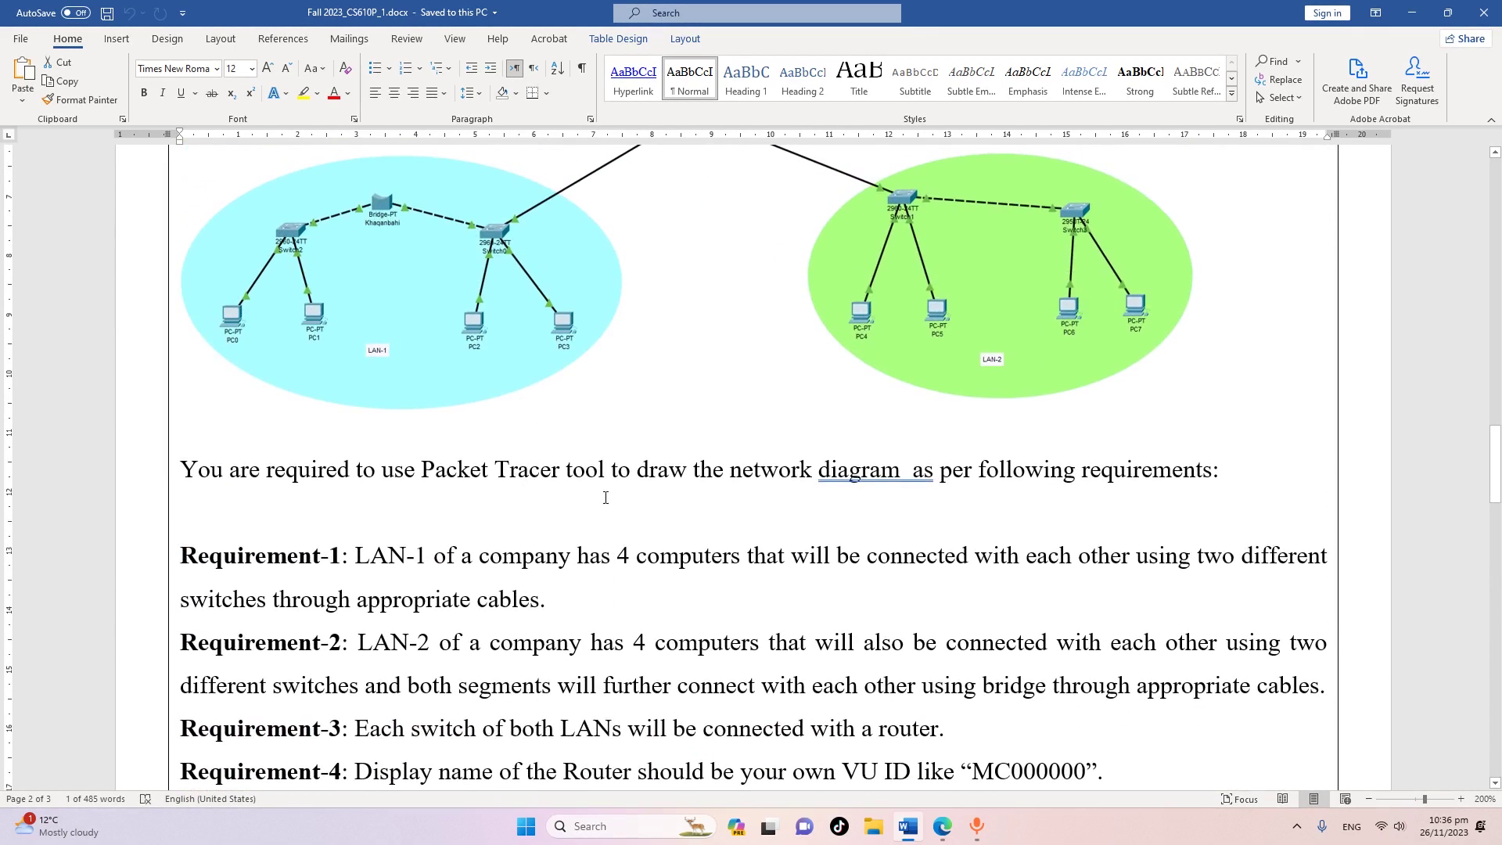
scroll(707, 587, "down", 3)
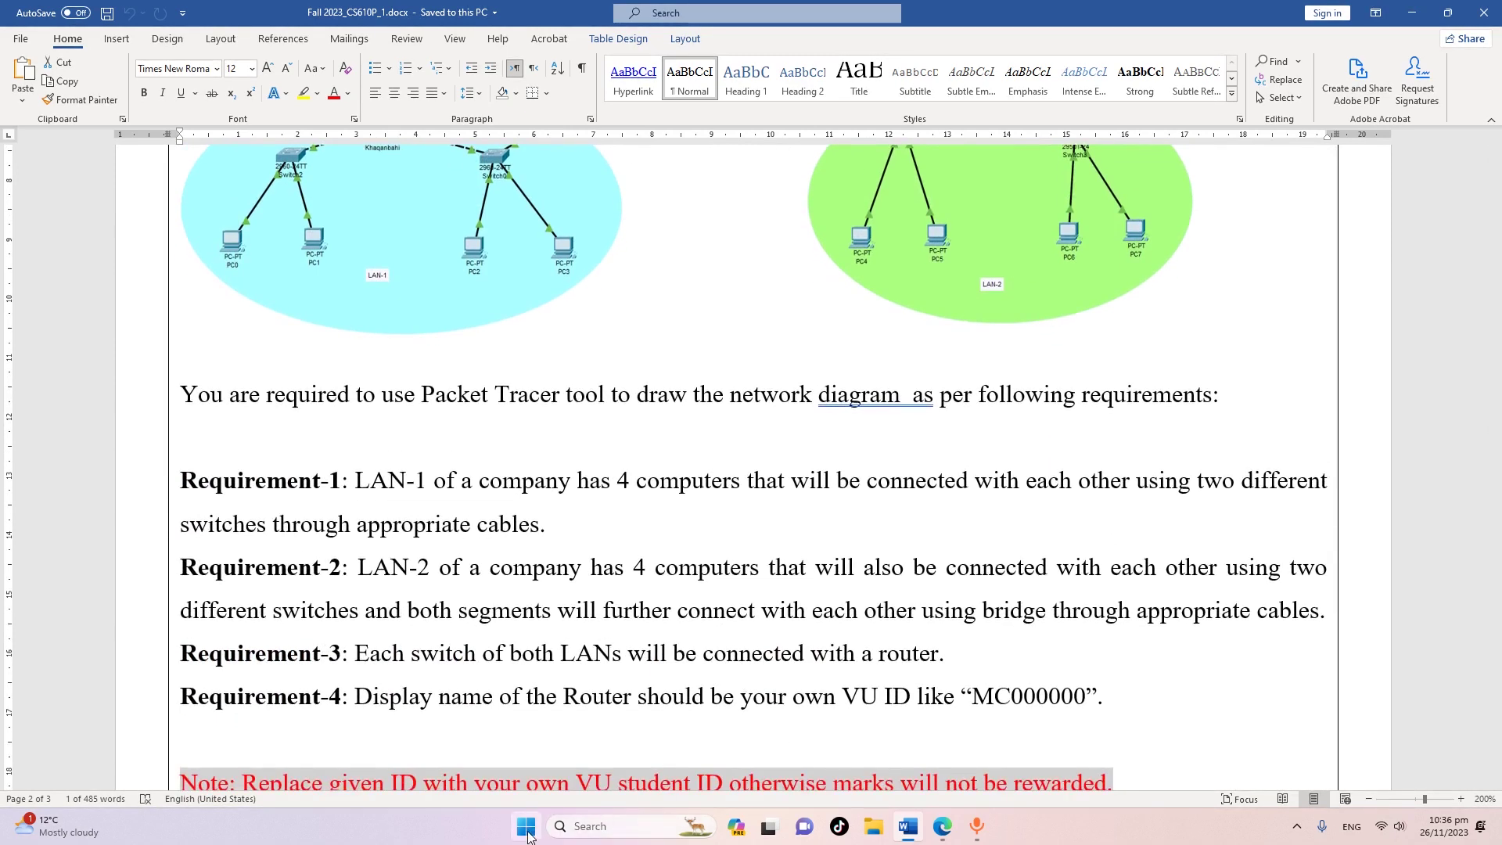
Launch Cisco Packet Tracer from the list of installed apps
left_click(942, 826)
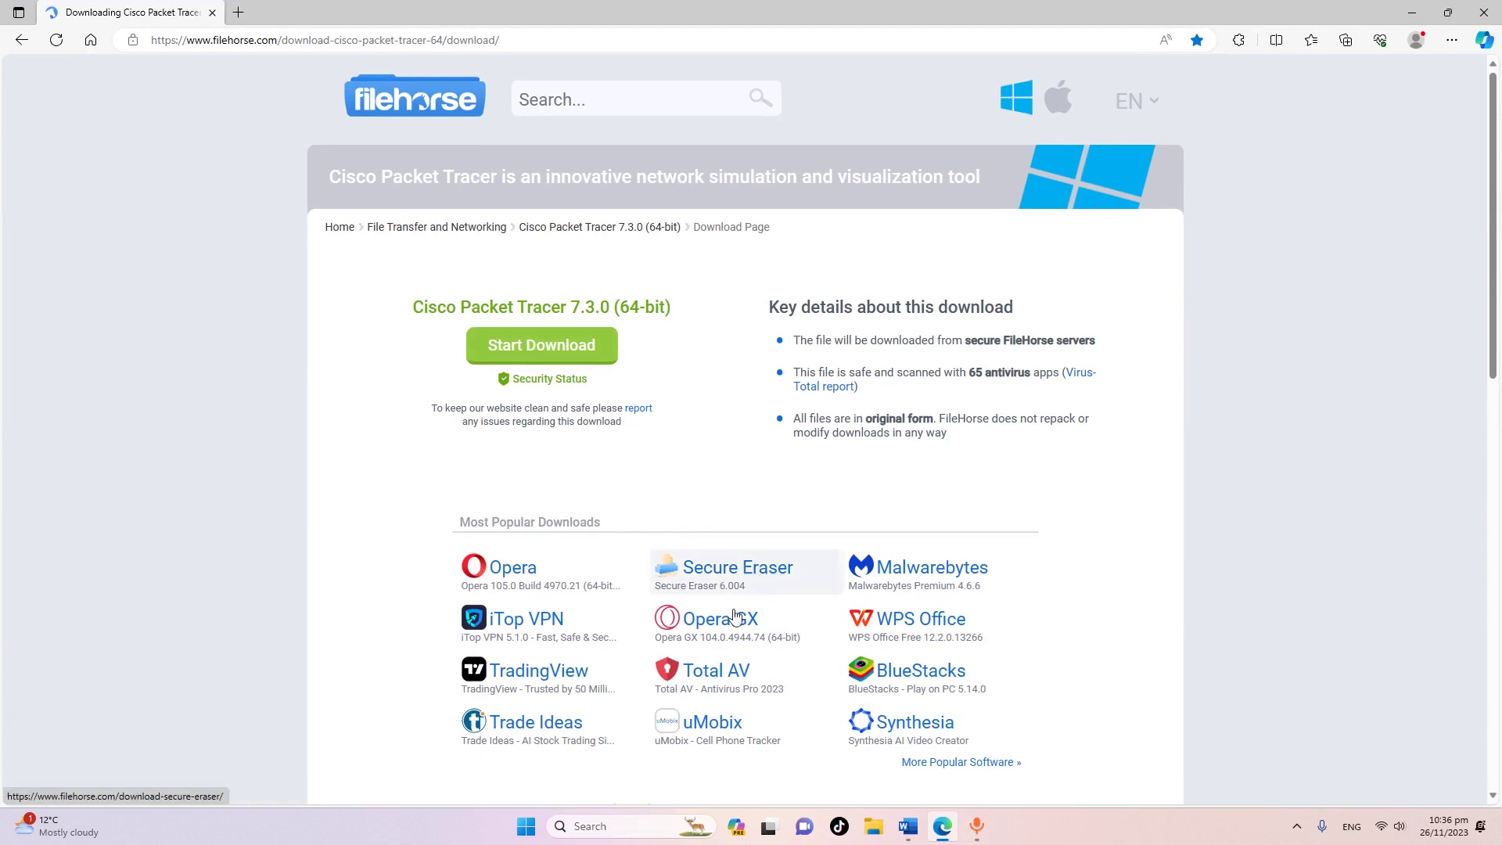
left_click(943, 827)
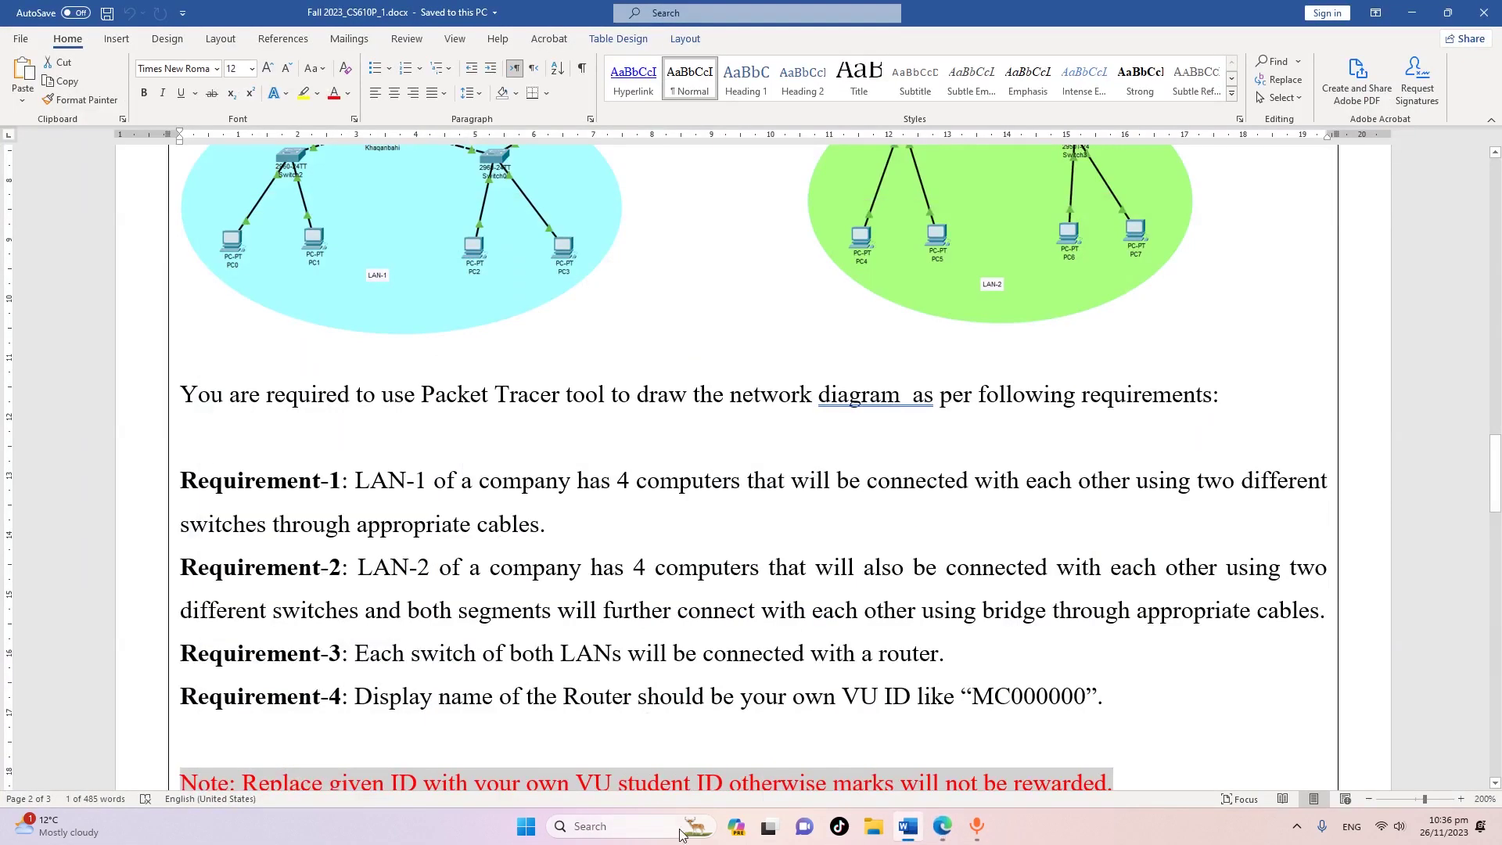
left_click(526, 826)
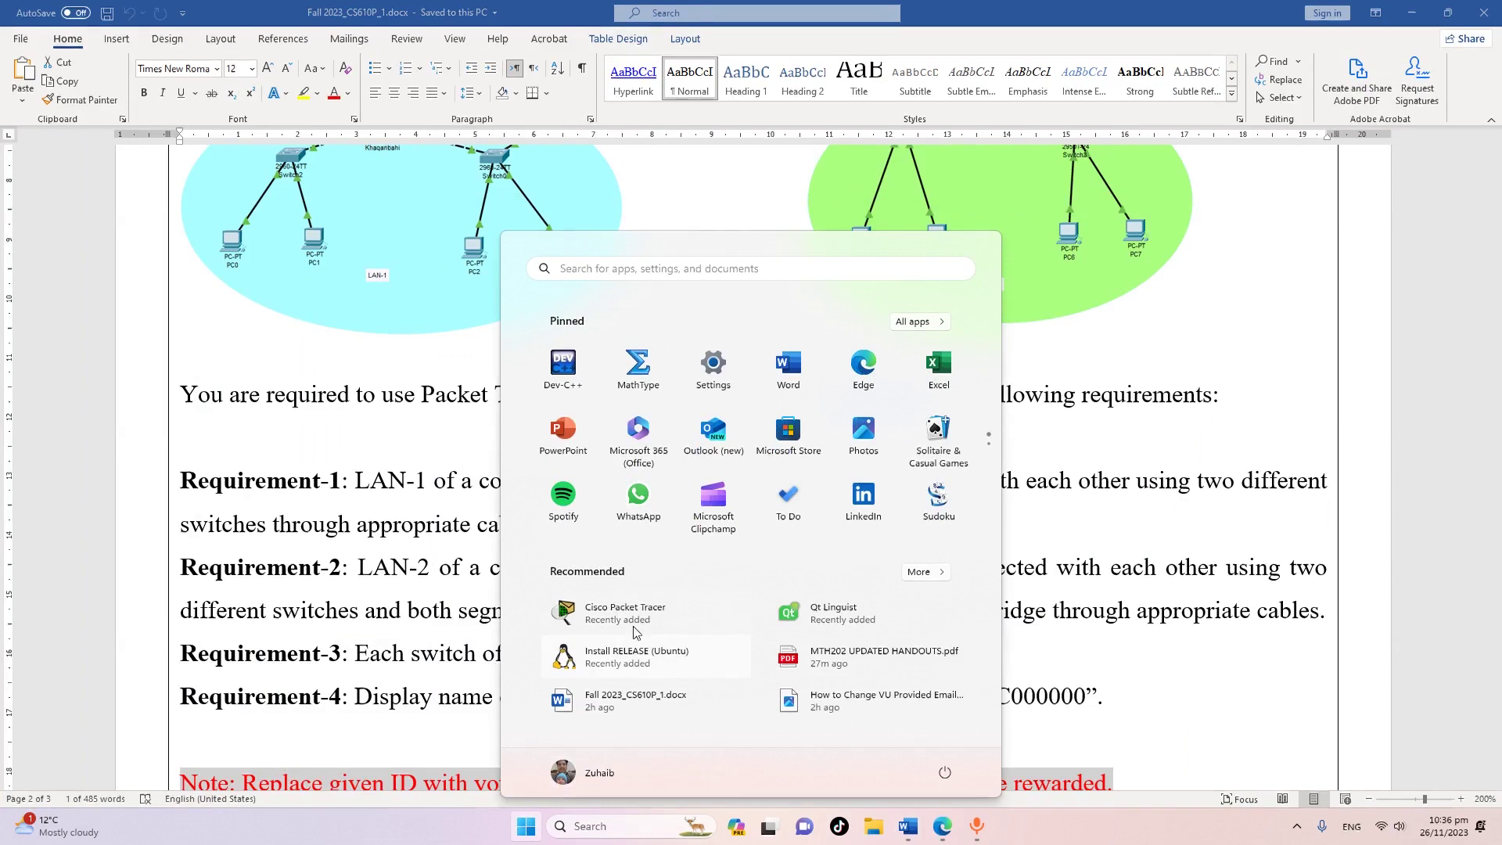
left_click(636, 618)
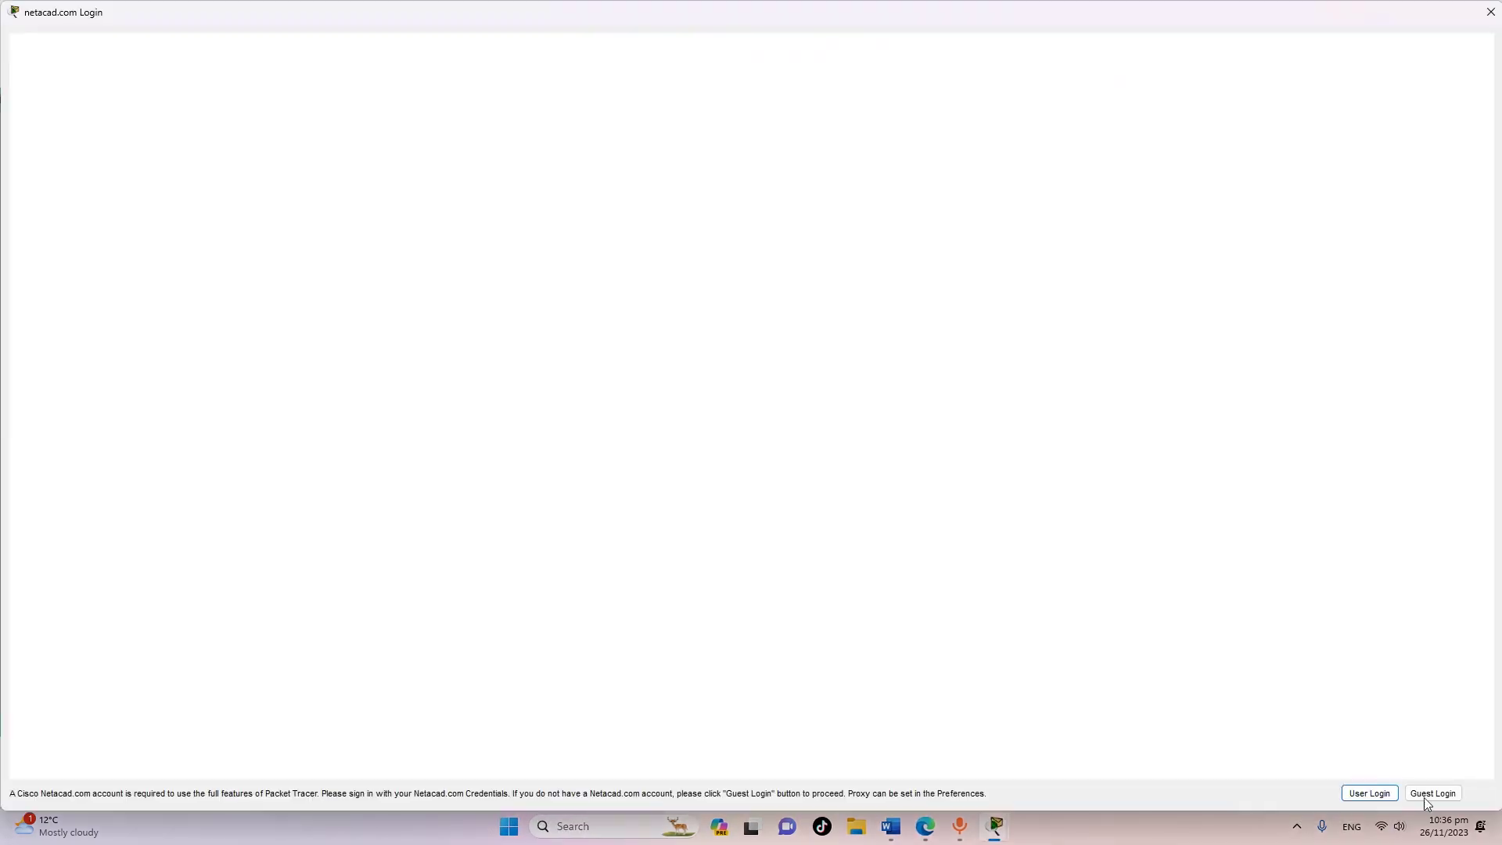
Continue as a guest, close the browser tab that opens, and confirm guest access
left_click(1440, 798)
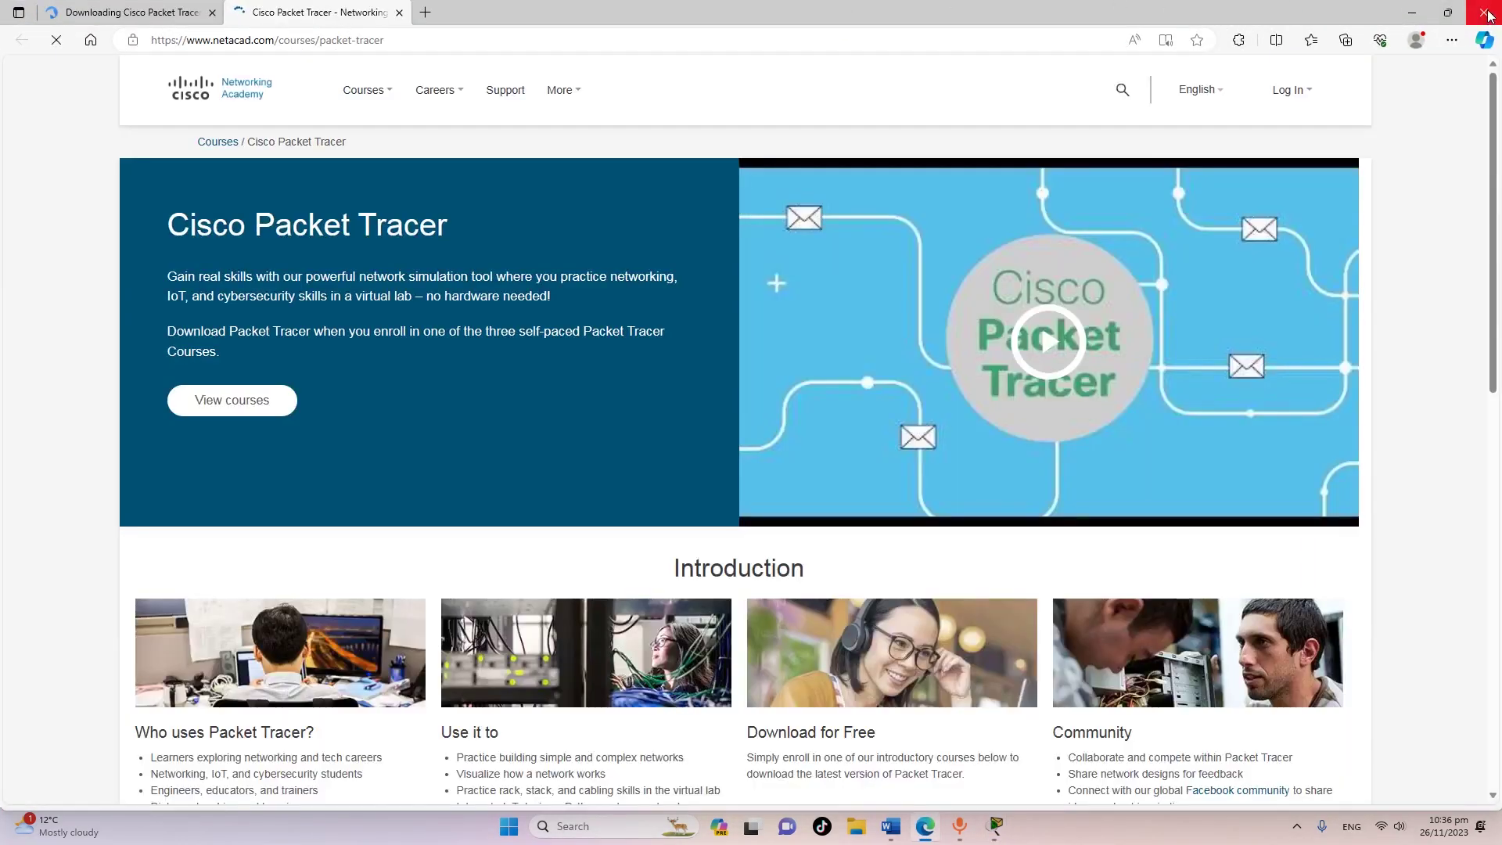
left_click(1488, 15)
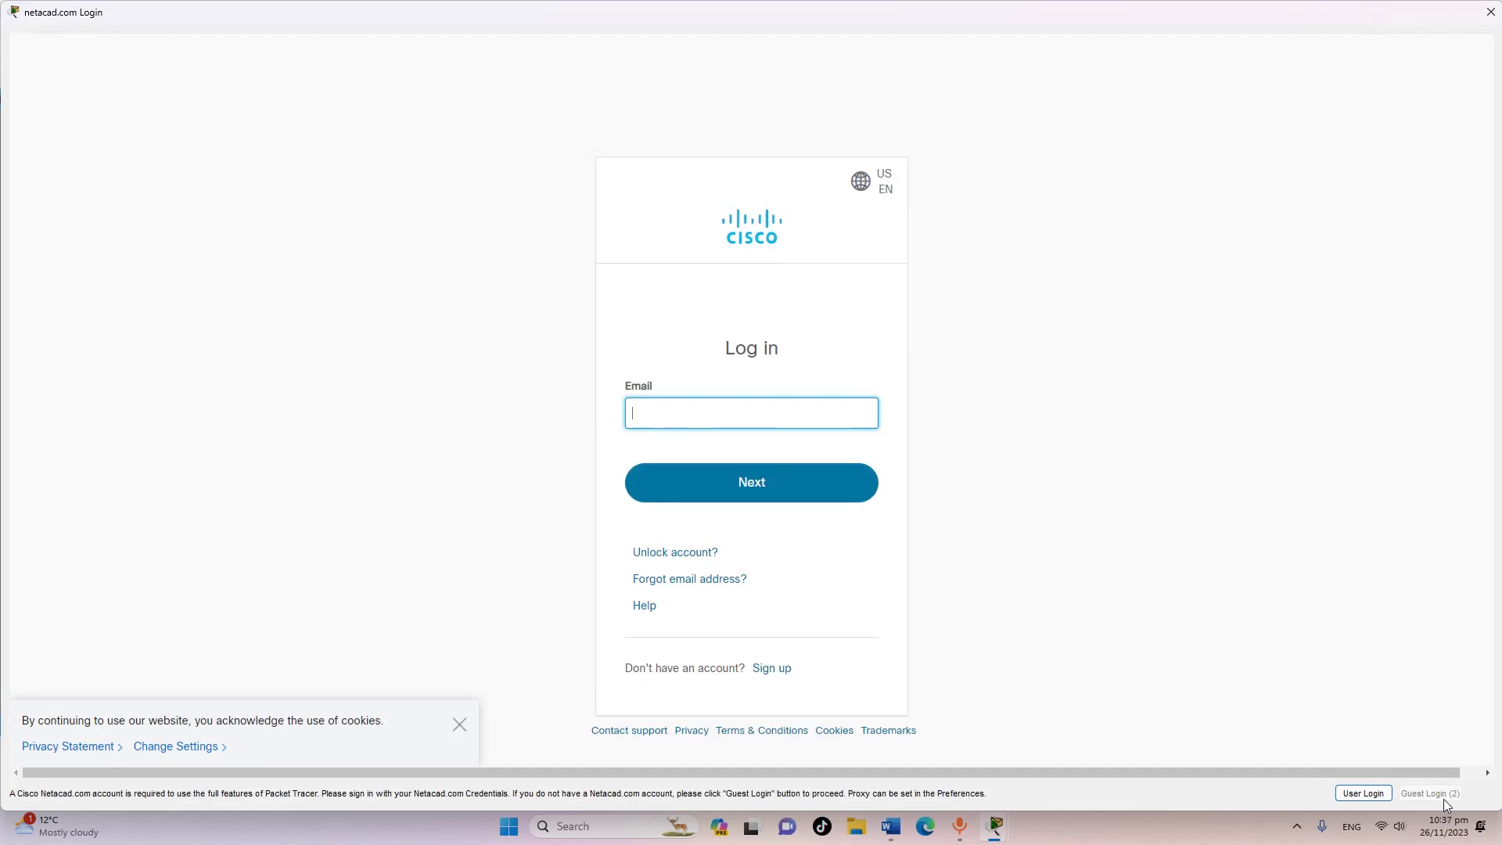
left_click(1432, 793)
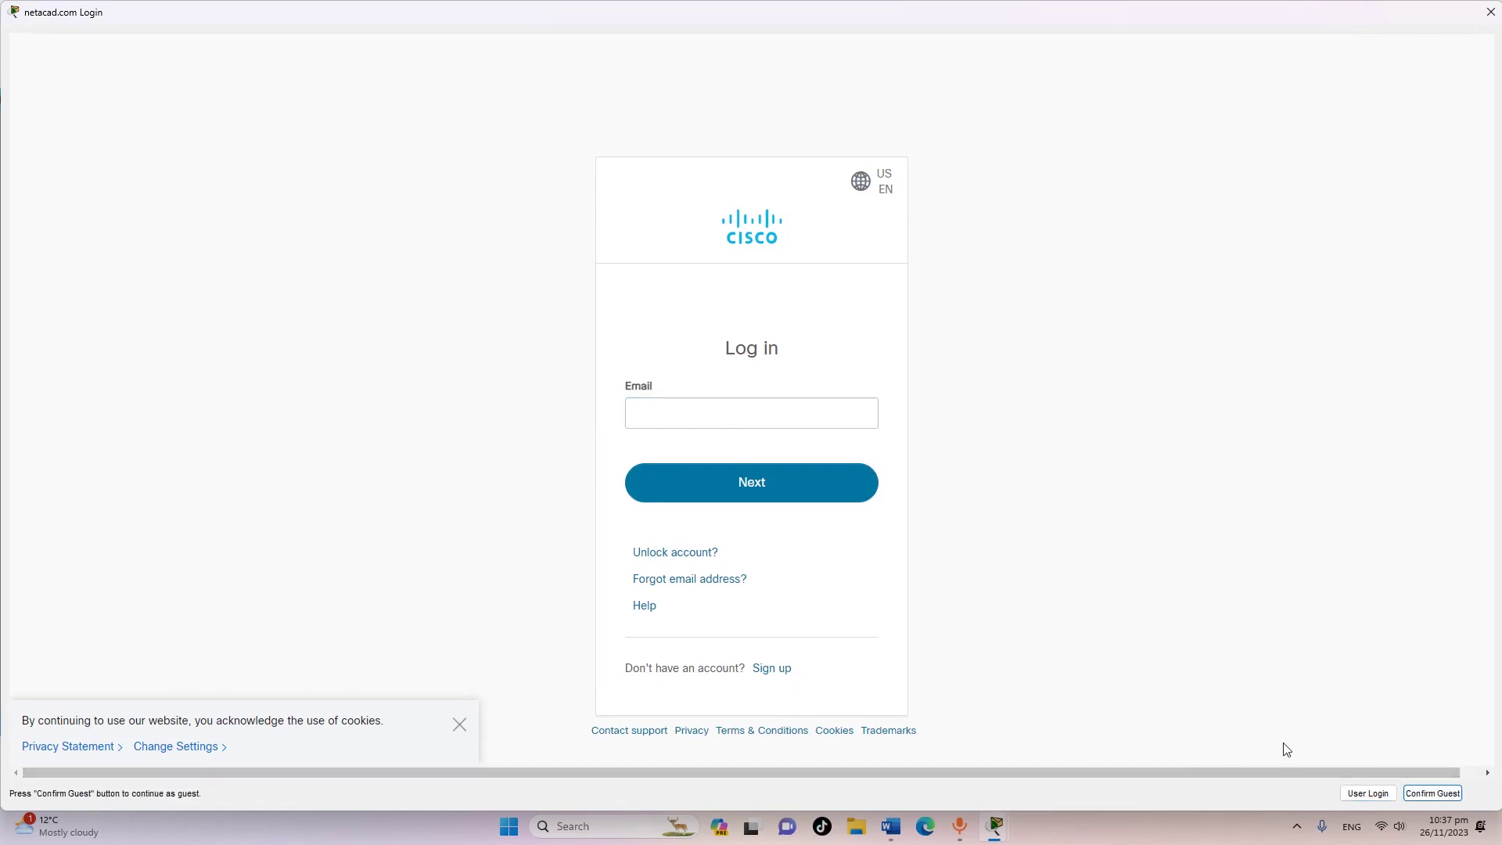
left_click(1433, 793)
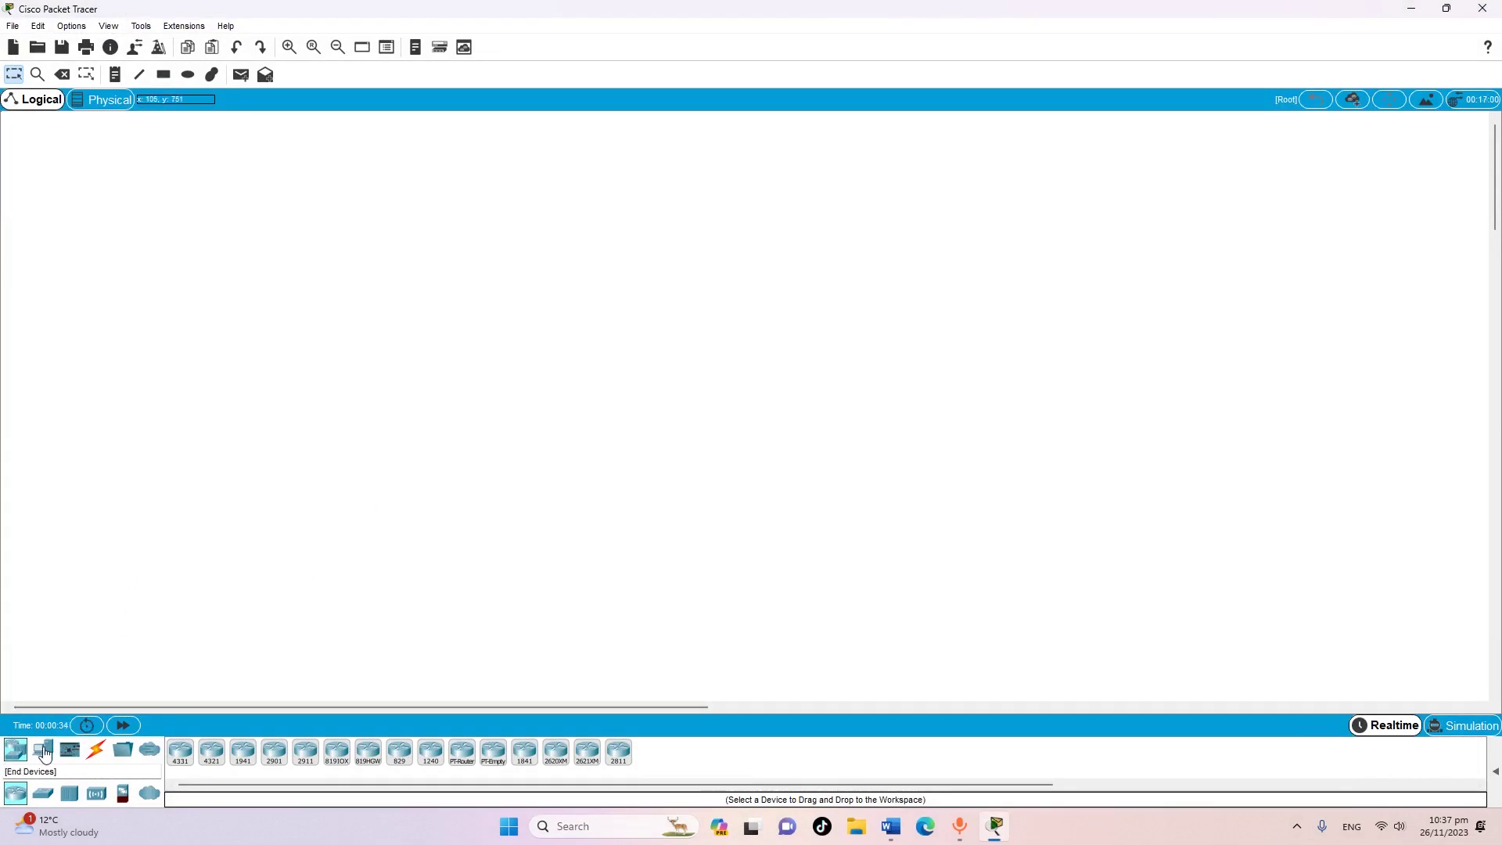
Place generic PCs PC0–PC3 in a row as the first group on the left
left_click(44, 751)
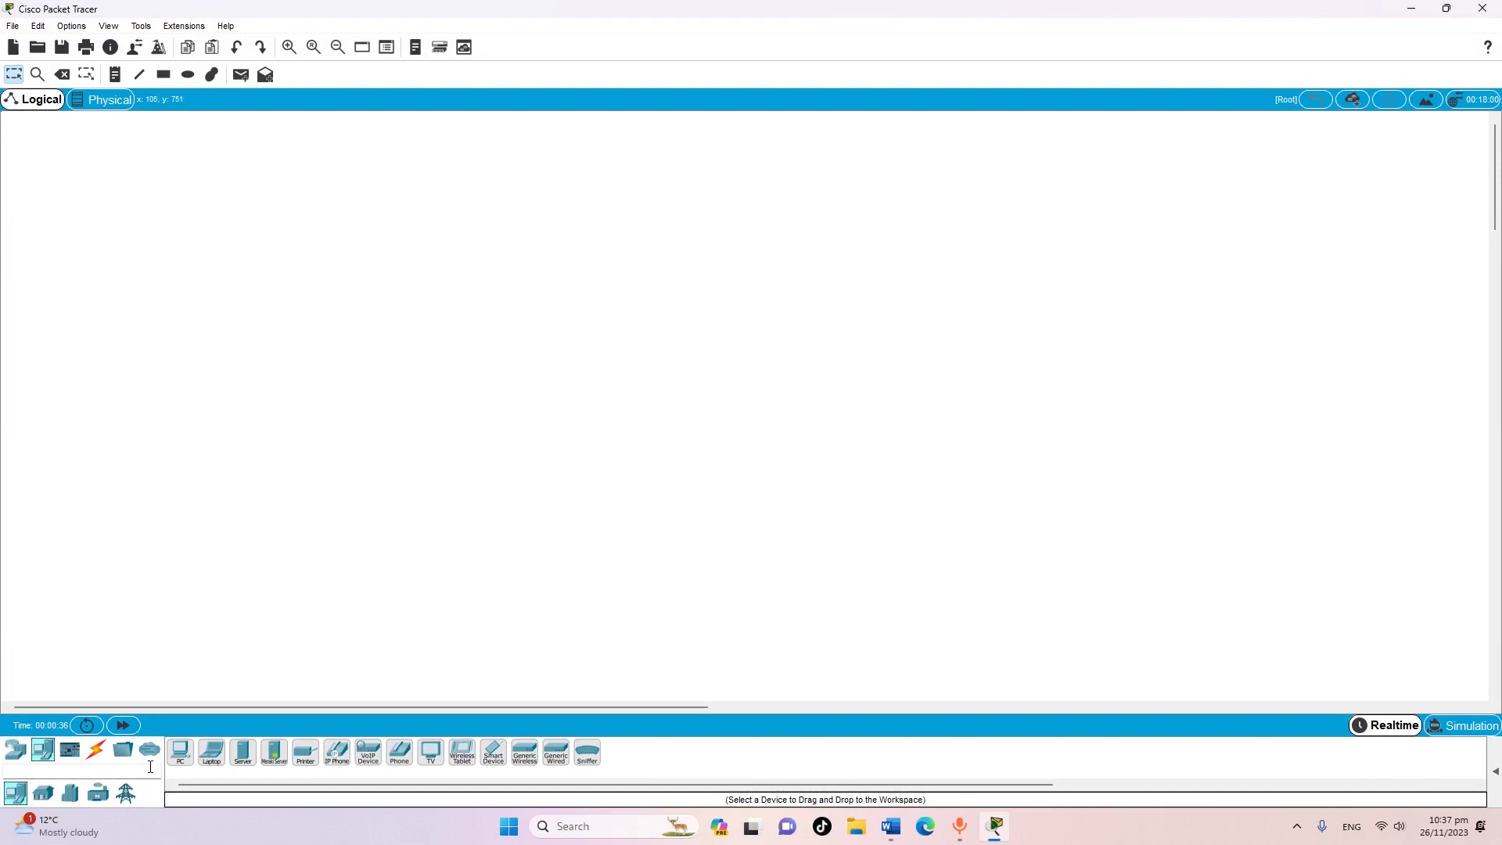
left_click(181, 752)
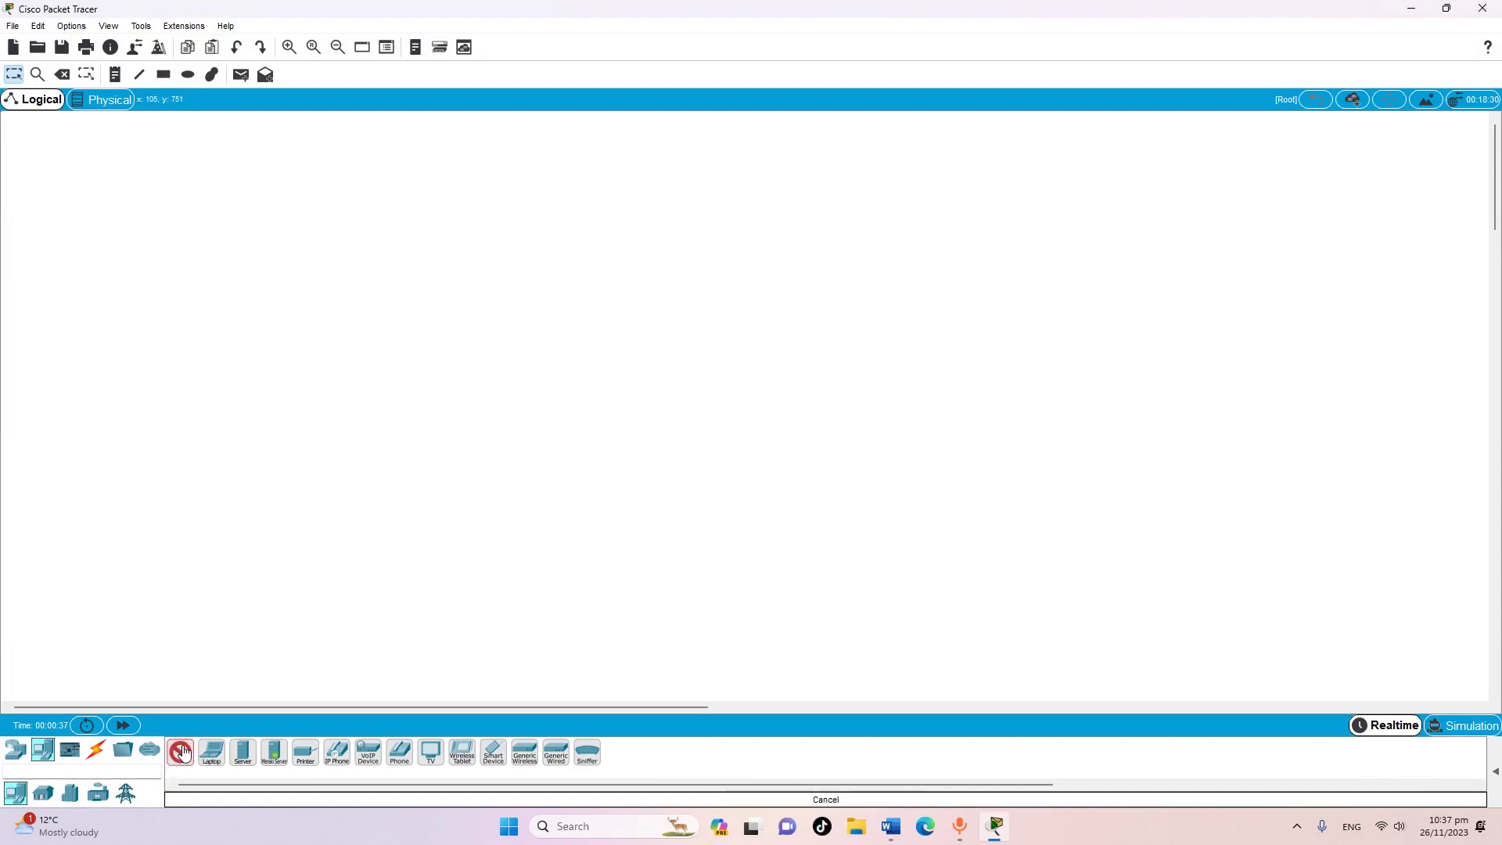
left_click(293, 560)
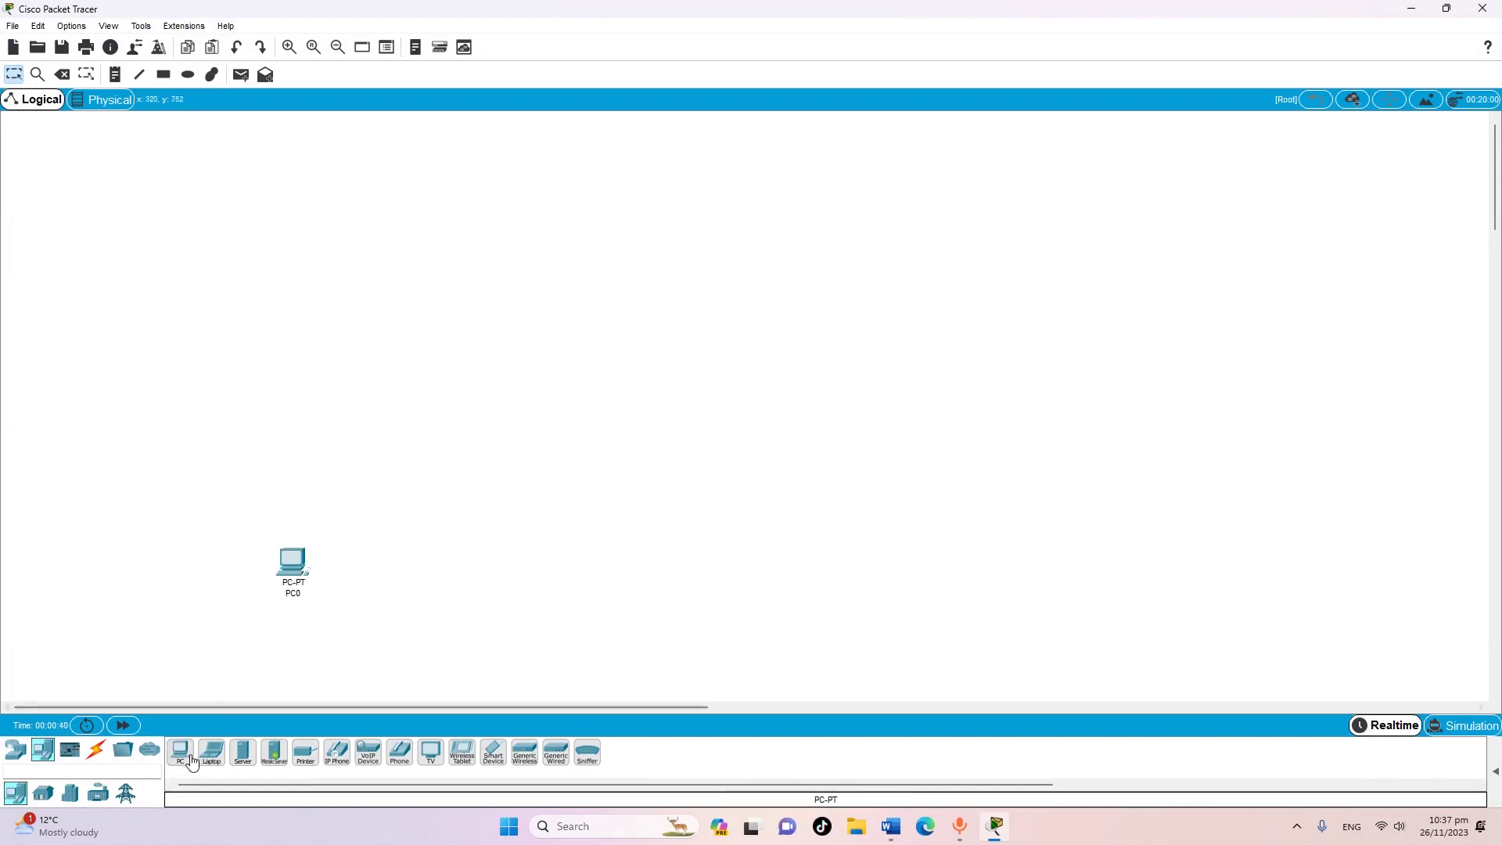
left_click(183, 757)
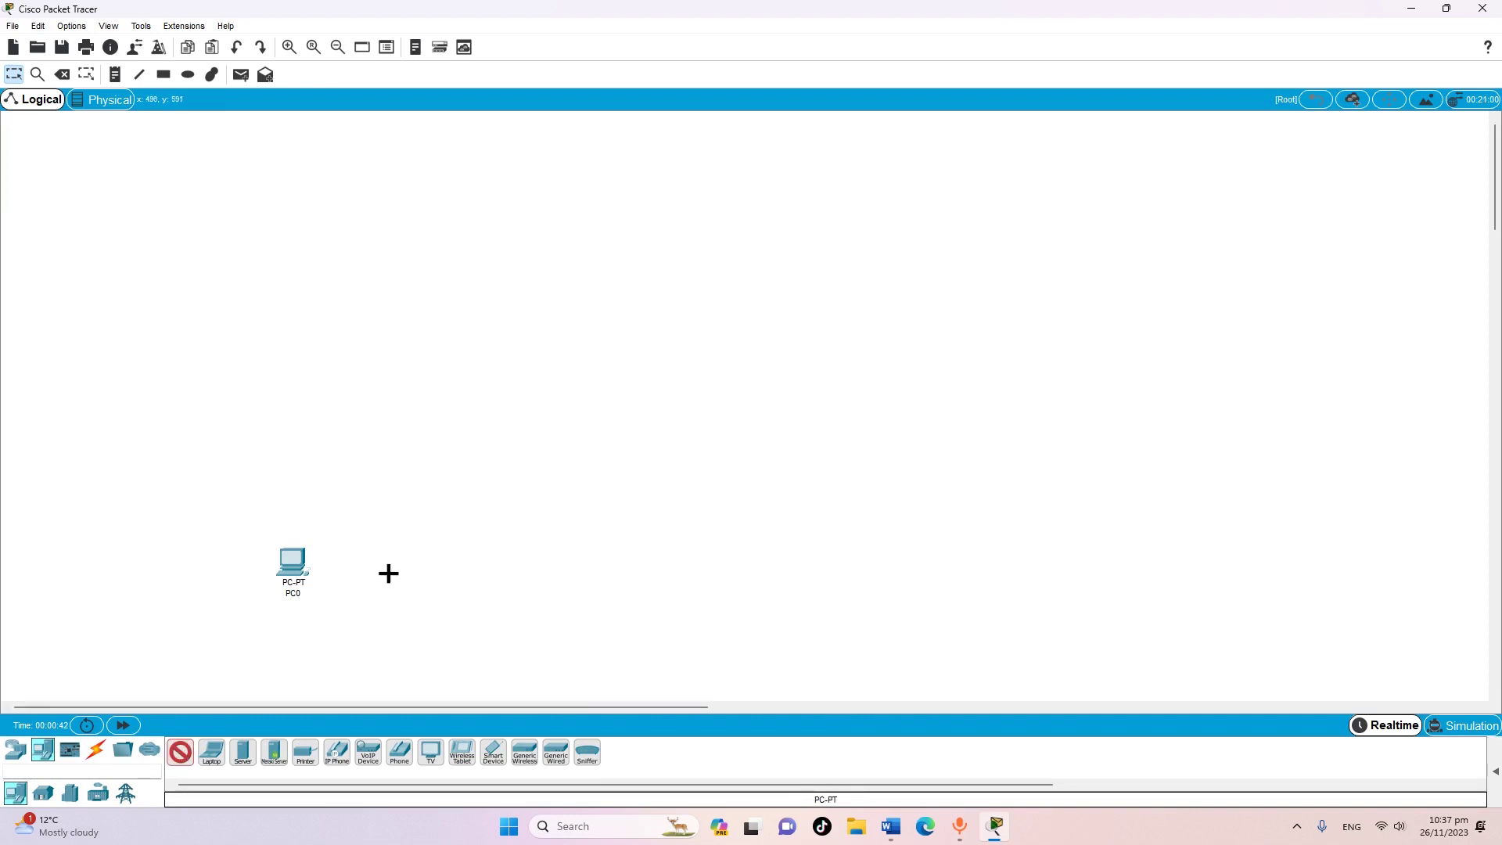
left_click(389, 568)
left_click(181, 753)
left_click(499, 564)
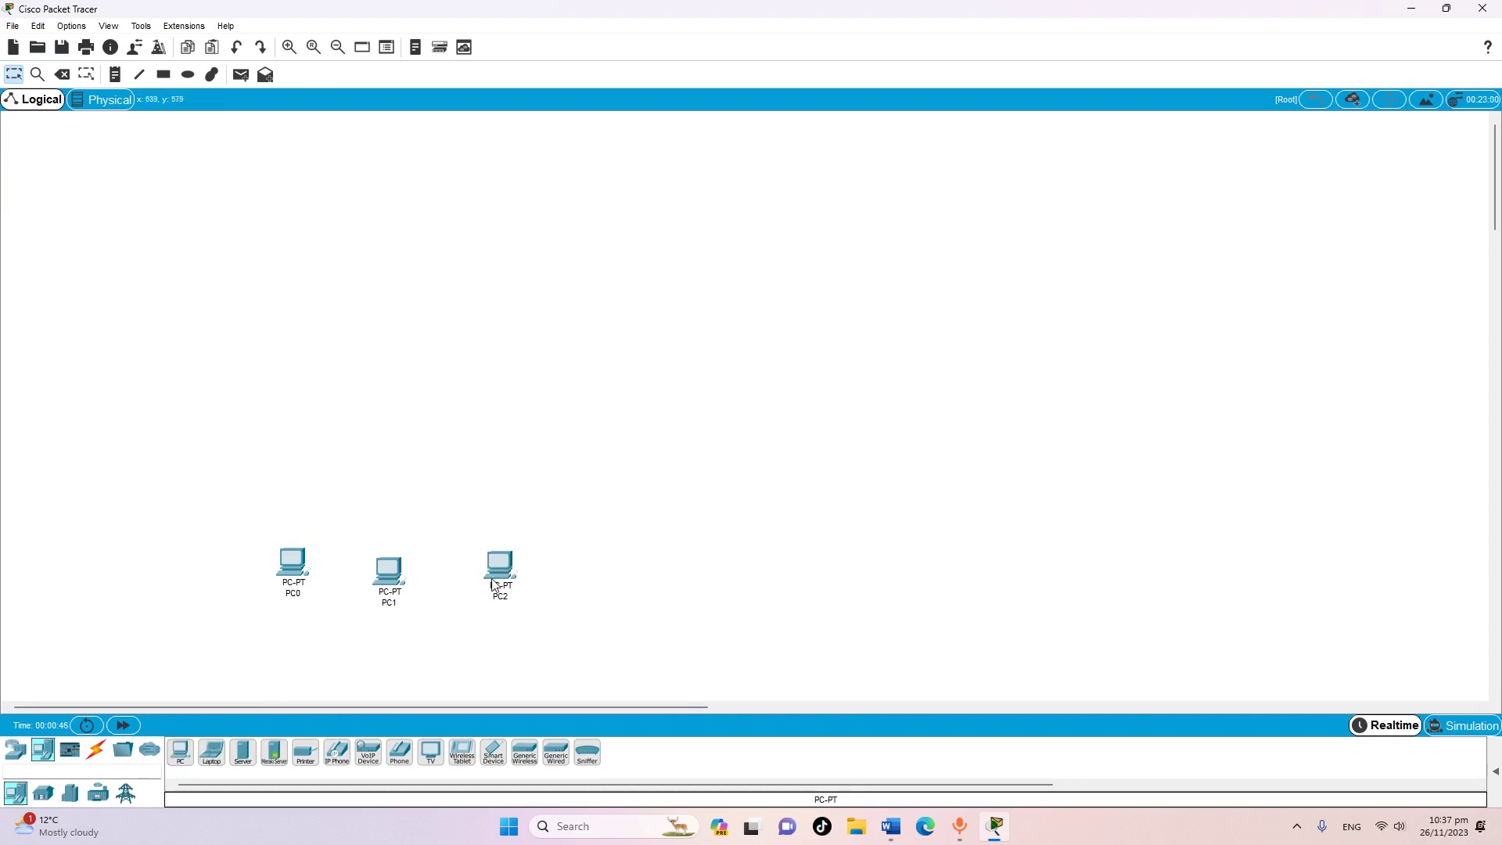
left_click(184, 756)
left_click(619, 568)
Place PC4–PC7 in a row as the second group on the right
left_click(181, 752)
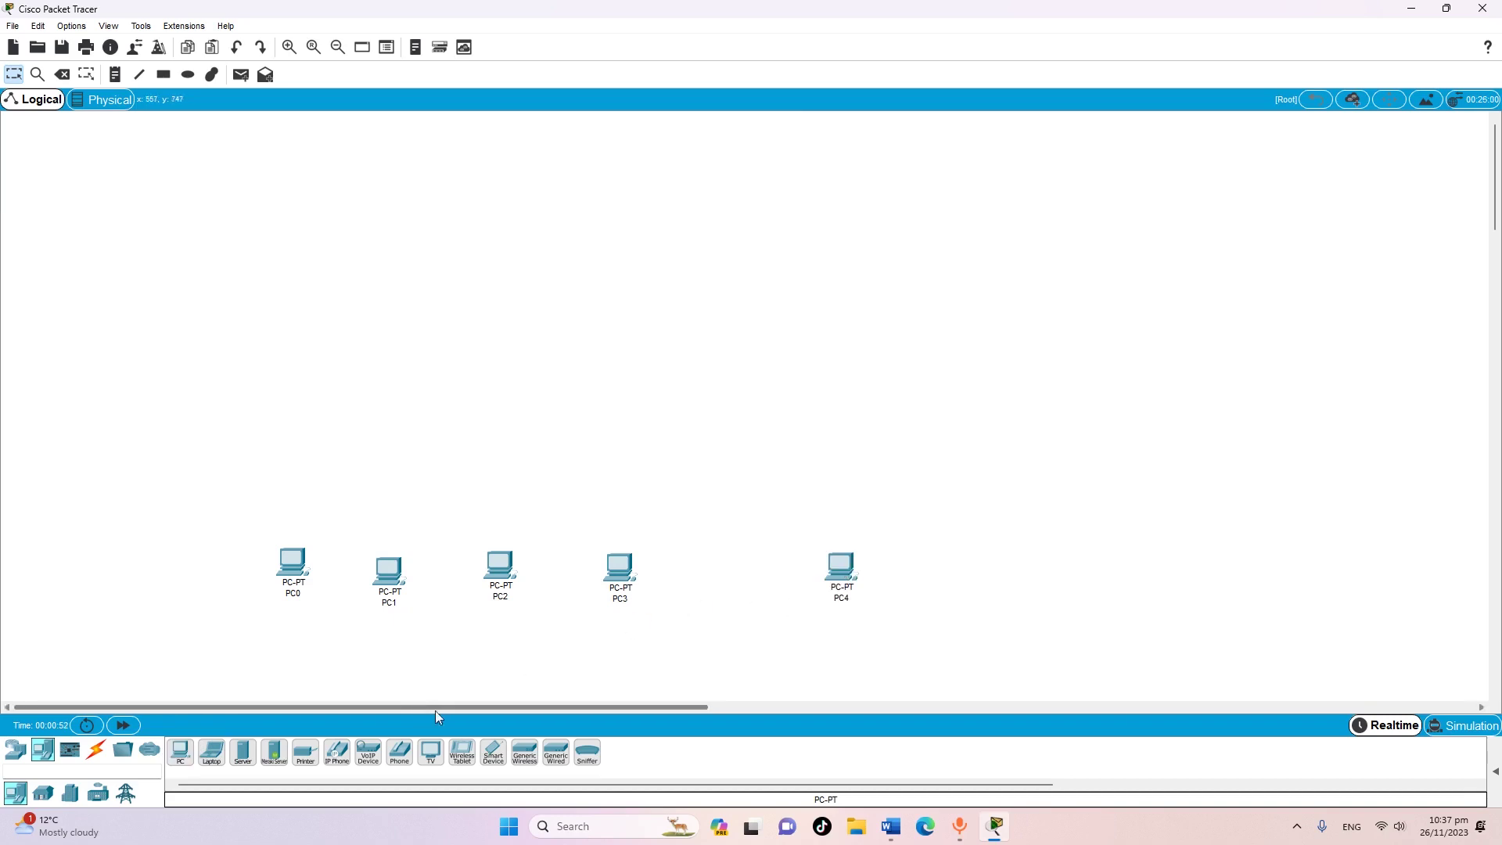
left_click(181, 752)
left_click(949, 572)
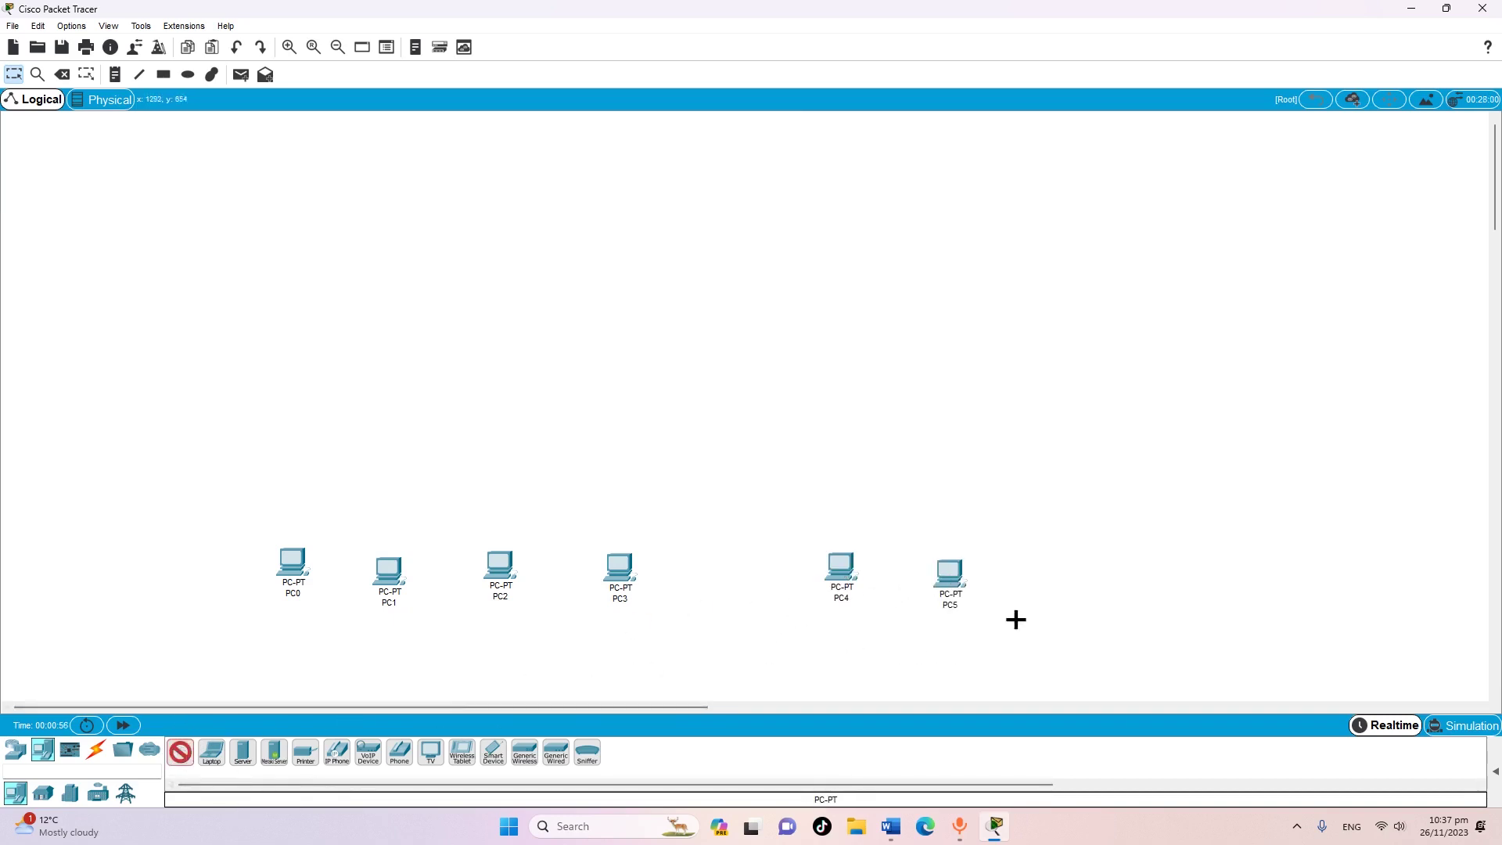
left_click(1077, 568)
left_click(179, 756)
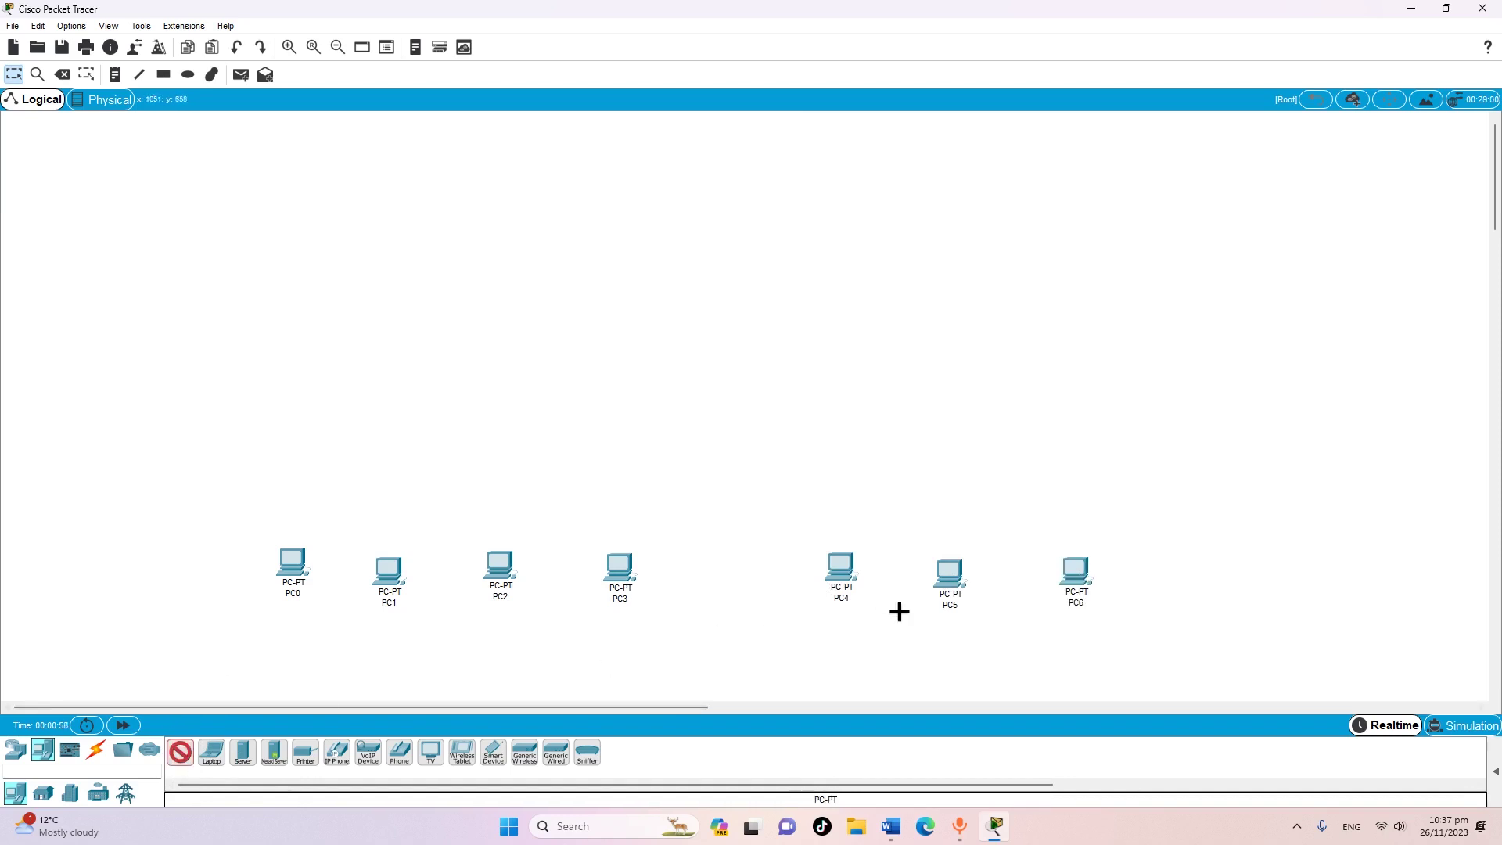
left_click(1198, 567)
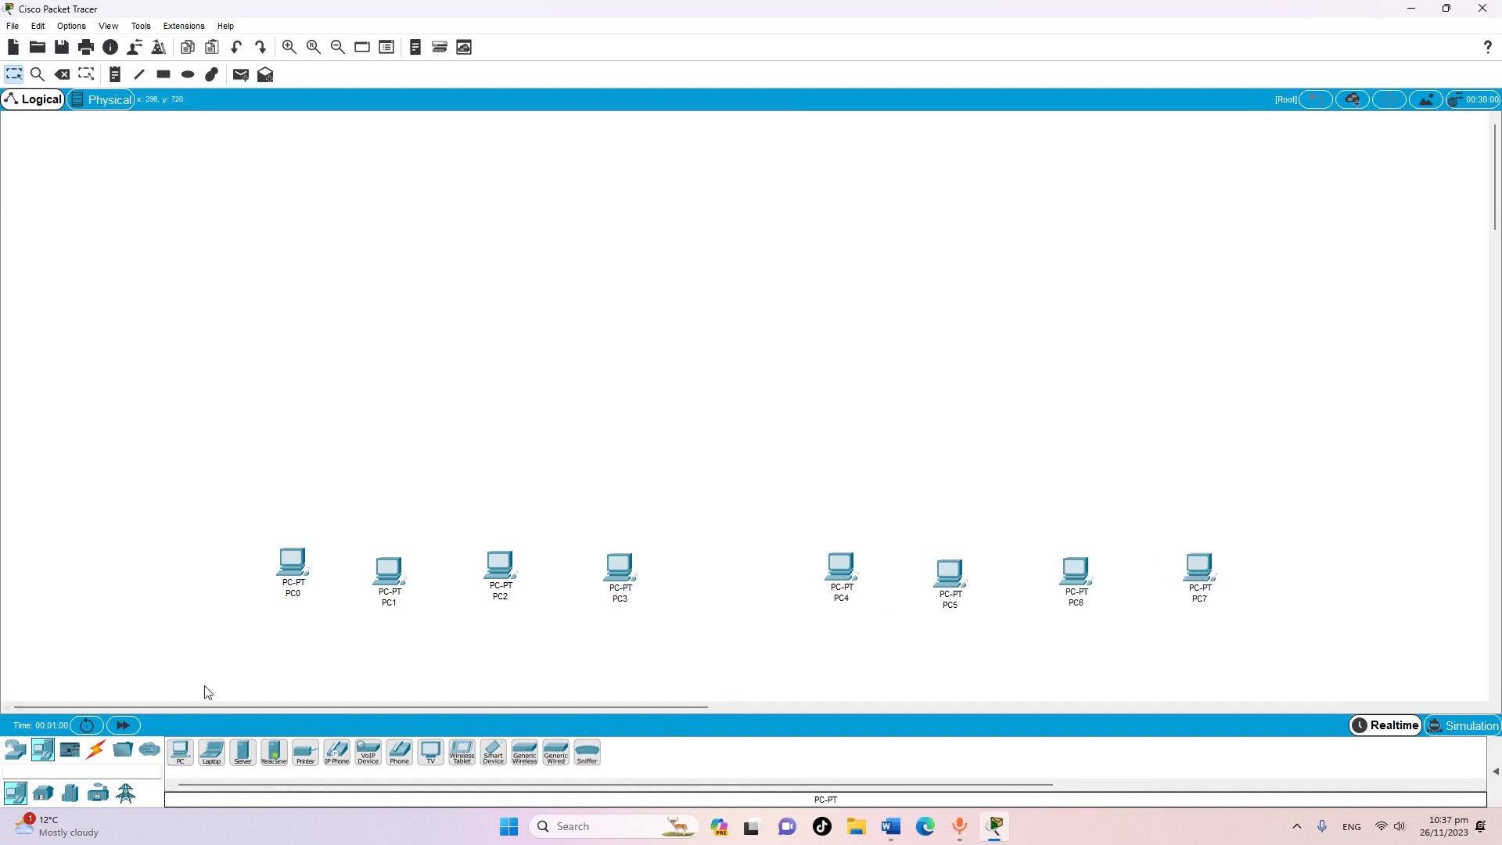
left_click(17, 751)
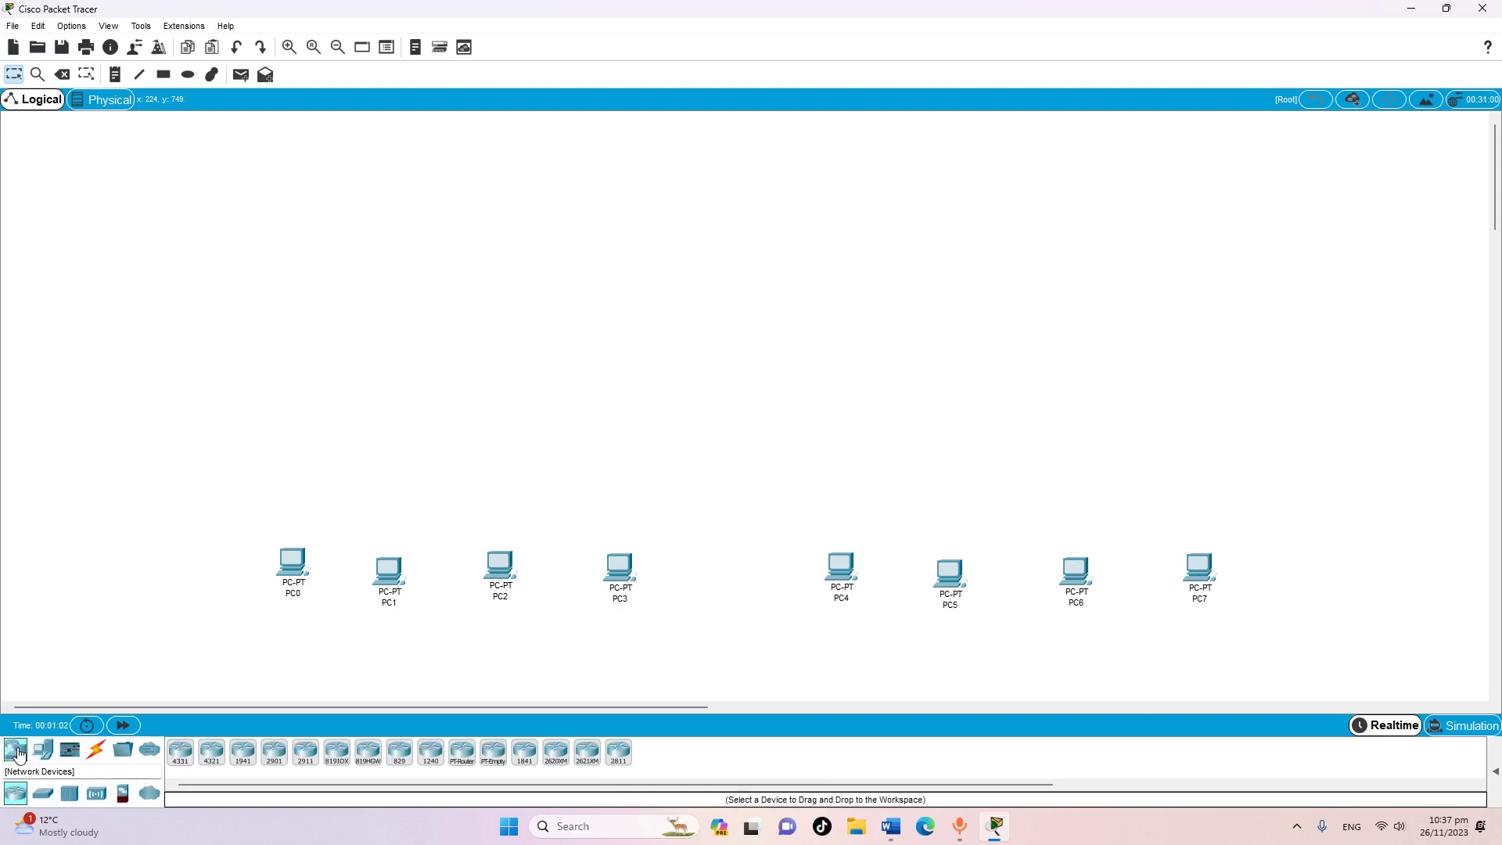
Place four 2960 switches, Switch0–Switch3, above the PC pairs
left_click(45, 797)
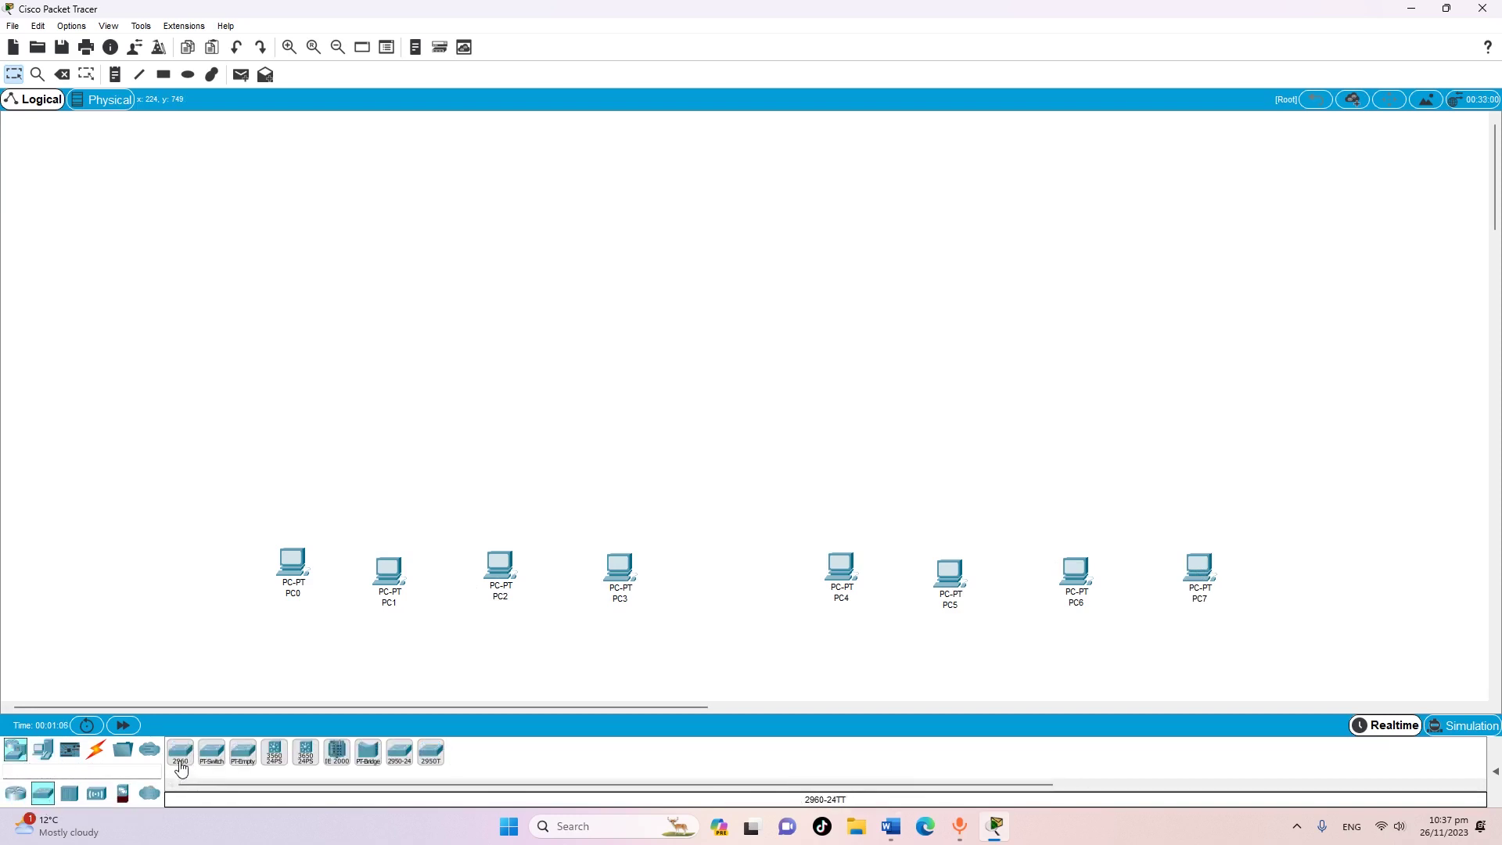
left_click(180, 756)
left_click(341, 454)
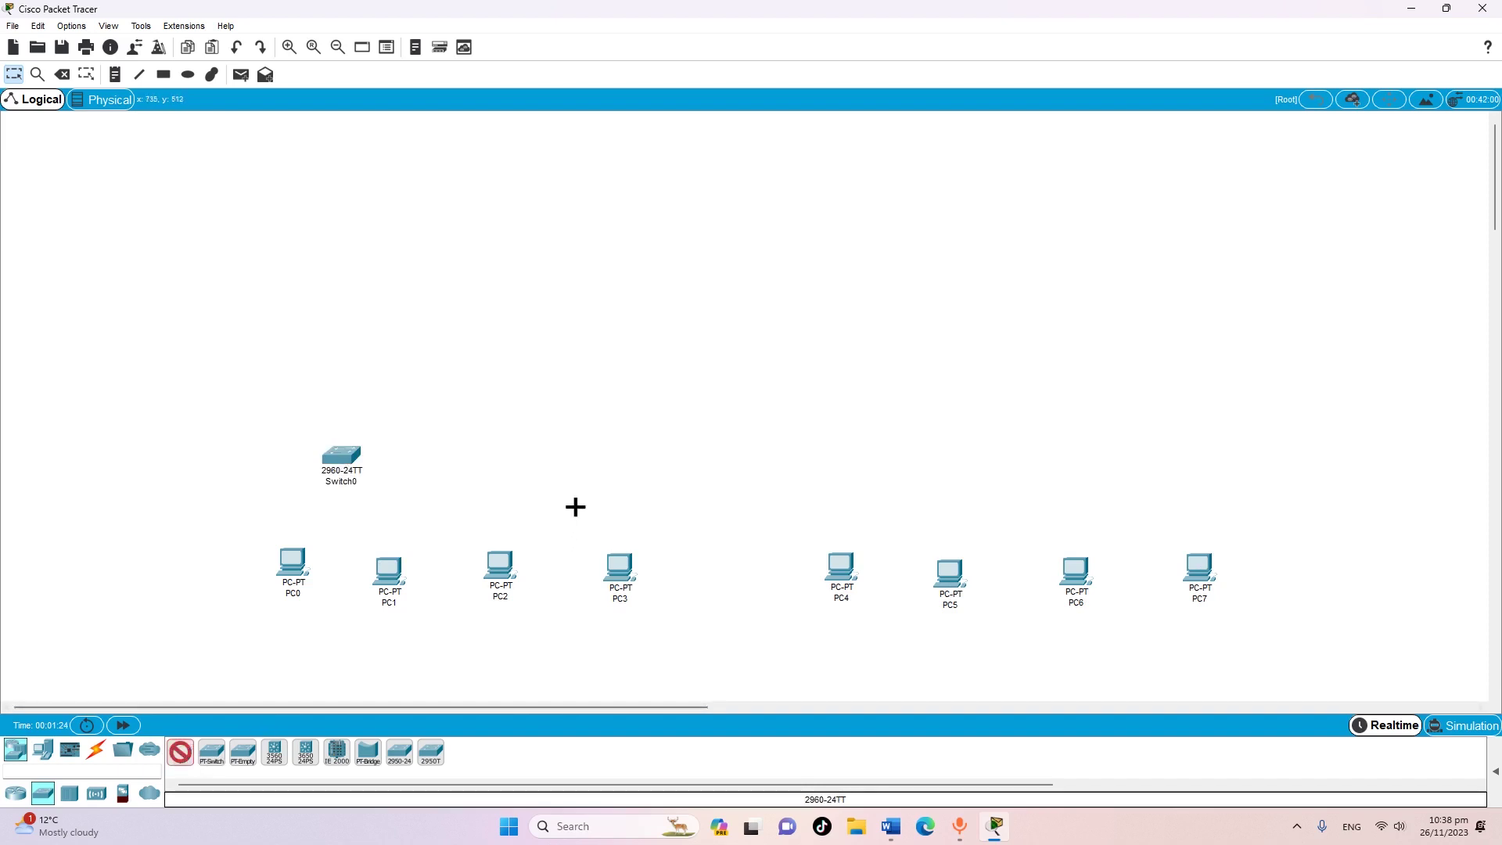
left_click(560, 449)
left_click(186, 755)
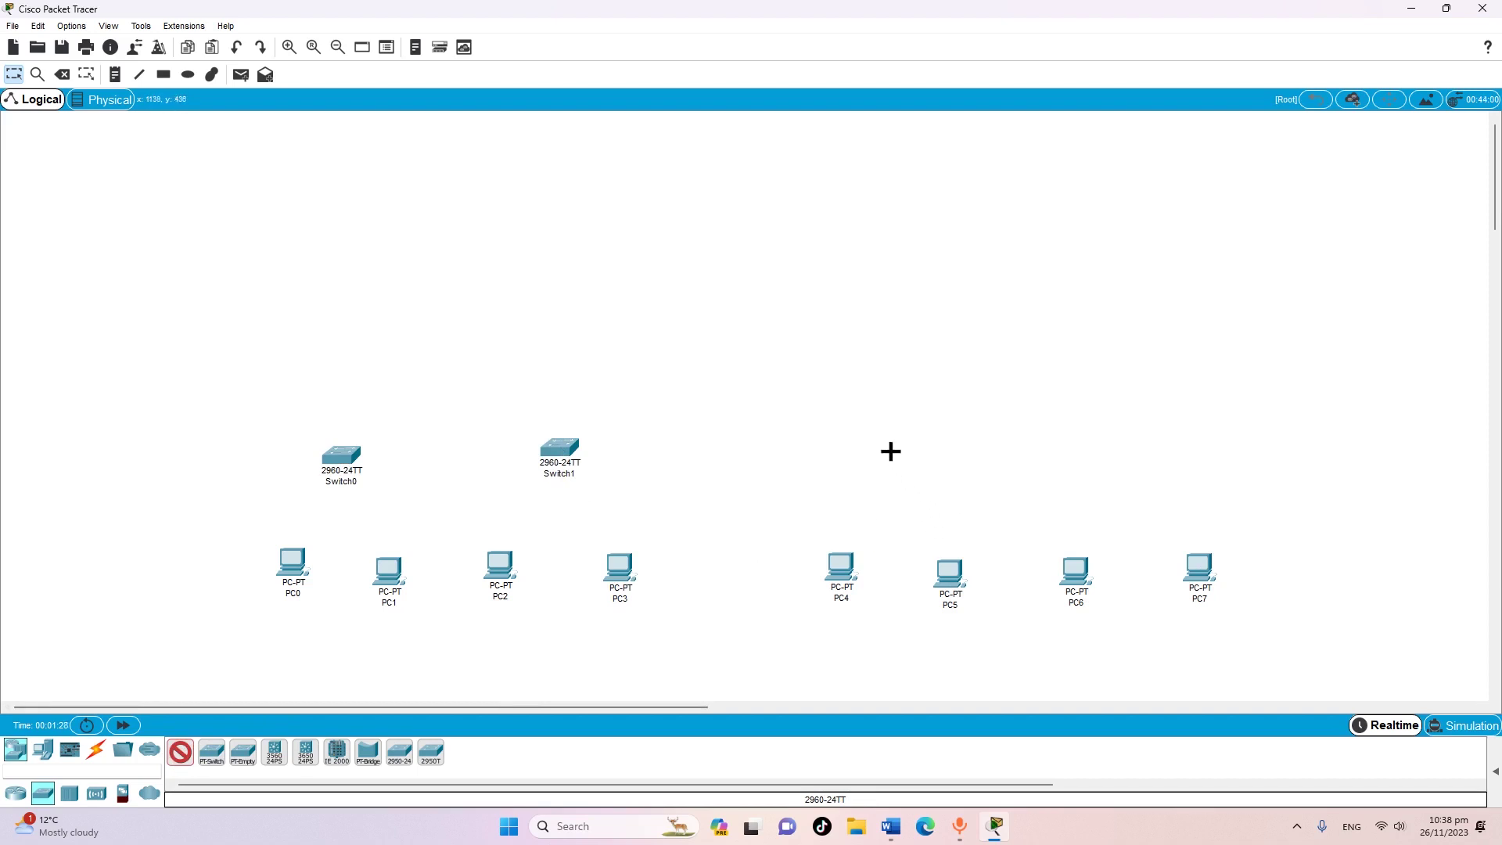
left_click(884, 444)
left_click(180, 755)
left_click(1135, 448)
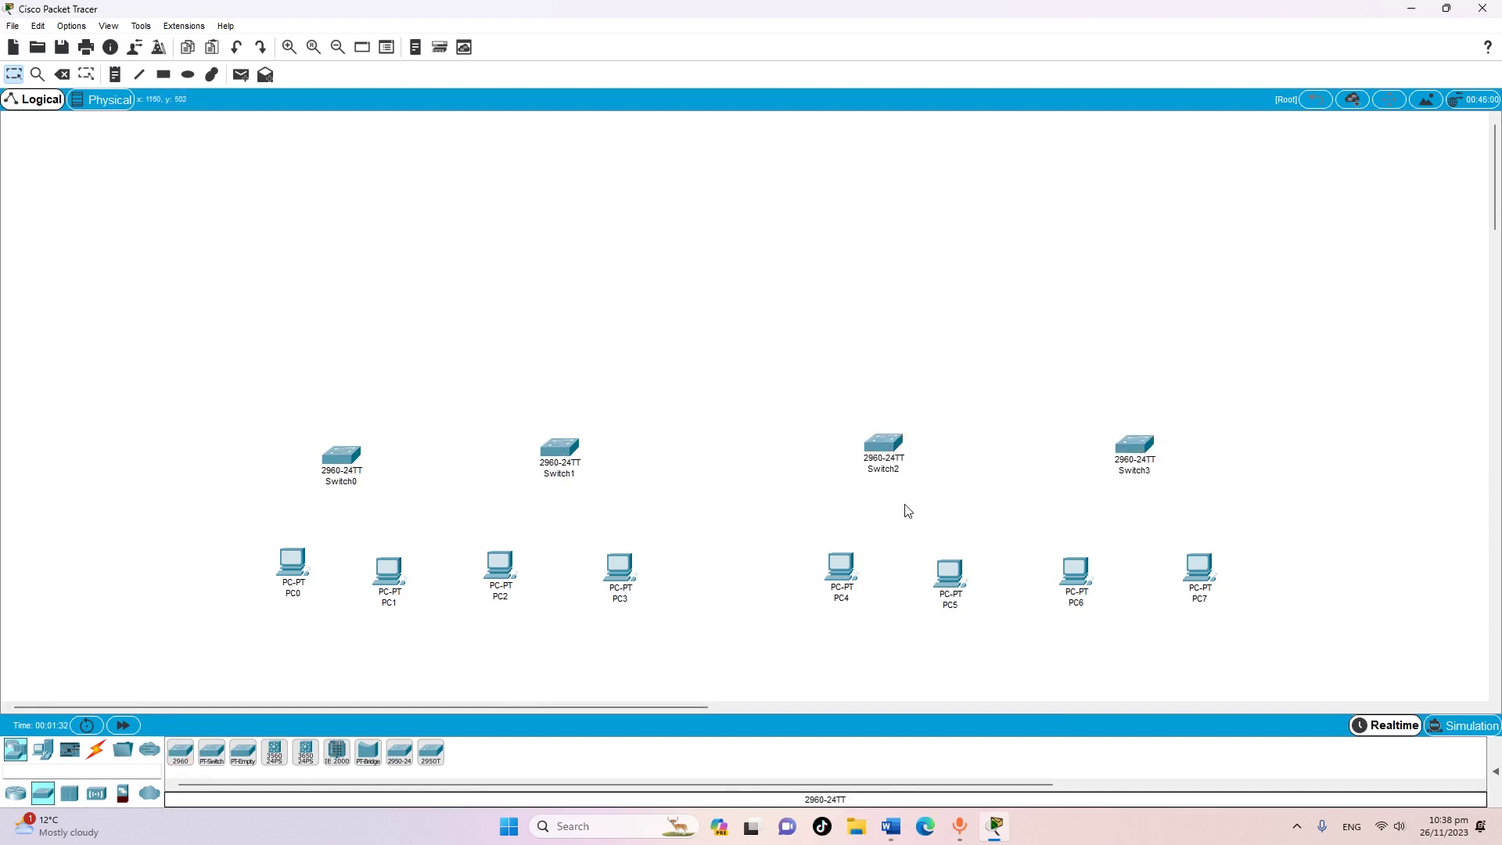
Add Bridge0 between Switch2 and Switch3, and an ISR4321 Router0 near the top centre
left_click(381, 751)
left_click(1002, 385)
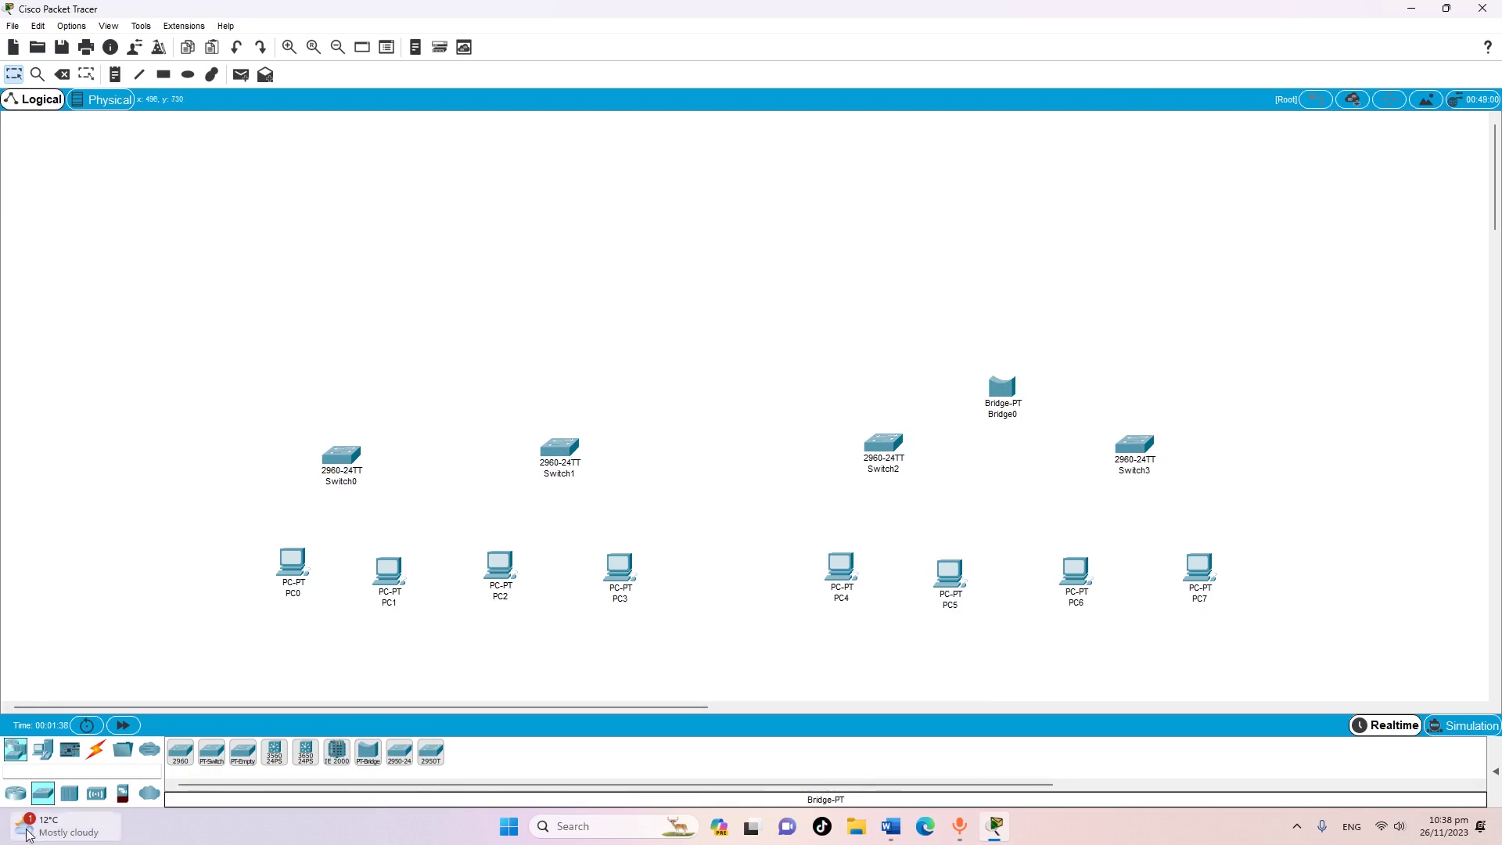
left_click(17, 796)
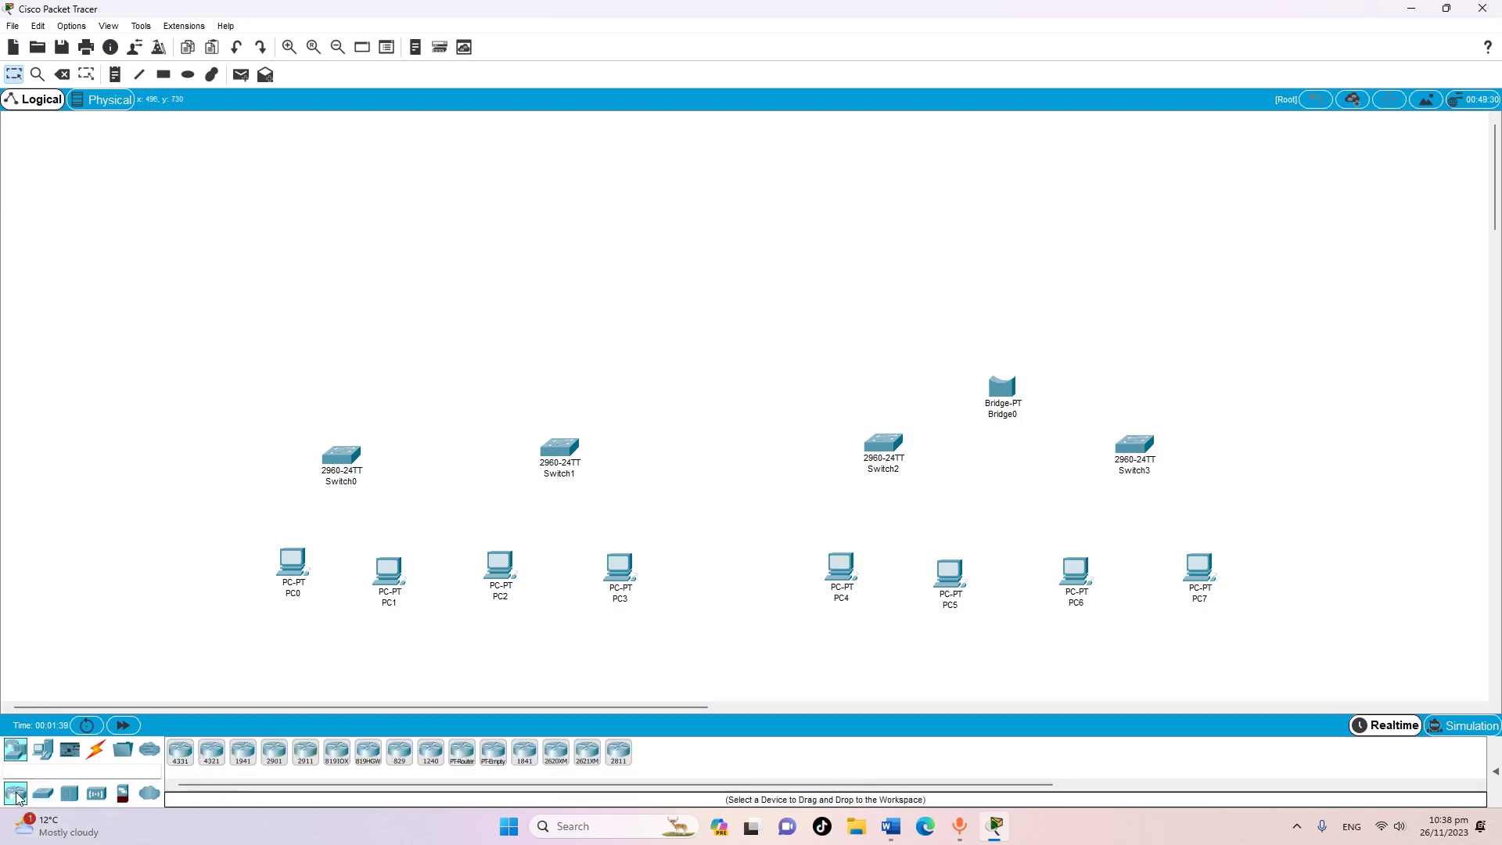
left_click(212, 757)
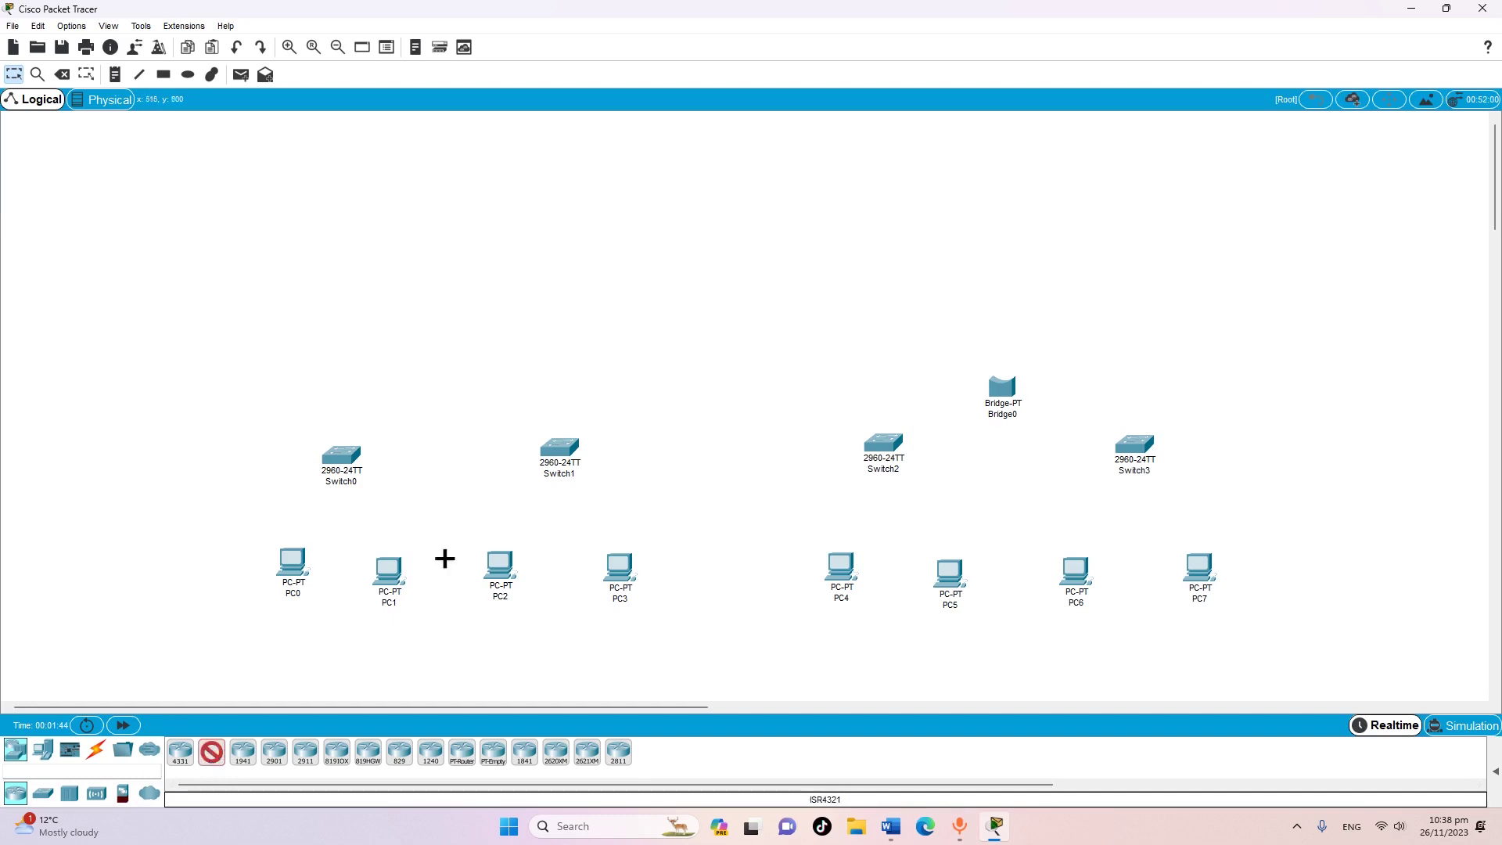
left_click(725, 312)
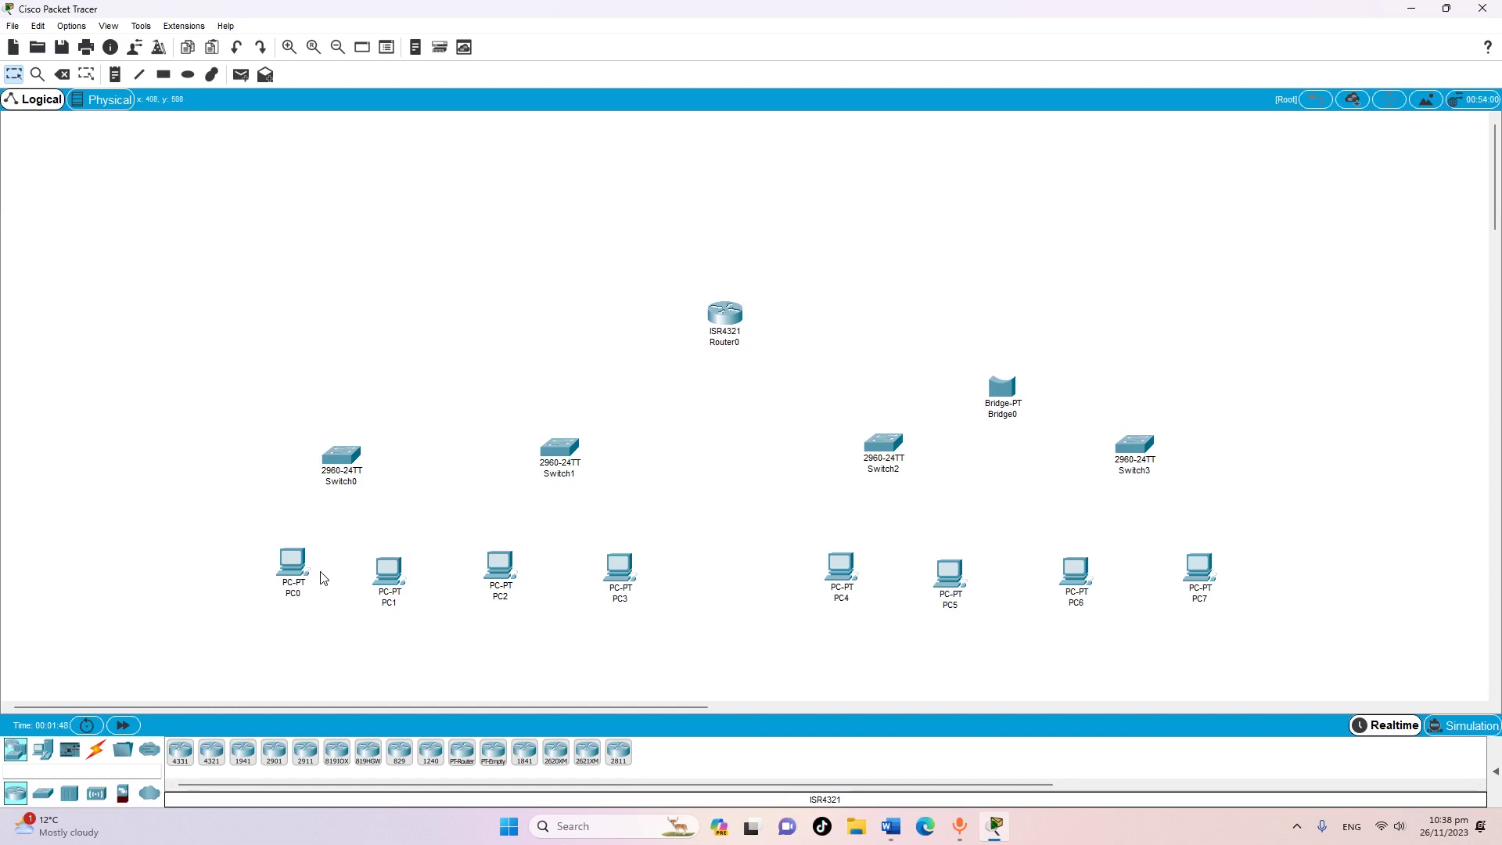
left_click(97, 750)
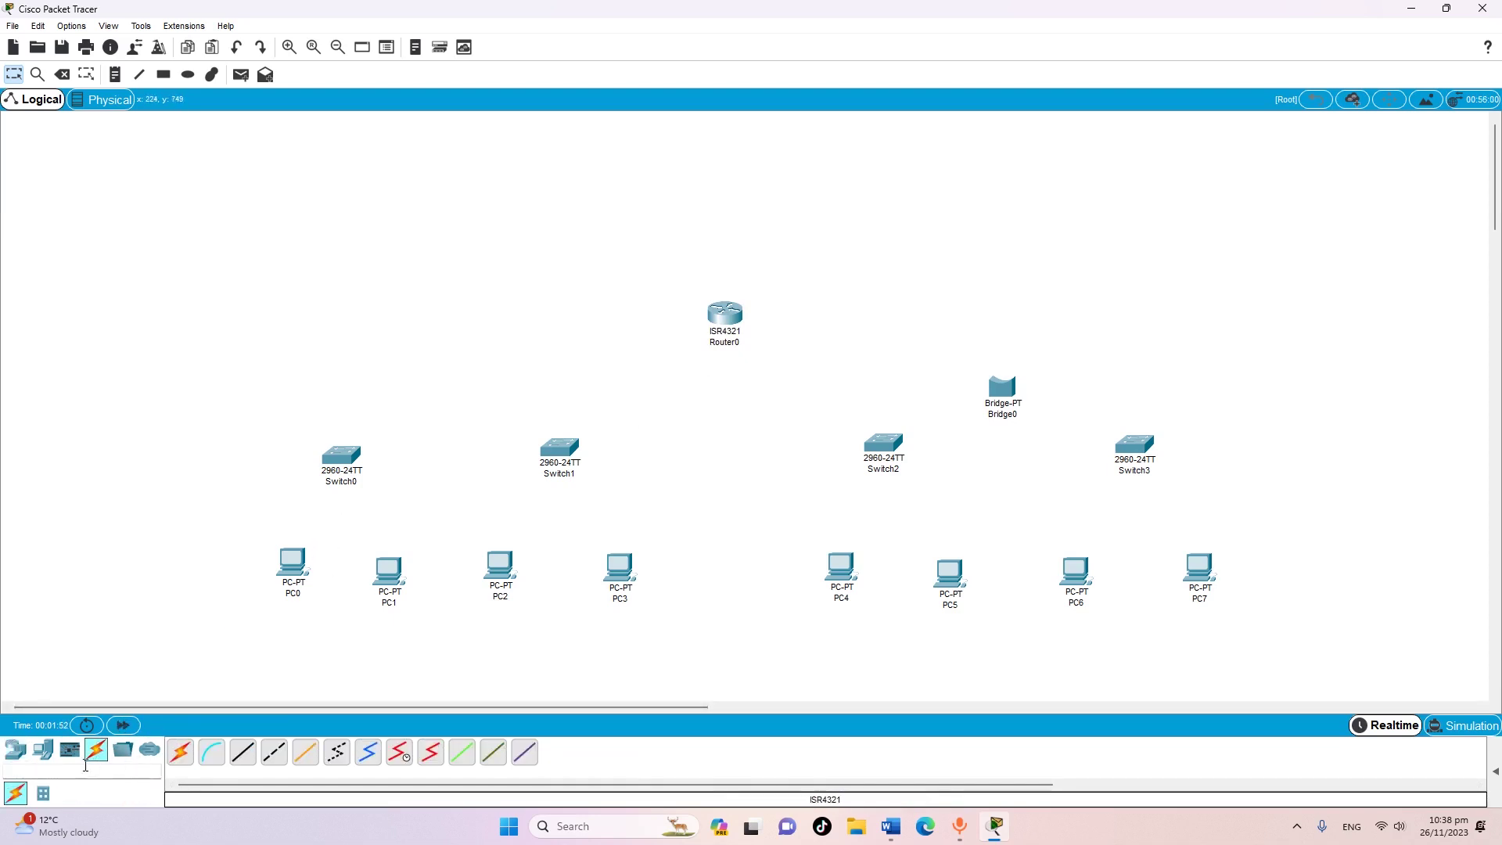
Cable PC0 and PC1 FastEthernet0 to Switch0 with copper straight-through links
left_click(245, 756)
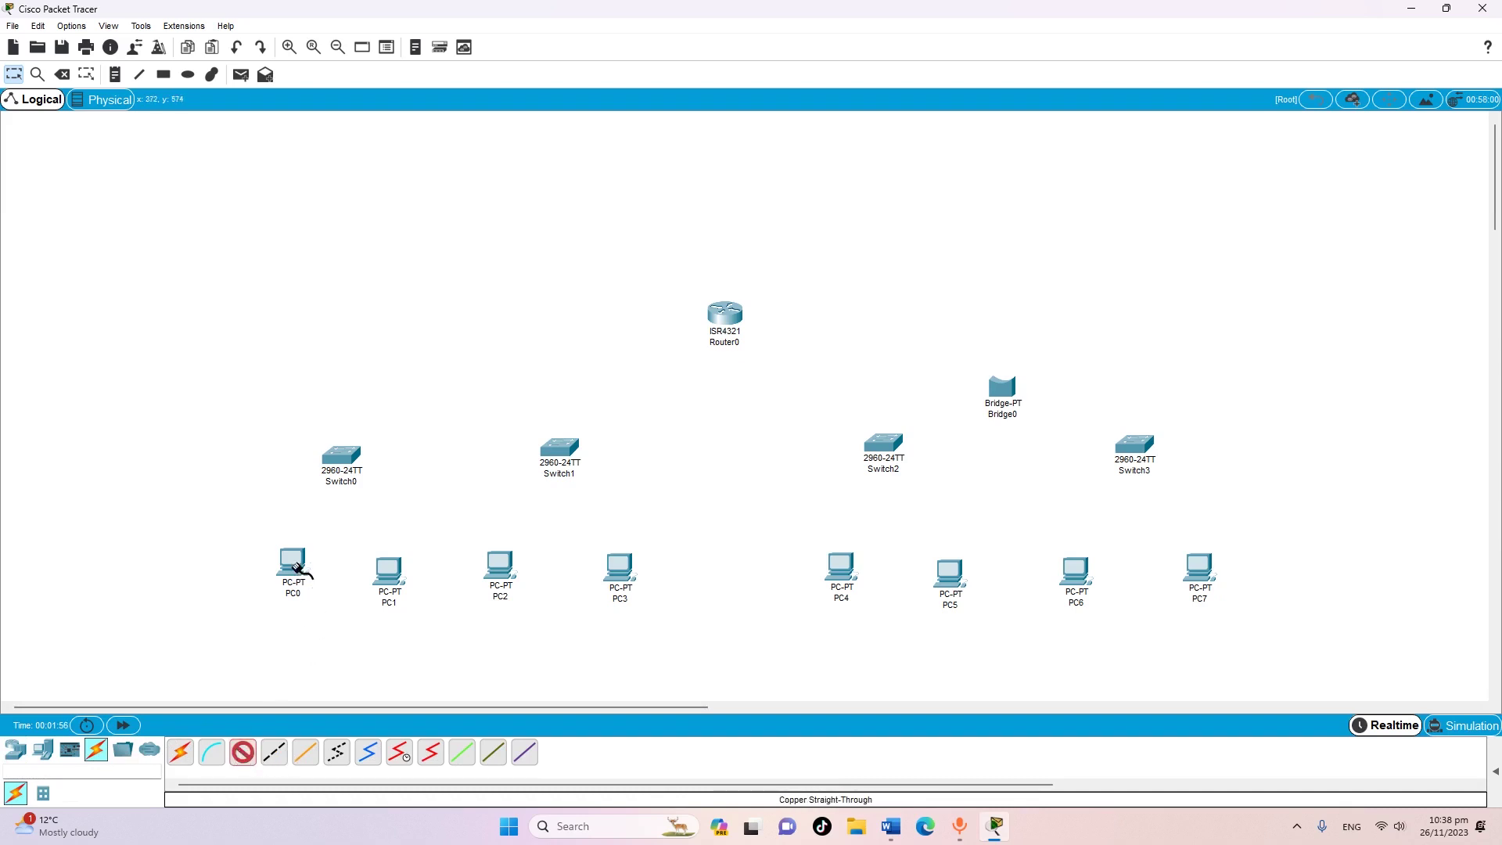
left_click(296, 565)
left_click(339, 623)
left_click(344, 463)
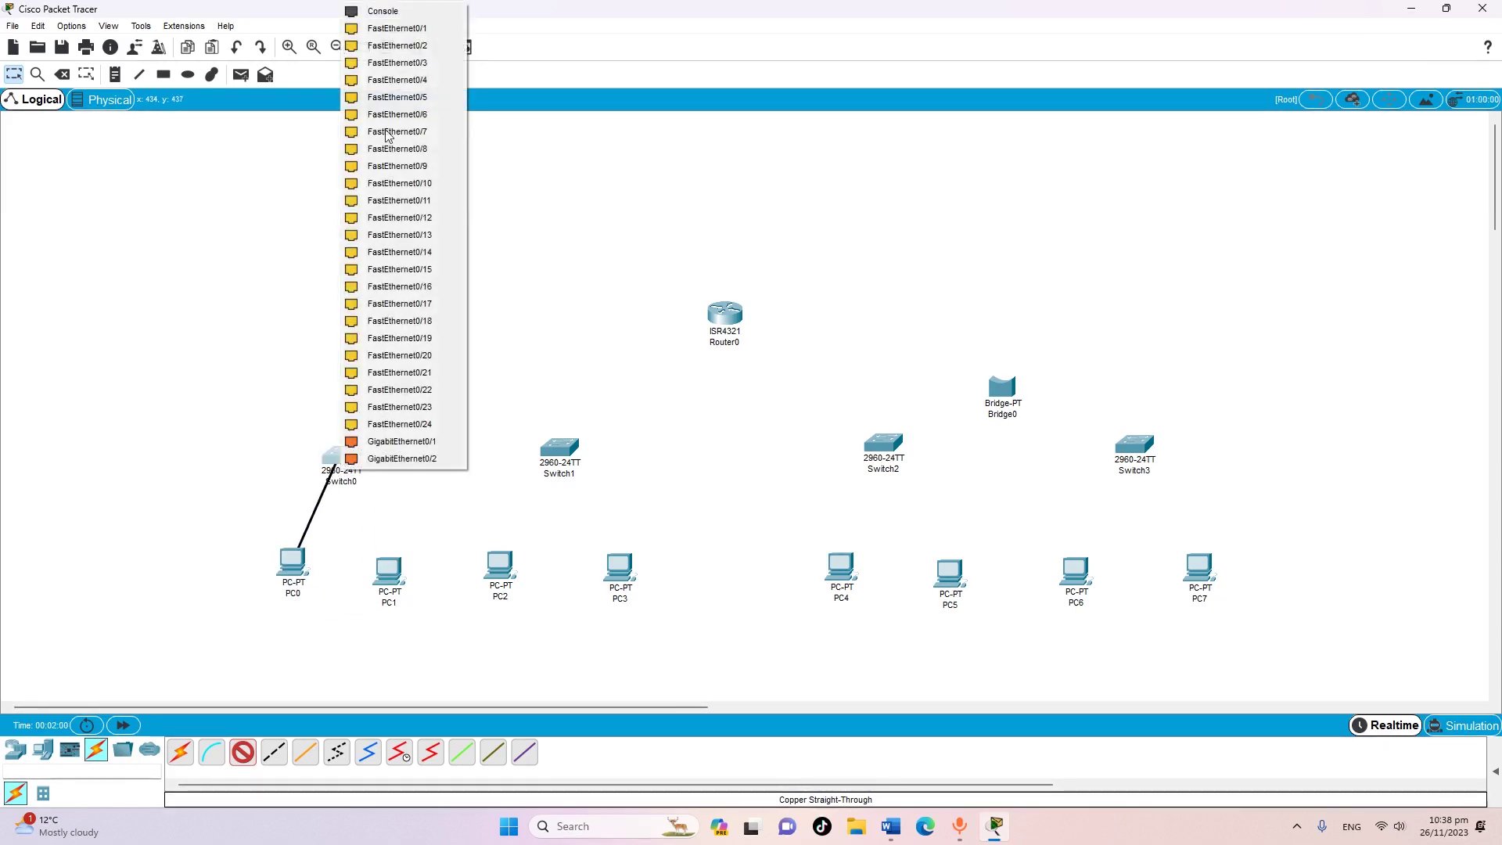
left_click(387, 28)
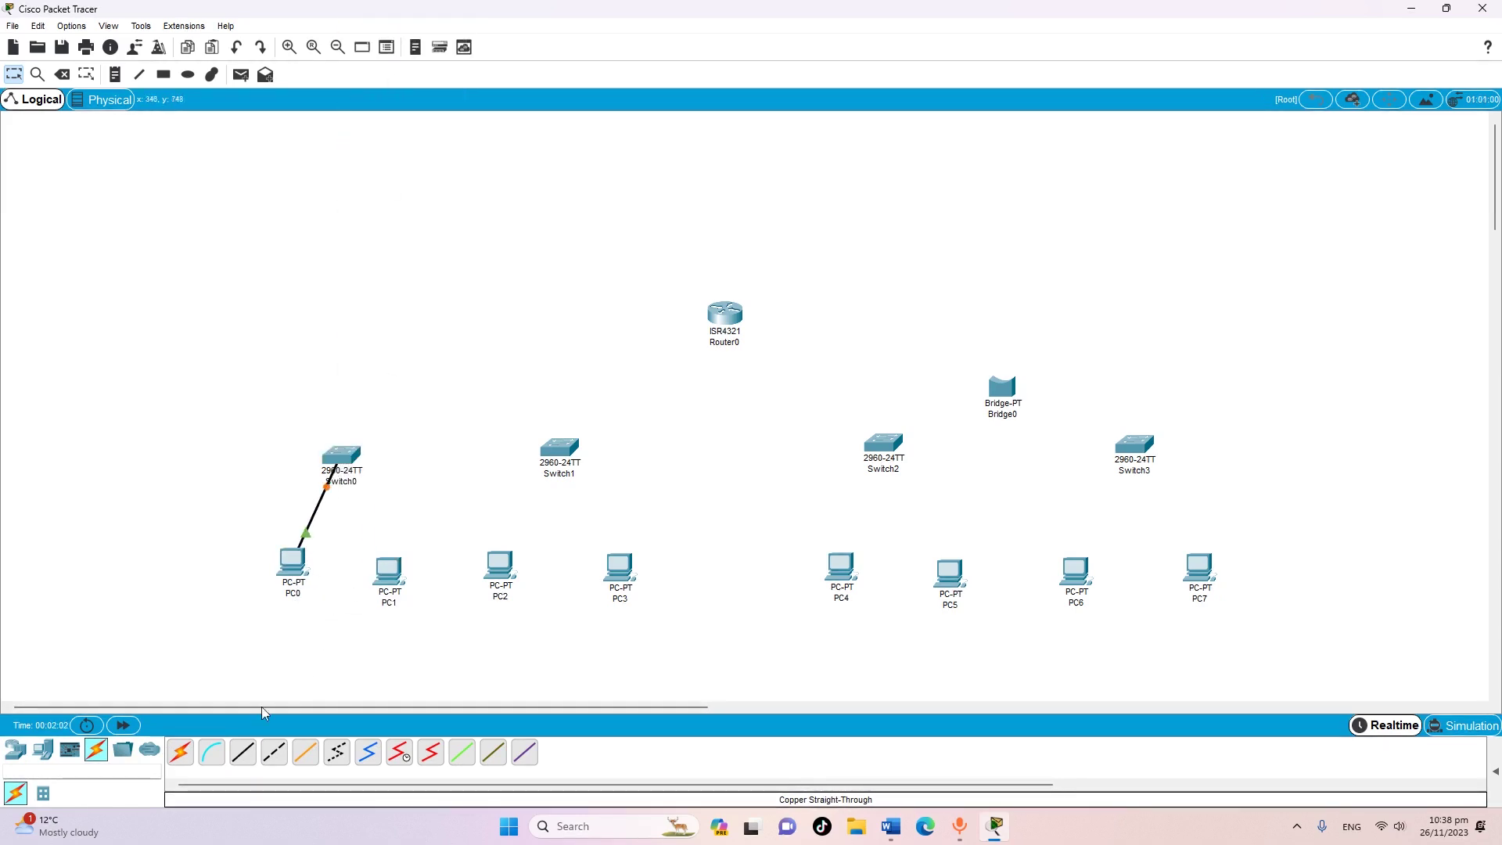
left_click(243, 753)
left_click(385, 574)
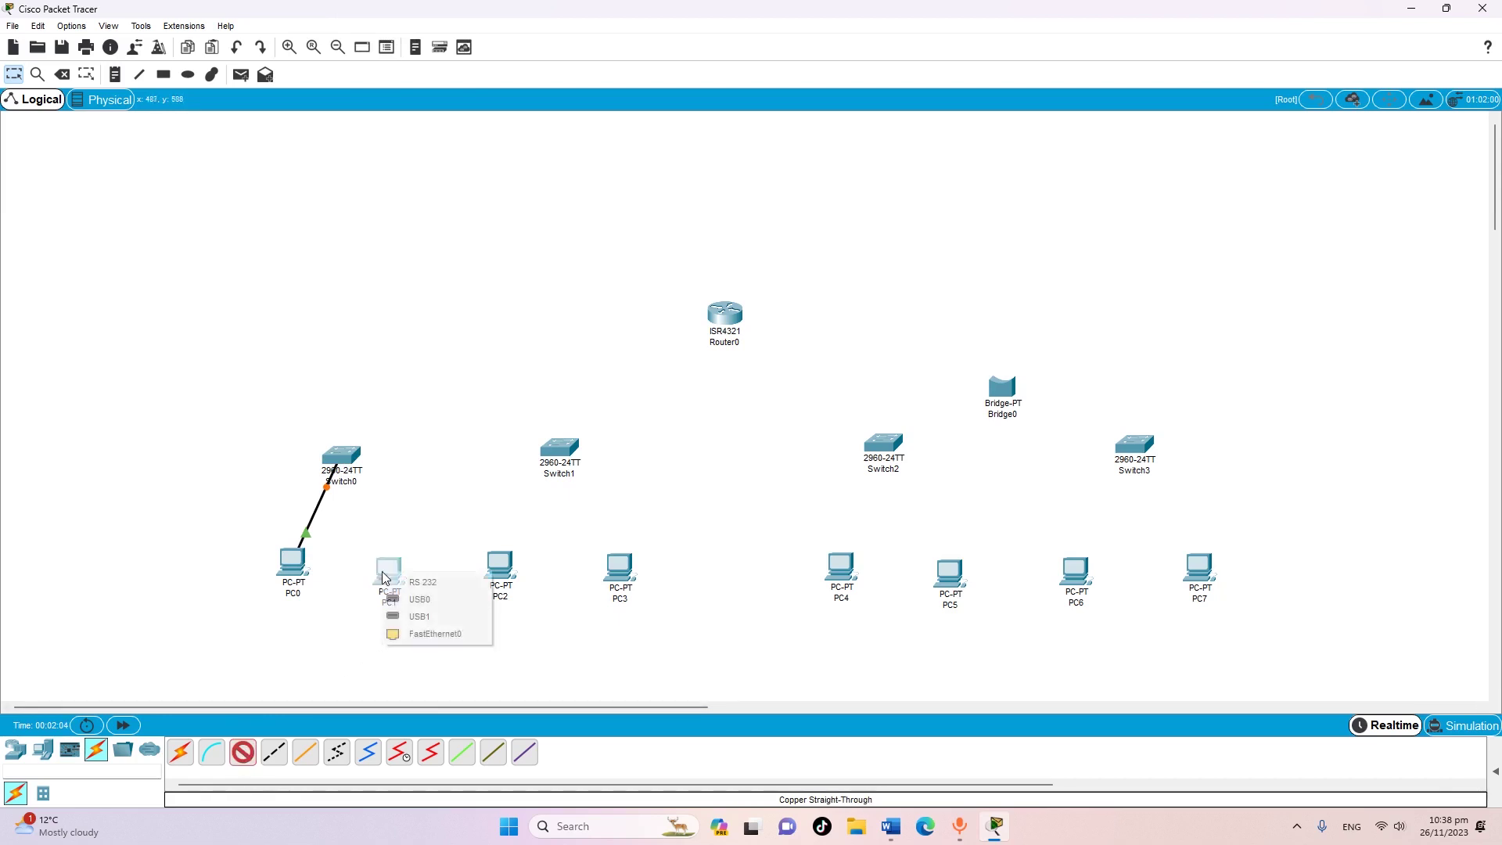
left_click(428, 632)
left_click(344, 461)
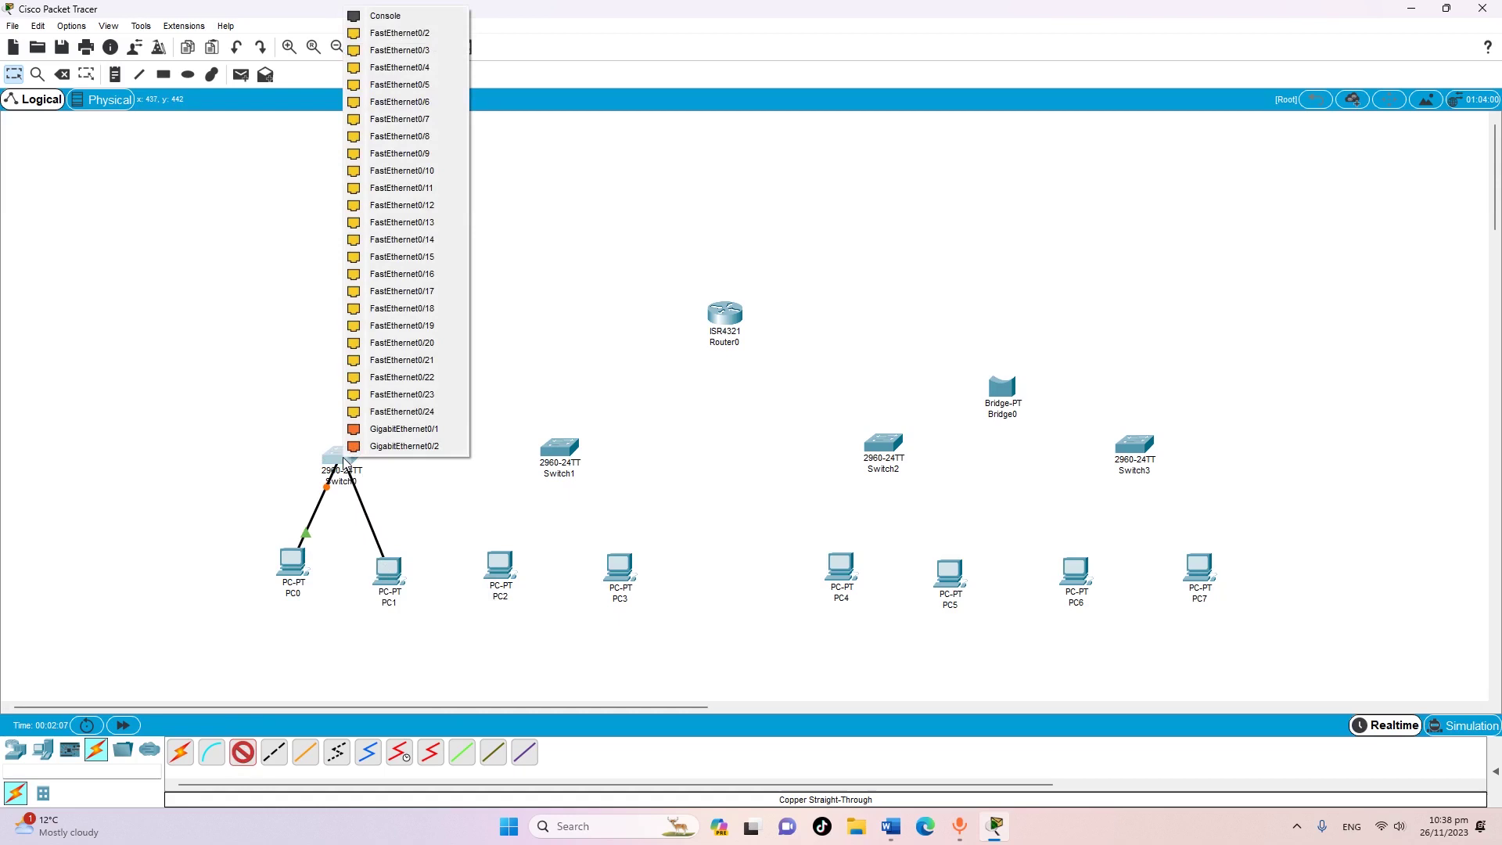
left_click(404, 37)
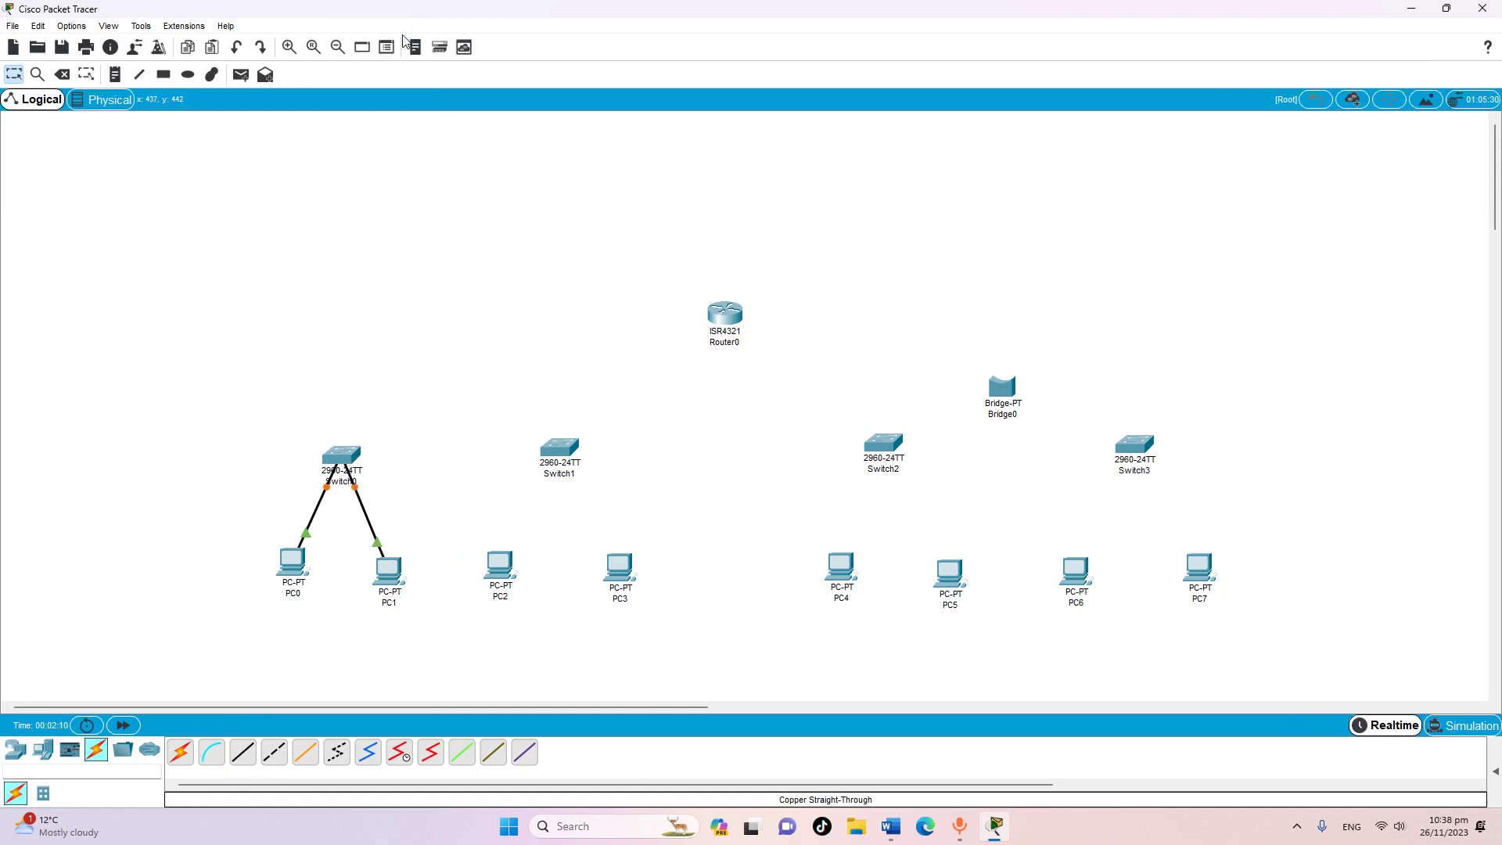
Cable PC2 FastEthernet0 to Switch1 and begin a straight-through cable from PC3
left_click(241, 756)
left_click(502, 565)
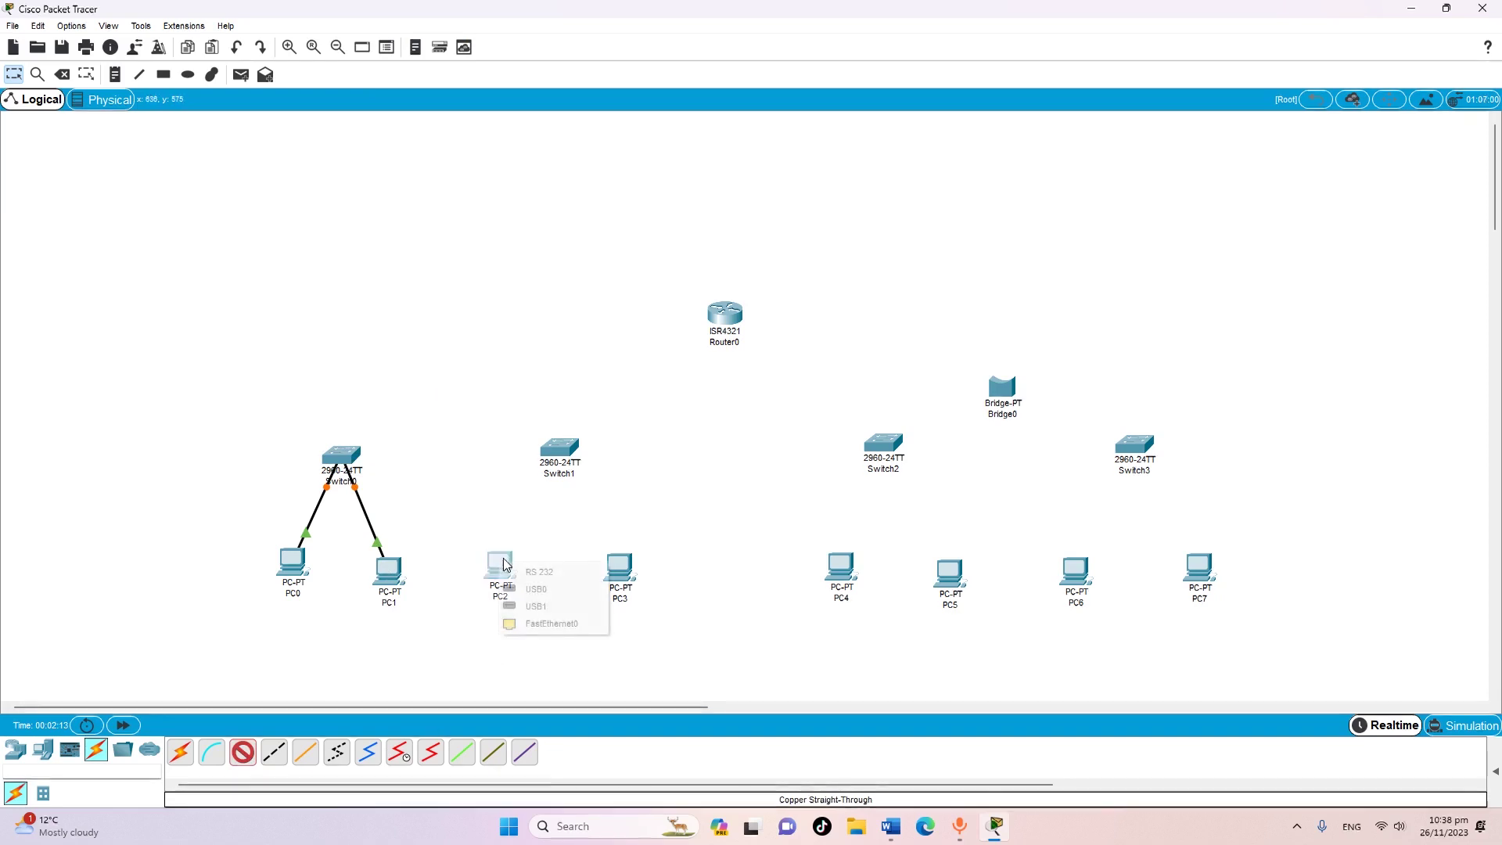
left_click(548, 624)
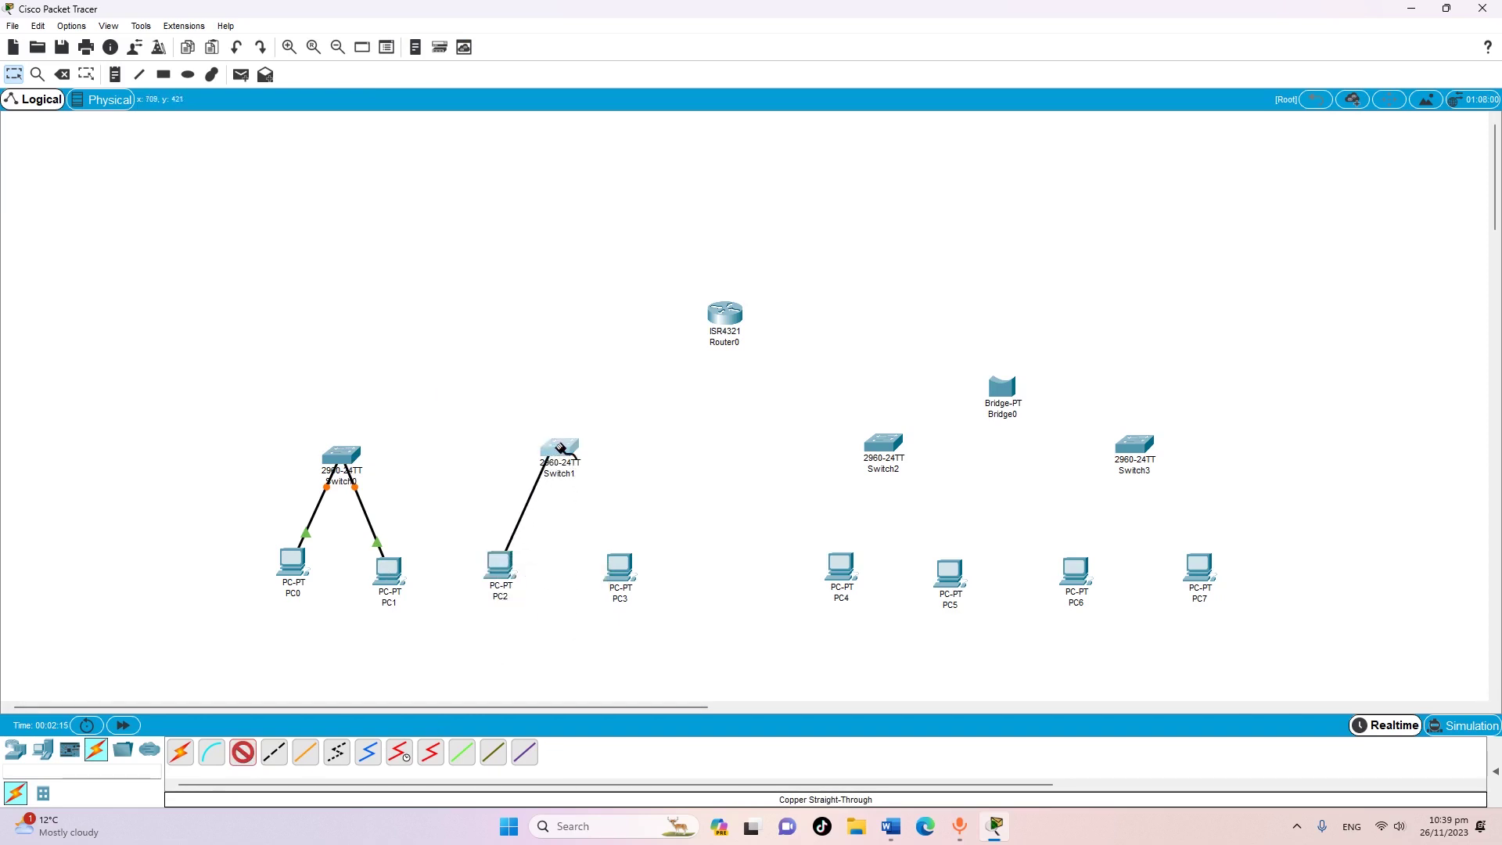
left_click(560, 451)
left_click(611, 45)
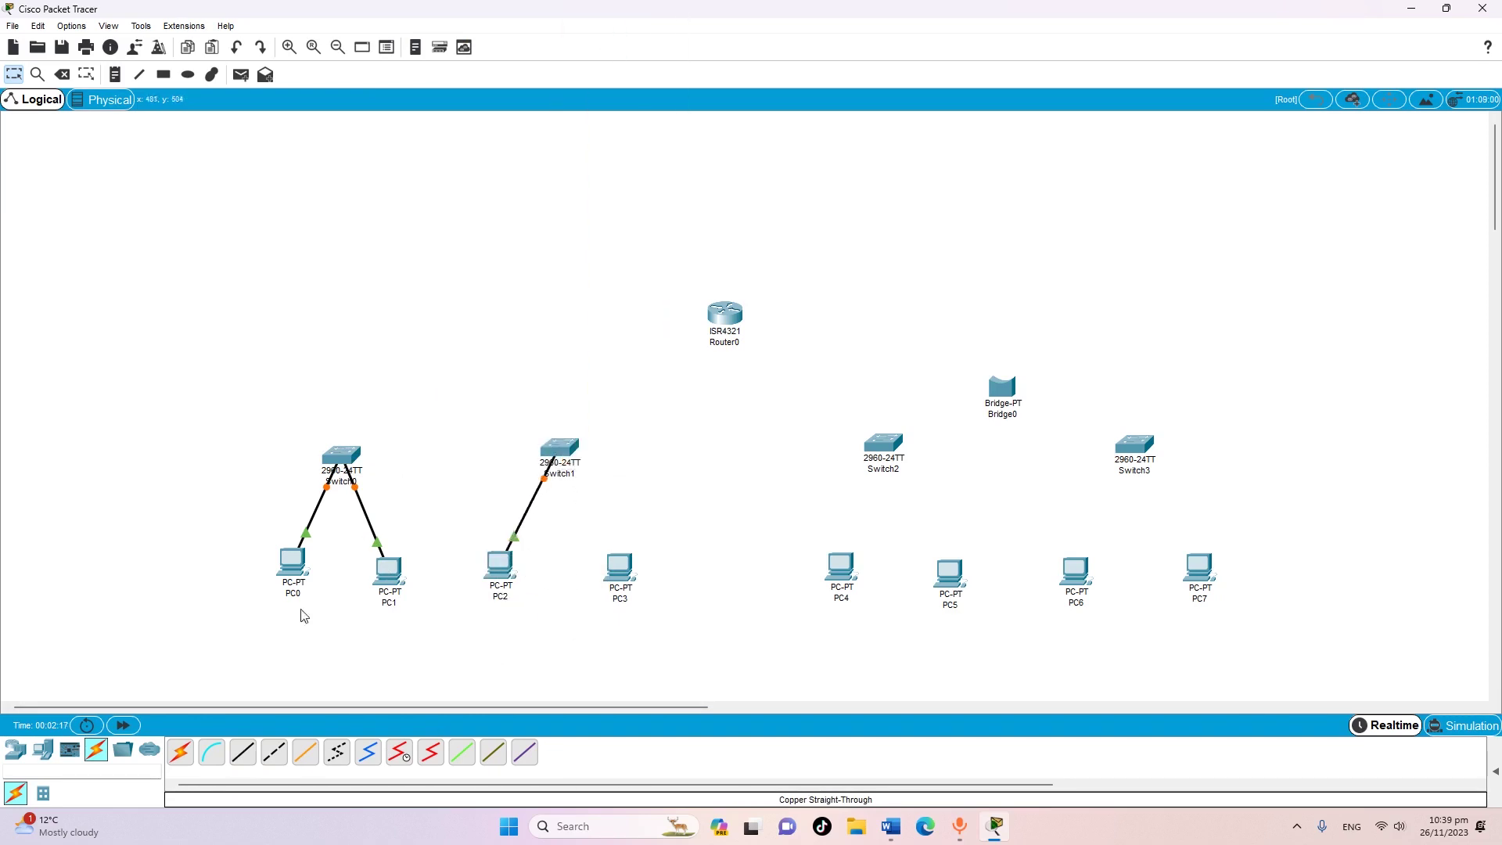
left_click(242, 755)
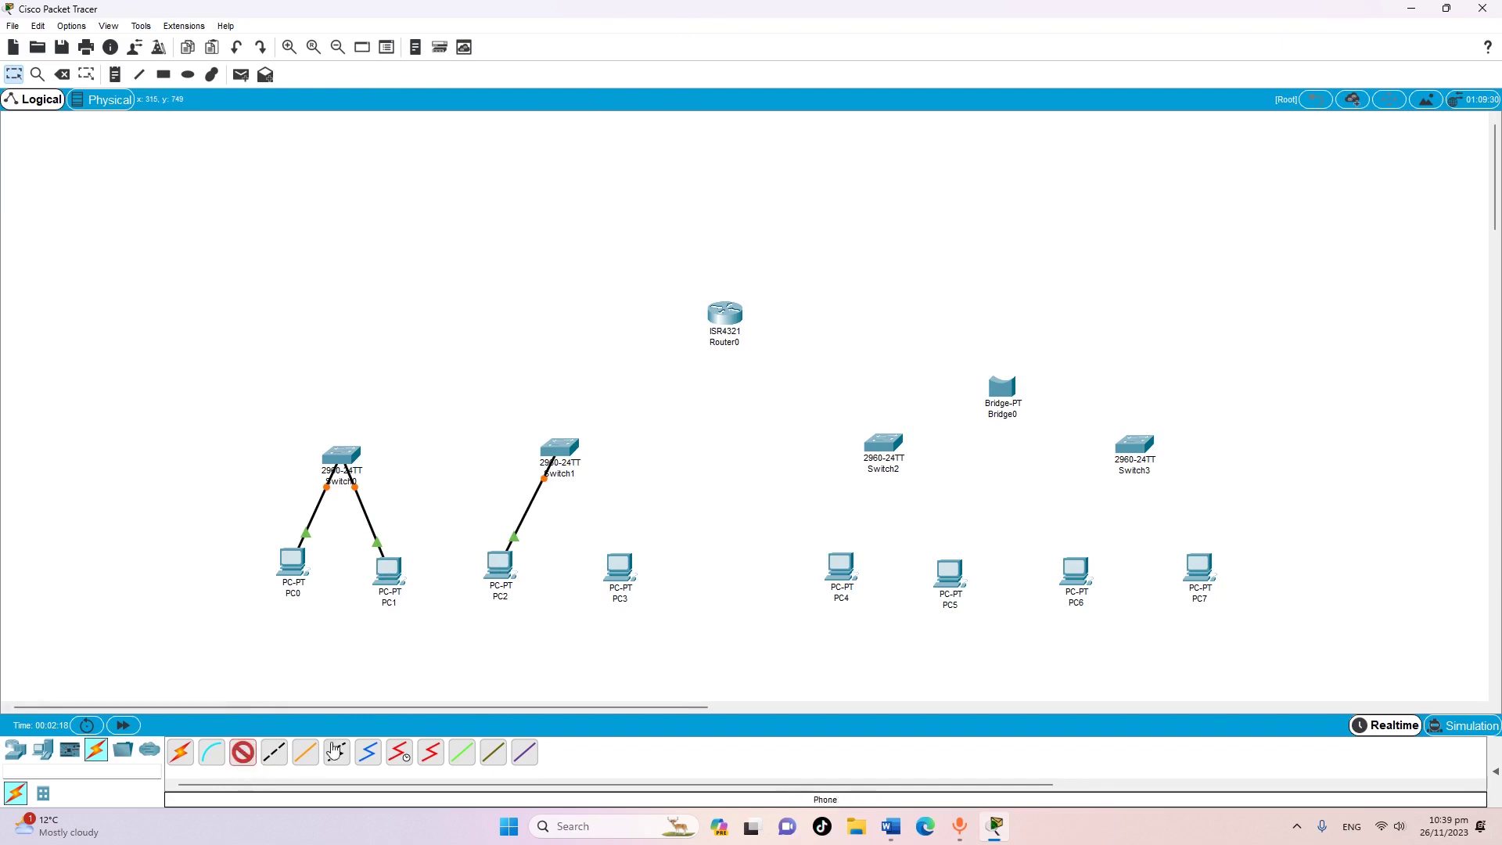
left_click(619, 569)
Dismiss the connection error and link PC3 FastEthernet0 to Switch1 Fa0/2 with straight-through copper
left_click(655, 624)
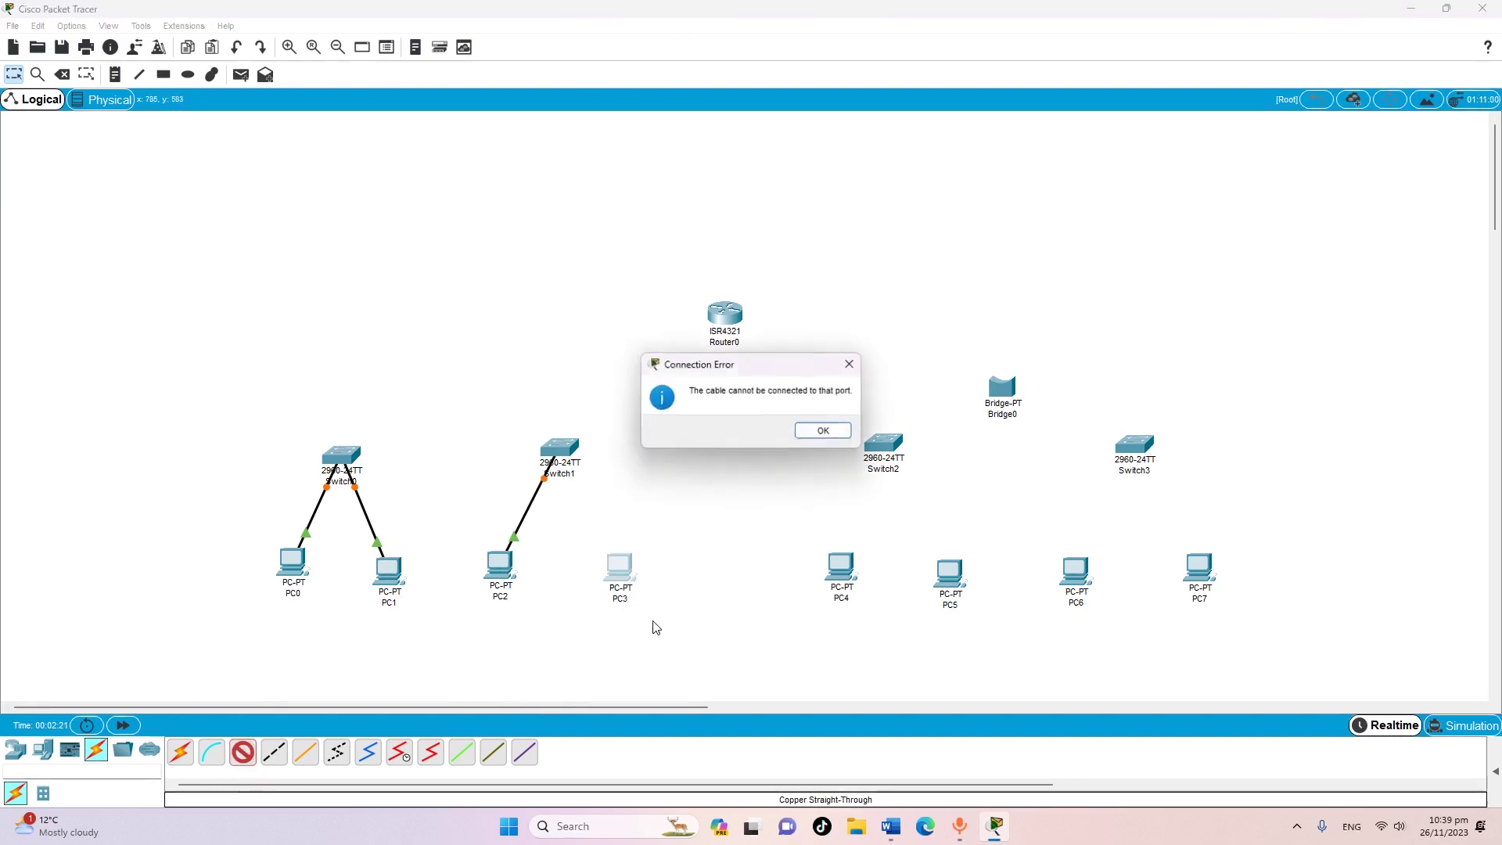
left_click(823, 431)
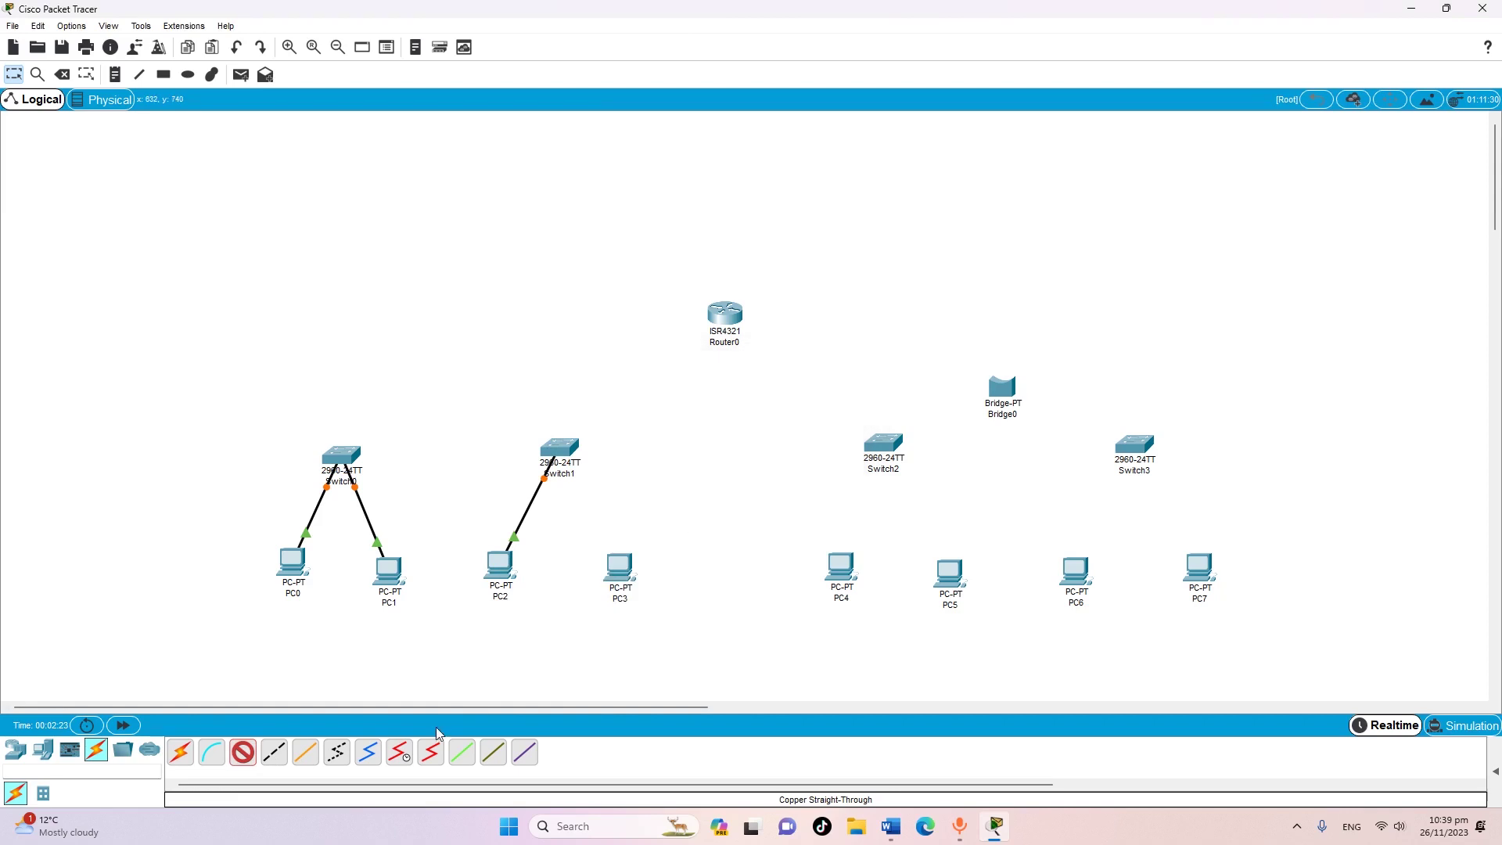
left_click(274, 758)
left_click(245, 756)
left_click(620, 567)
left_click(672, 624)
left_click(558, 452)
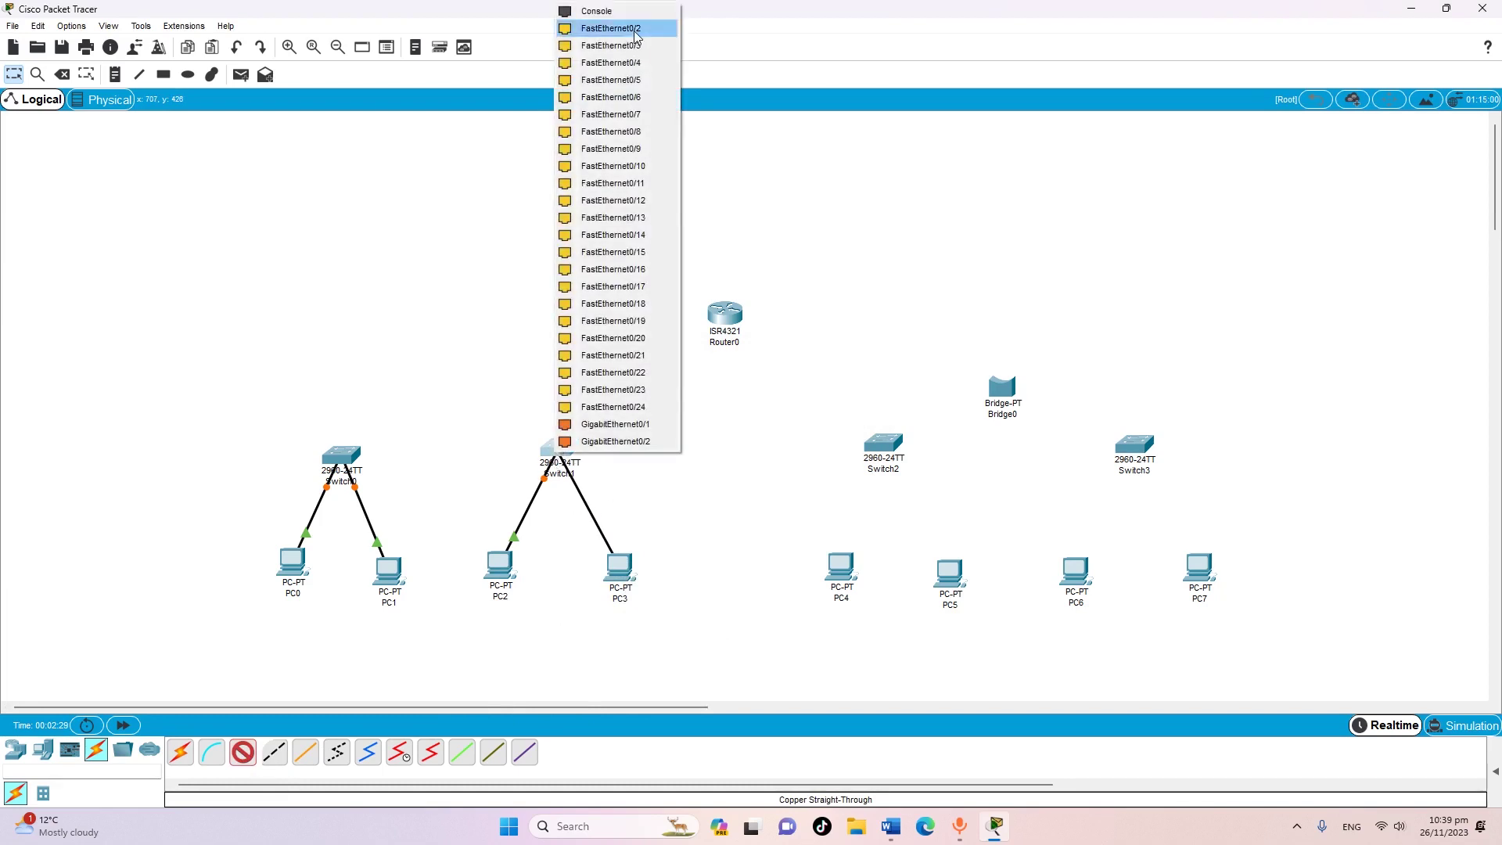
left_click(612, 29)
Connect PC4 and PC5 FastEthernet0 to Switch2 ports with straight-through cables
left_click(242, 752)
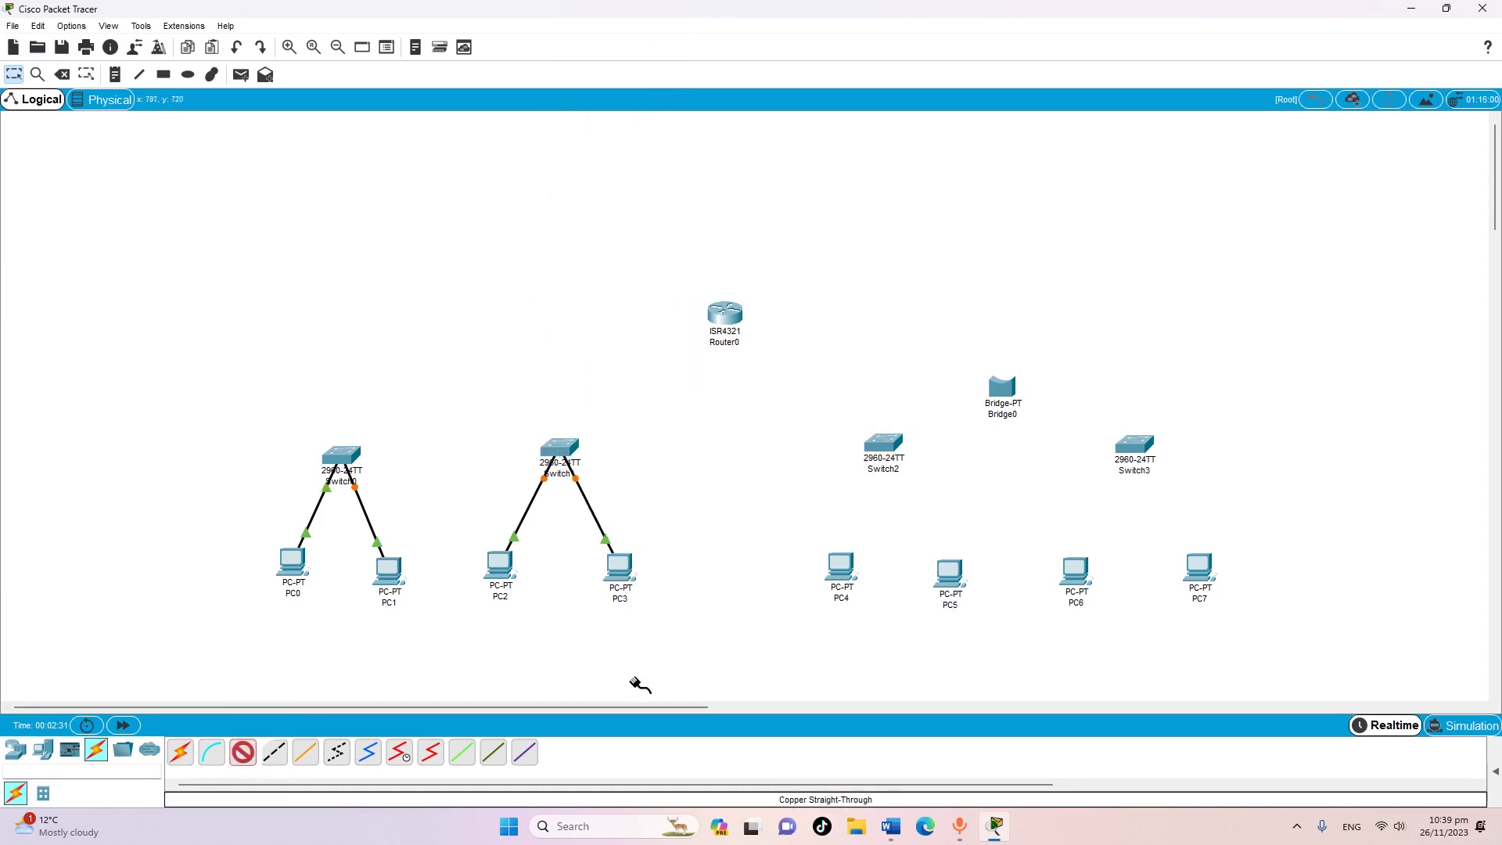
left_click(843, 568)
left_click(888, 628)
left_click(880, 453)
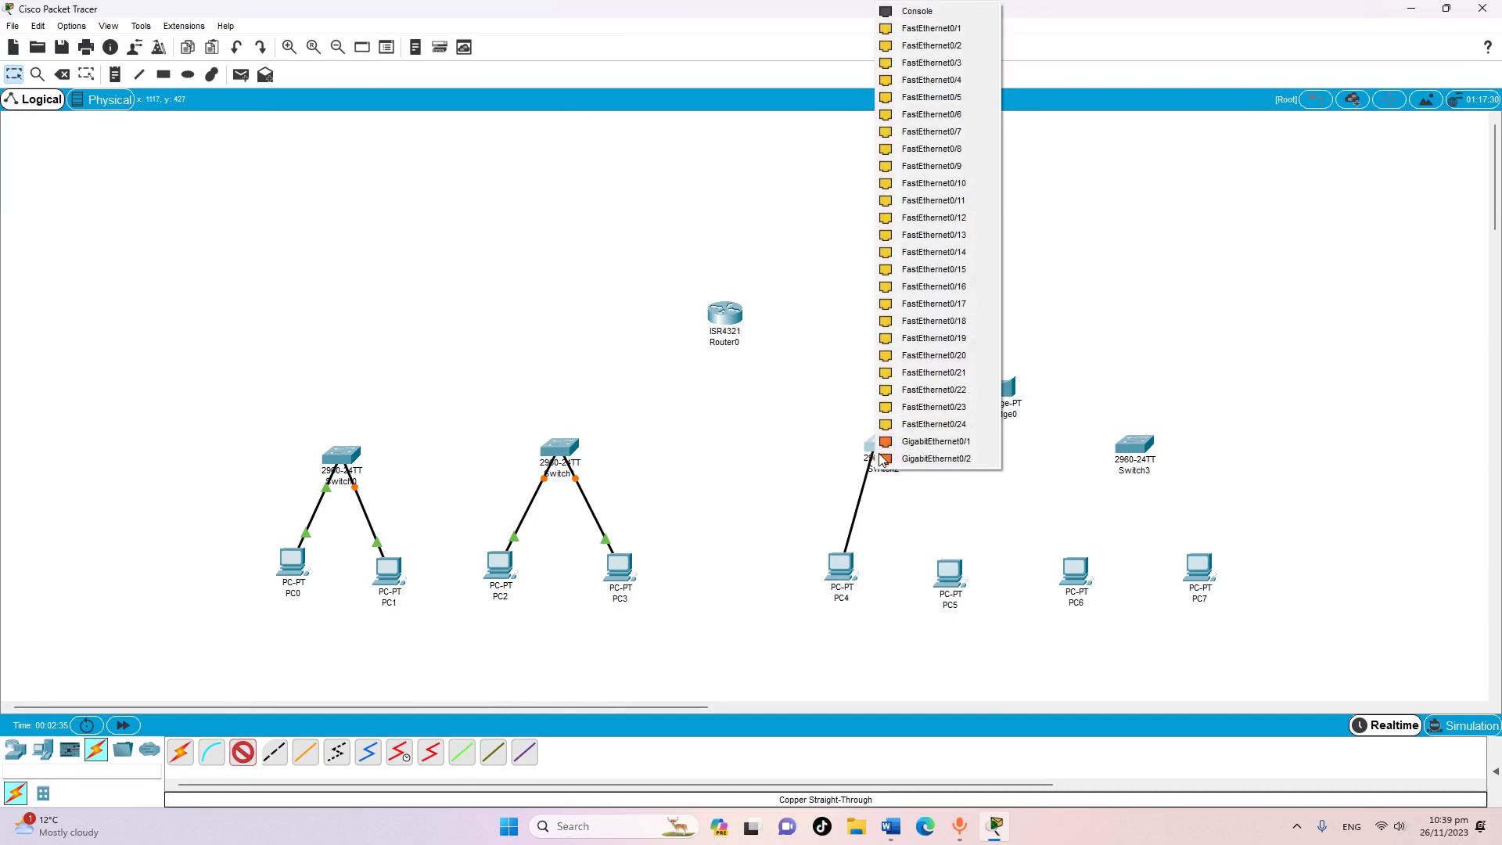
left_click(917, 30)
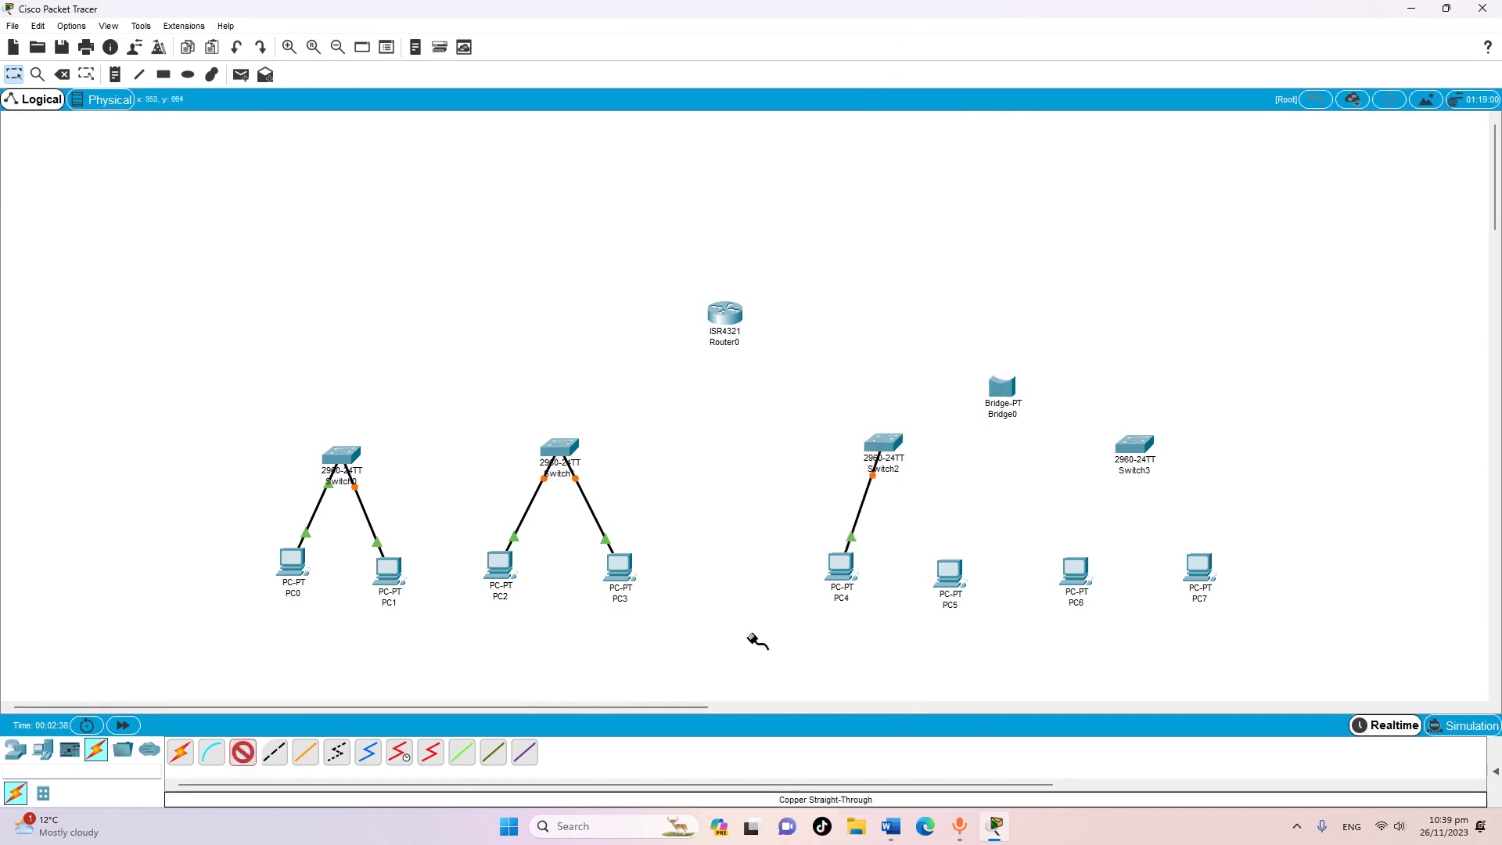
left_click(949, 570)
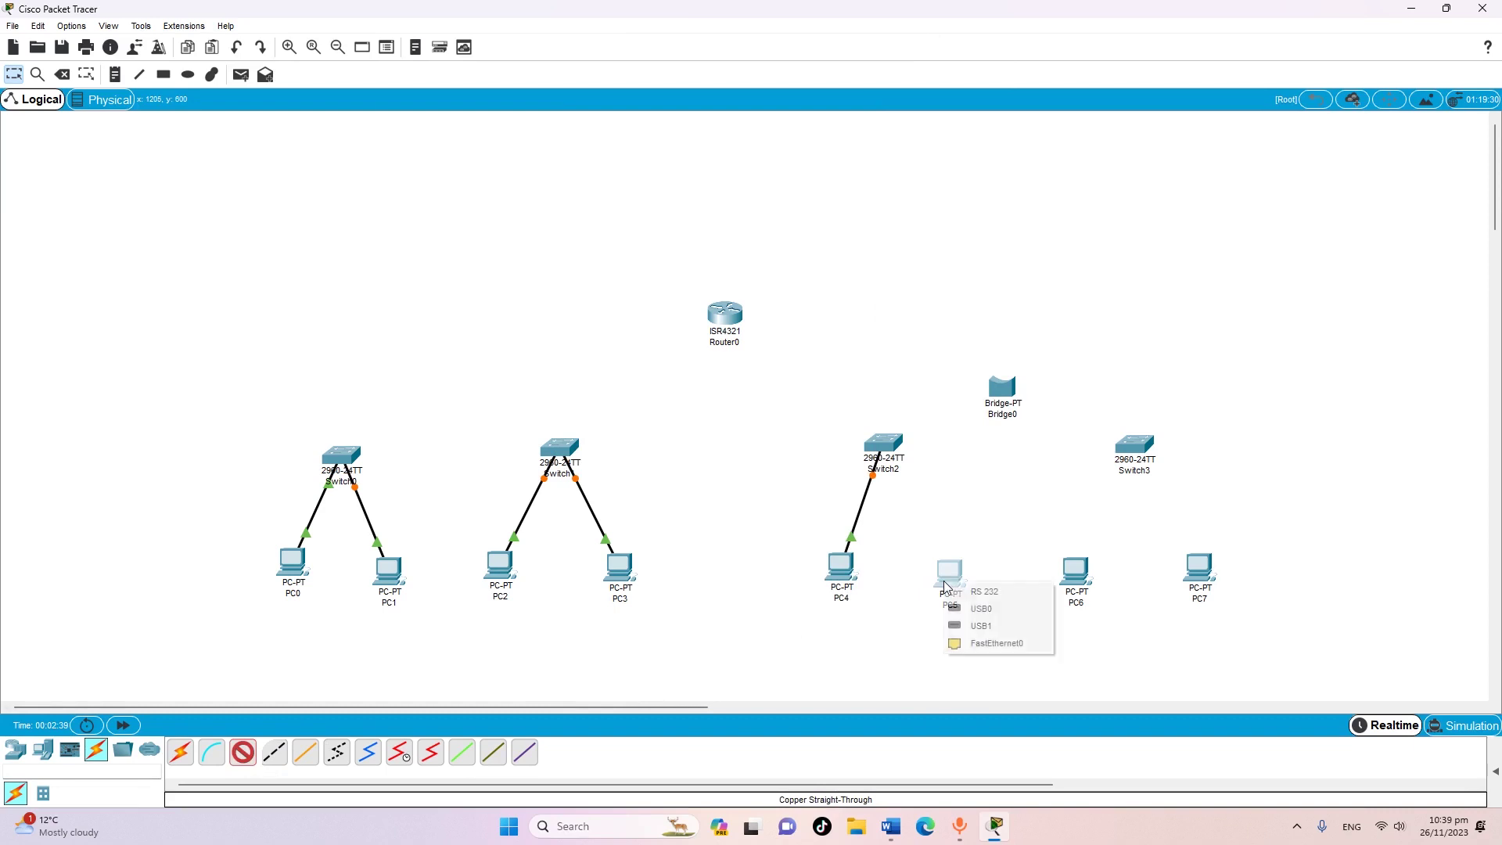
left_click(997, 644)
left_click(892, 440)
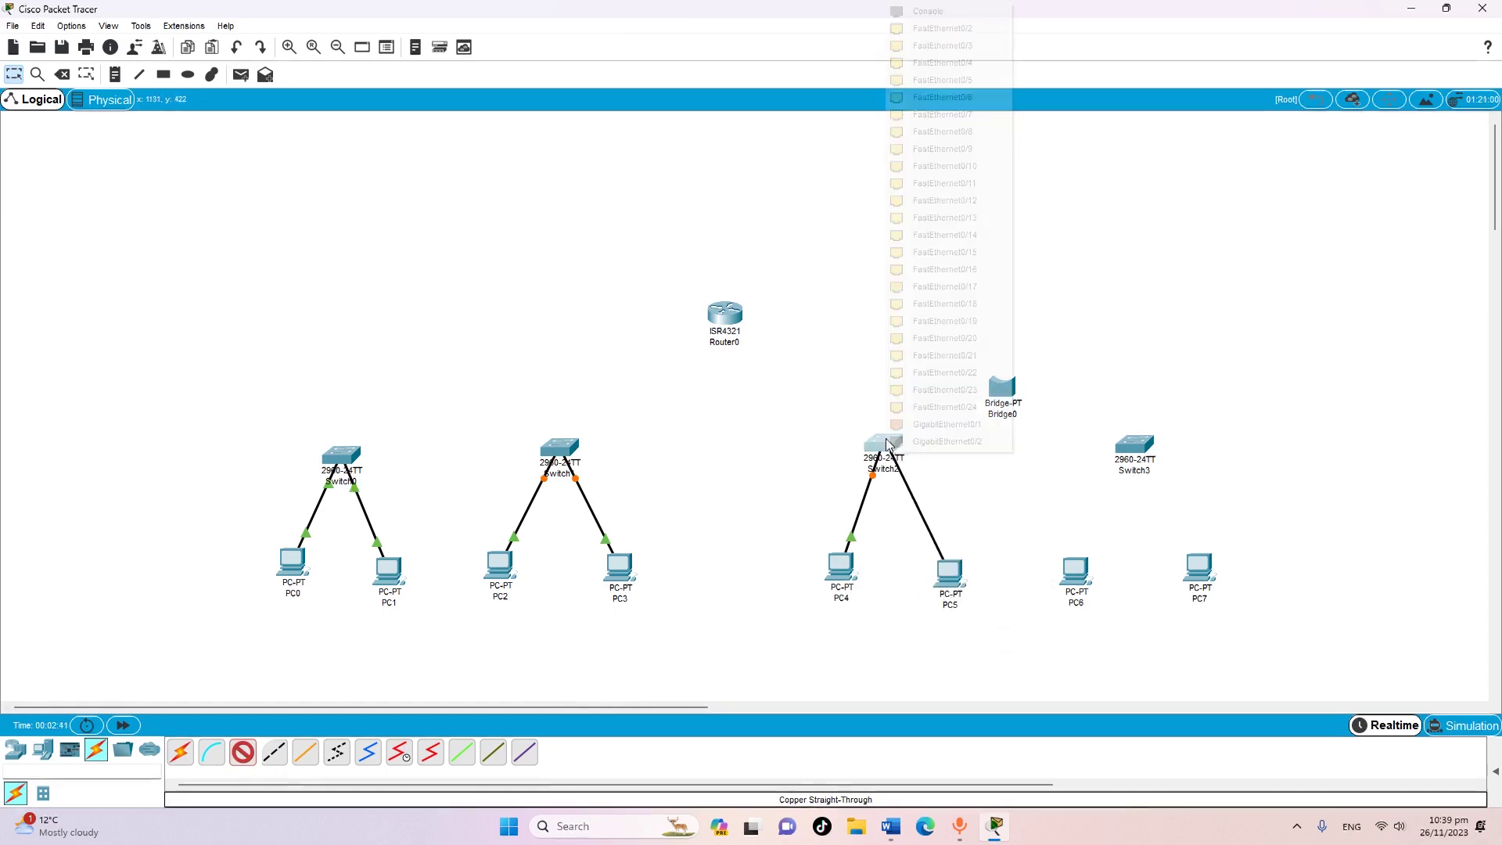
left_click(926, 28)
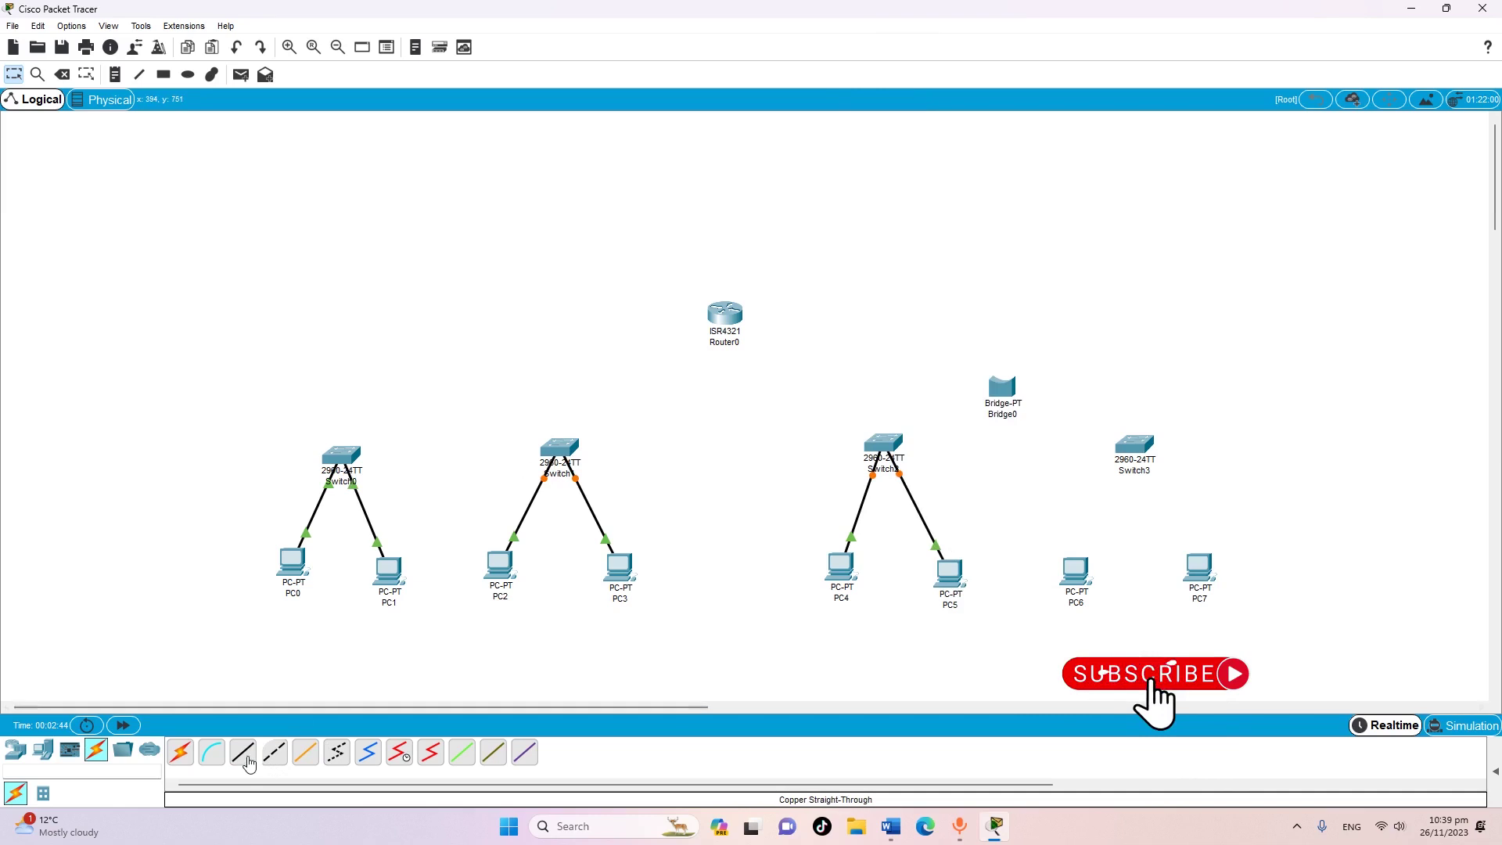
Connect PC6 and PC7 FastEthernet0 to Switch3 ports with straight-through cables
left_click(244, 754)
left_click(1076, 571)
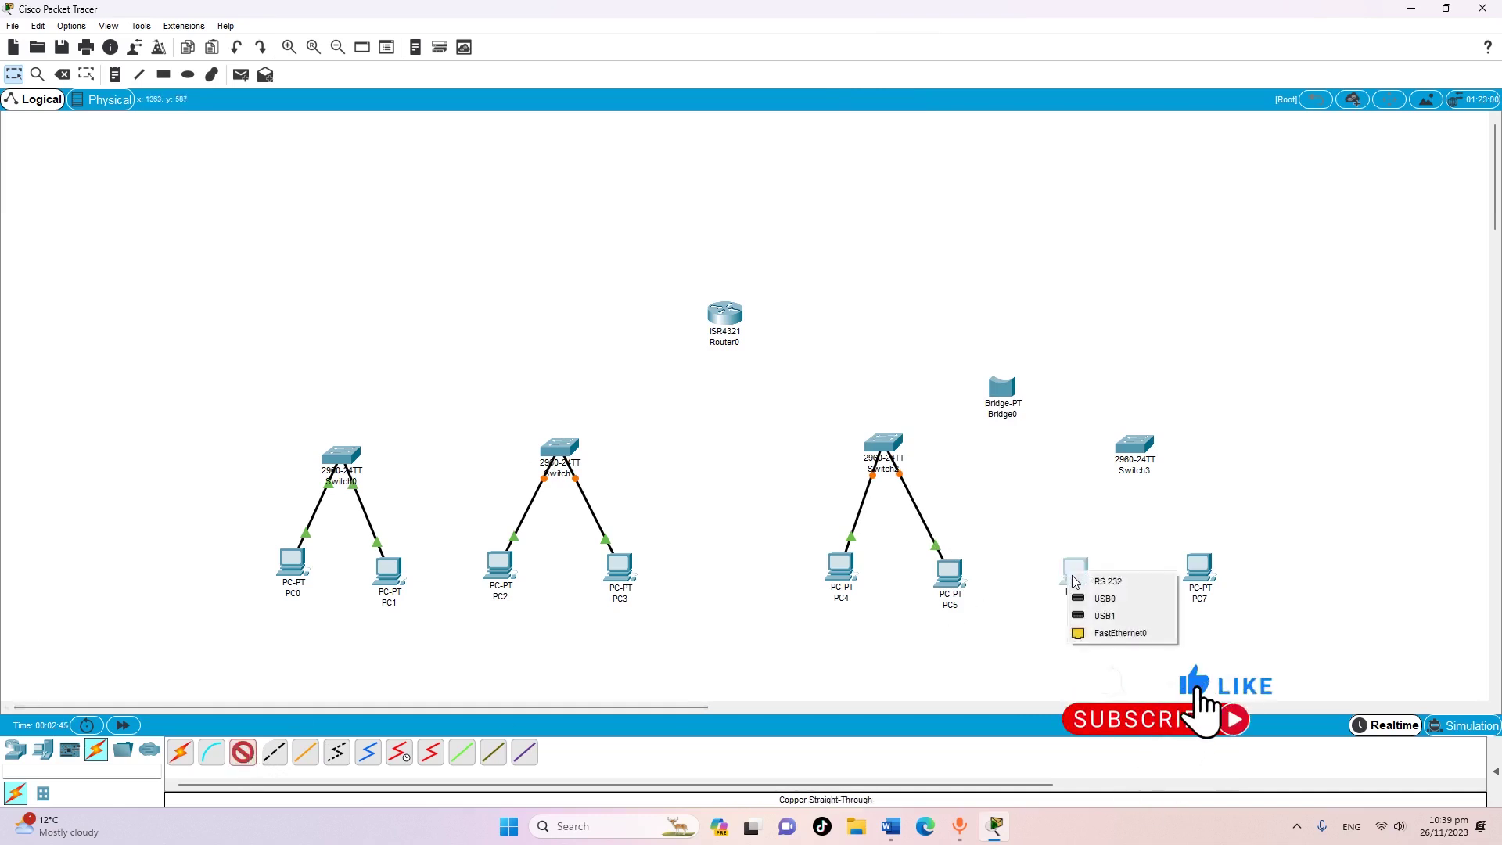
left_click(1107, 635)
left_click(1136, 447)
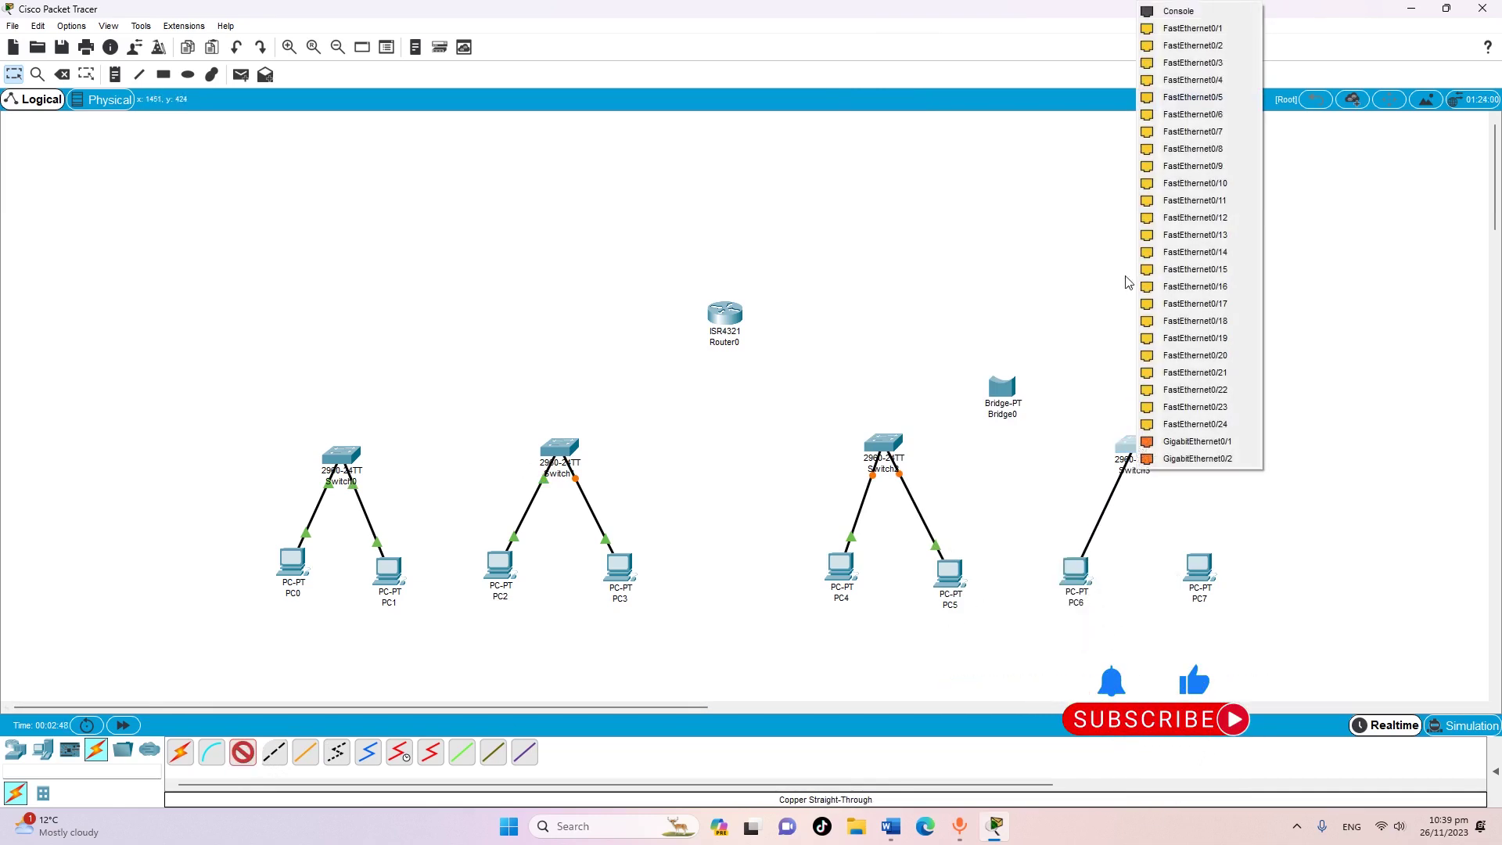
left_click(1174, 29)
left_click(244, 753)
left_click(1203, 574)
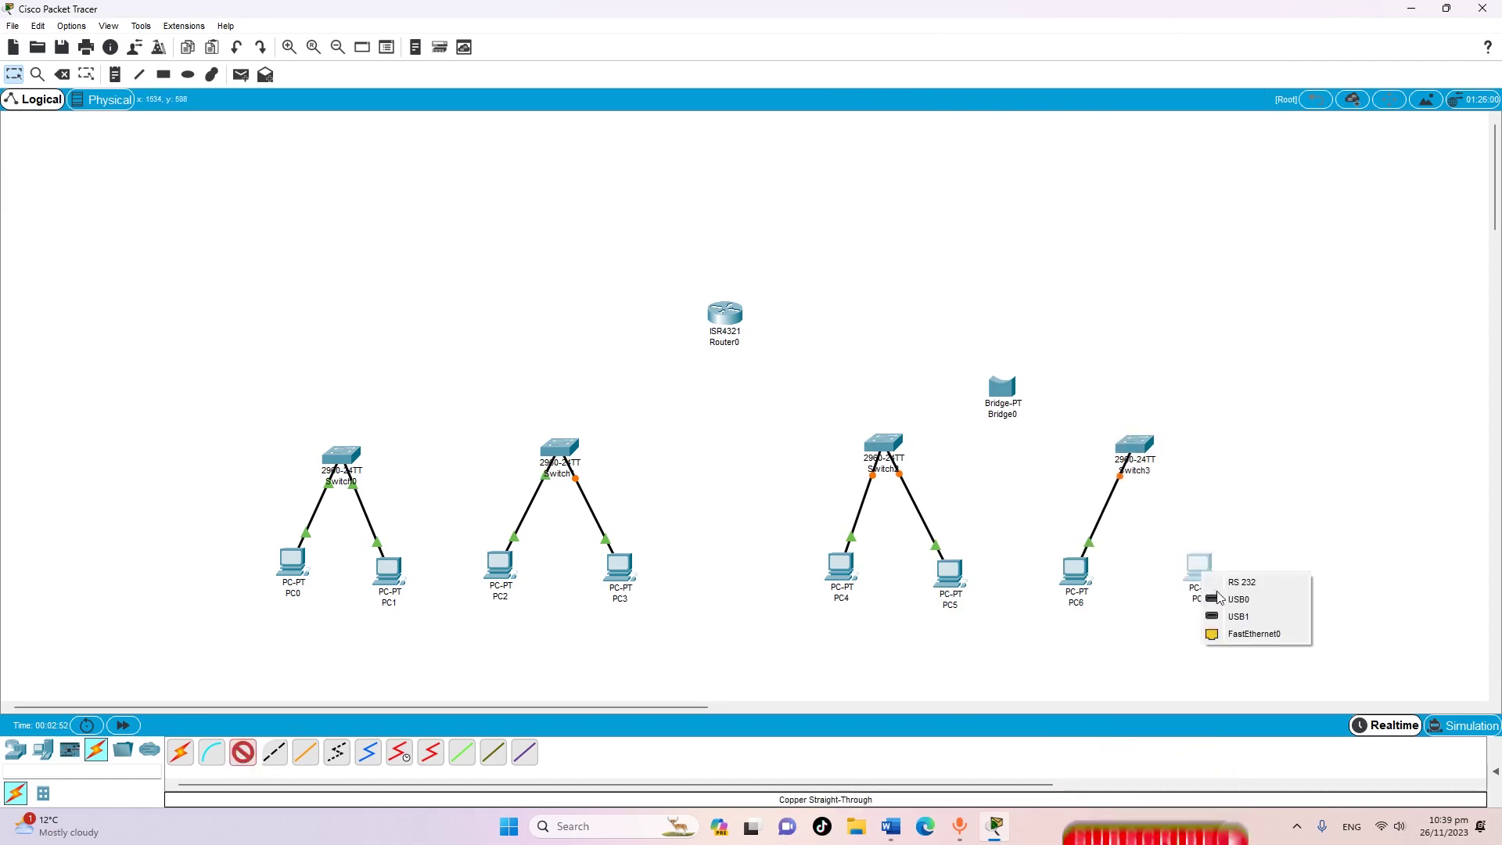
left_click(1243, 633)
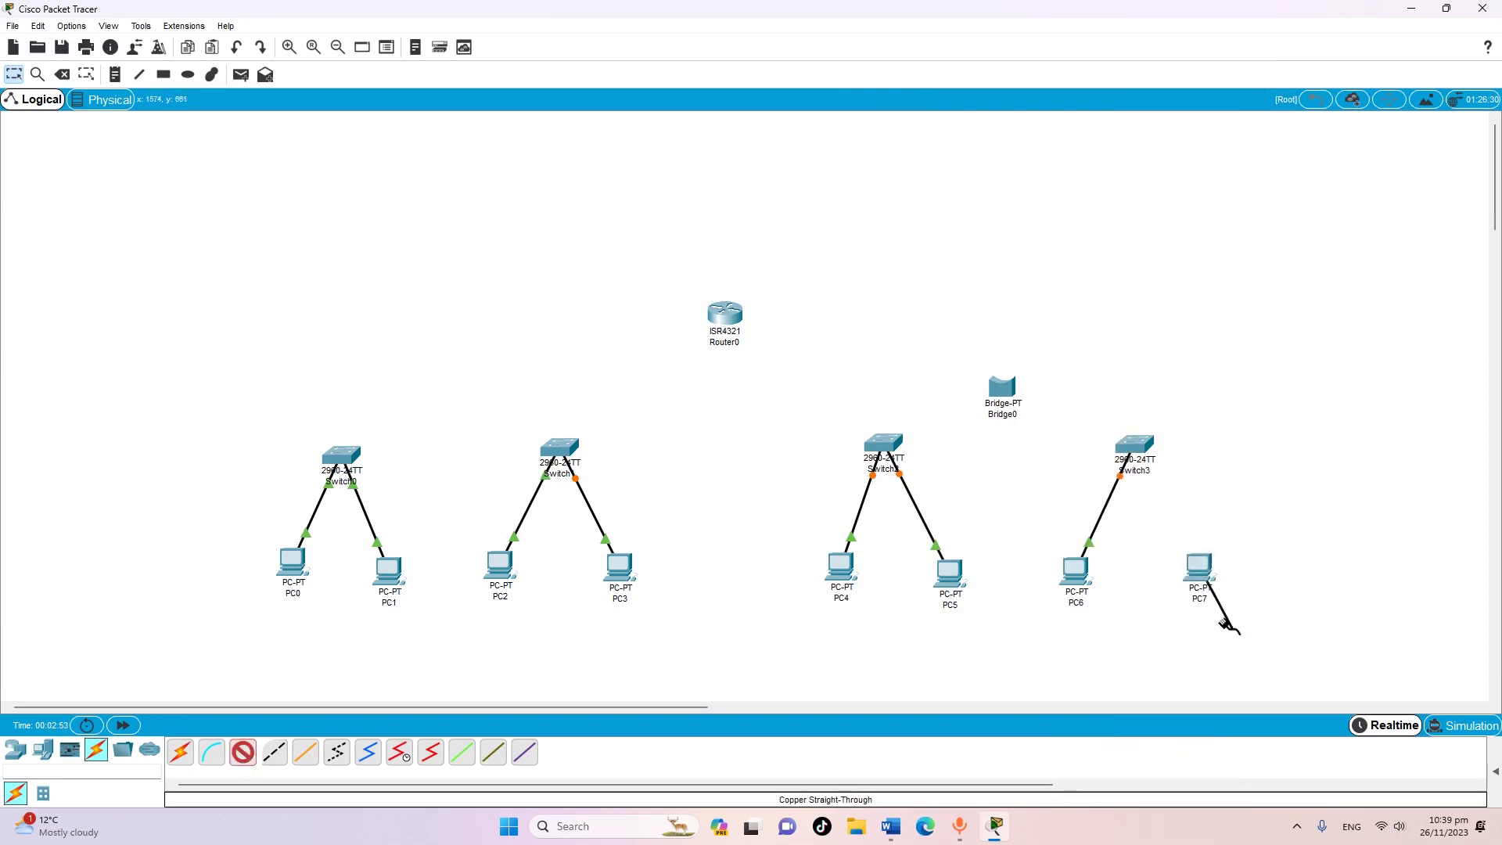
left_click(1137, 450)
left_click(1172, 40)
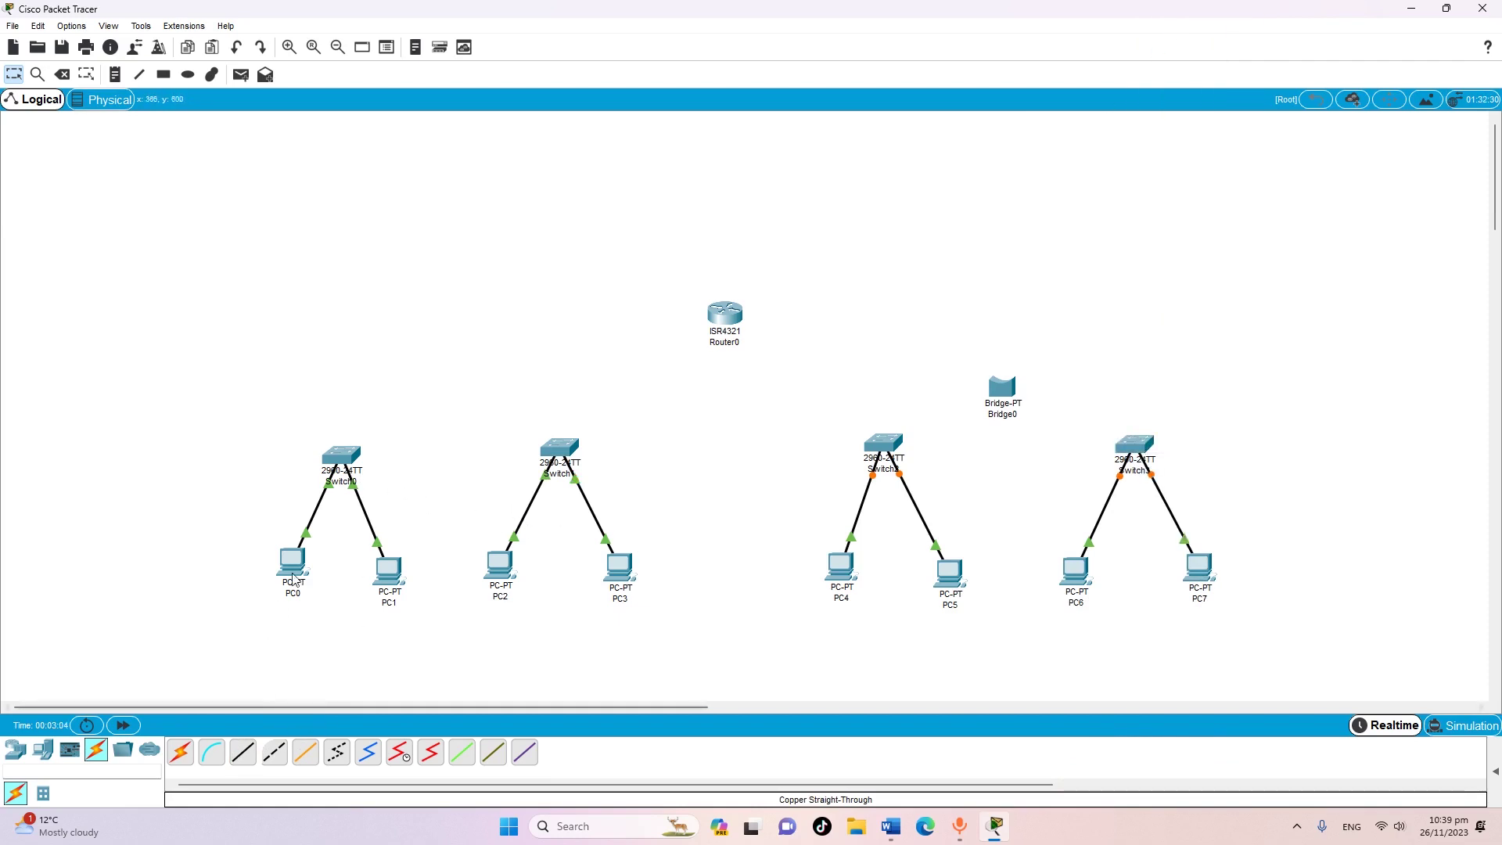
Link Switch0 to Switch1 with a copper cross-over cable
left_click(275, 756)
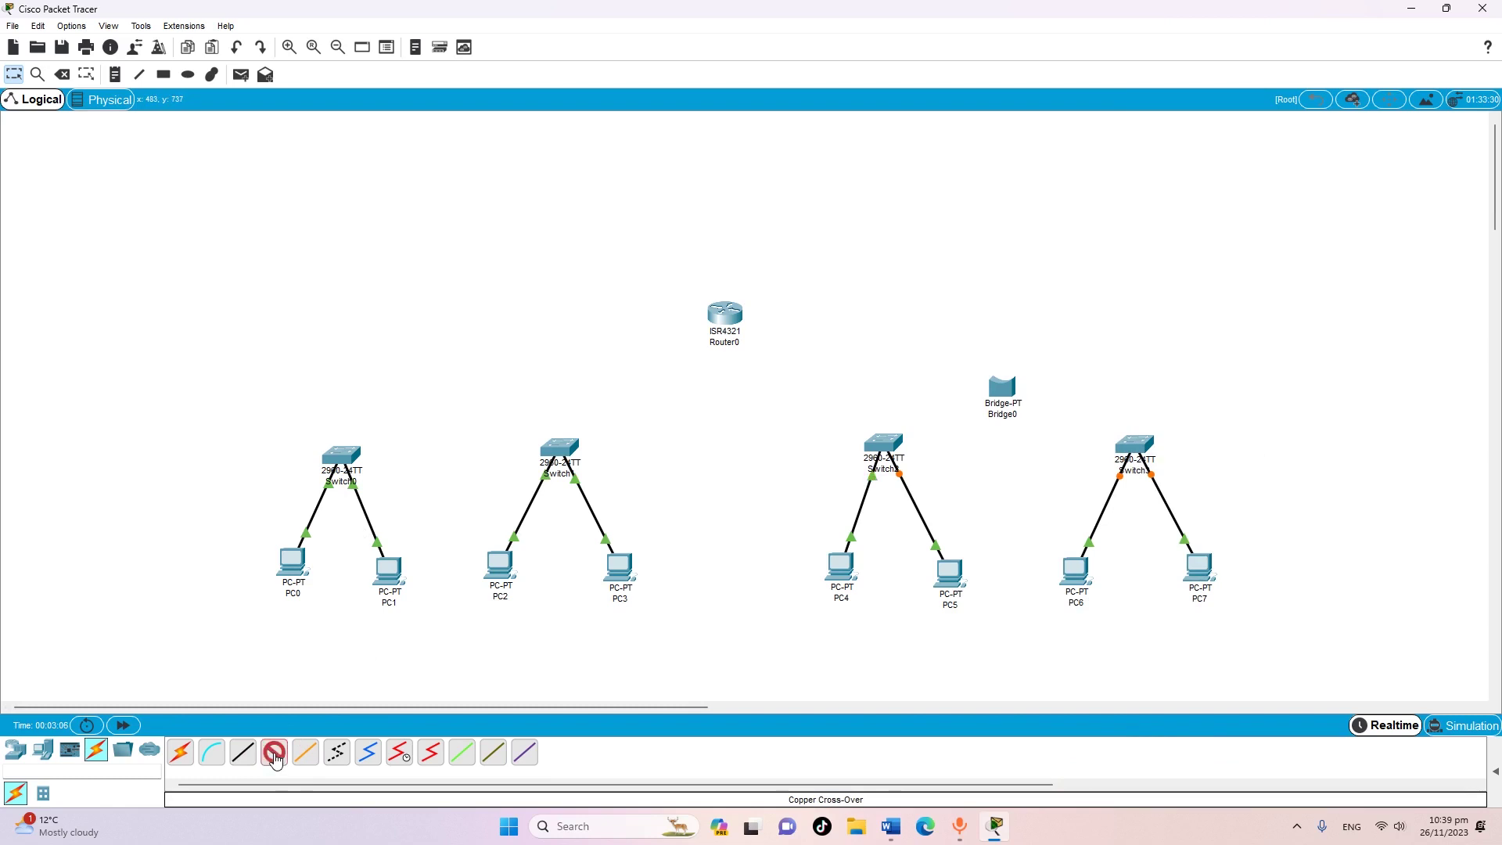
left_click(342, 457)
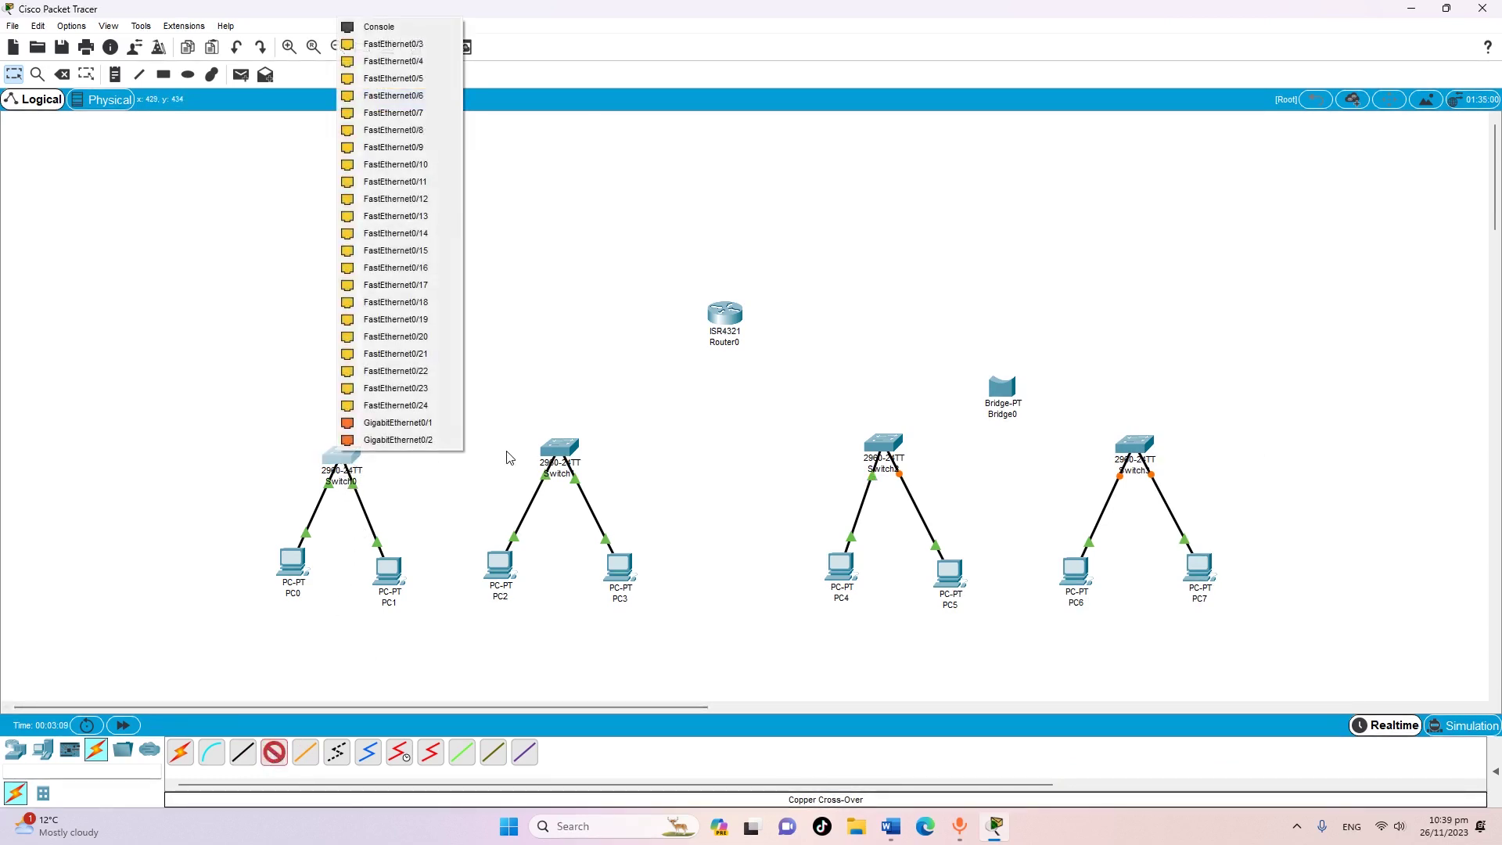
left_click(405, 46)
left_click(560, 453)
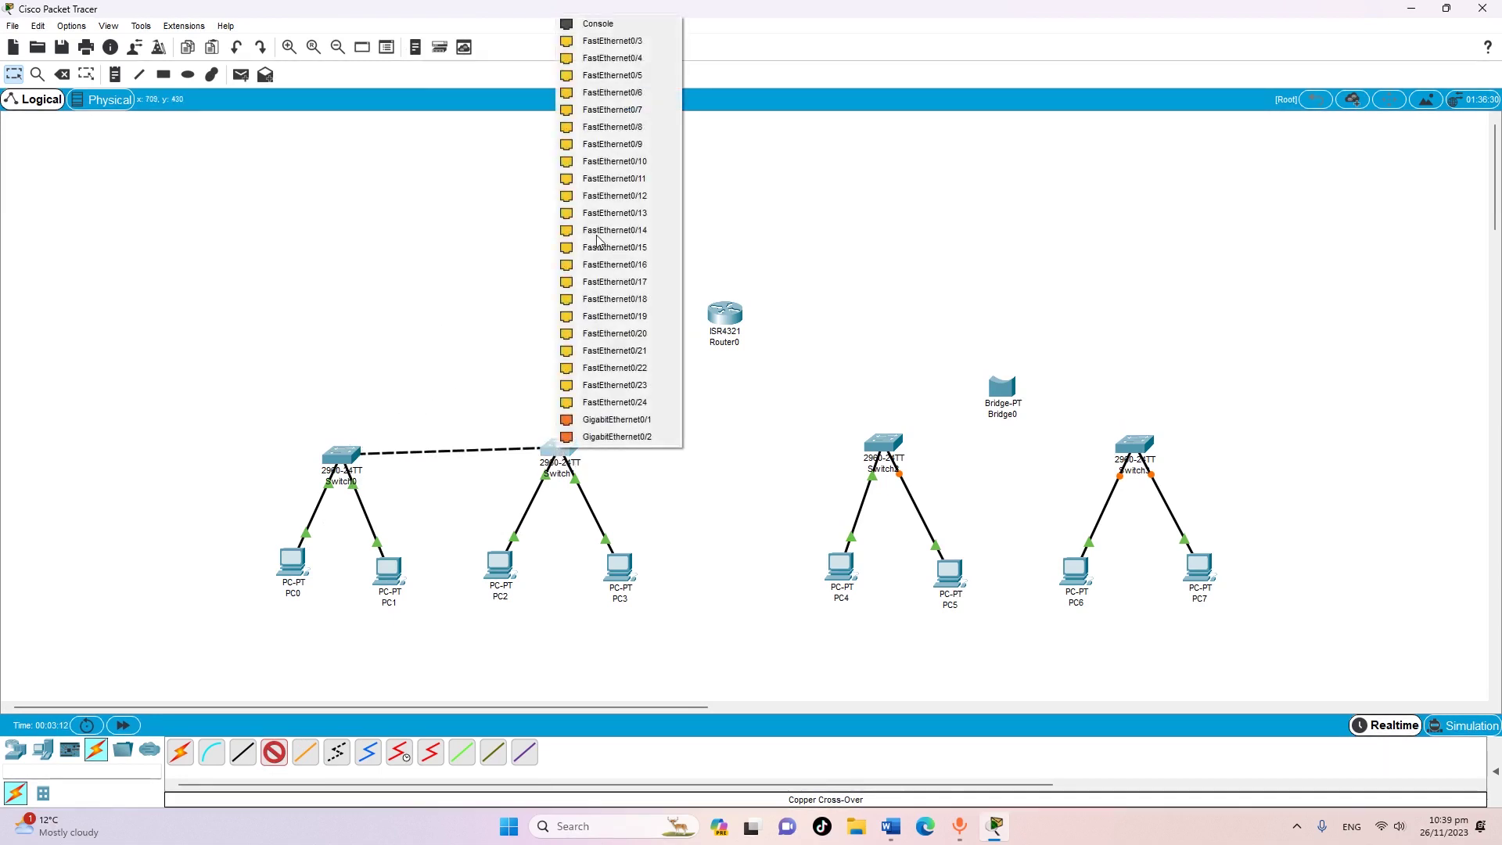
left_click(609, 43)
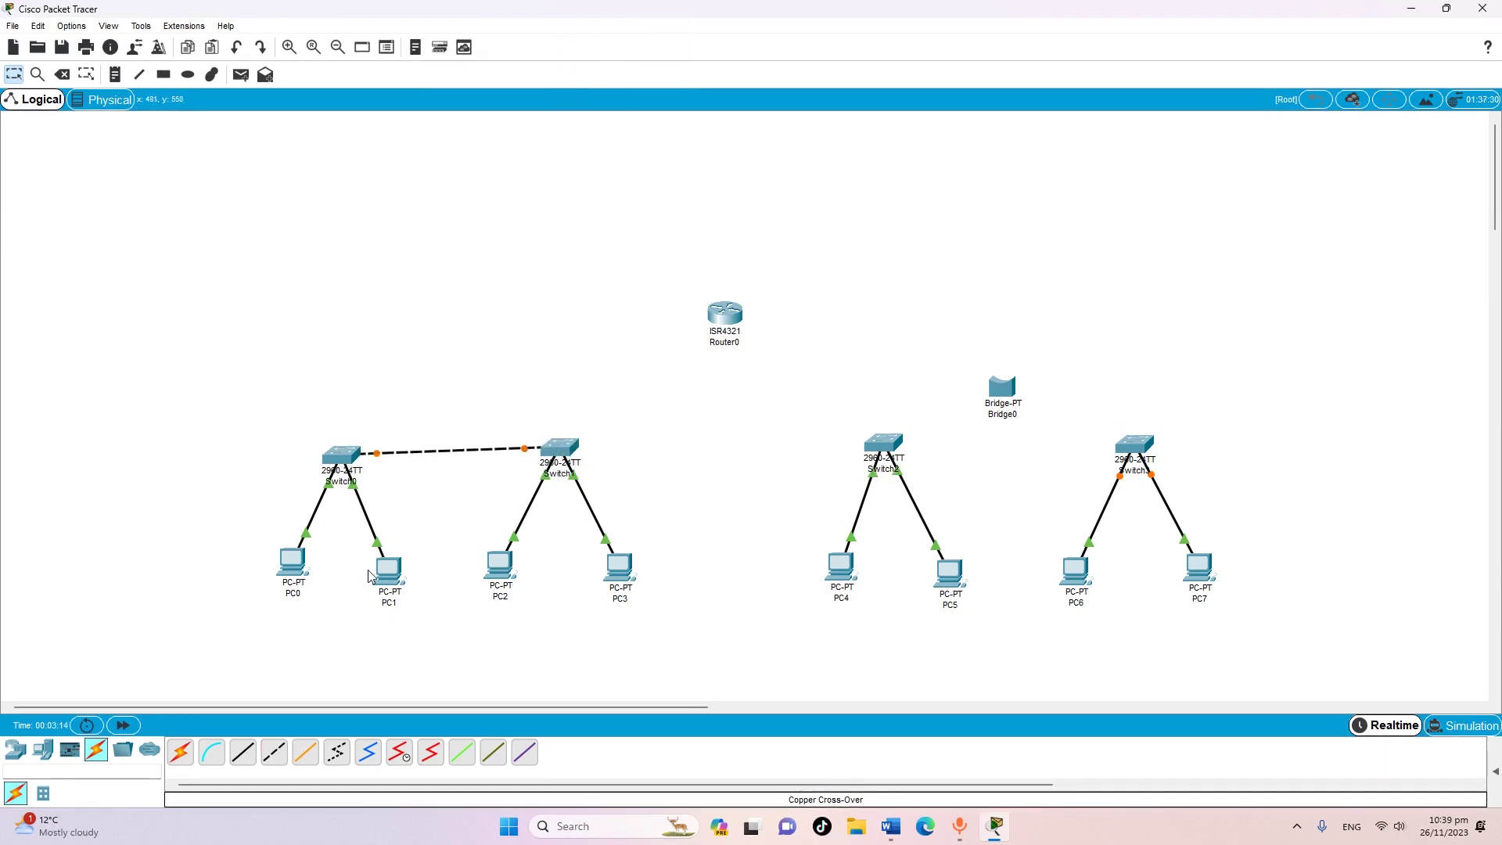
Cross-over cable Switch2 and Switch3 to Bridge0's Ethernet ports
left_click(274, 752)
left_click(342, 753)
left_click(879, 445)
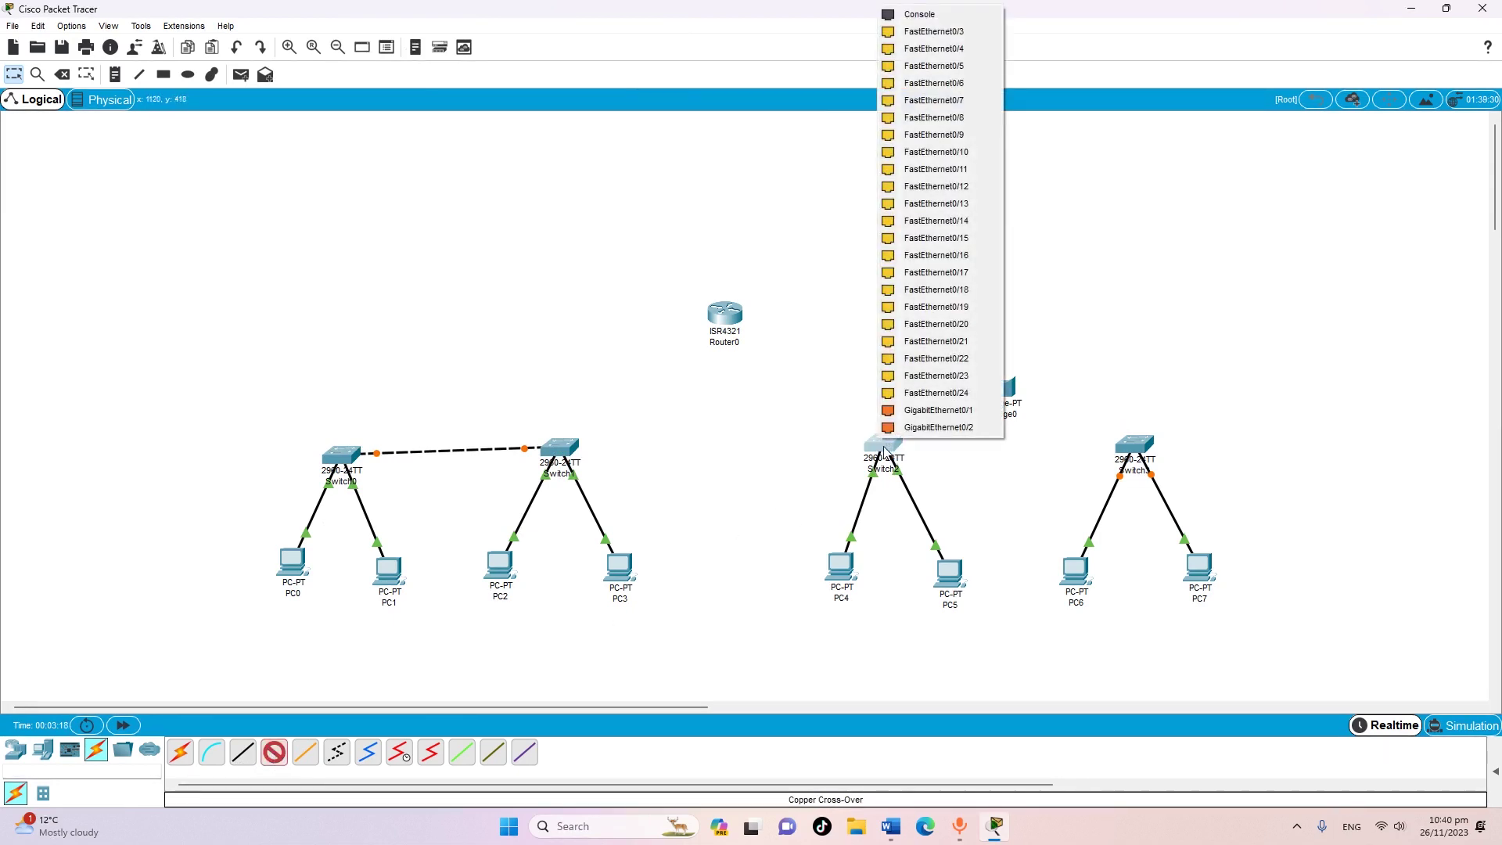
left_click(934, 34)
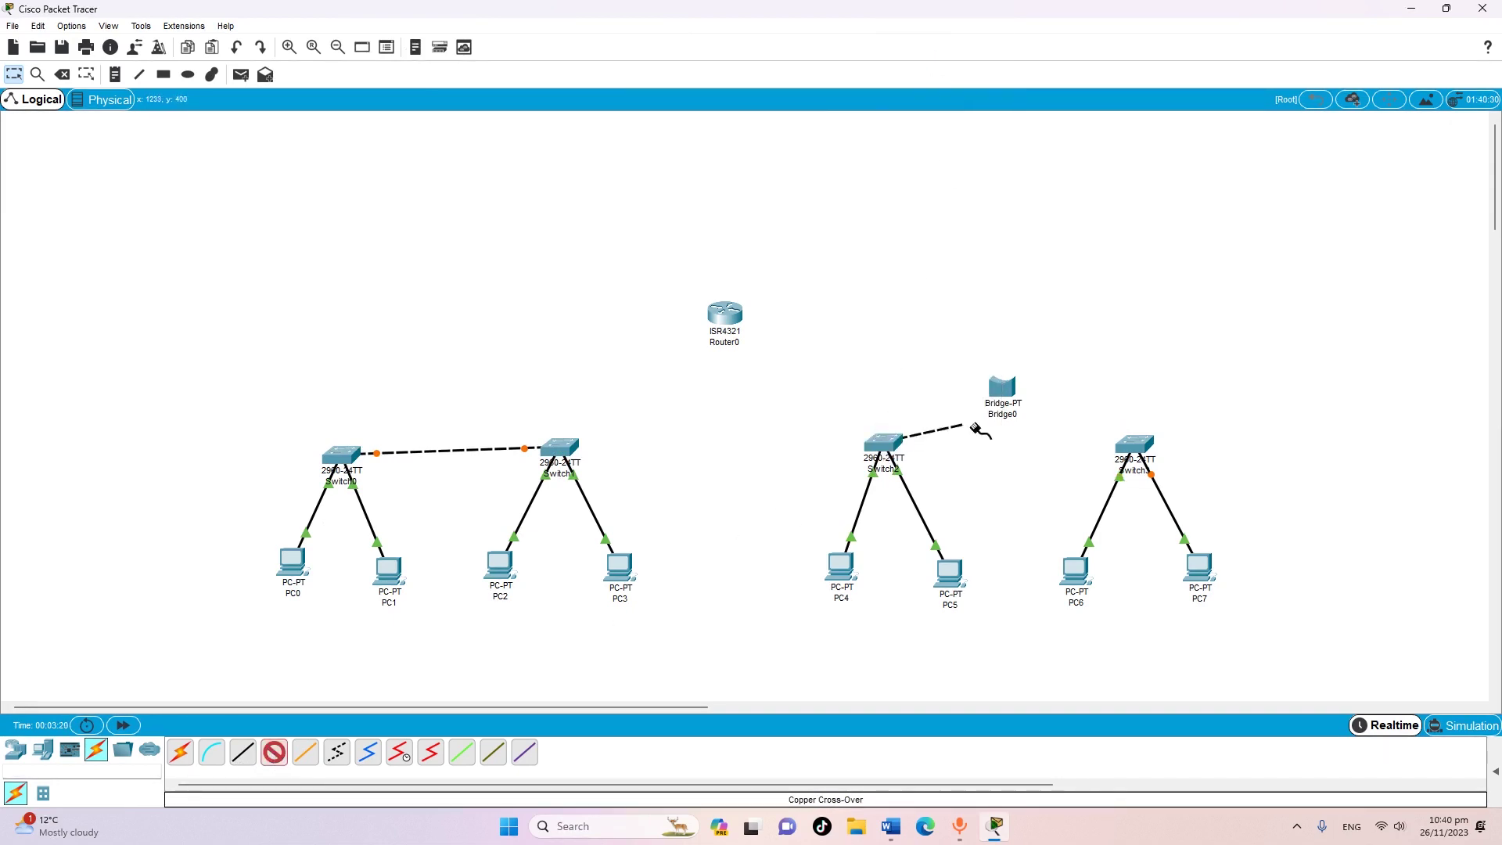
left_click(995, 390)
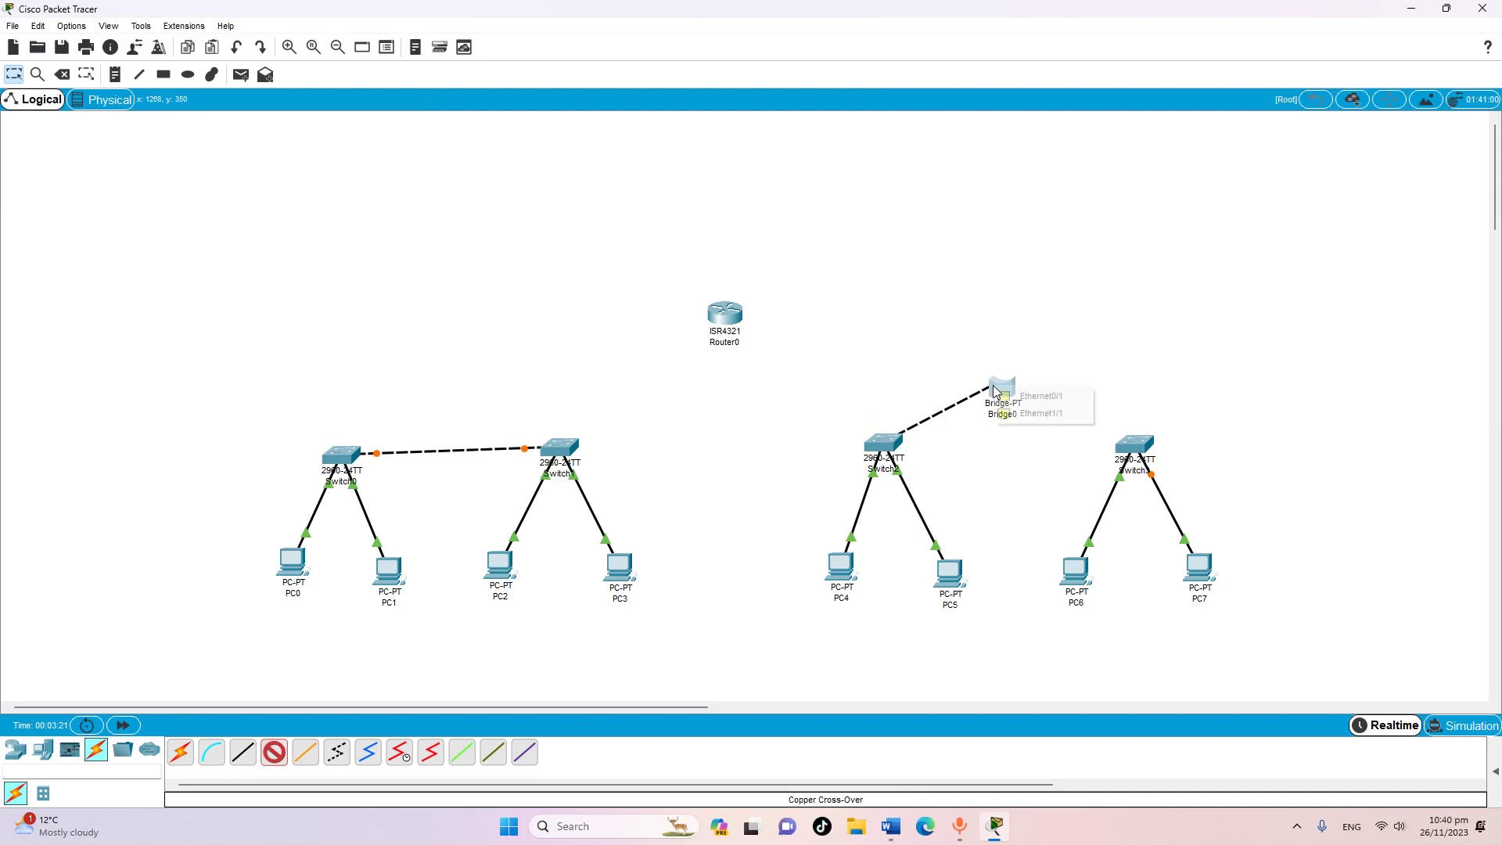
left_click(1037, 397)
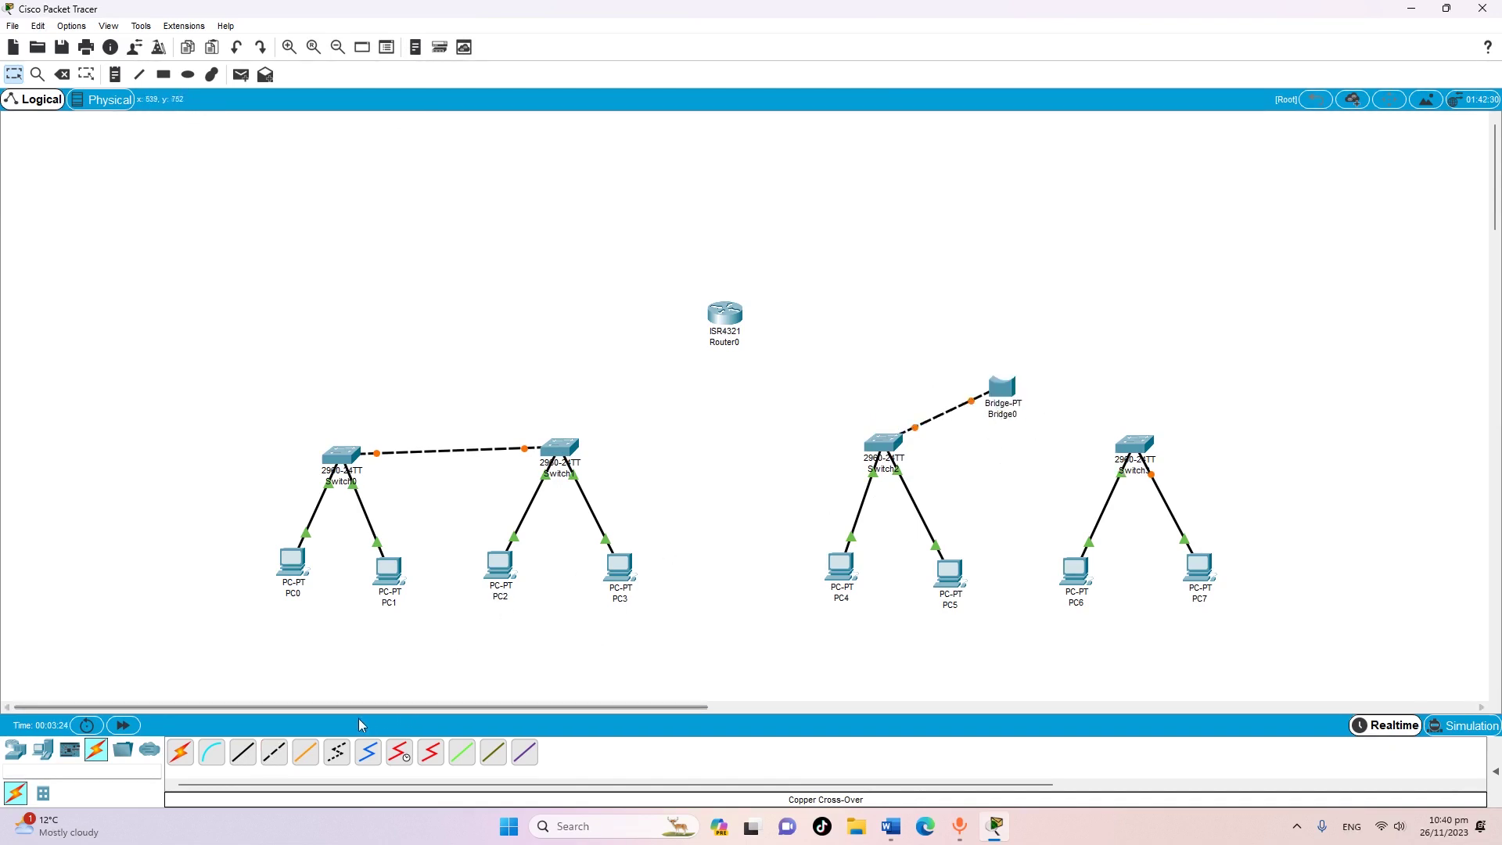
left_click(278, 755)
left_click(1127, 446)
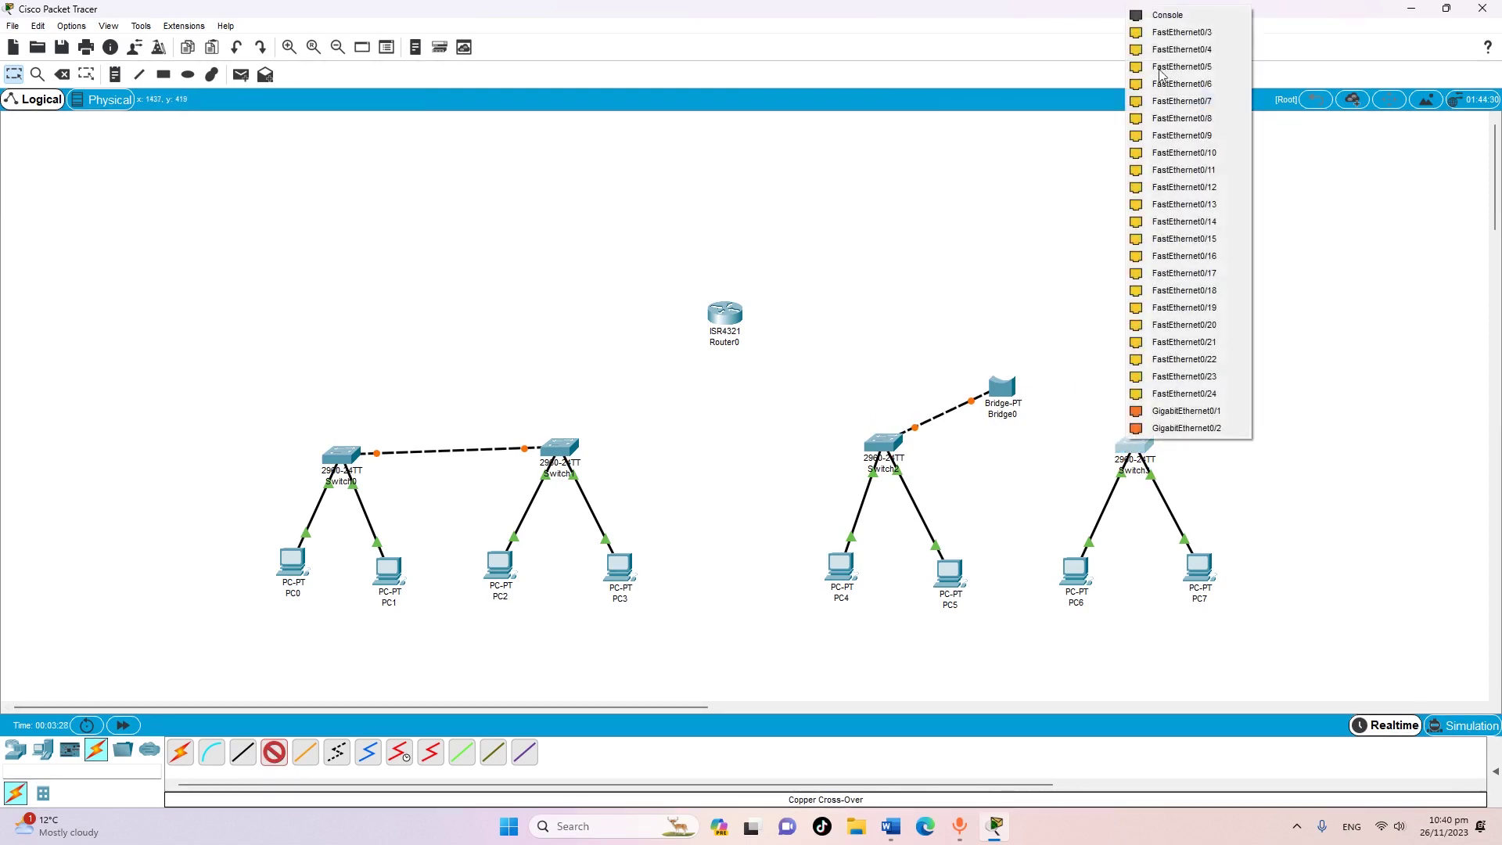
left_click(1181, 48)
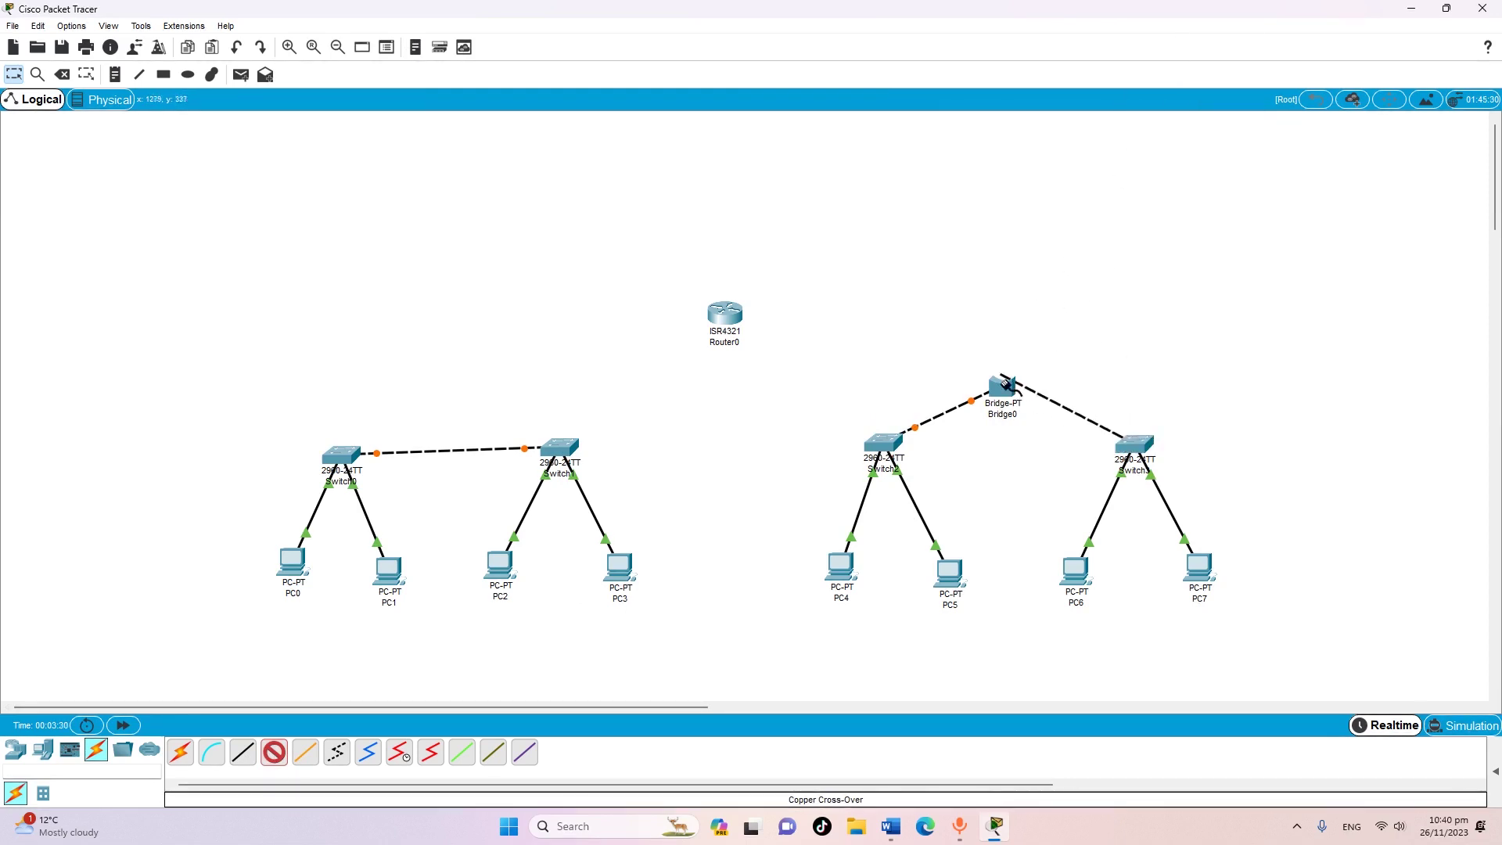
left_click(1003, 392)
left_click(1034, 397)
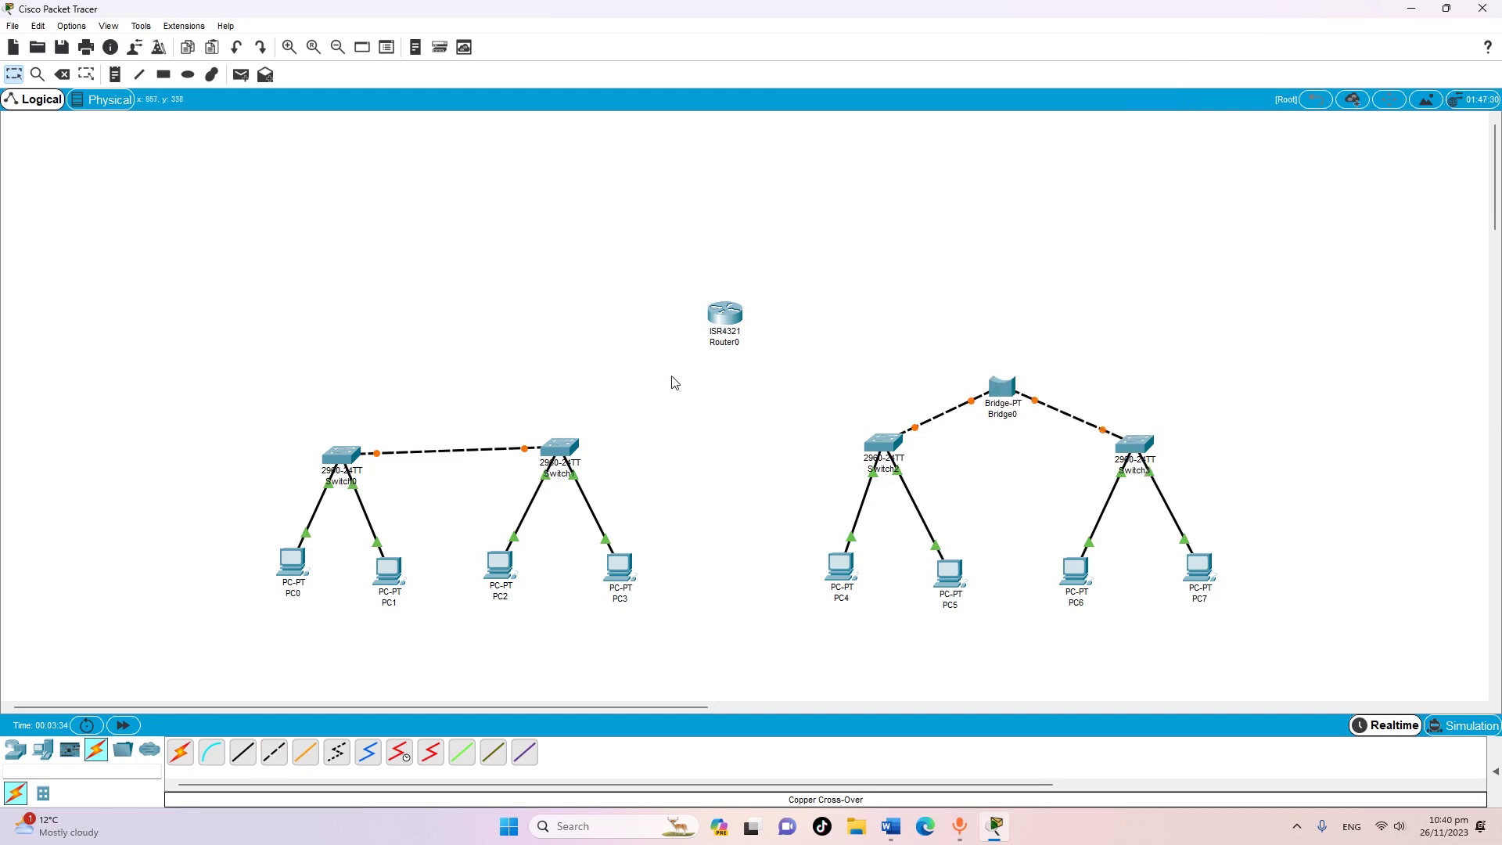
Connect Switch1 Fa0/4 to Router0 GigabitEthernet0/0/0 with a straight-through cable
left_click(242, 752)
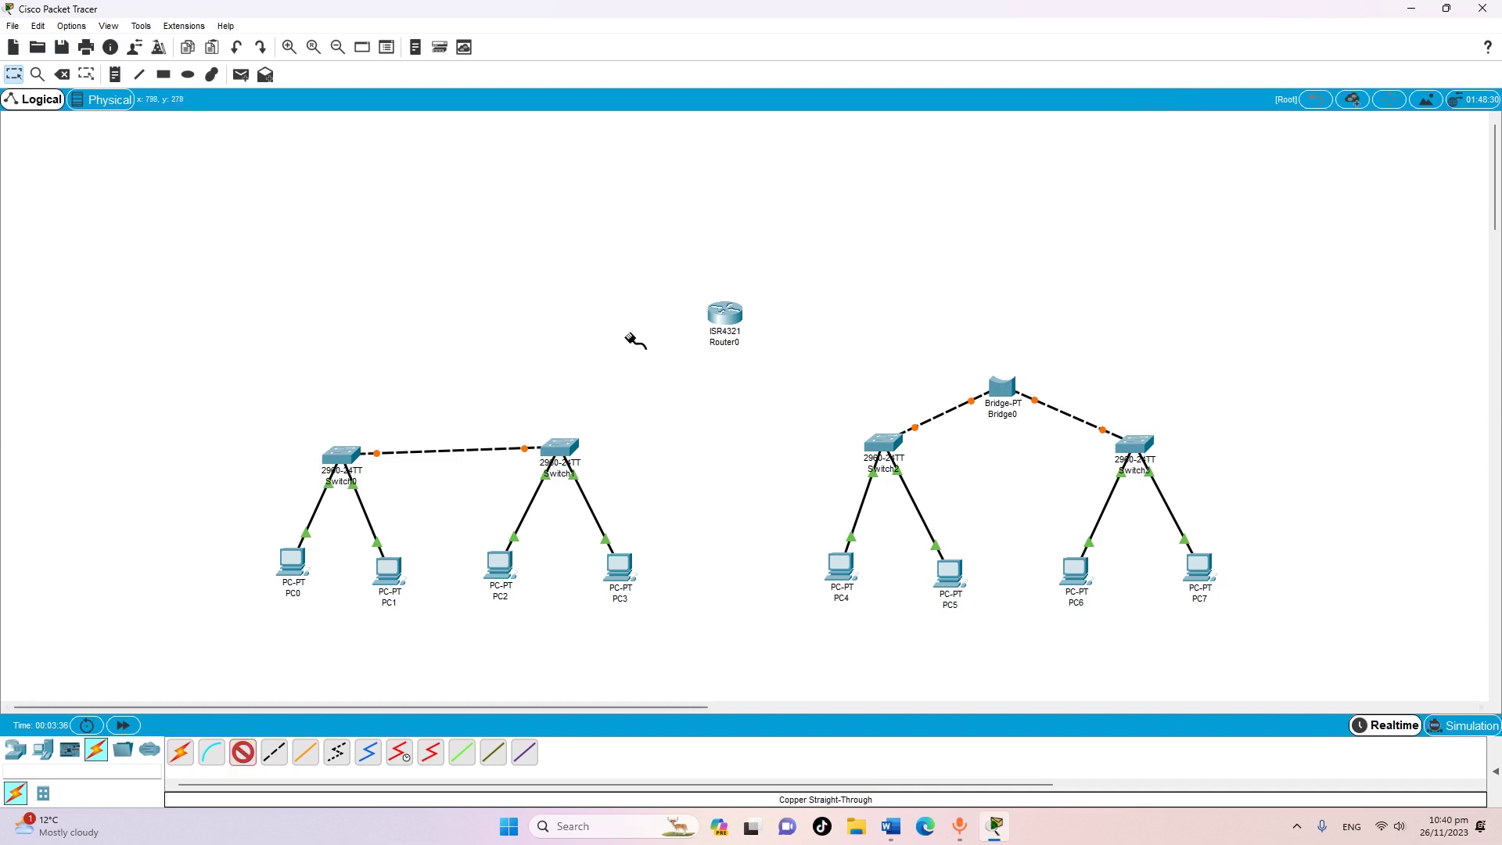
left_click(569, 443)
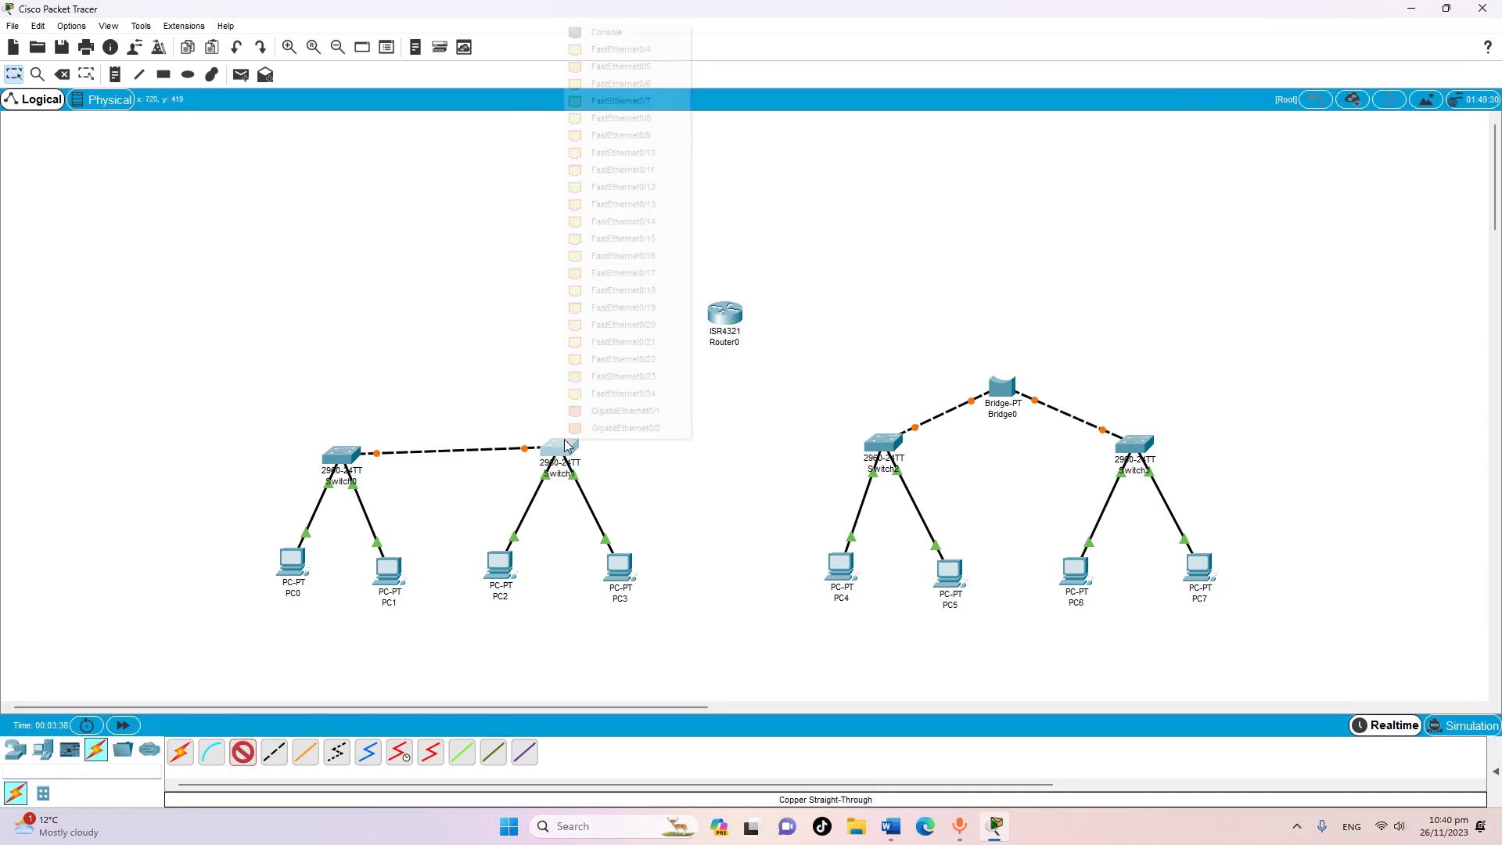
left_click(605, 54)
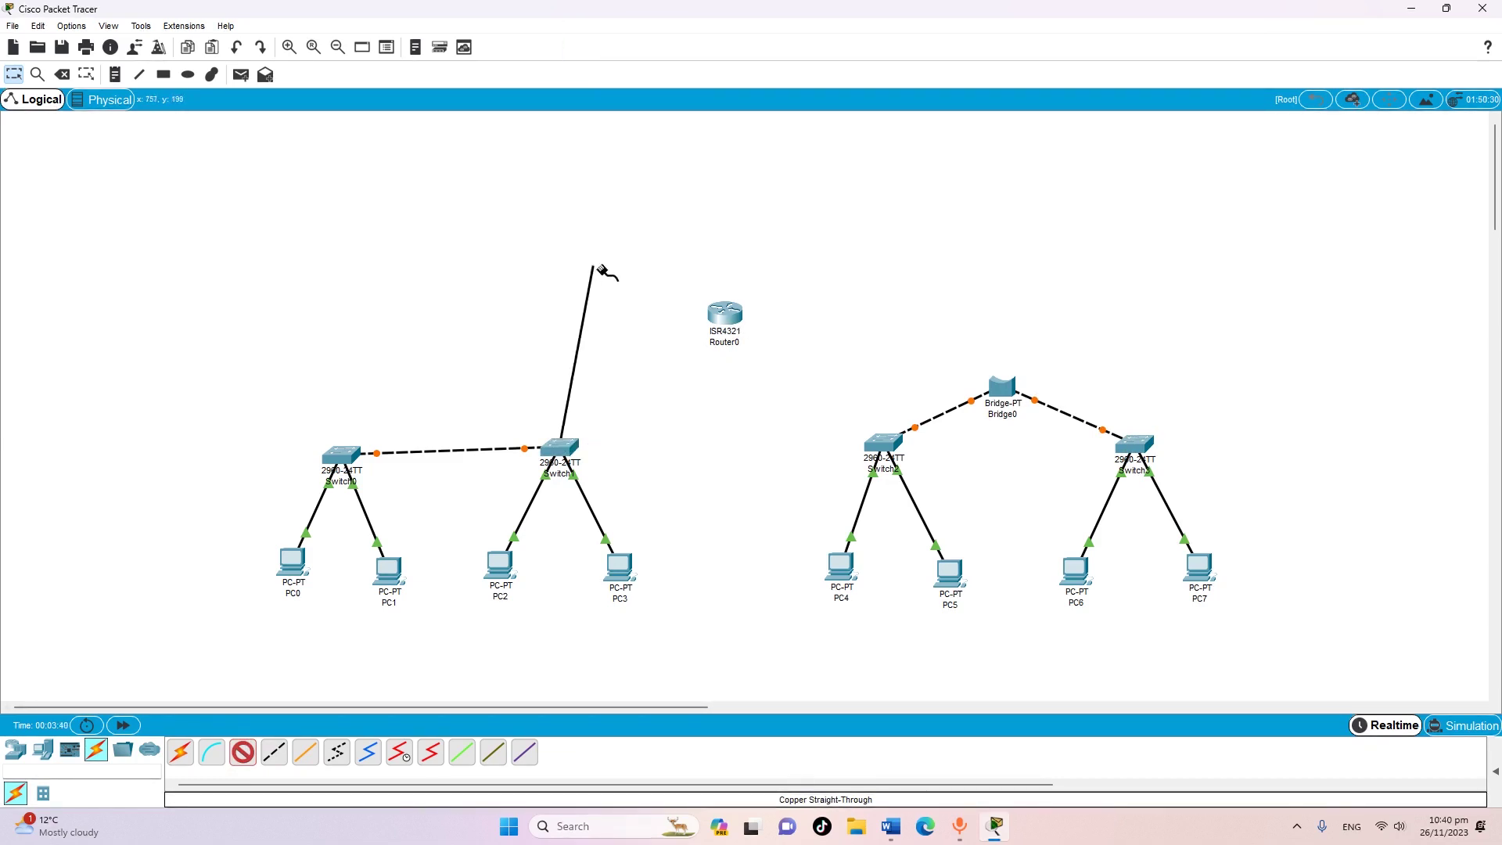
left_click(727, 320)
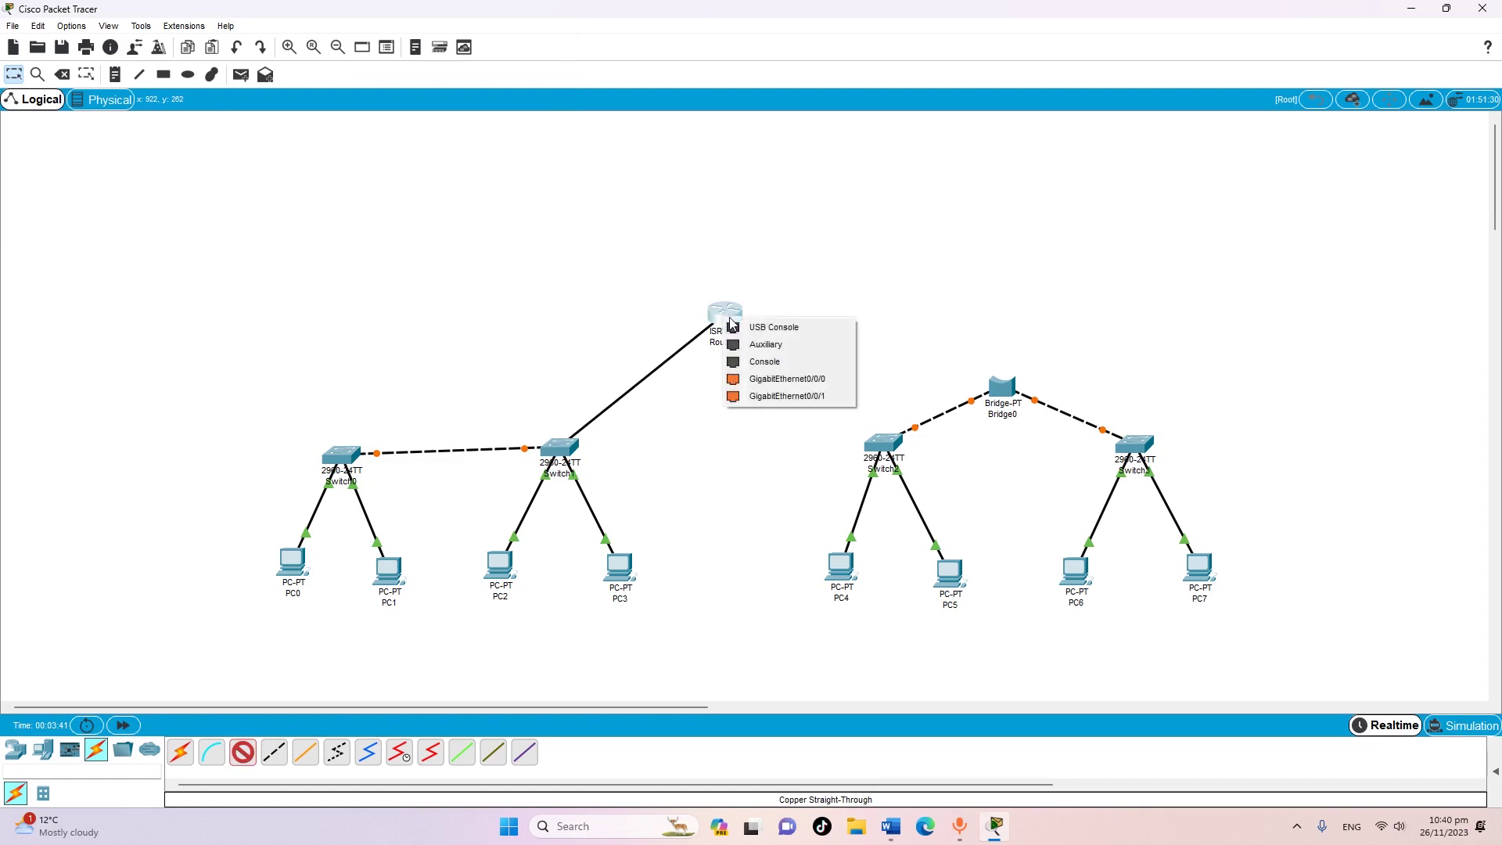
left_click(777, 380)
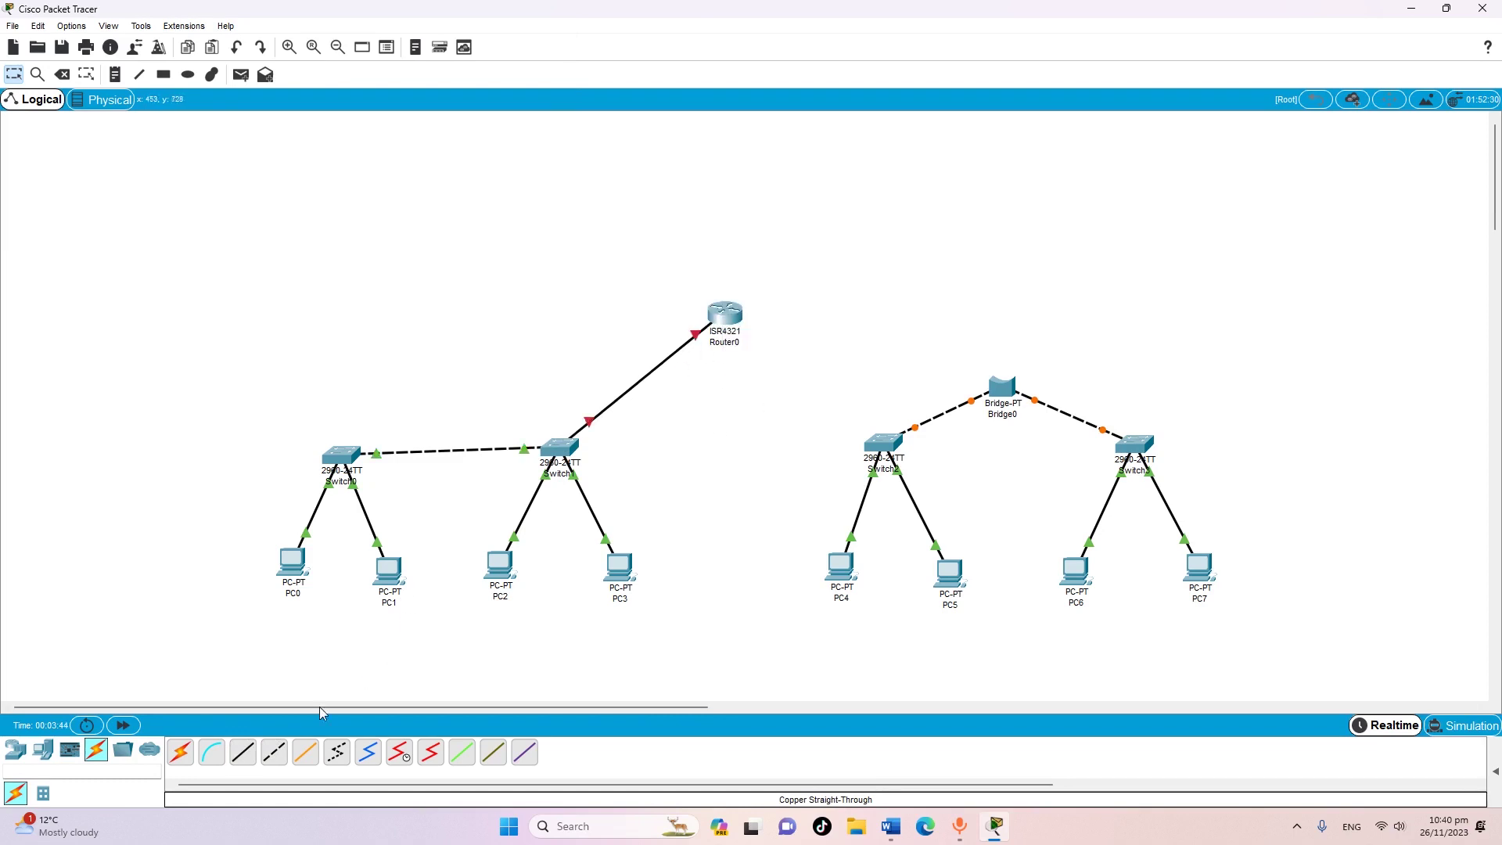
Connect Switch2 Fa0/4 to Router0 GigabitEthernet0/0/1 with a straight-through cable
left_click(242, 752)
left_click(870, 448)
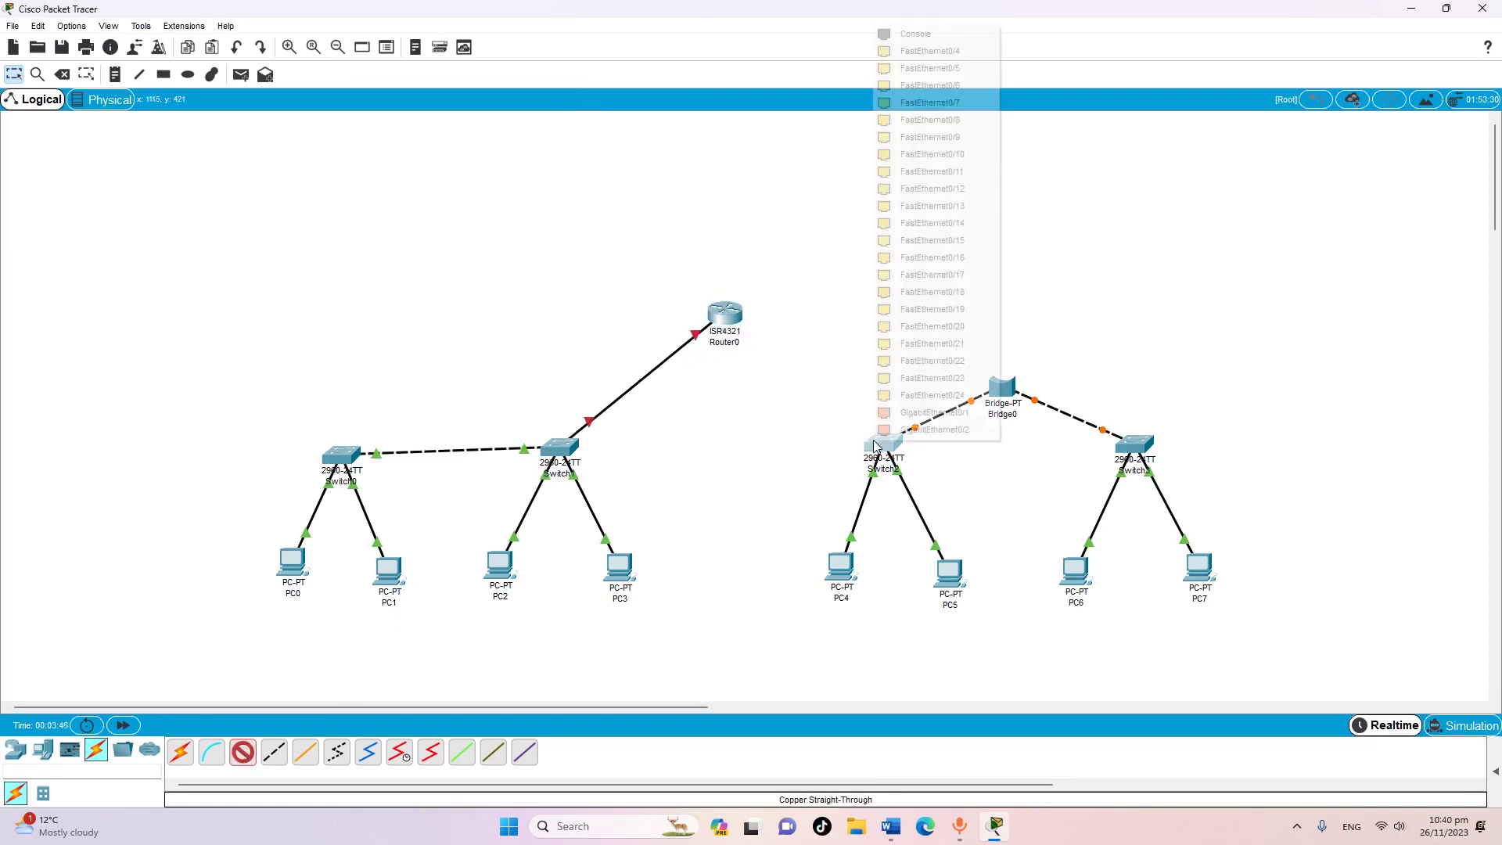
left_click(919, 57)
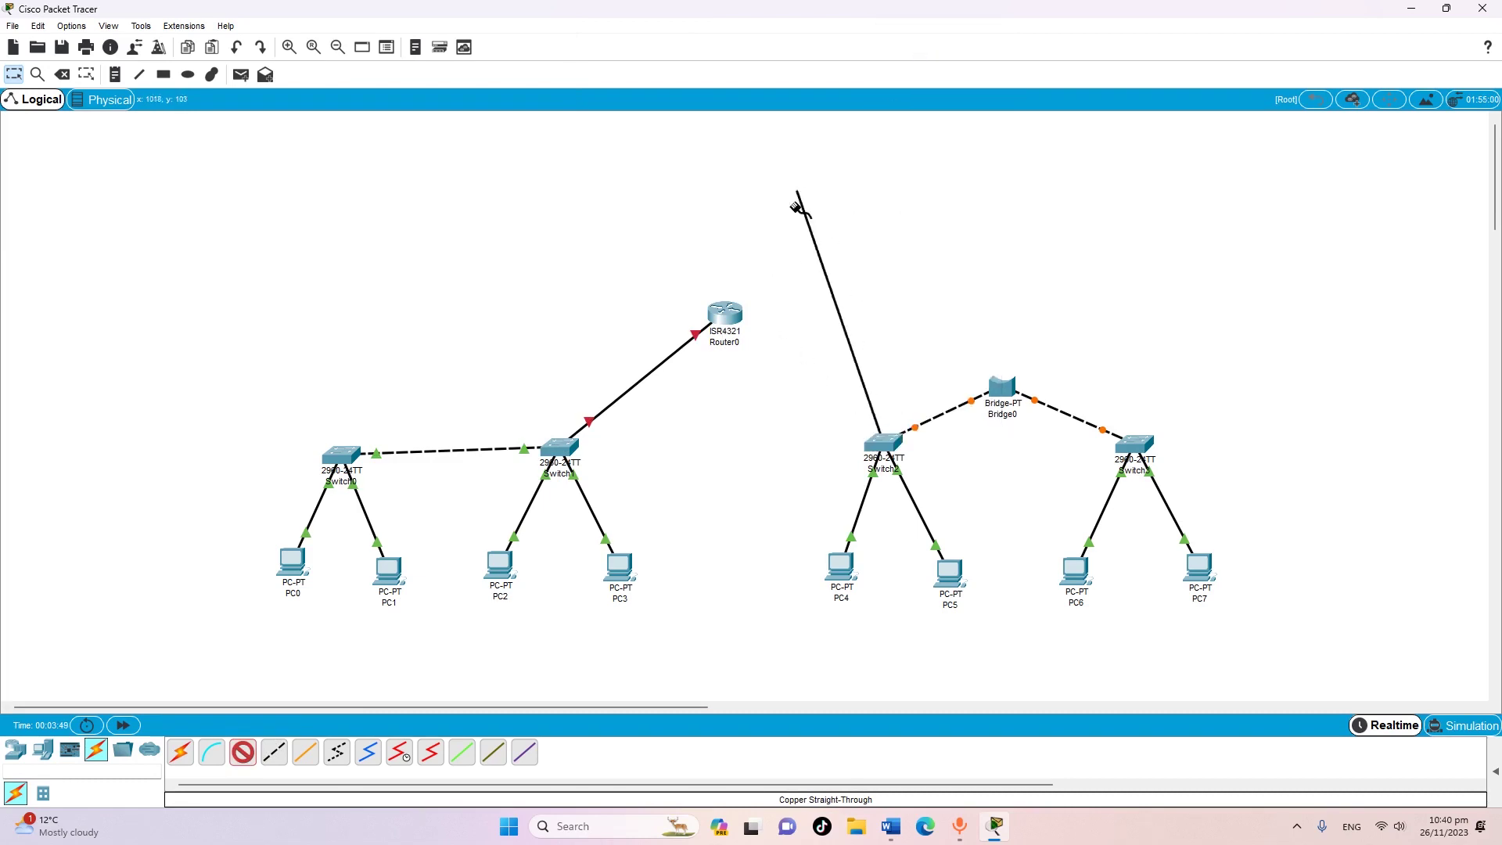
left_click(721, 317)
left_click(781, 377)
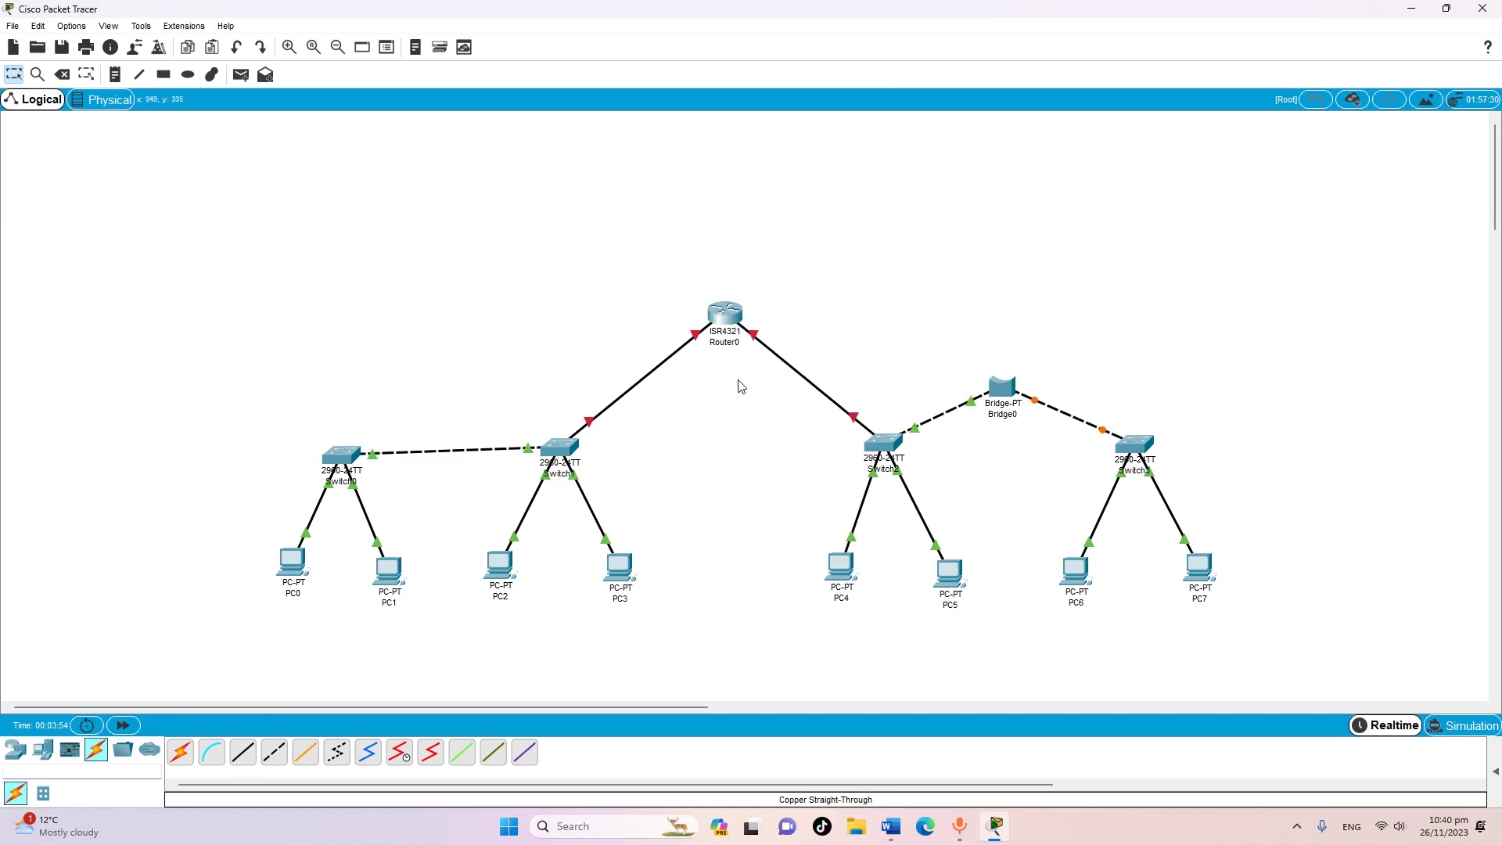
Rename Router0's display name to the student's VU ID
left_click(722, 313)
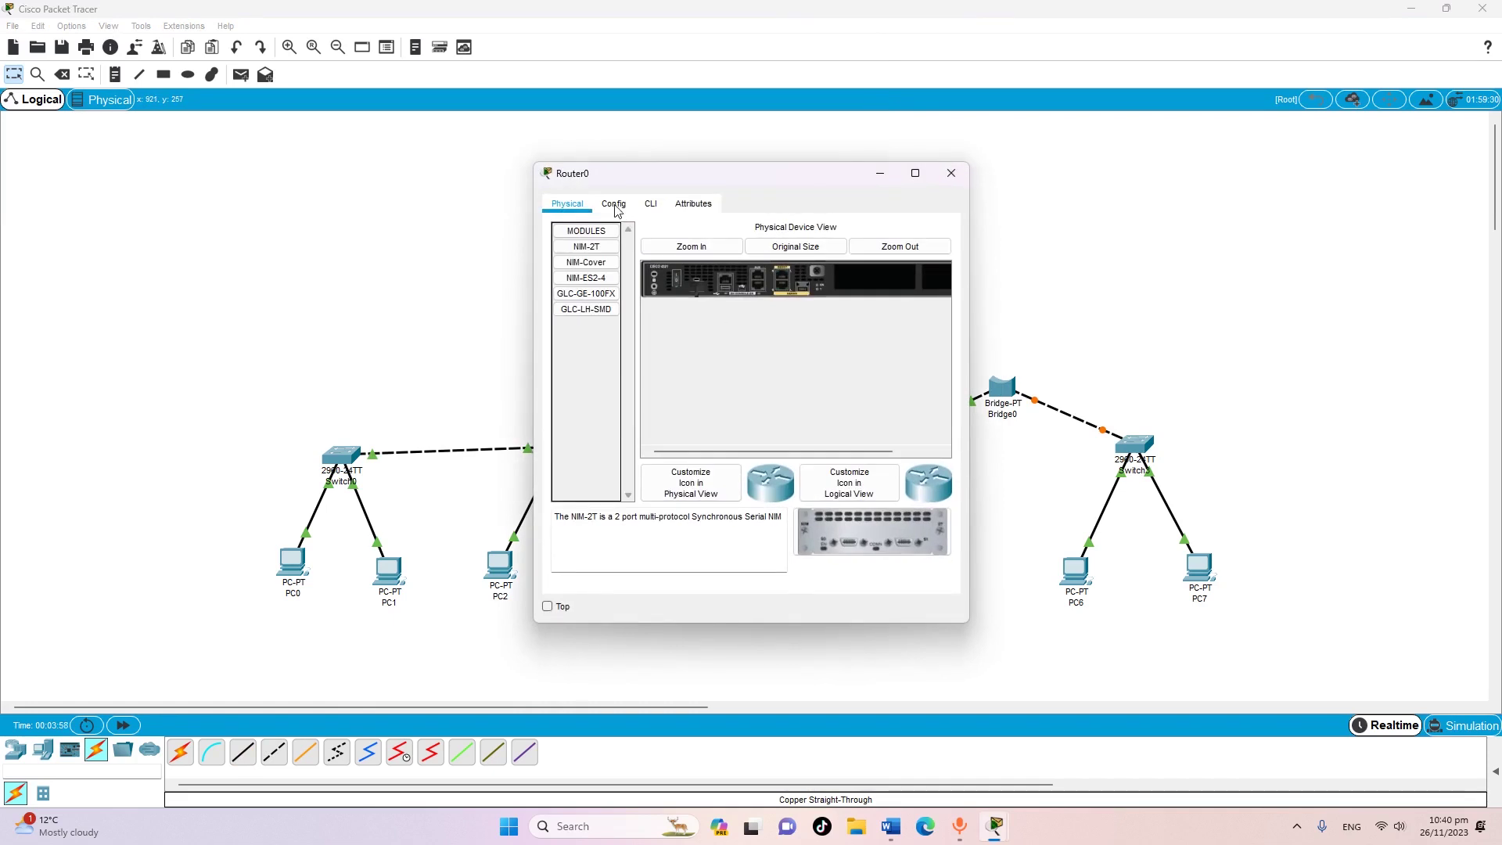
left_click(615, 207)
double_click(792, 278)
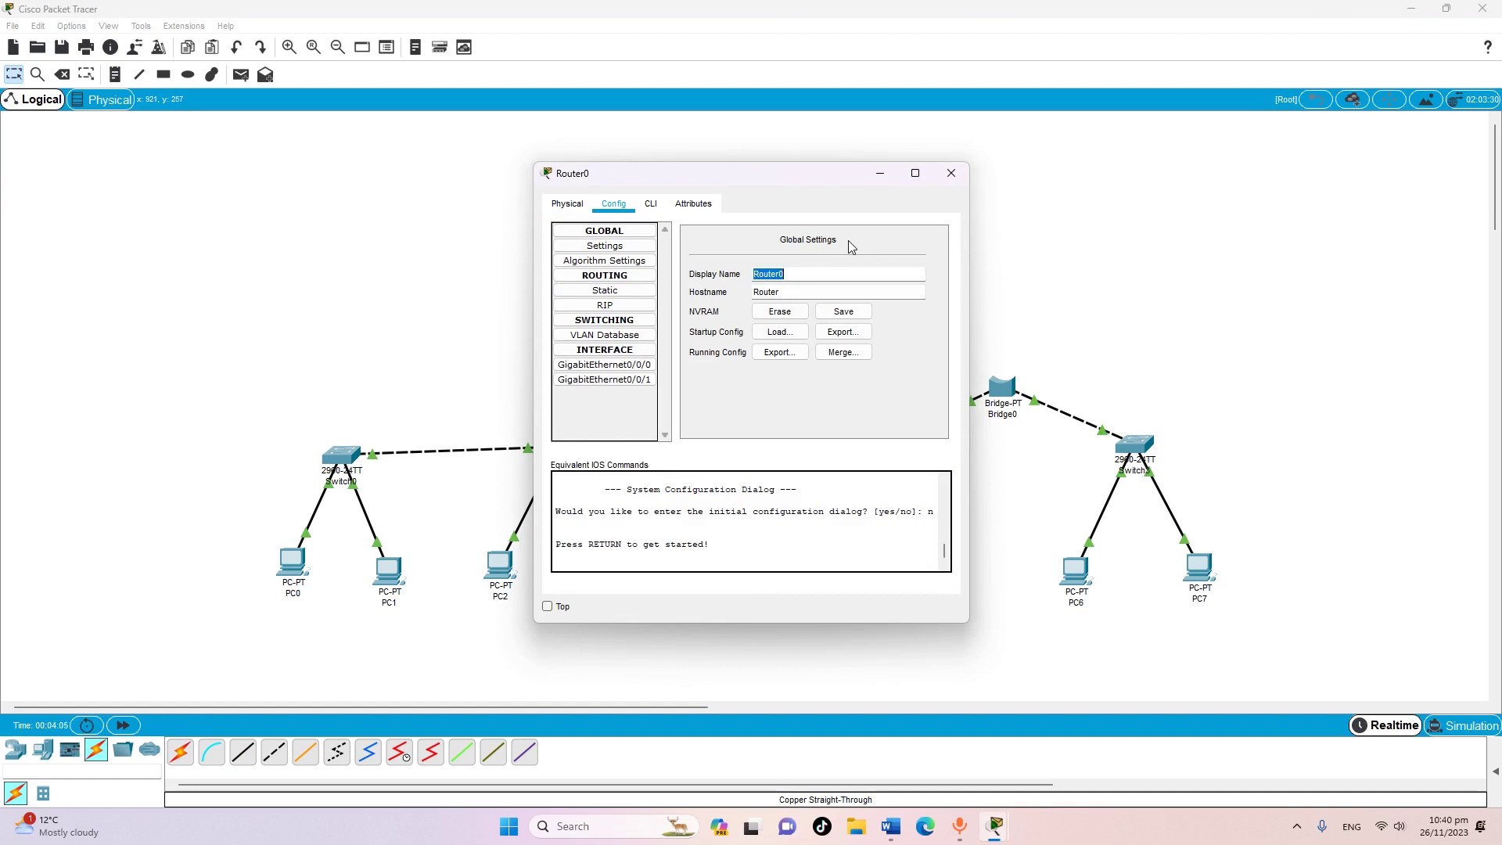
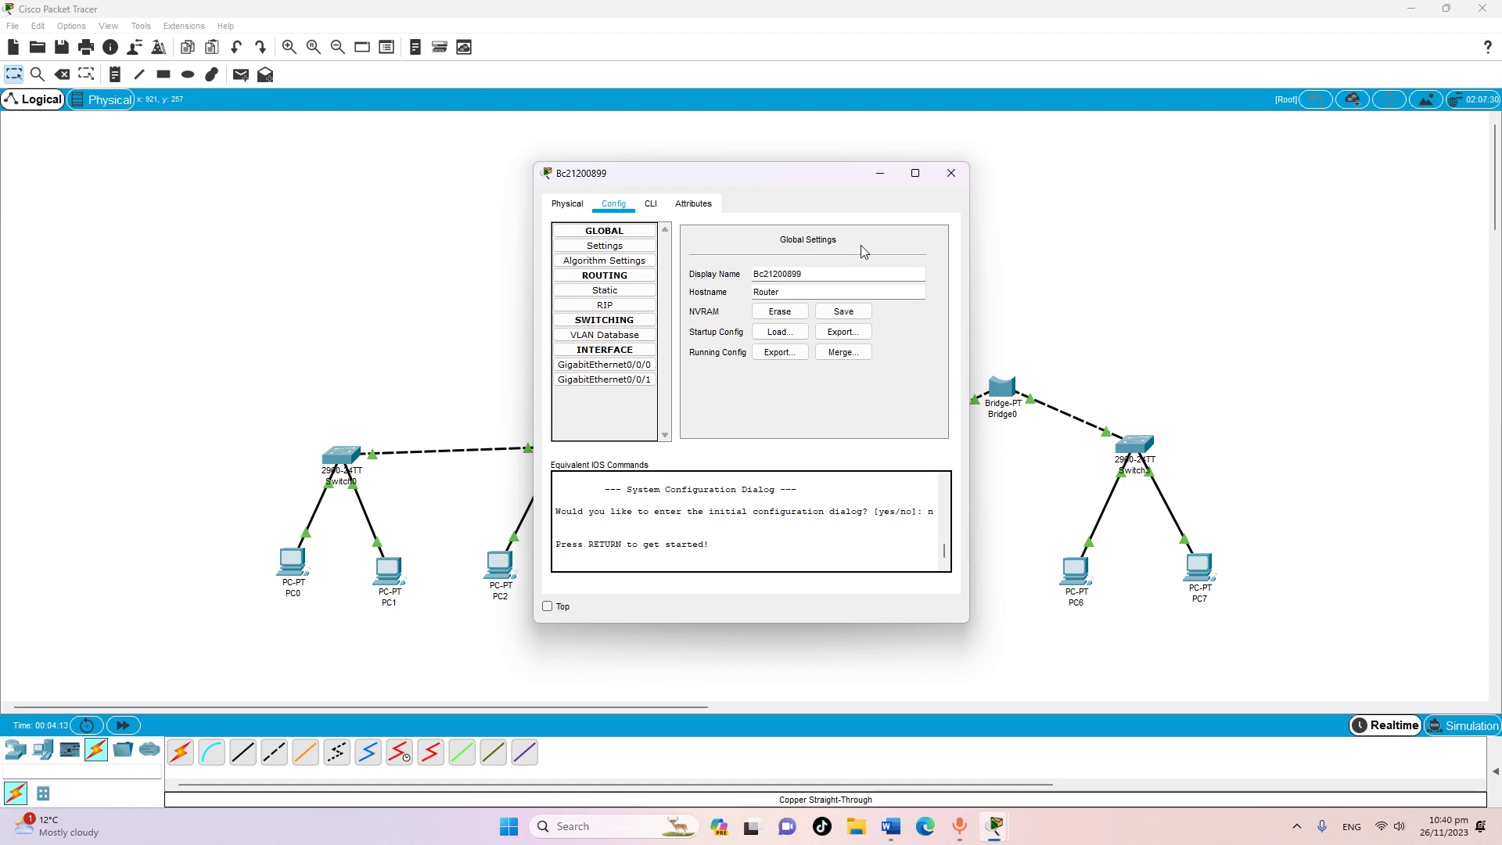
Open the router's GigabitEthernet0/0/0 settings and bring the Word assignment brief forward
left_click(613, 367)
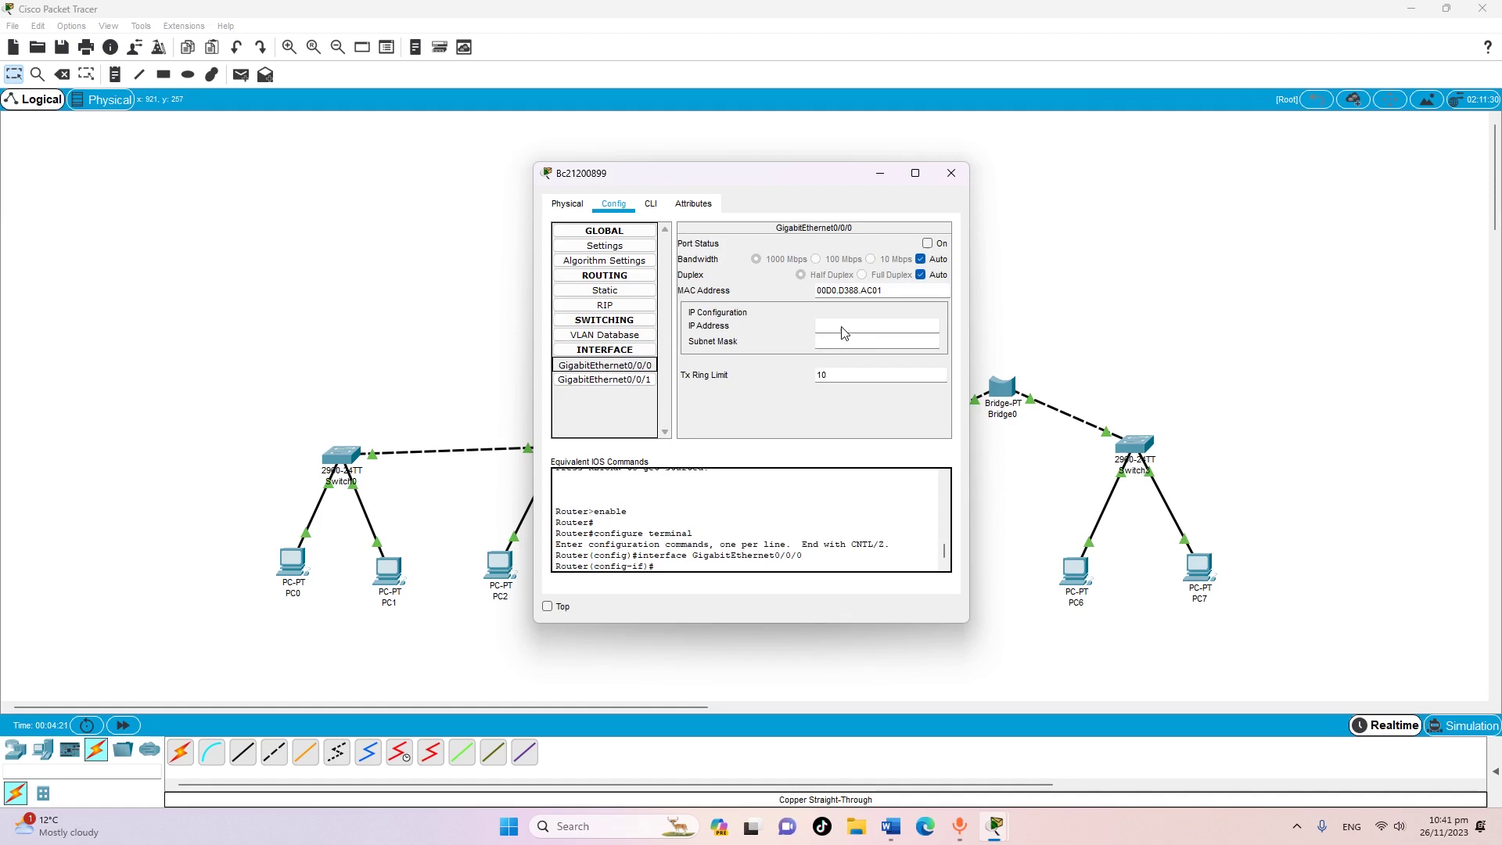
left_click(900, 830)
scroll(888, 602, "down", 15)
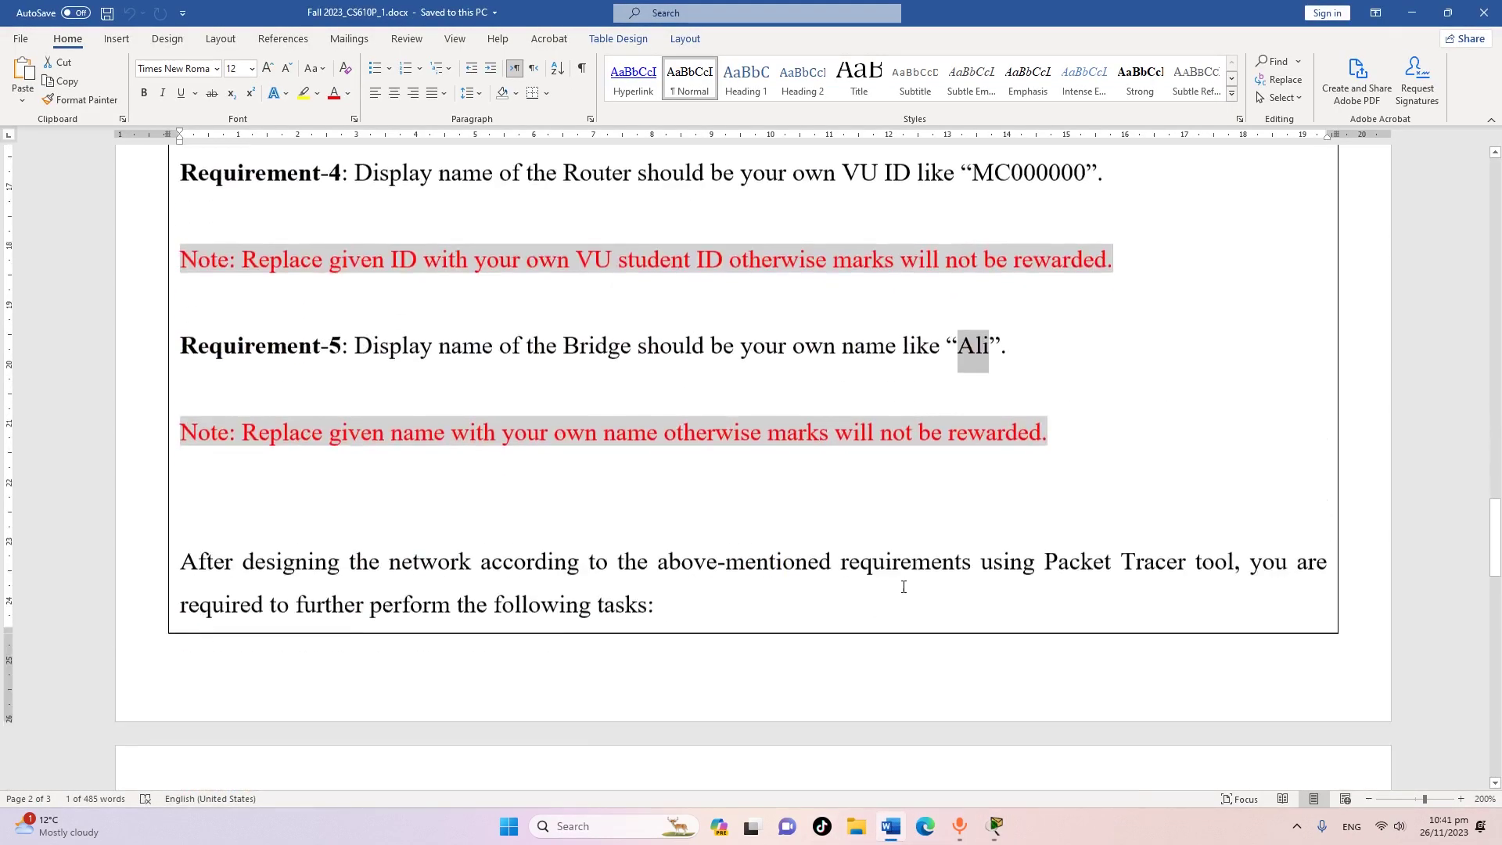
Copy the LAN-1 default gateway 192.168.6.1 from Word's Task-1 table
scroll(951, 594, "down", 3)
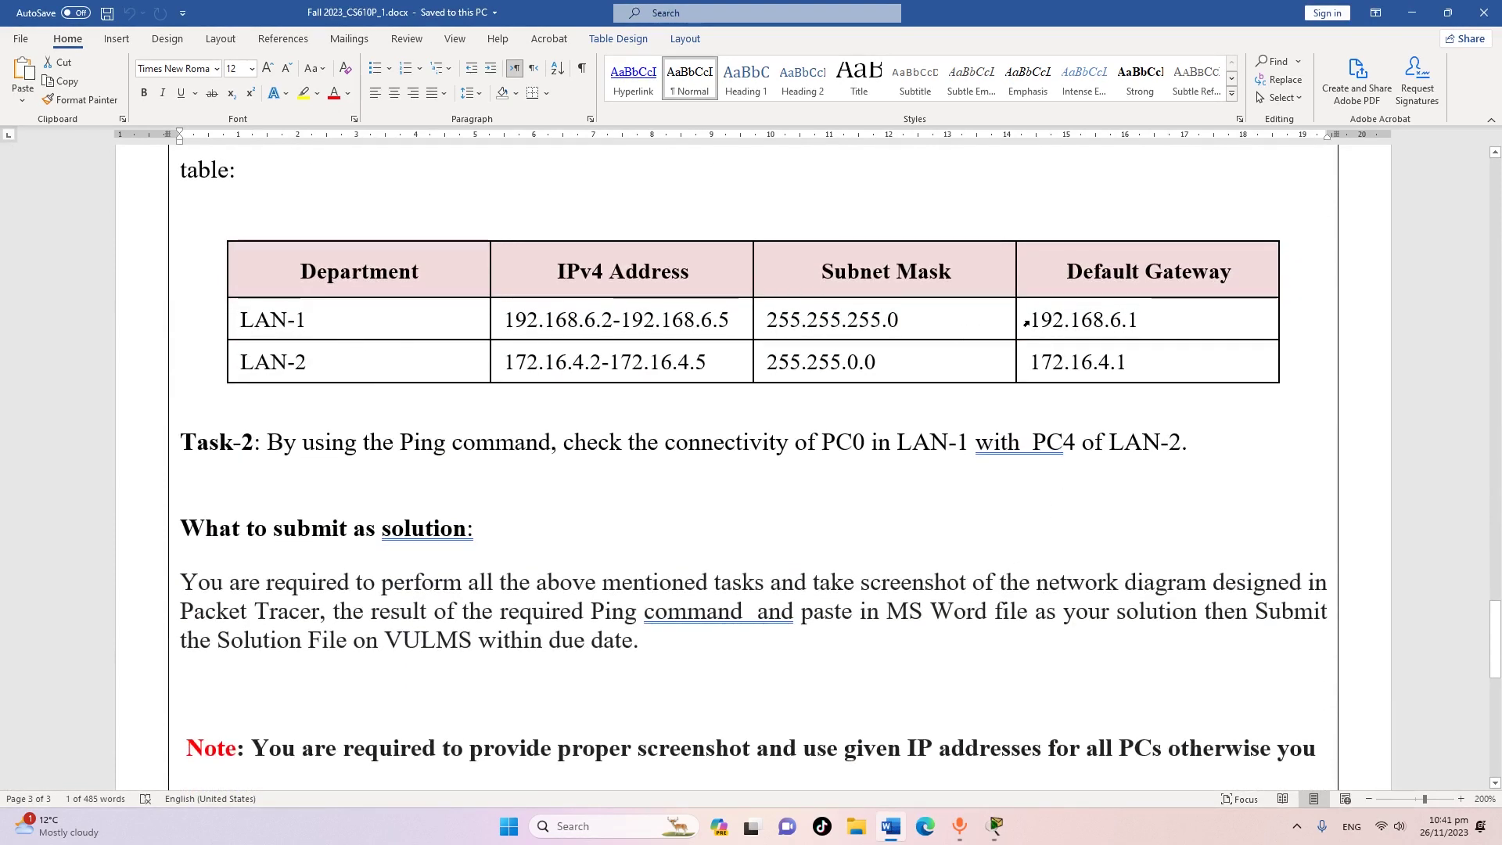
left_click_drag(1043, 319, 1140, 321)
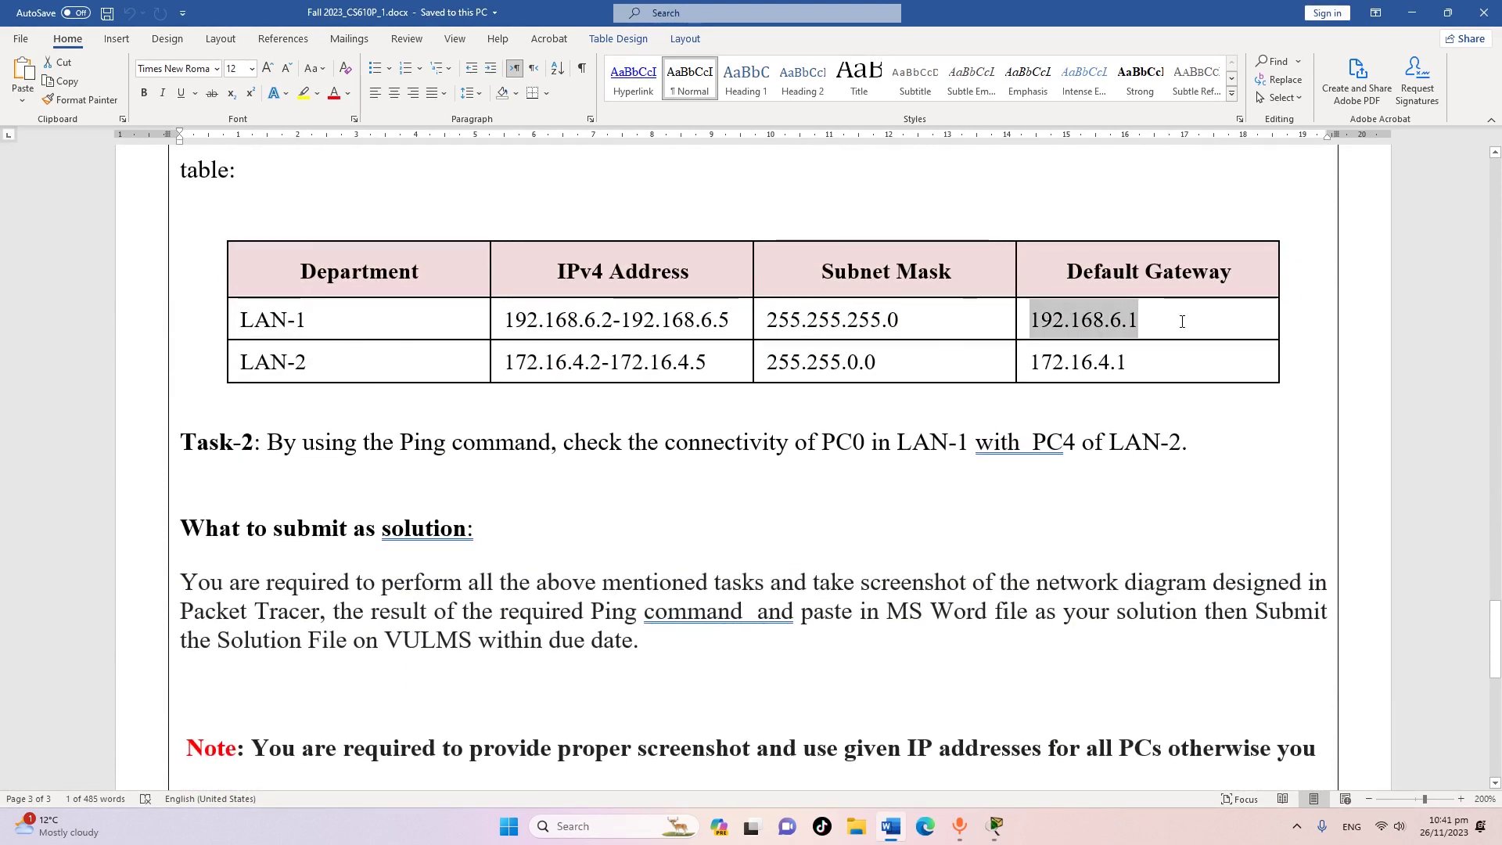
right_click(1115, 323)
left_click(1155, 357)
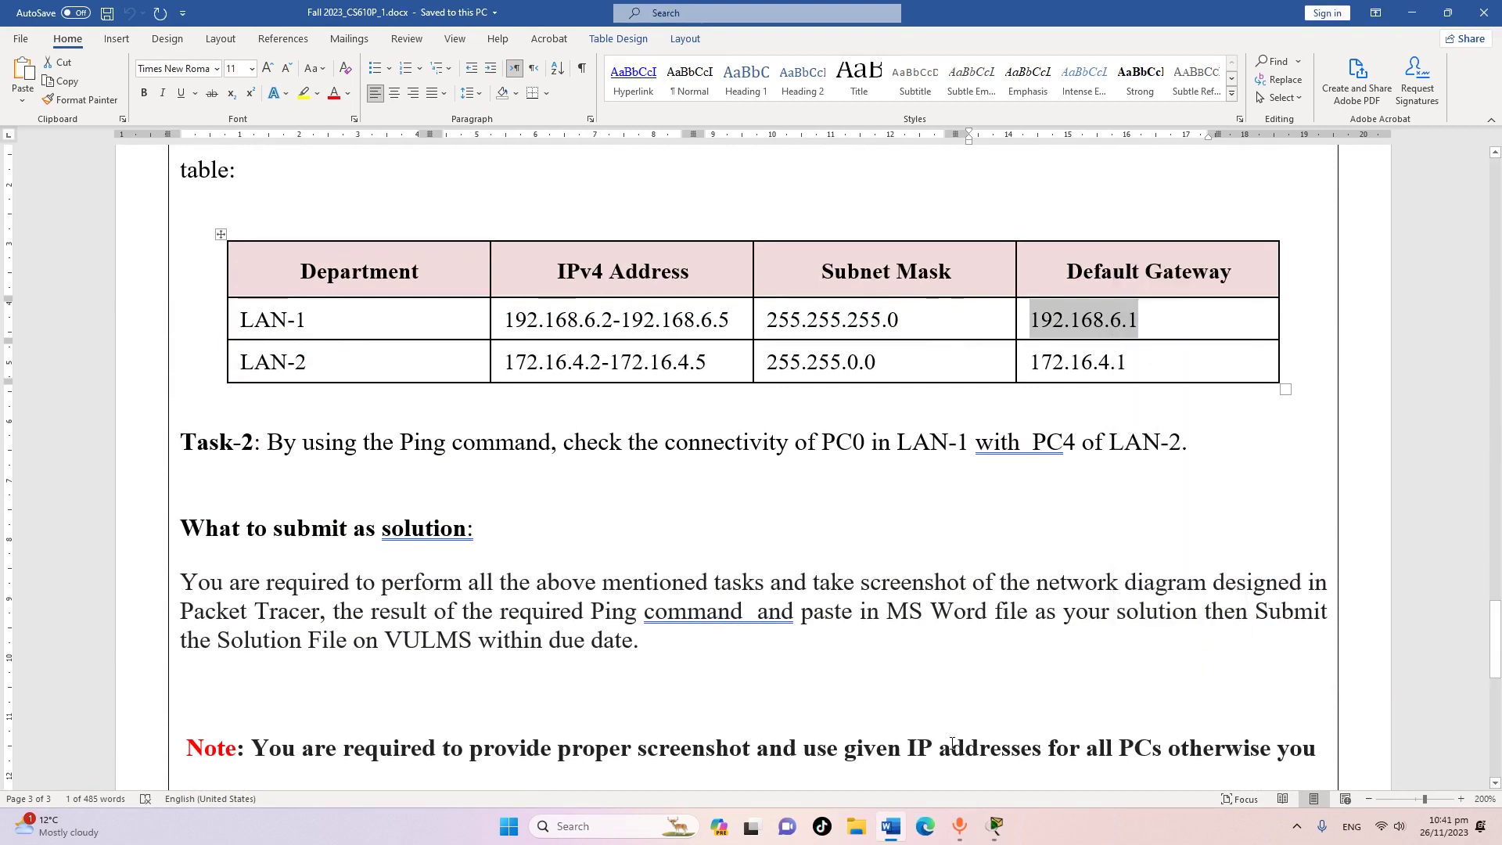
Return to the router's configuration window in Packet Tracer
mouse_move(996, 834)
left_click(983, 776)
mouse_move(1010, 810)
left_click(1057, 772)
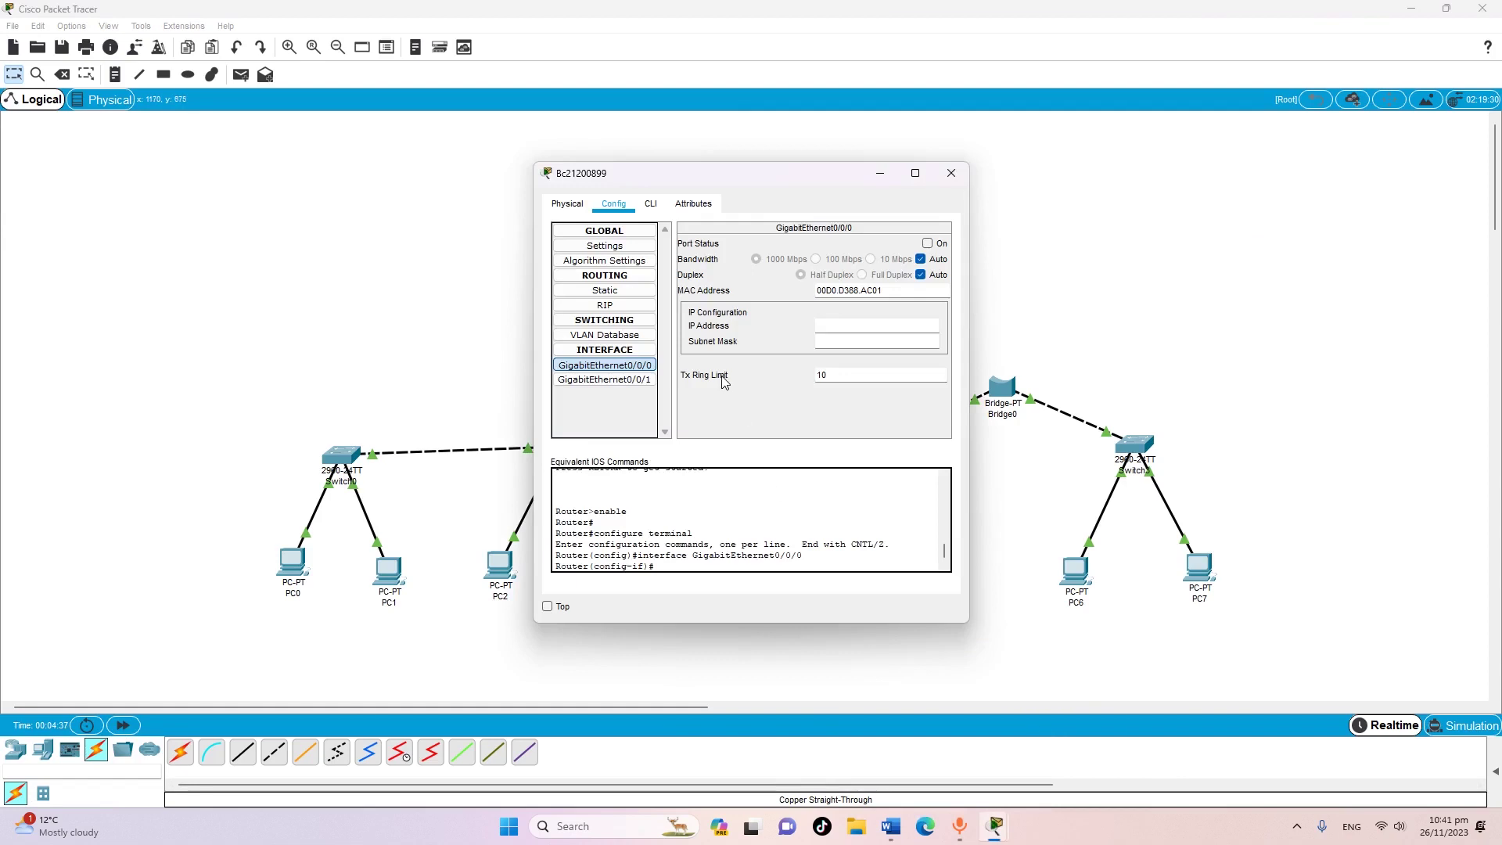
Assign GigabitEthernet0/0/0 the address 192.168.6.1 with mask 255.255.255.0, then open GigabitEthernet0/0/1
right_click(837, 326)
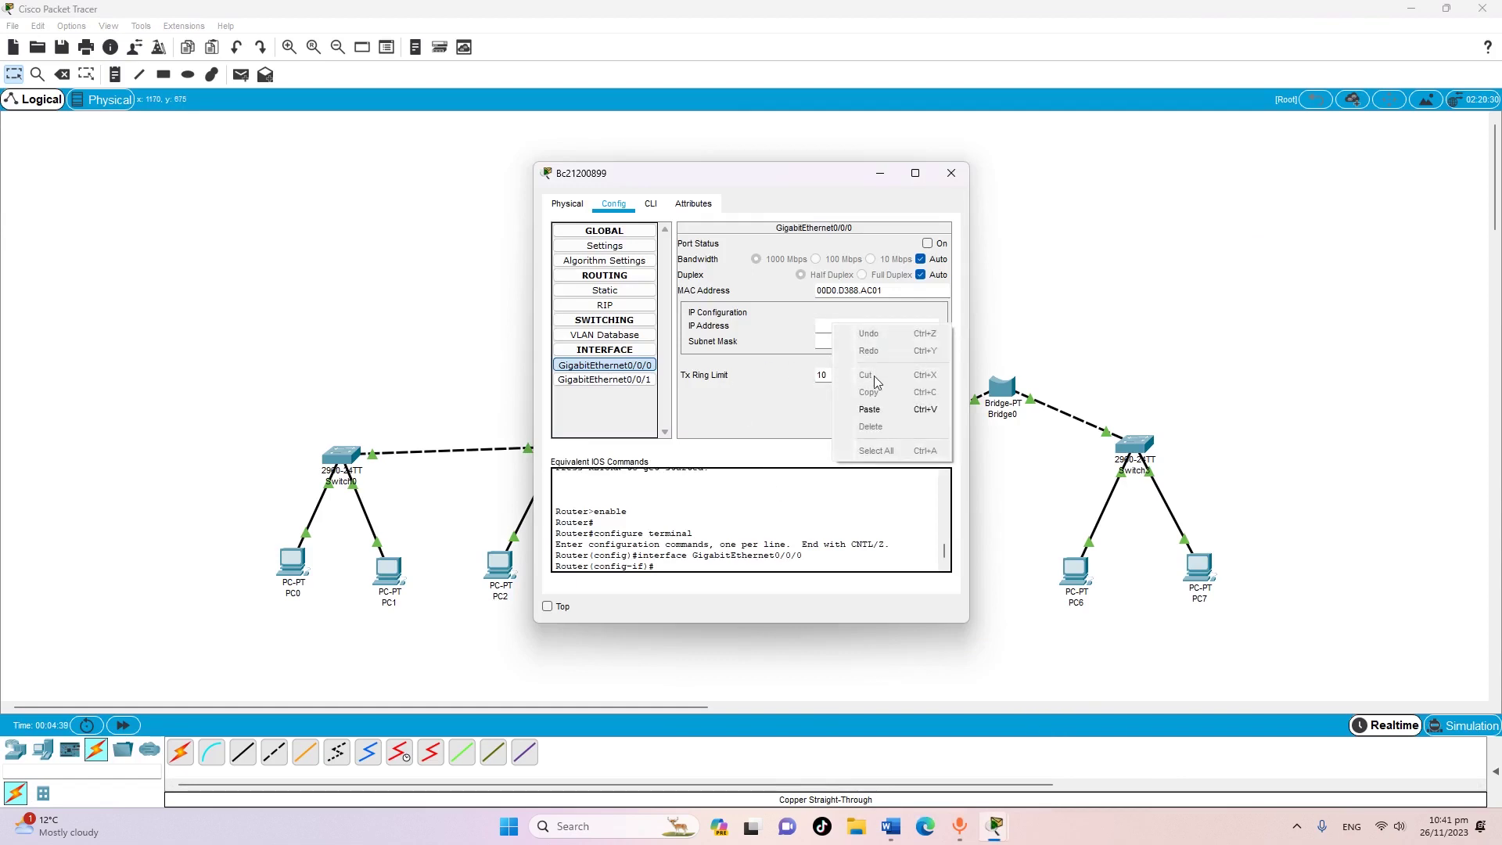
left_click(874, 409)
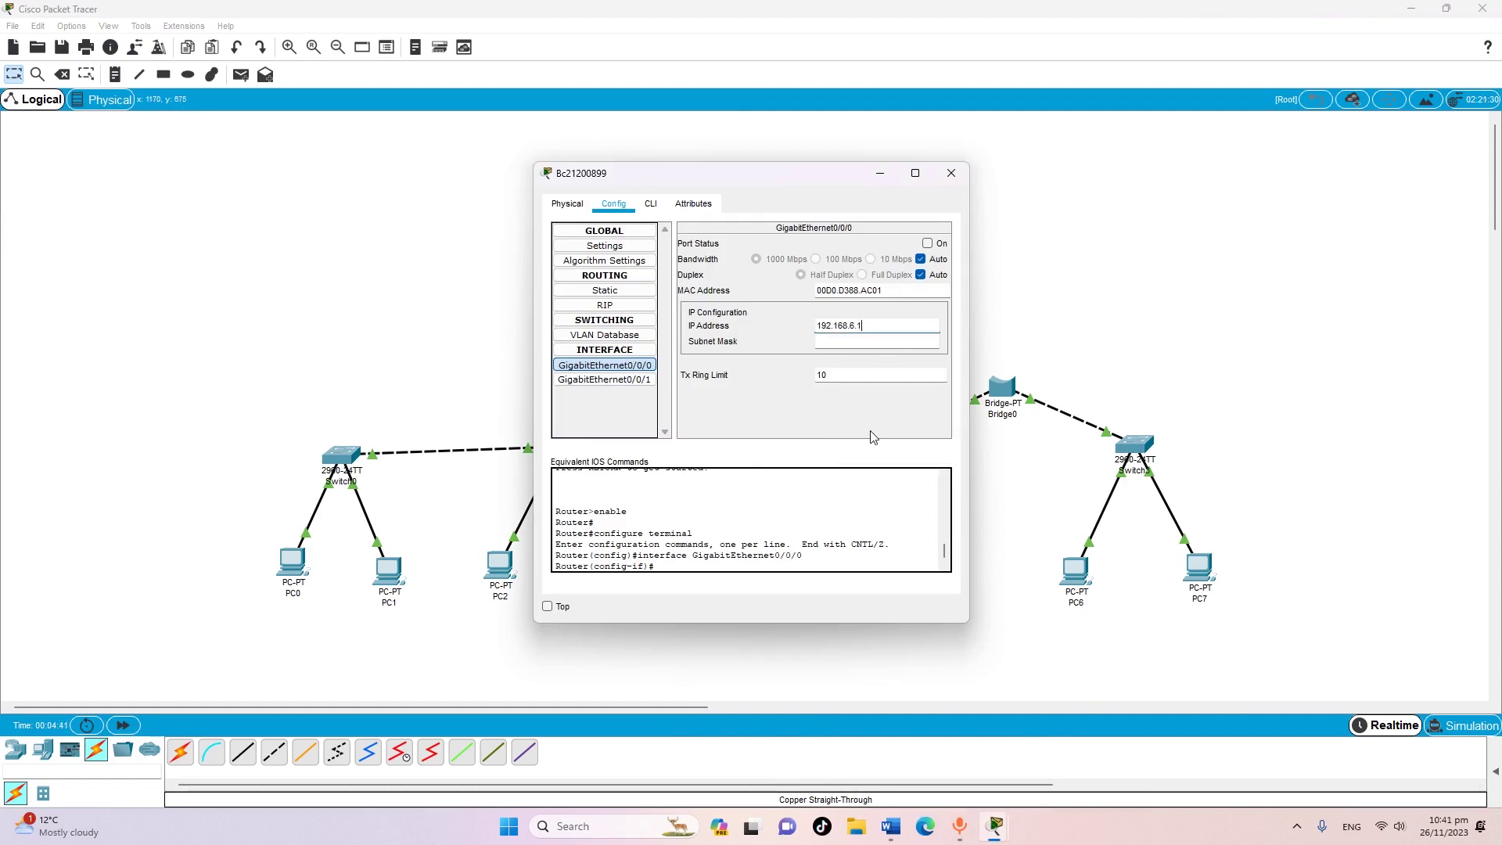
key("Tab")
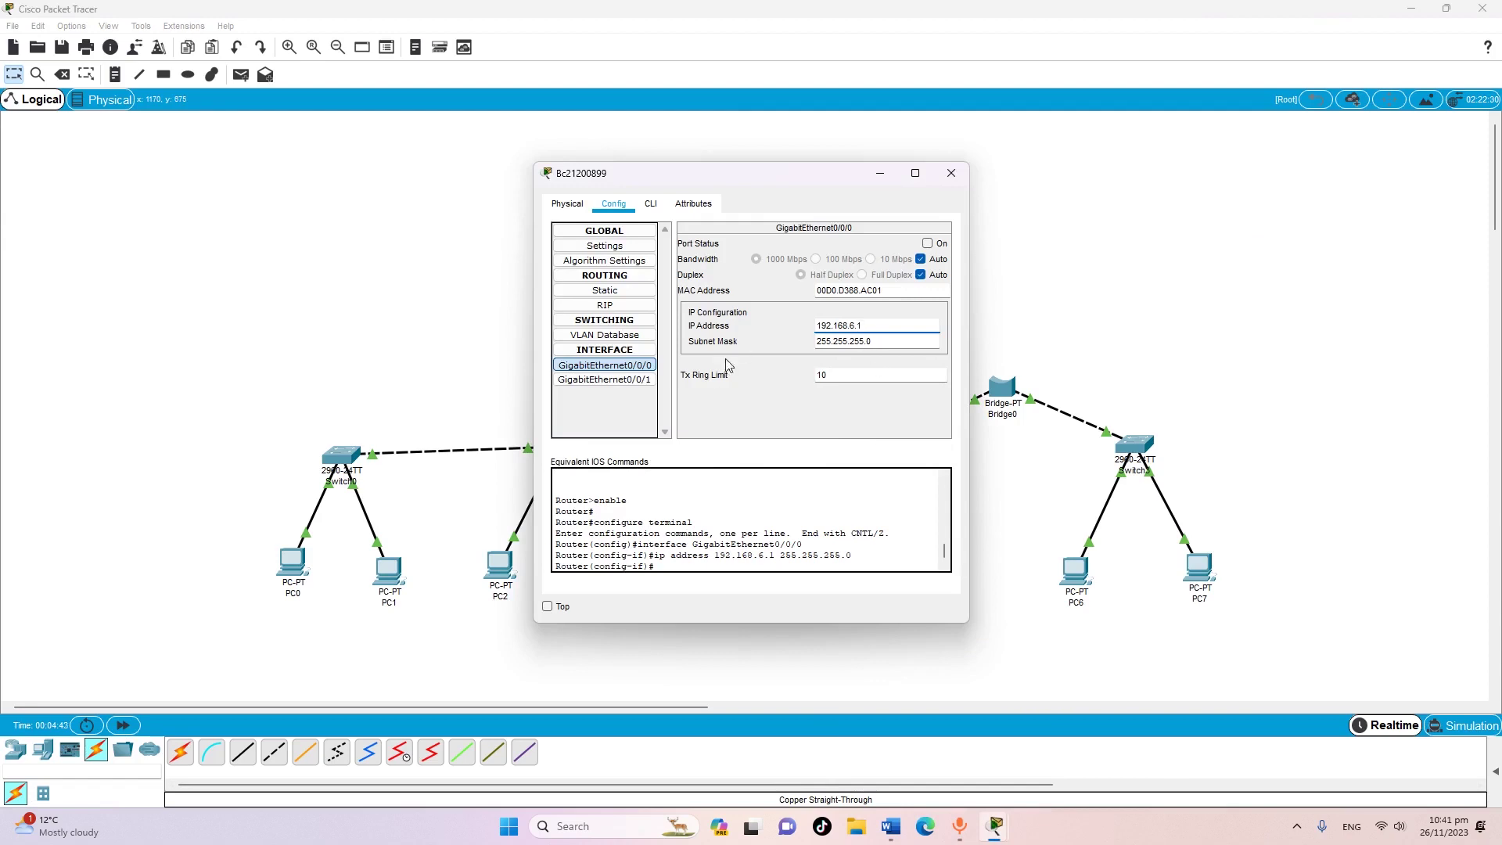
left_click(640, 381)
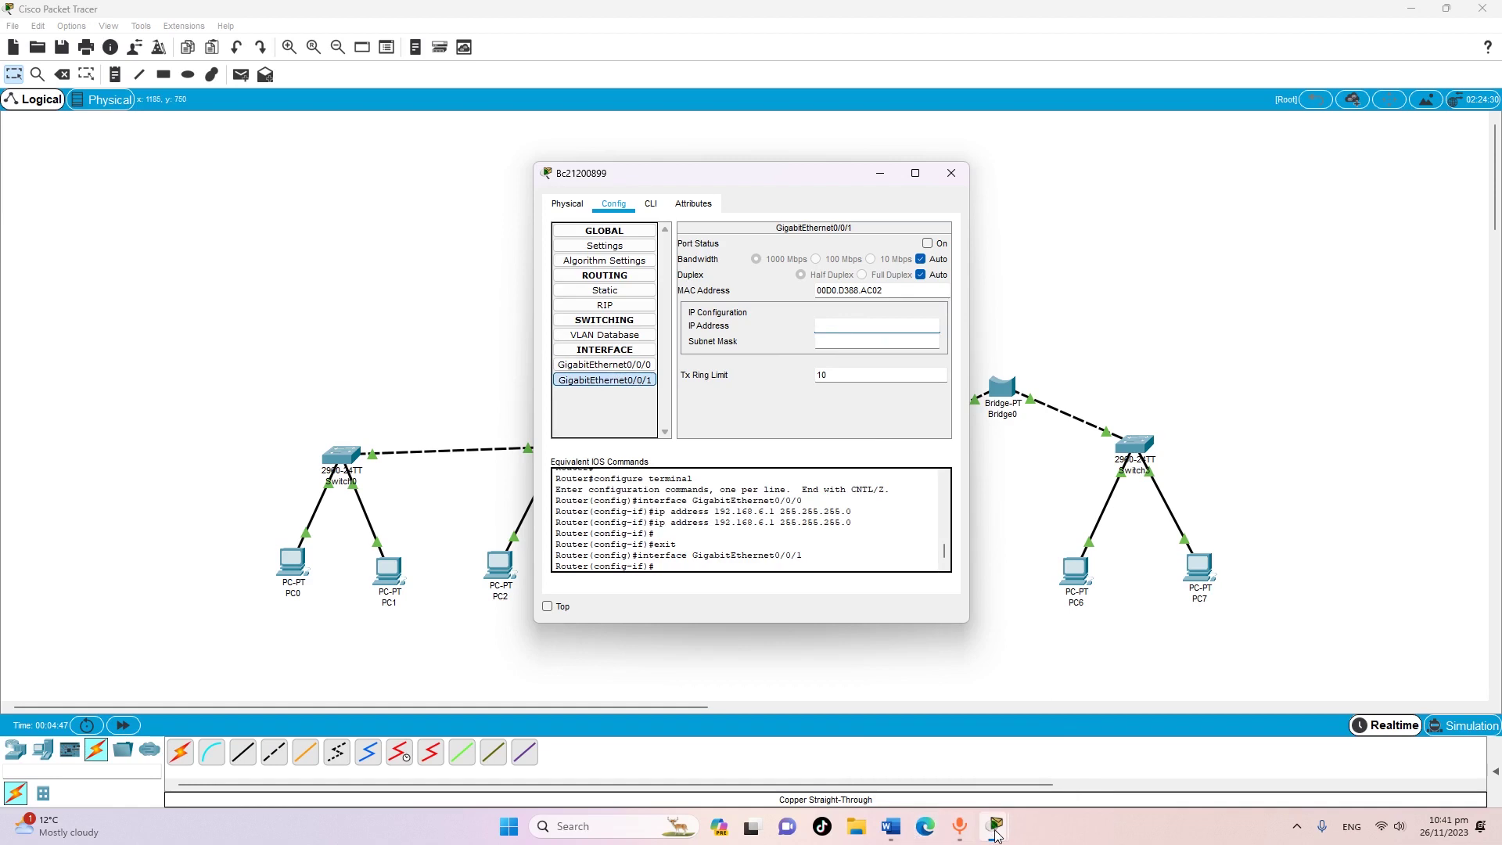
Copy LAN-2's gateway 172.16.4.1 from Word's table and return to the router window
mouse_move(996, 834)
left_click(891, 827)
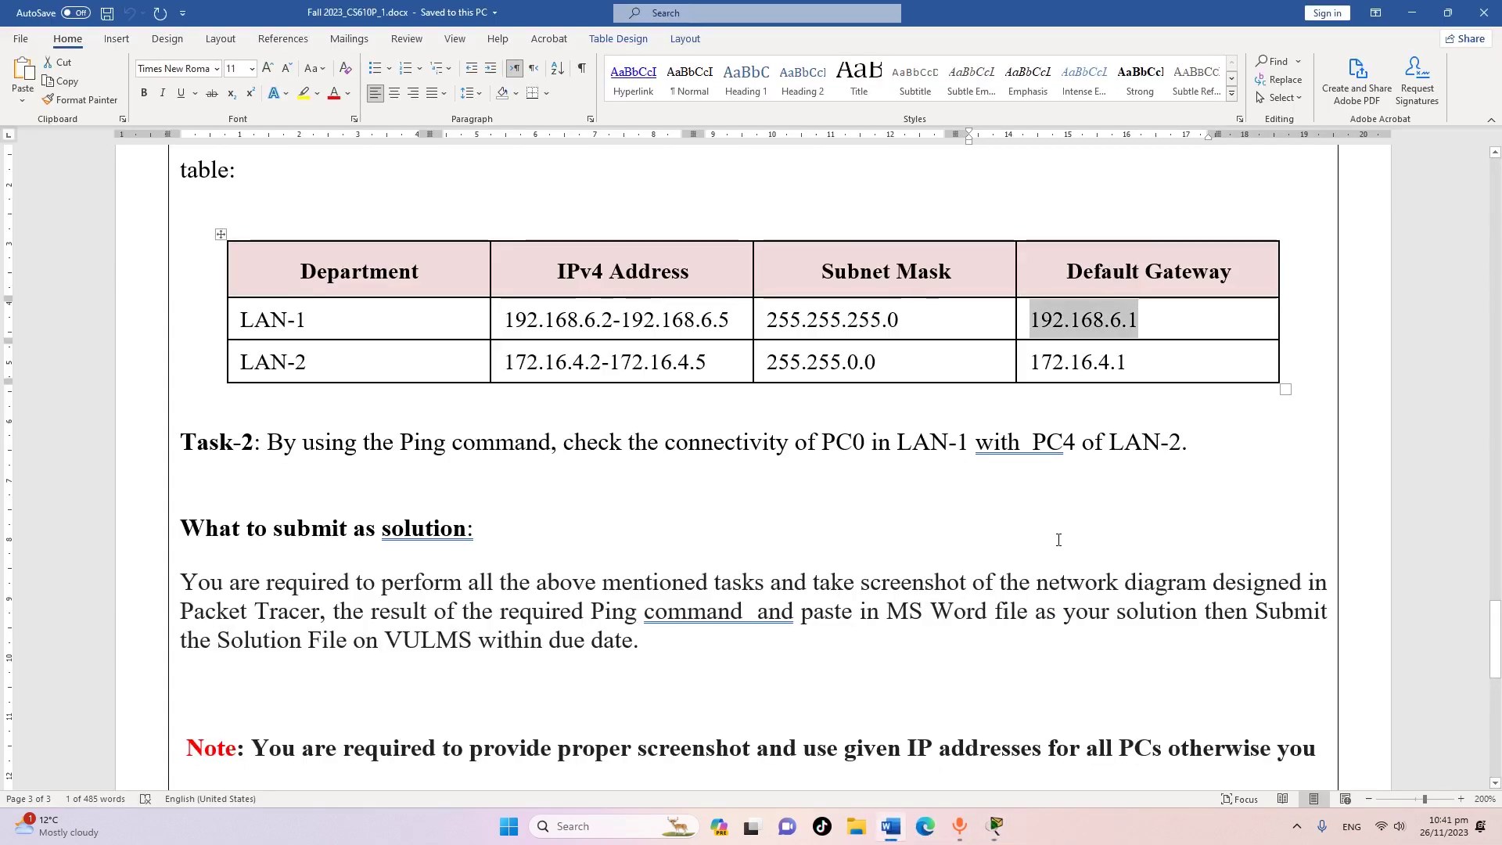
left_click(1064, 362)
left_click_drag(1030, 362, 1115, 365)
right_click(1111, 362)
left_click(1131, 396)
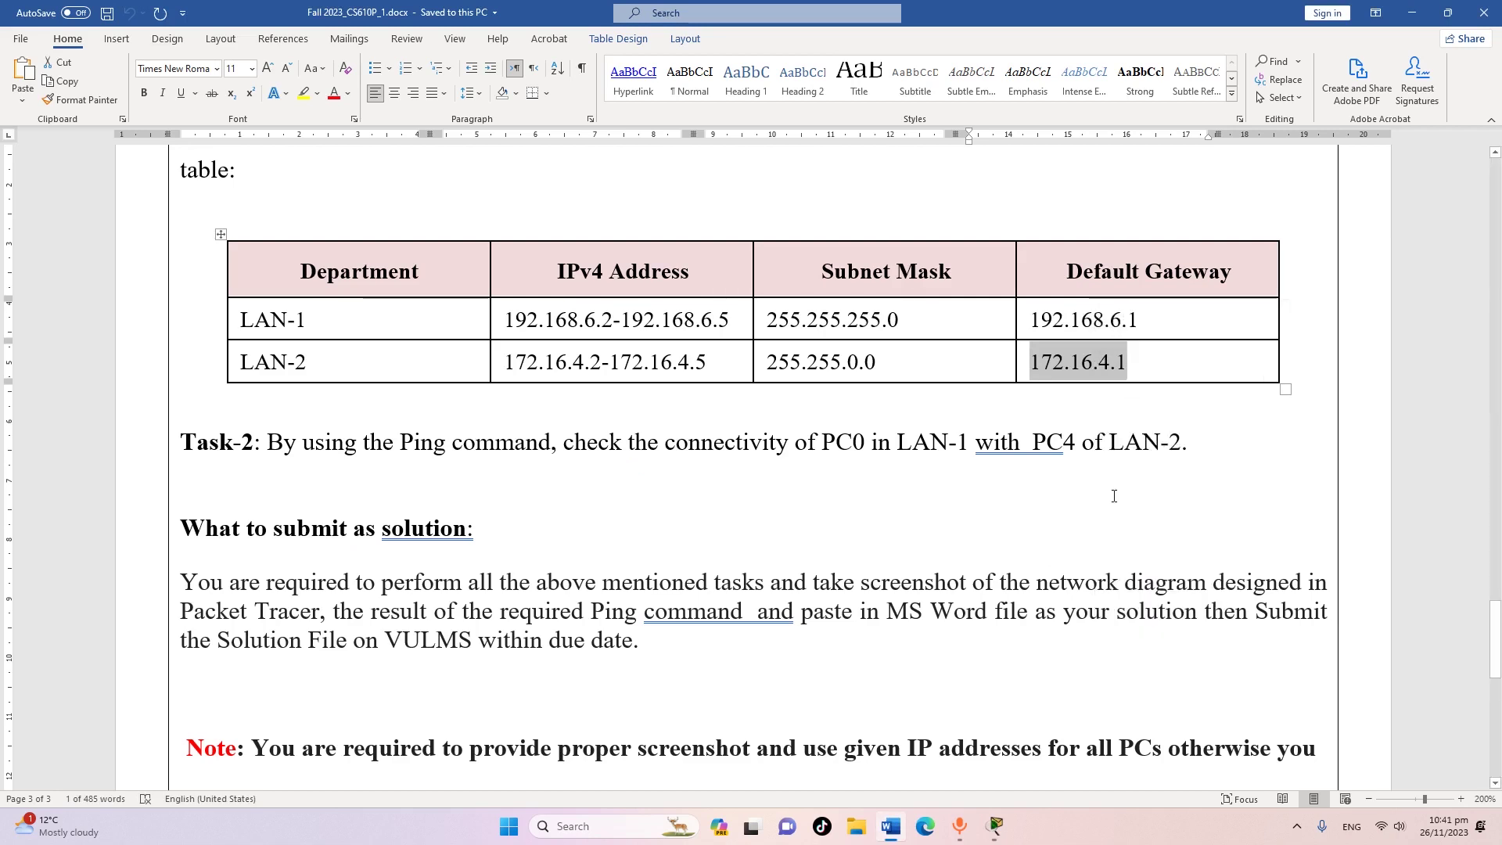
mouse_move(995, 827)
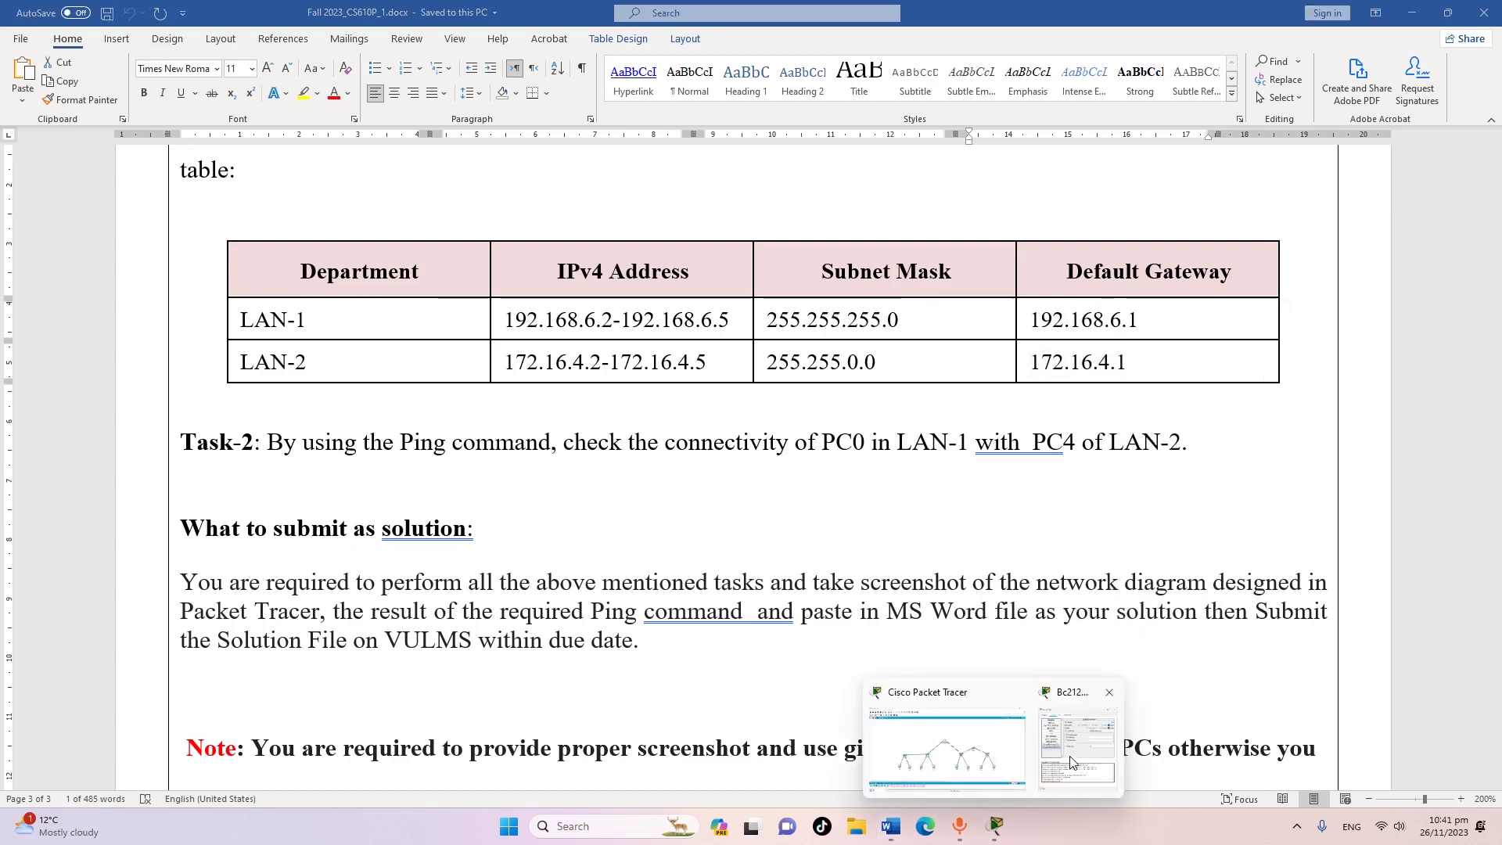
left_click(1073, 763)
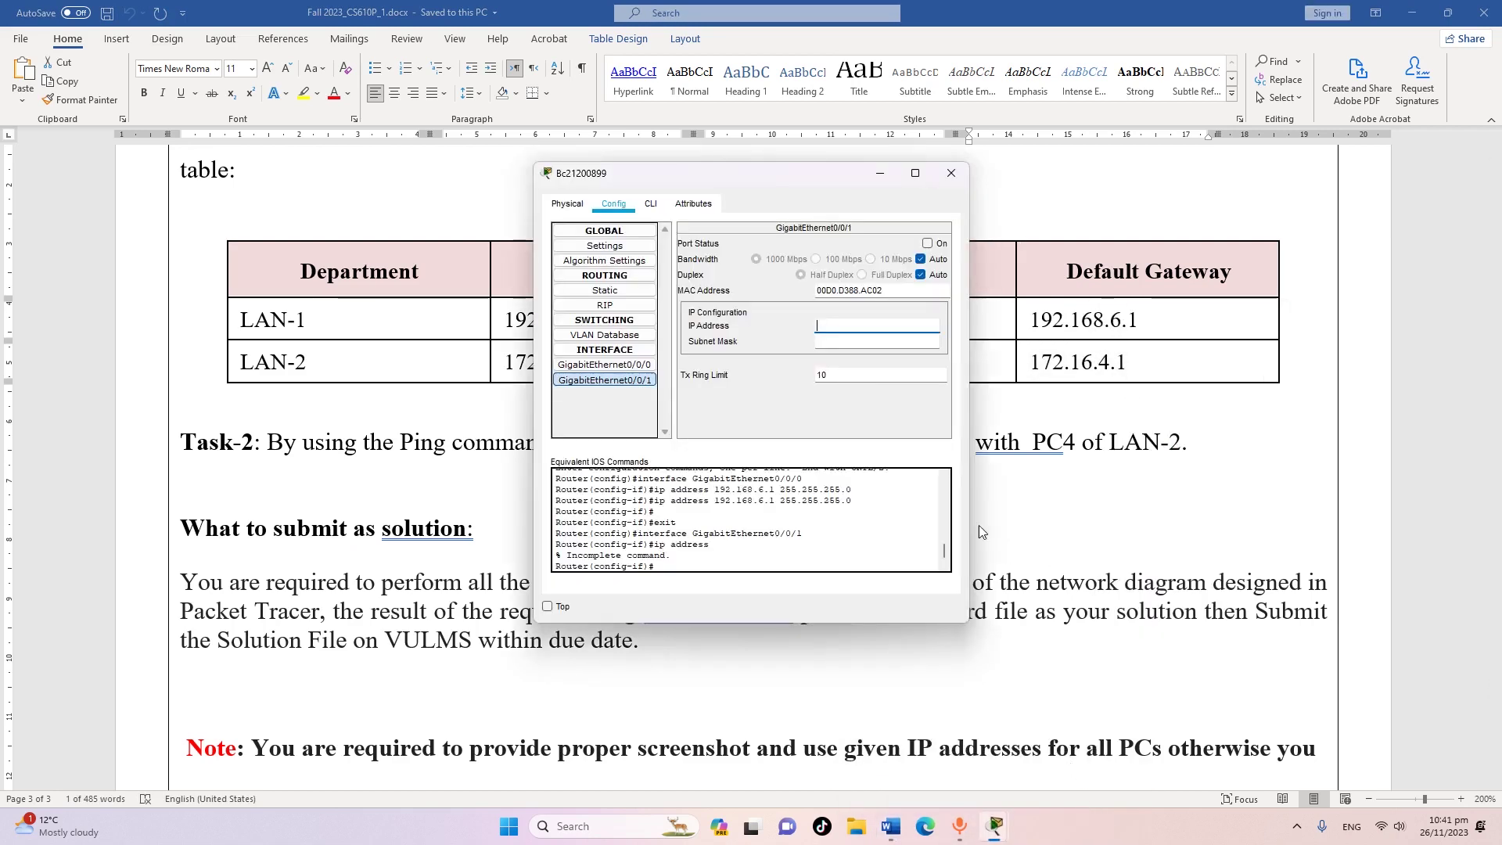
Give GigabitEthernet0/0/1 address 172.16.4.1 with mask 255.255.0.0 and switch its port on
right_click(834, 323)
left_click(884, 405)
key("Return")
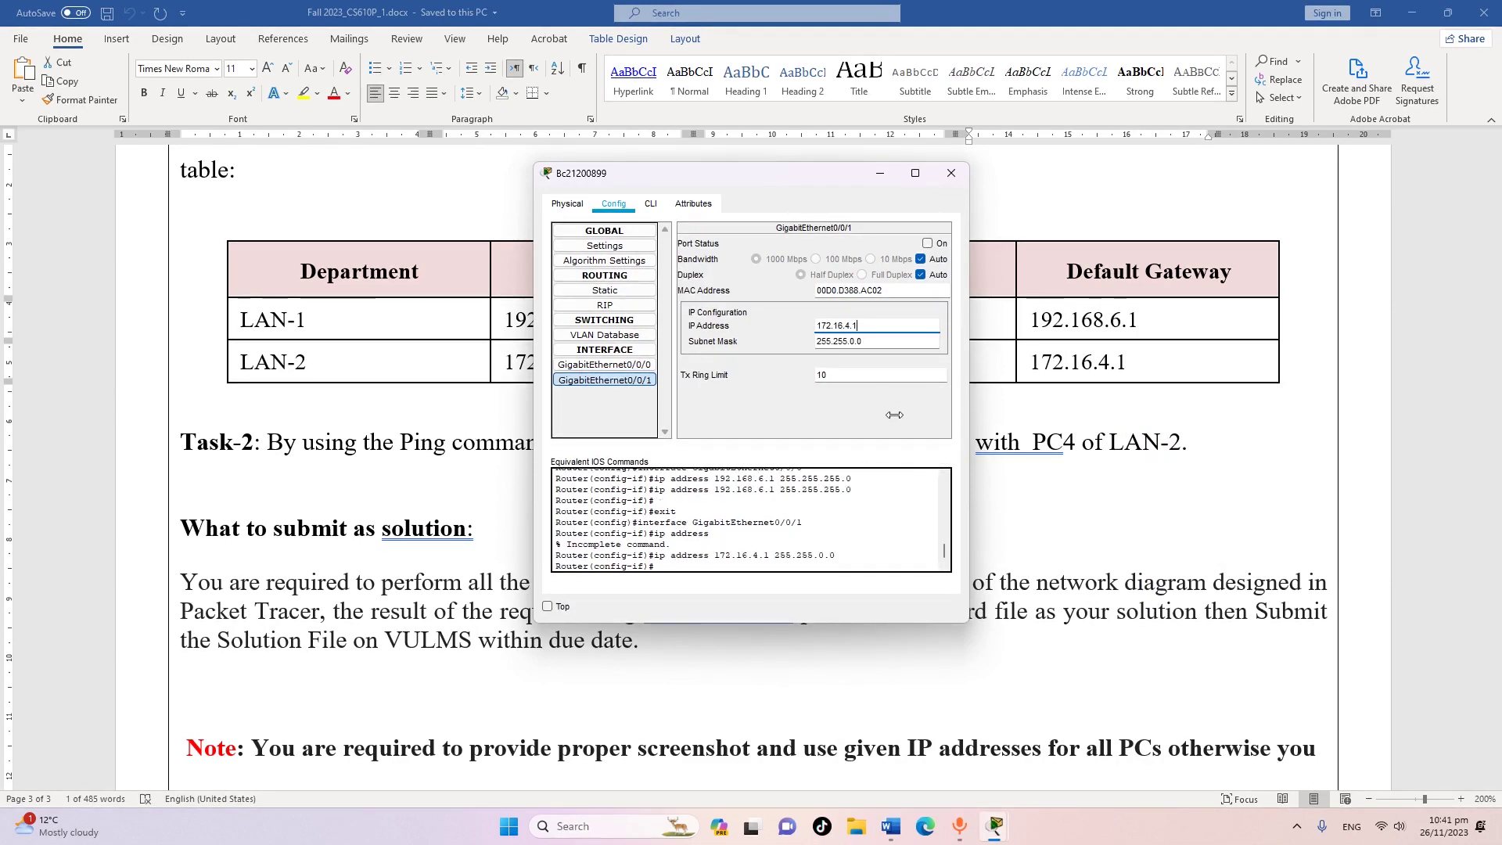
left_click(927, 244)
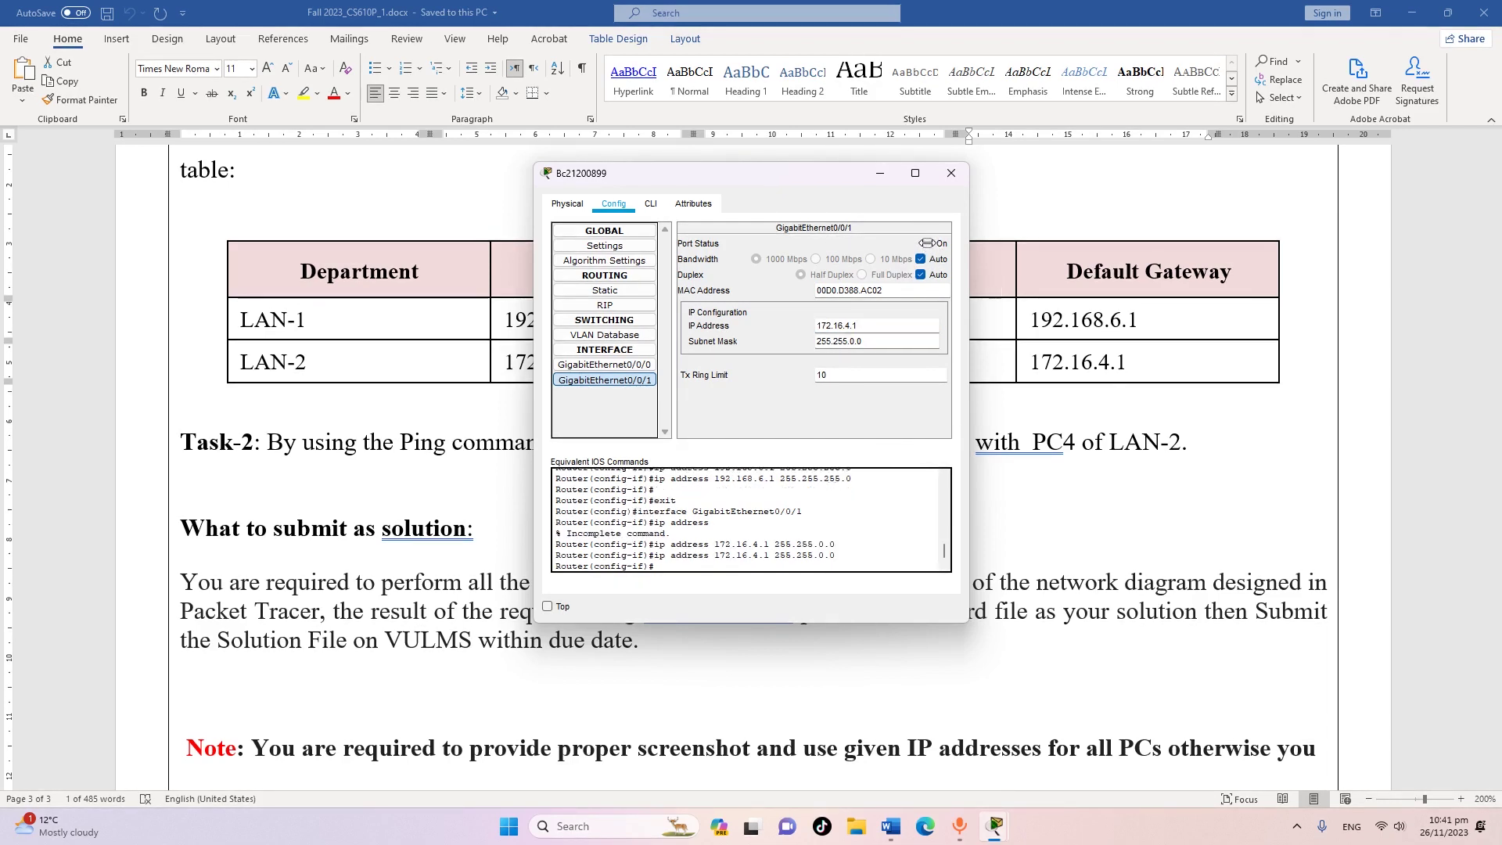
Switch GigabitEthernet0/0/0 on as well and close the router window
left_click(626, 365)
left_click(927, 244)
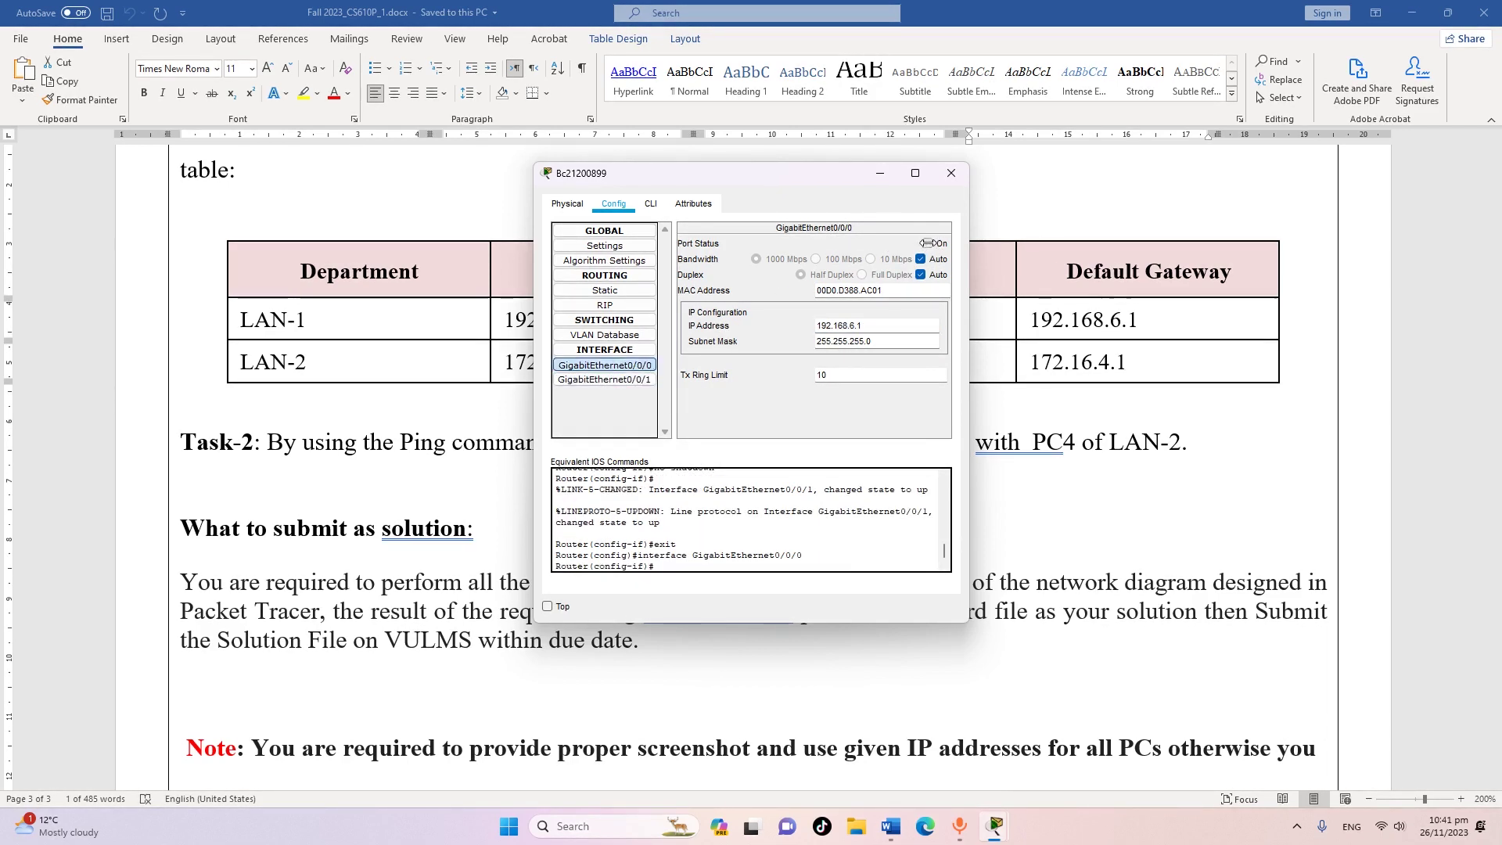
left_click(951, 173)
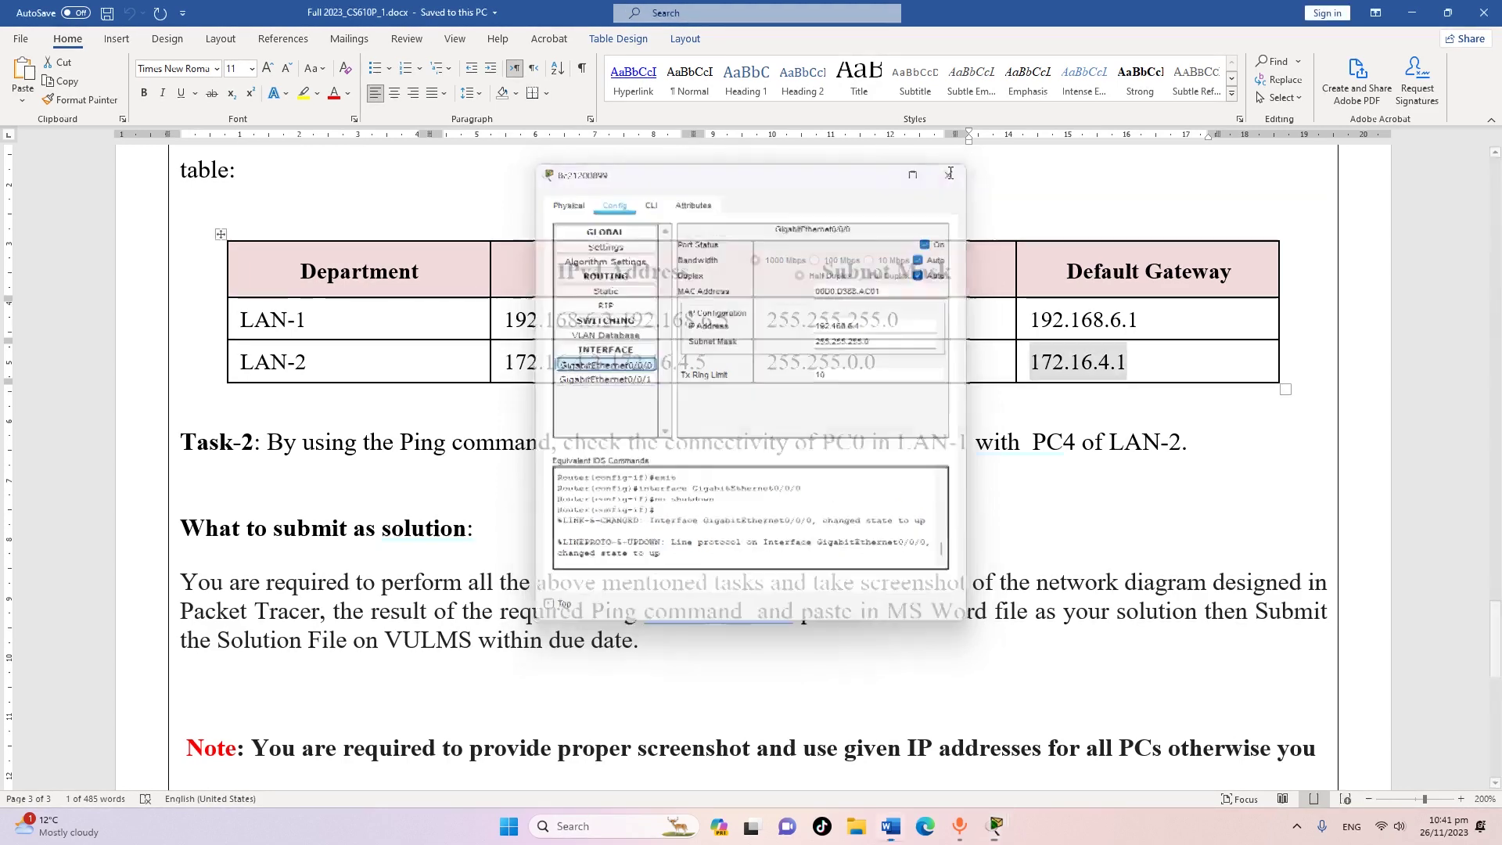
left_click(939, 735)
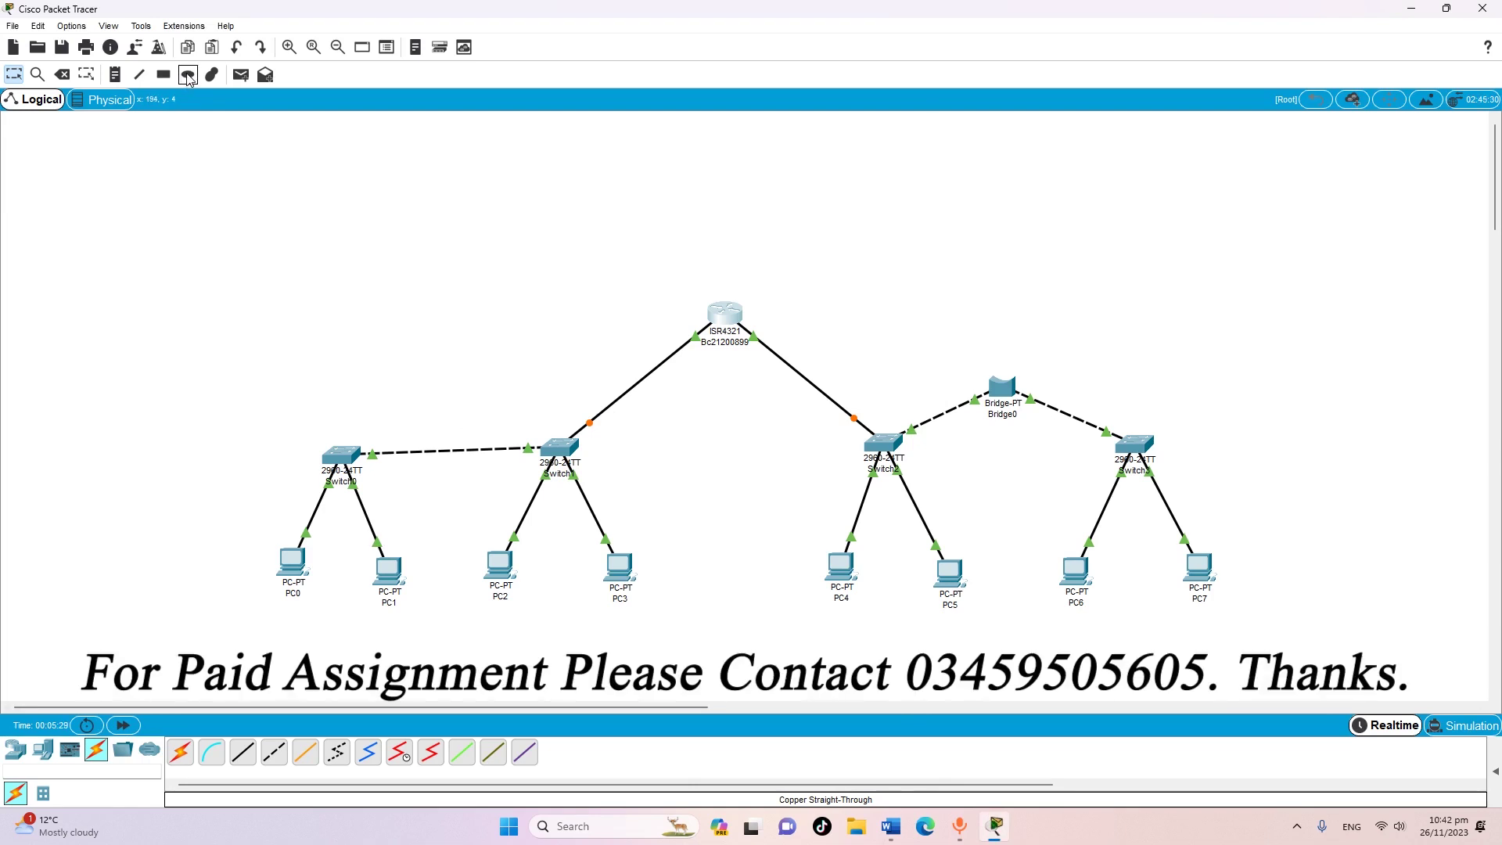
Choose the Ellipse tool with the shape outline turned off
left_click(188, 75)
left_click(692, 70)
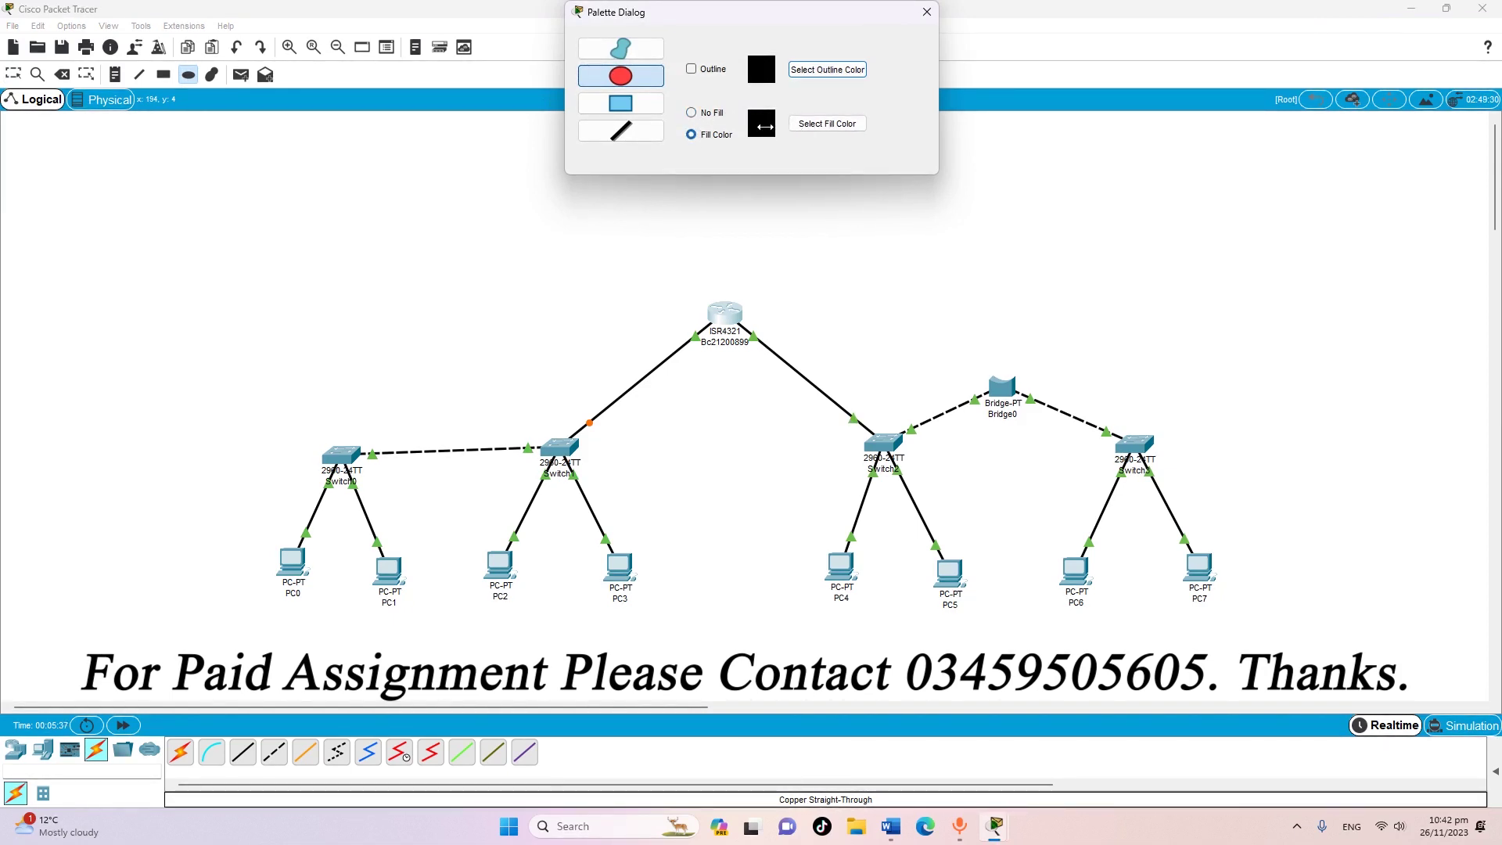
left_click(827, 124)
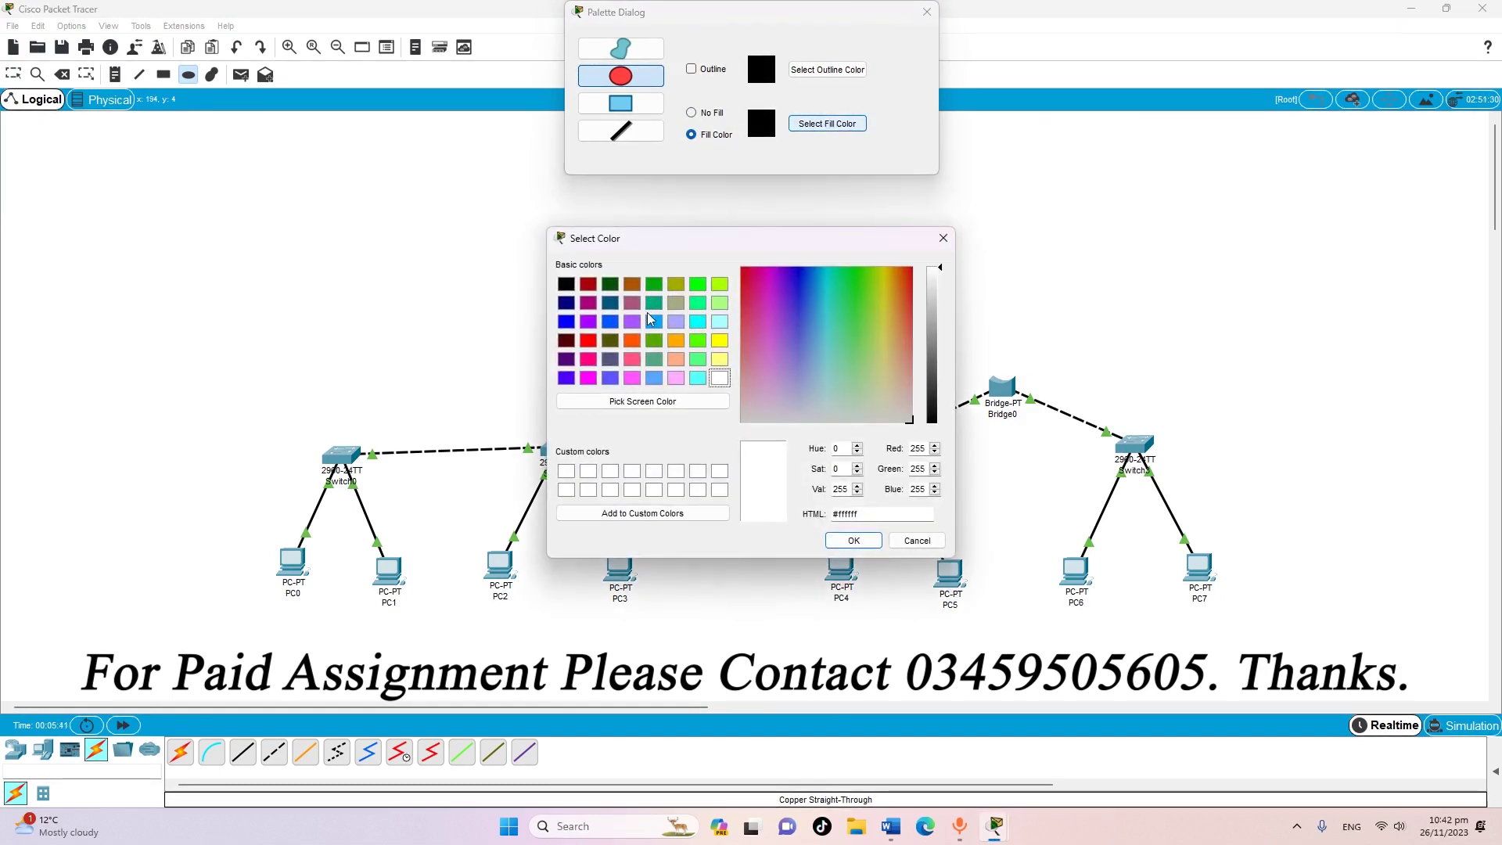
left_click(677, 321)
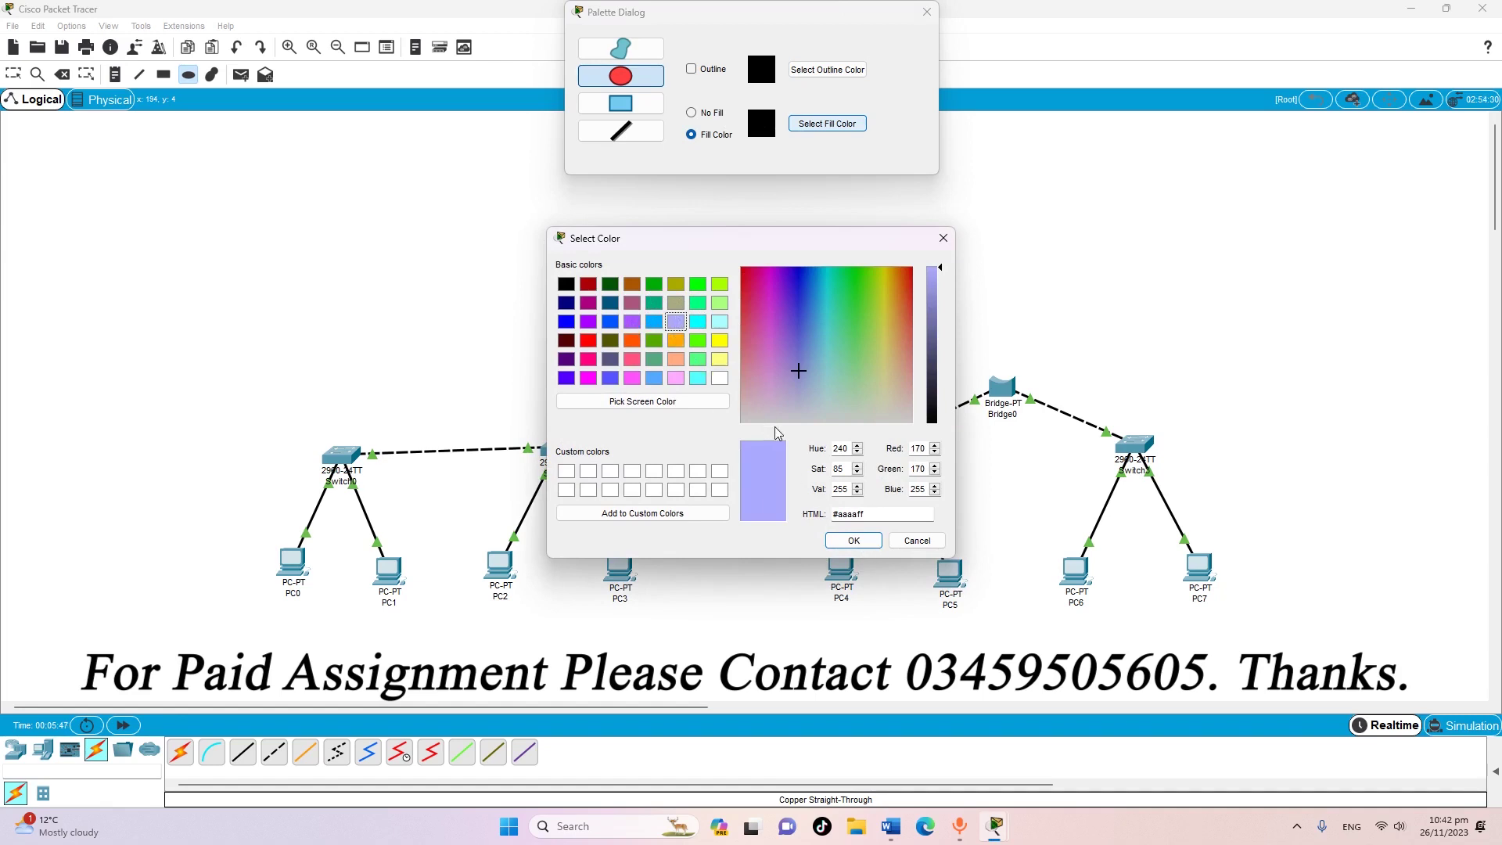
left_click(944, 238)
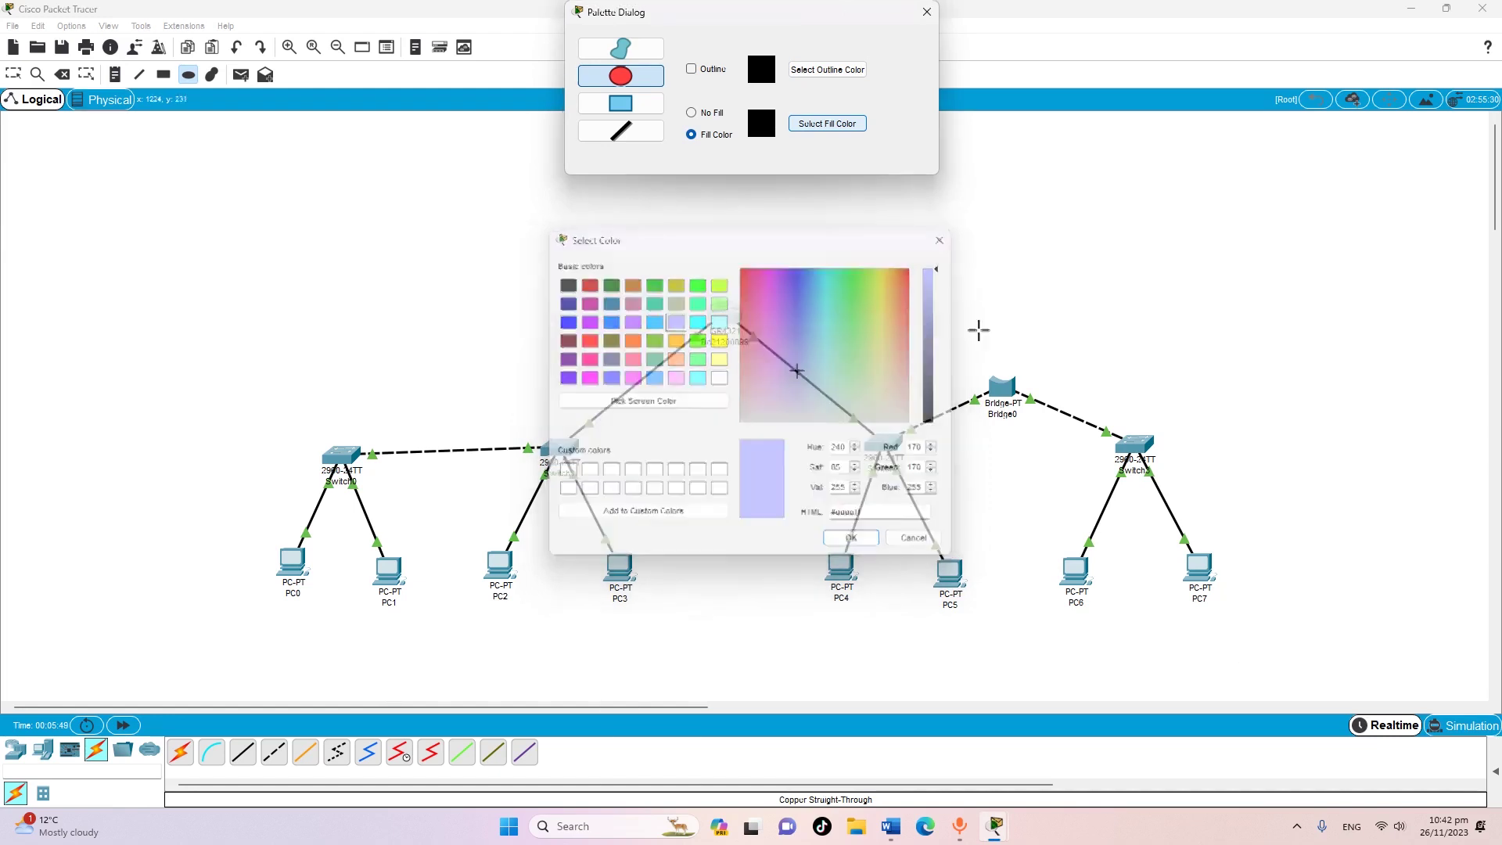
Fill it sky blue and draw it around Switch0, Switch1 and PC0–PC3
left_click(816, 123)
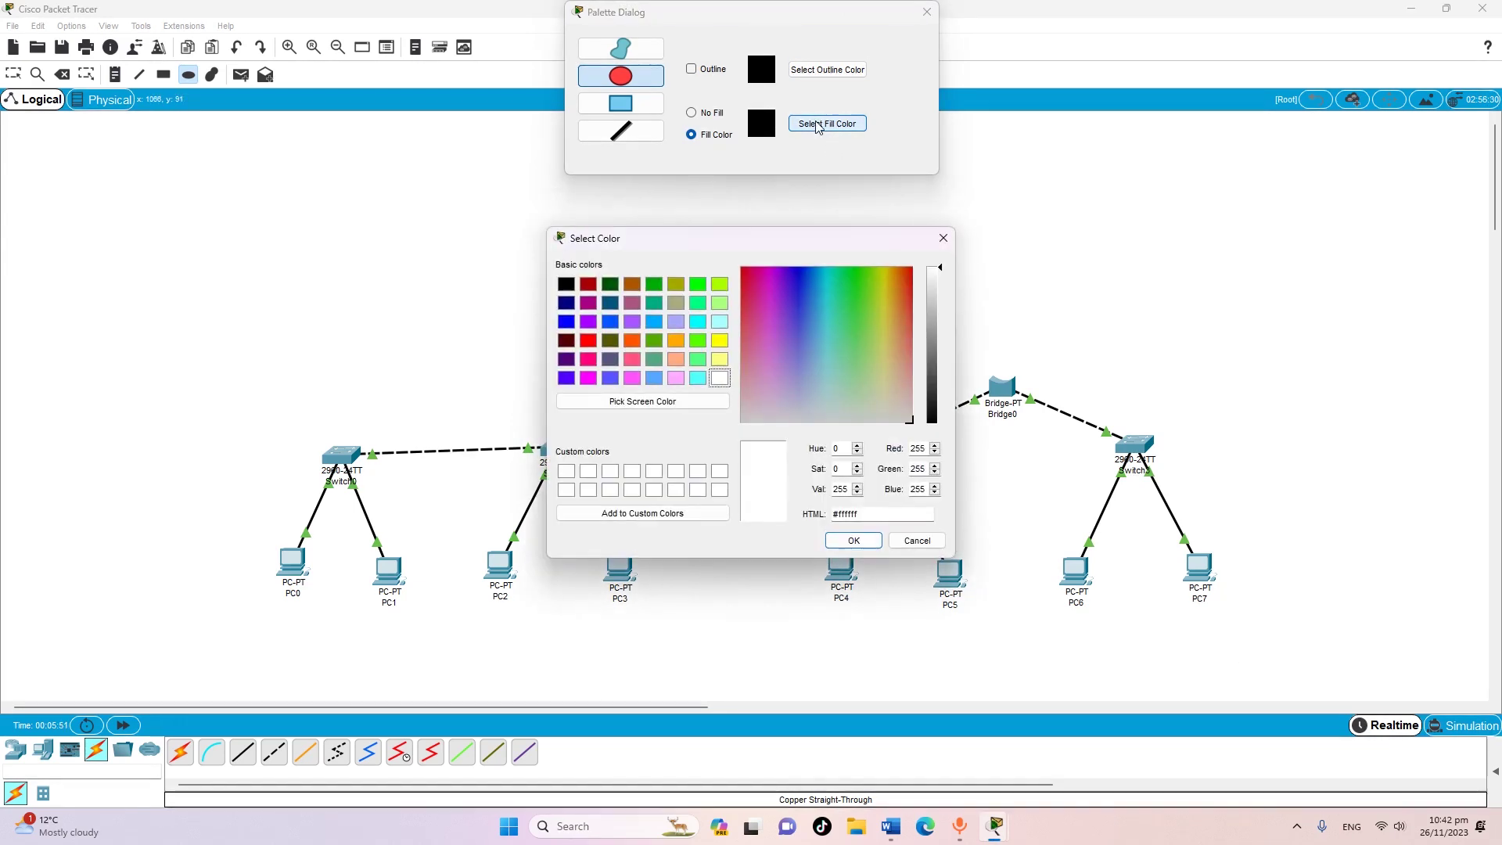
left_click(654, 322)
left_click(845, 541)
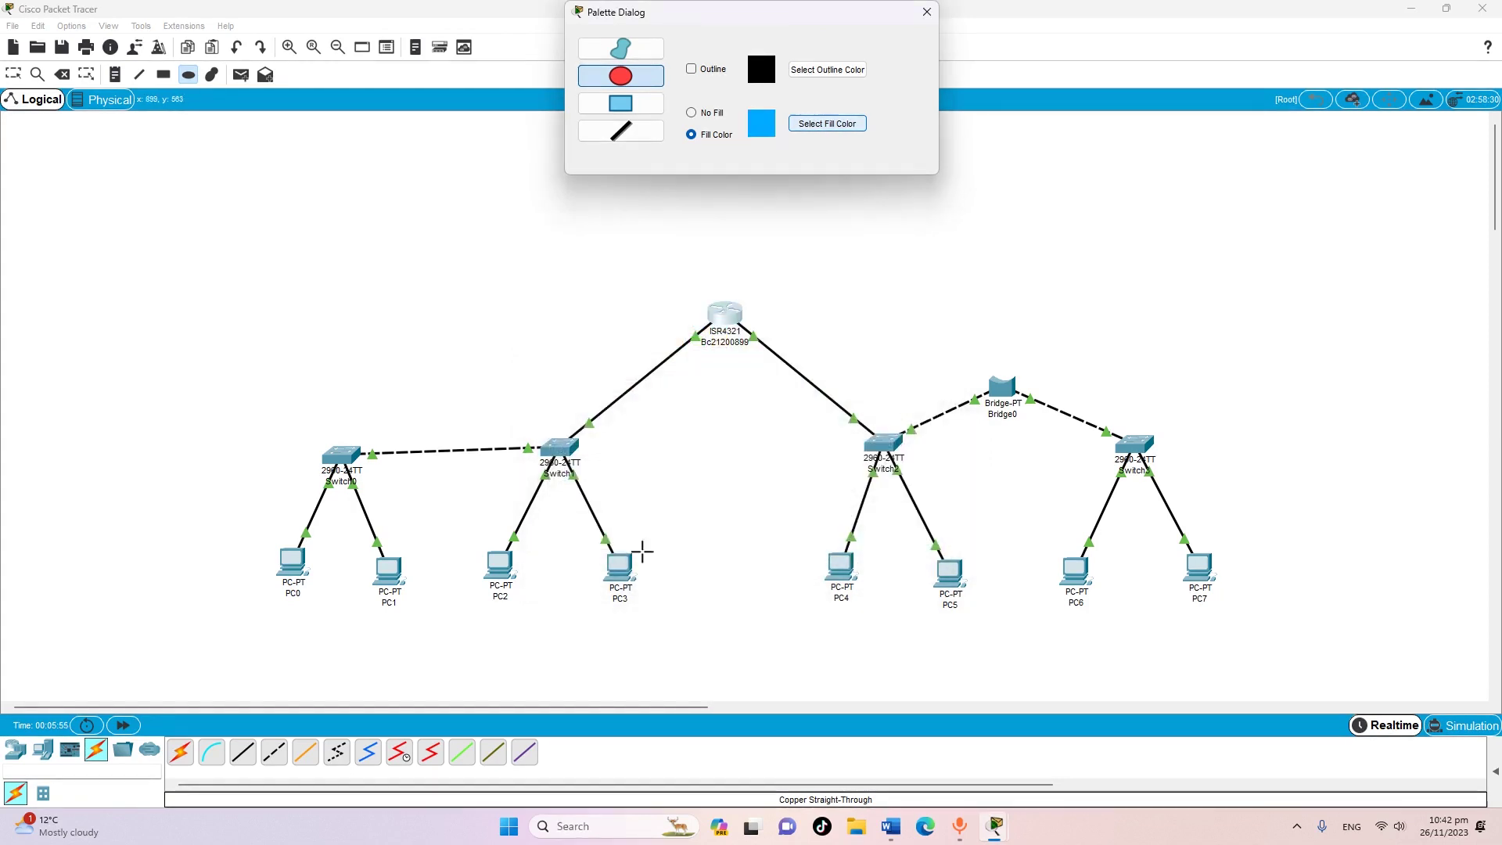
mouse_move(234, 358)
left_mouse_down()
mouse_move(460, 558)
mouse_move(678, 650)
mouse_move(683, 672)
left_mouse_up()
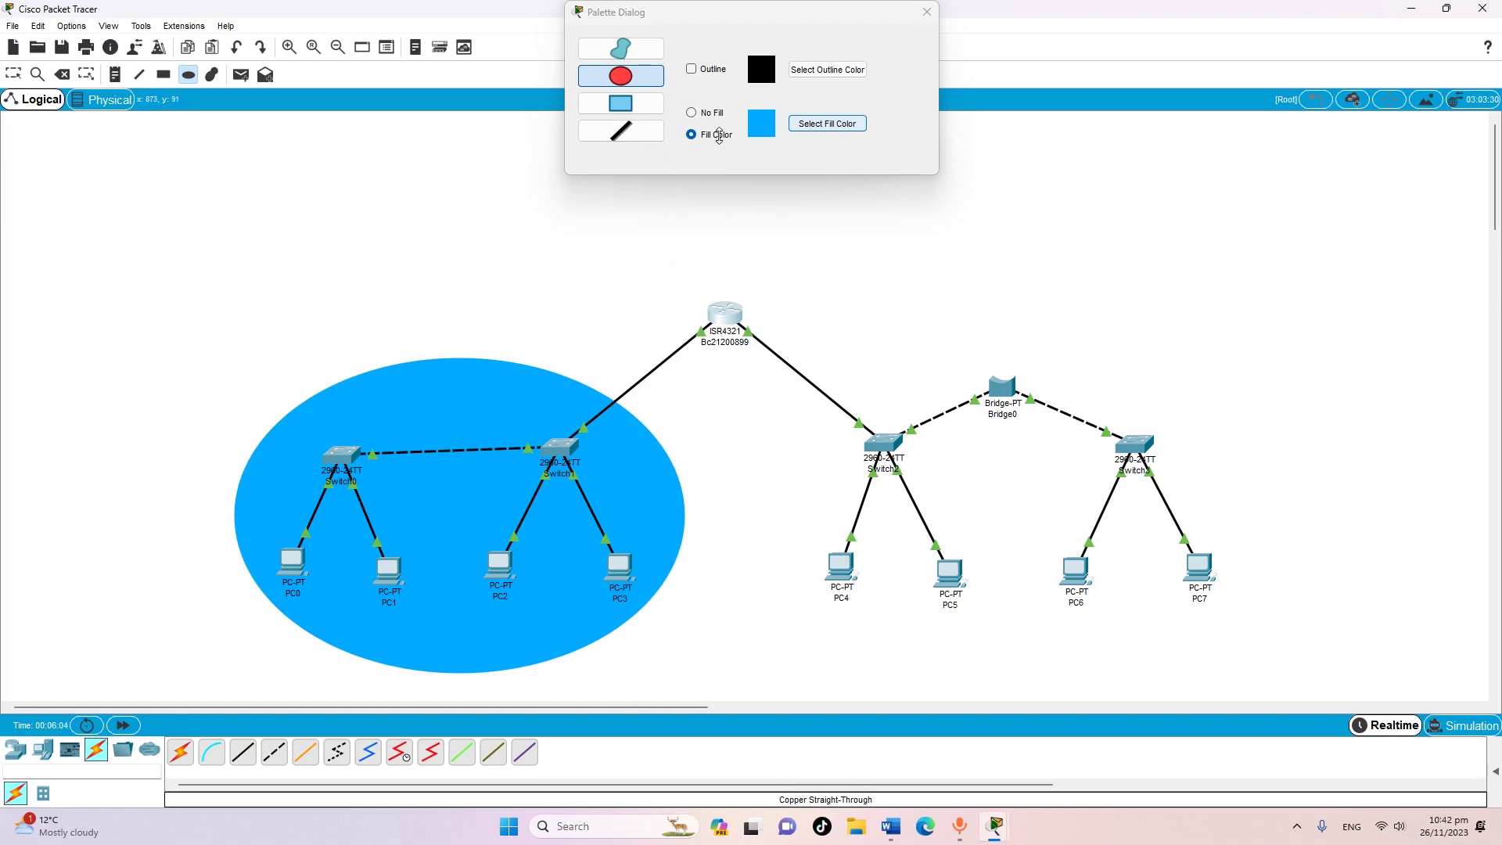
left_click(811, 123)
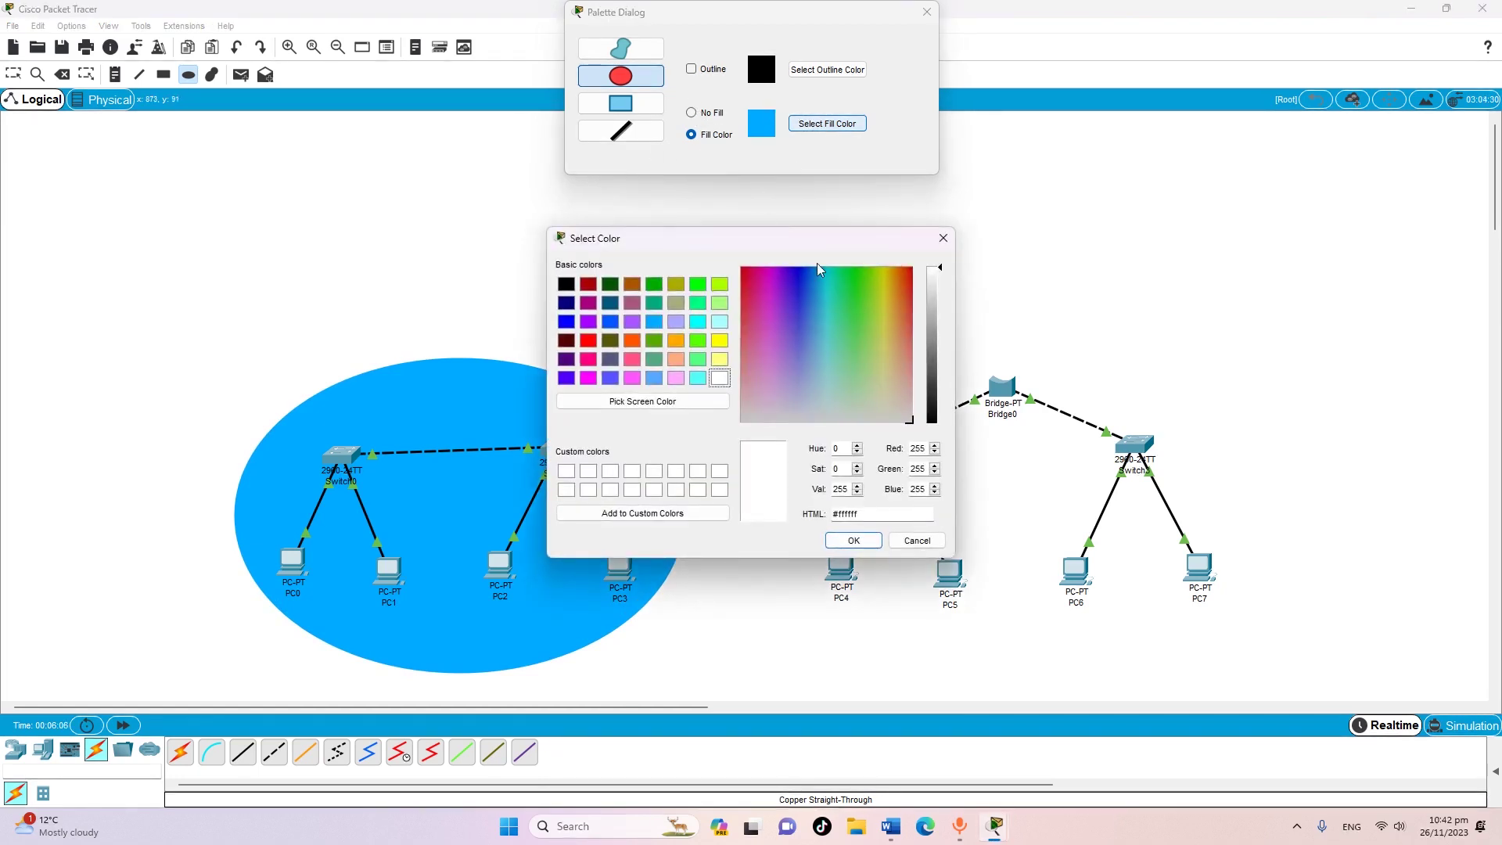
Draw a yellow-green ellipse around Switch2, Bridge0, Switch3 and PC4–PC7
left_click(719, 342)
left_click(853, 541)
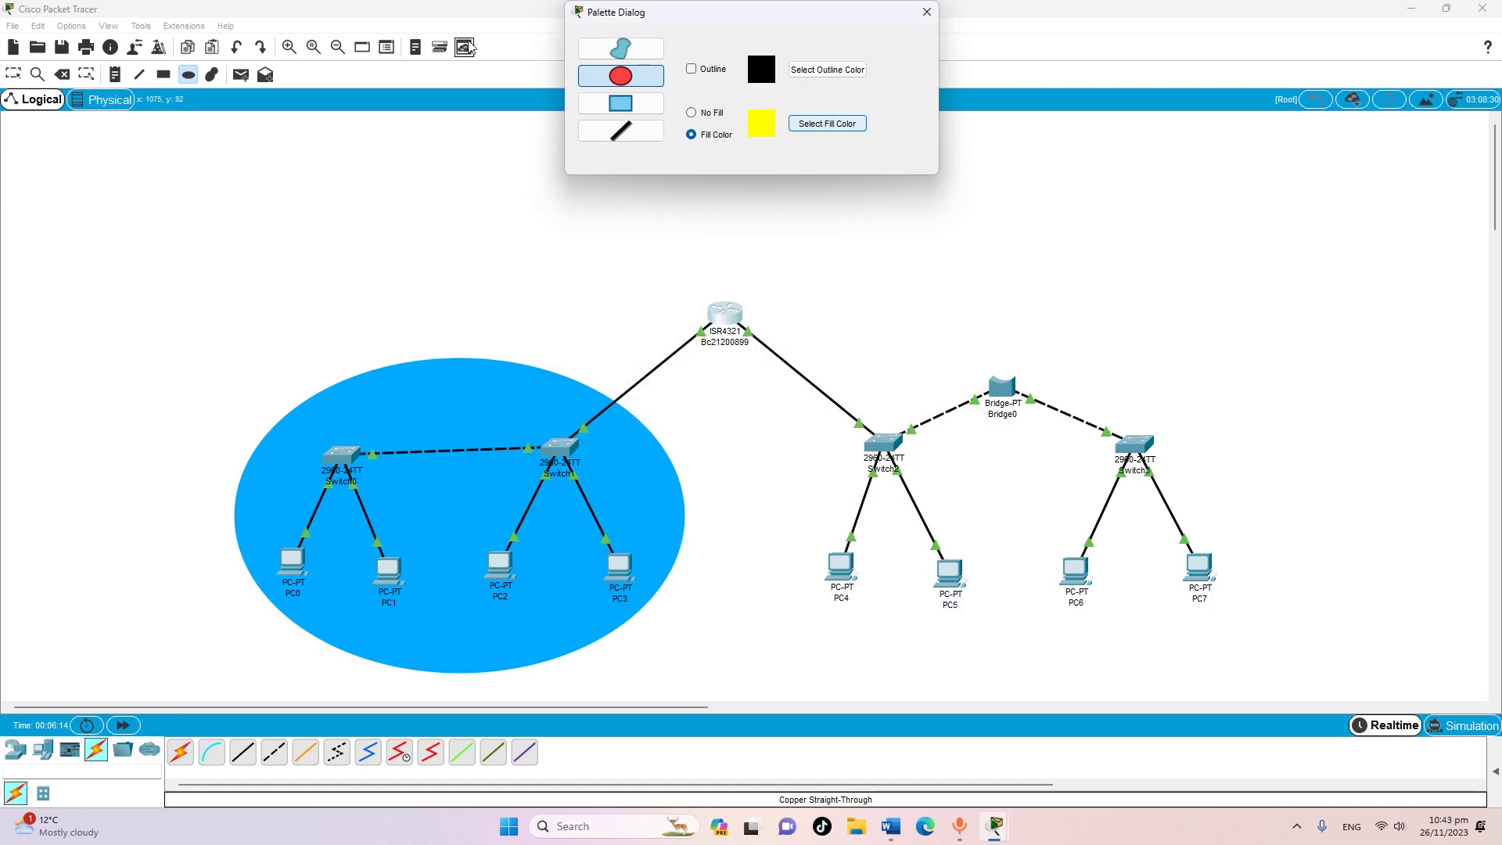
left_click(823, 123)
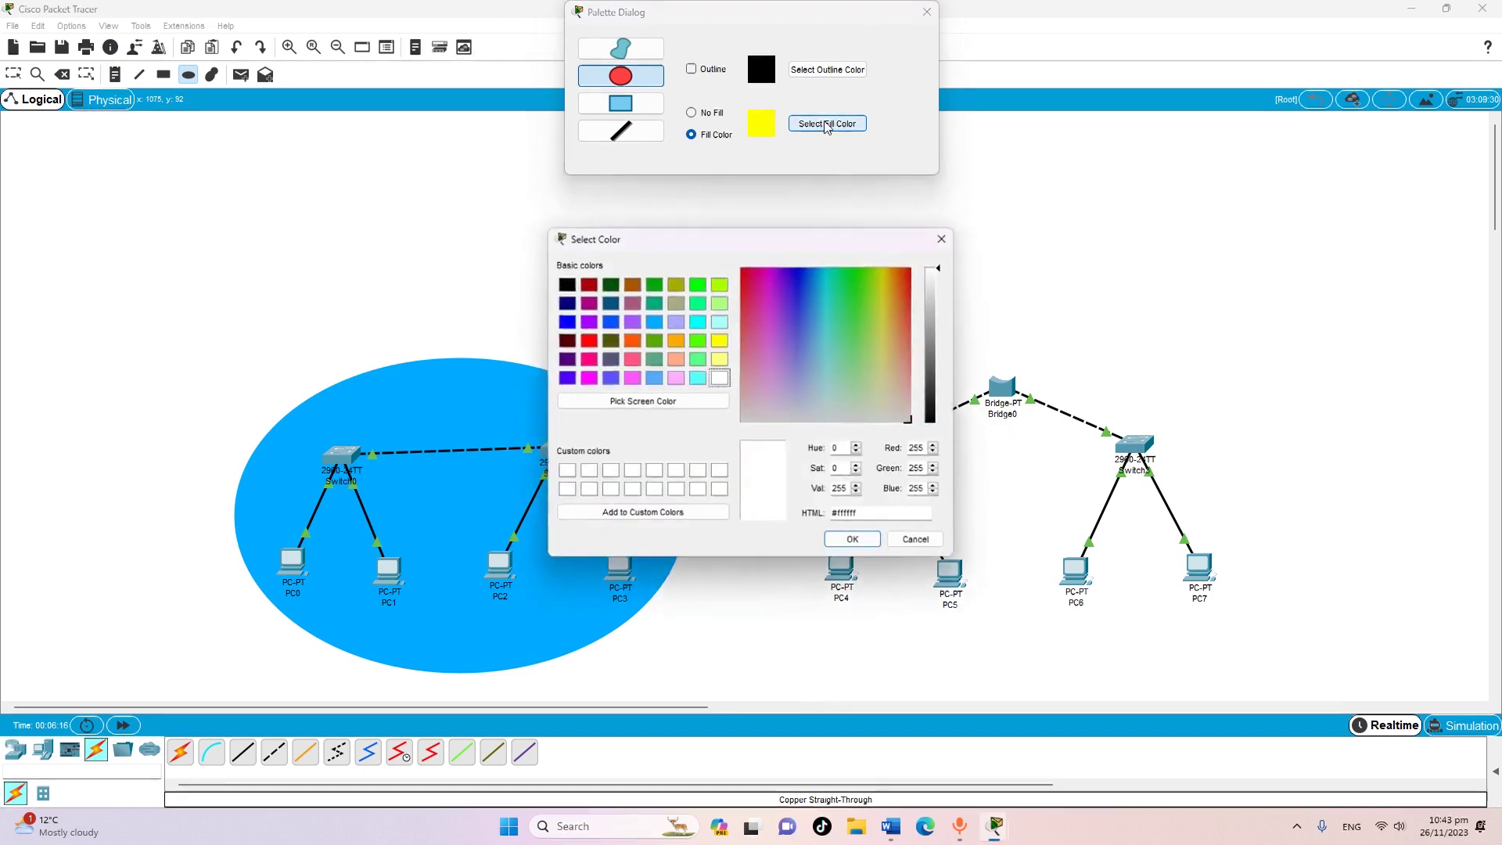
left_click(720, 283)
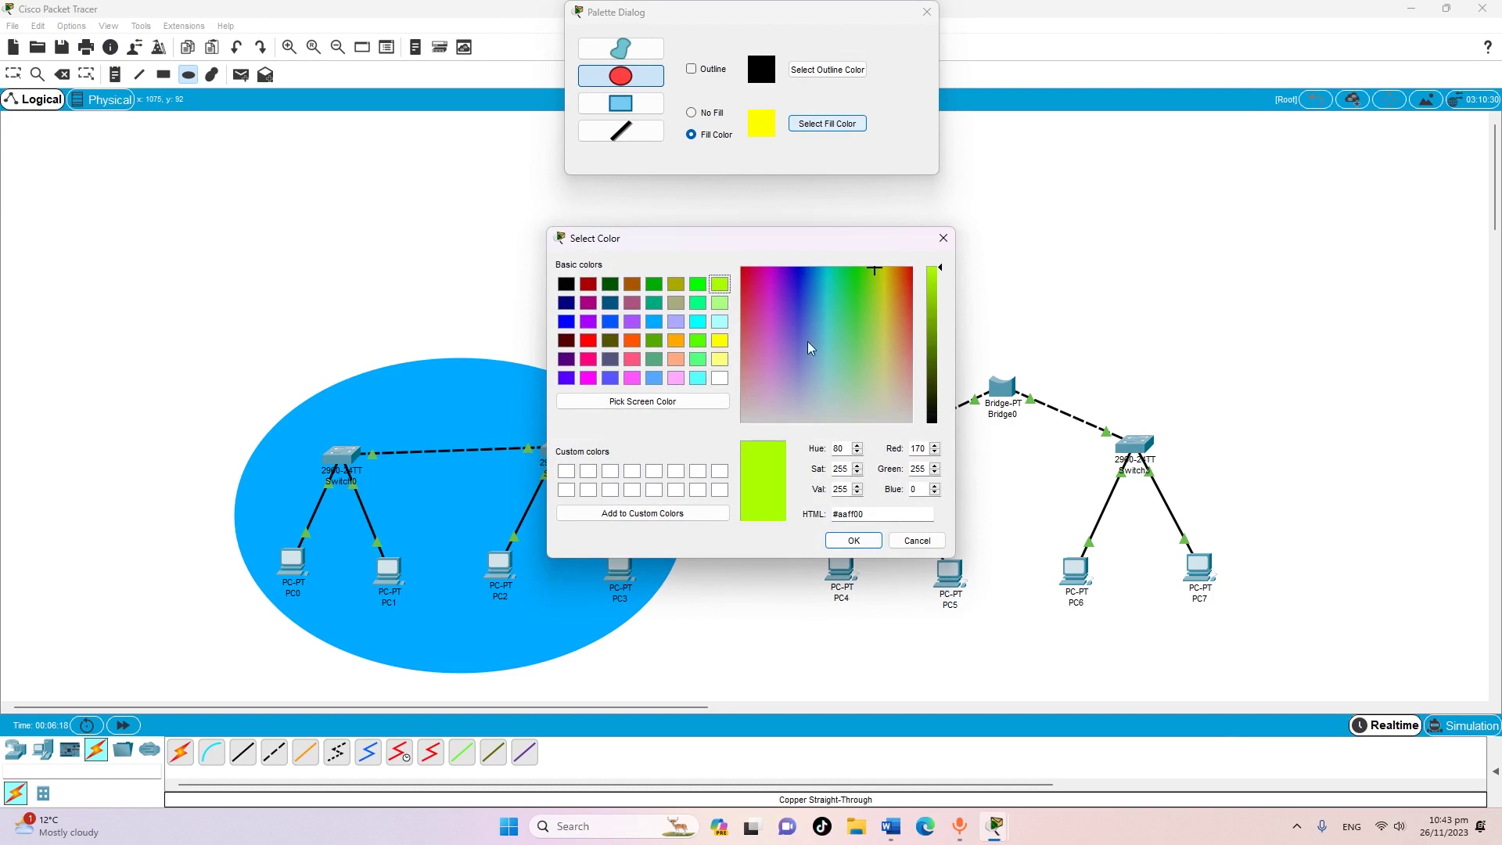
left_click(853, 540)
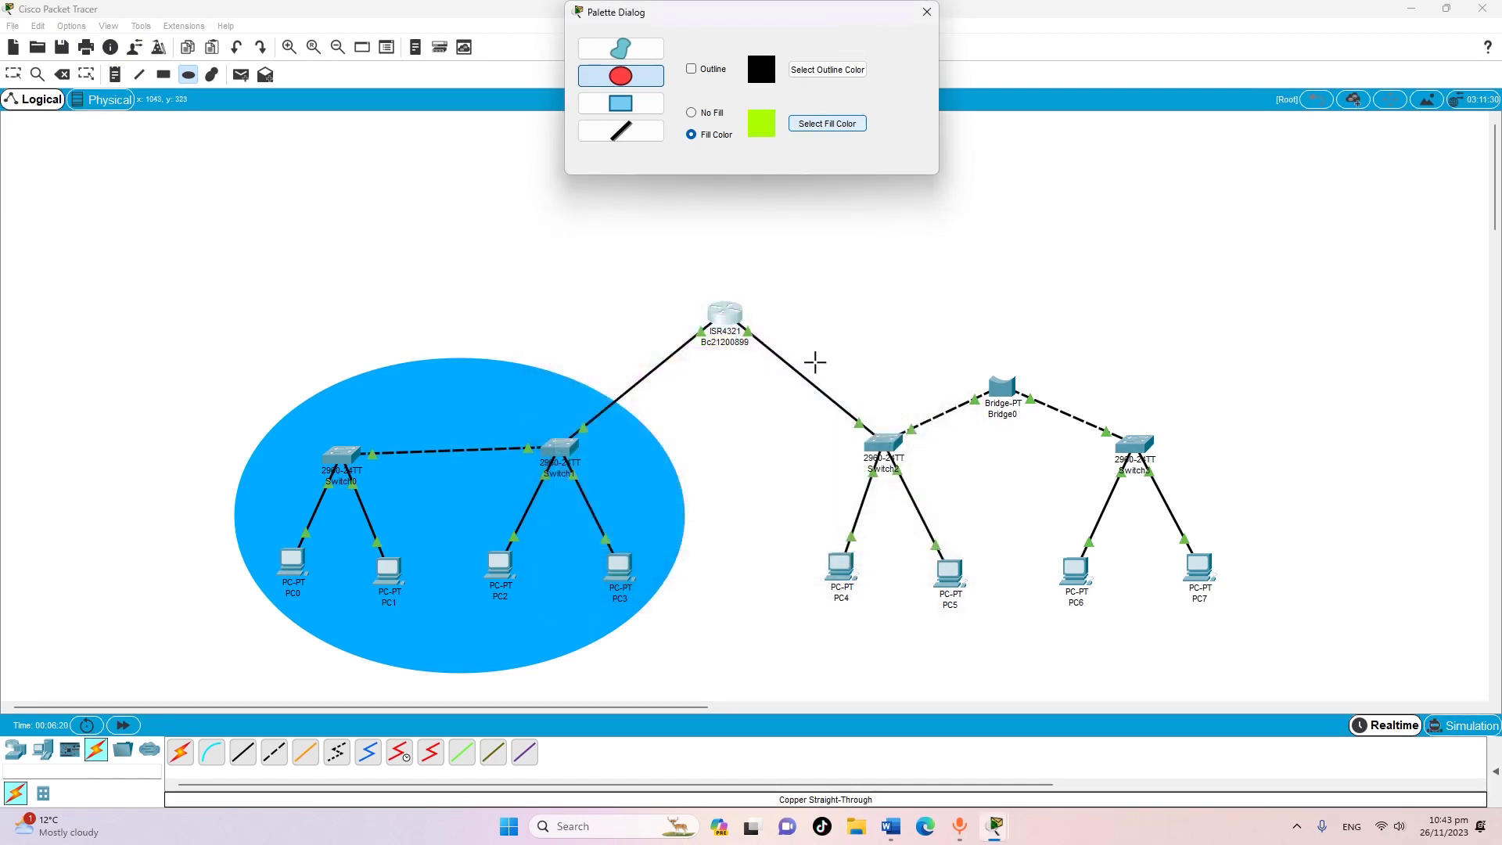
left_click_drag(783, 338, 1272, 650)
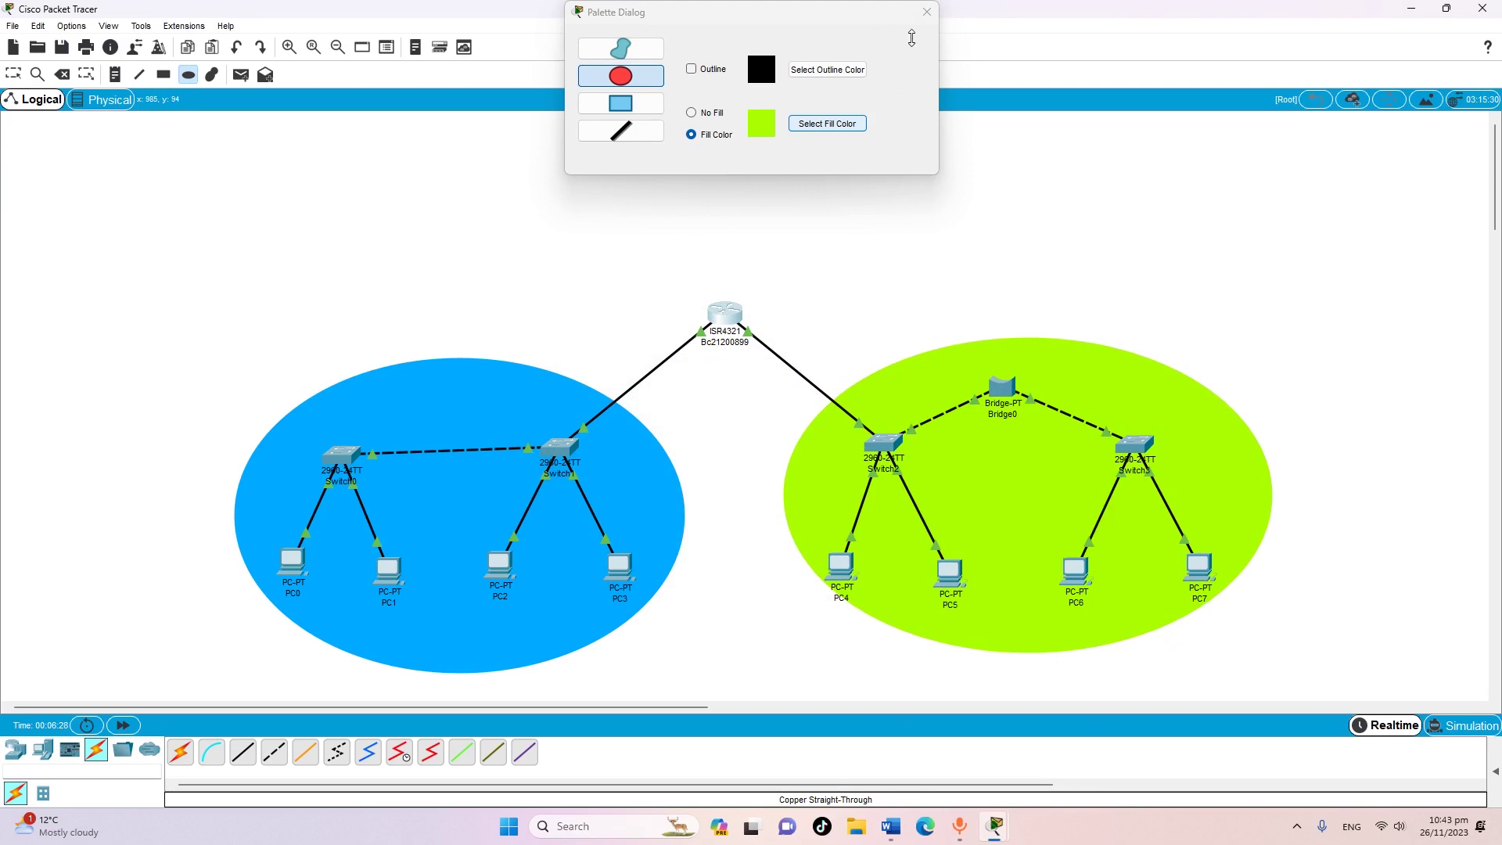
Close the palette dialog and nudge the green ellipse into place
left_click(927, 12)
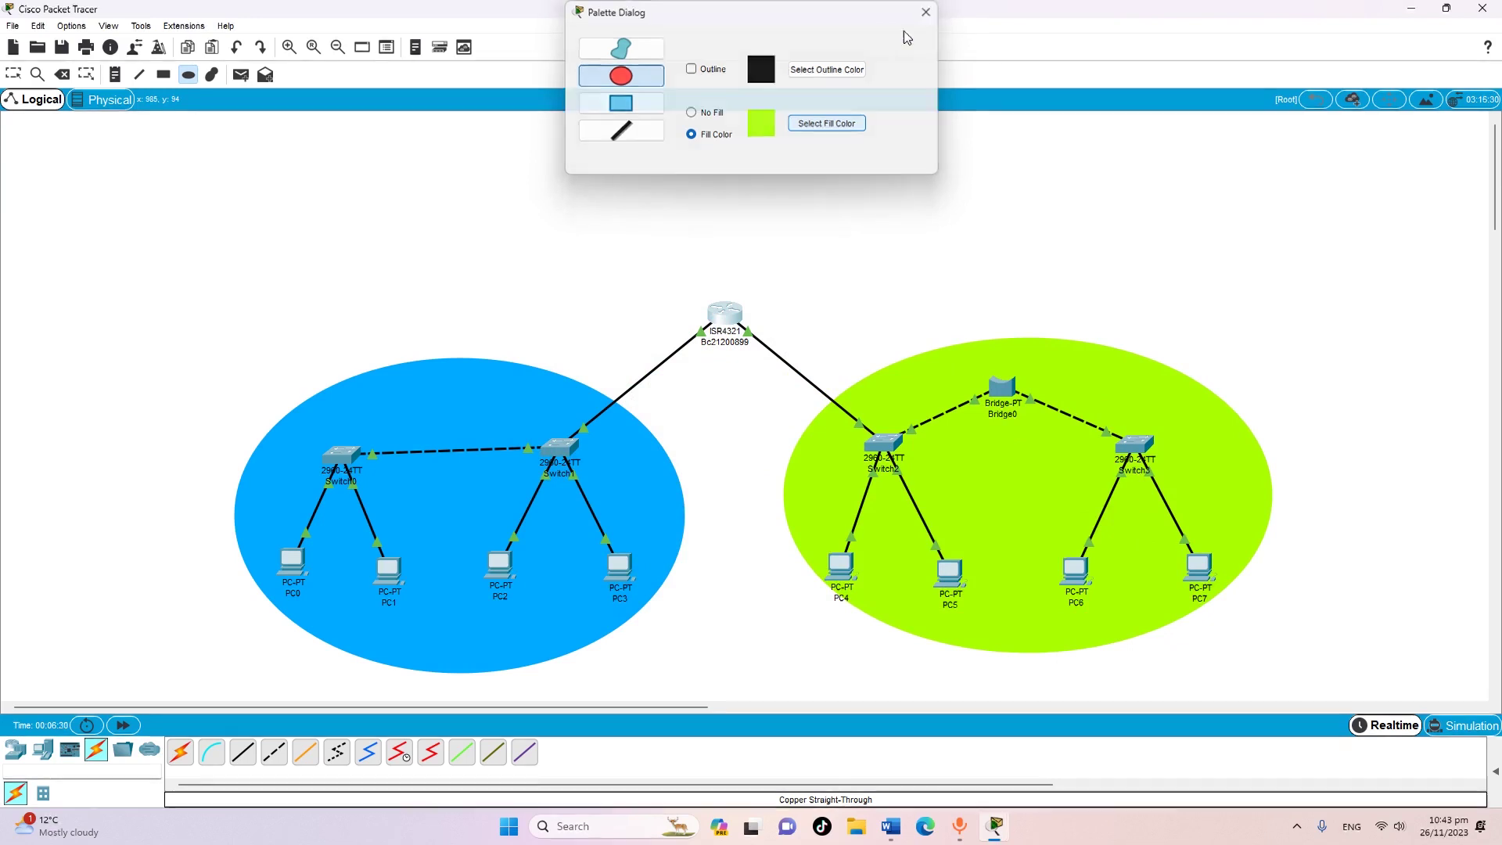
left_click(14, 74)
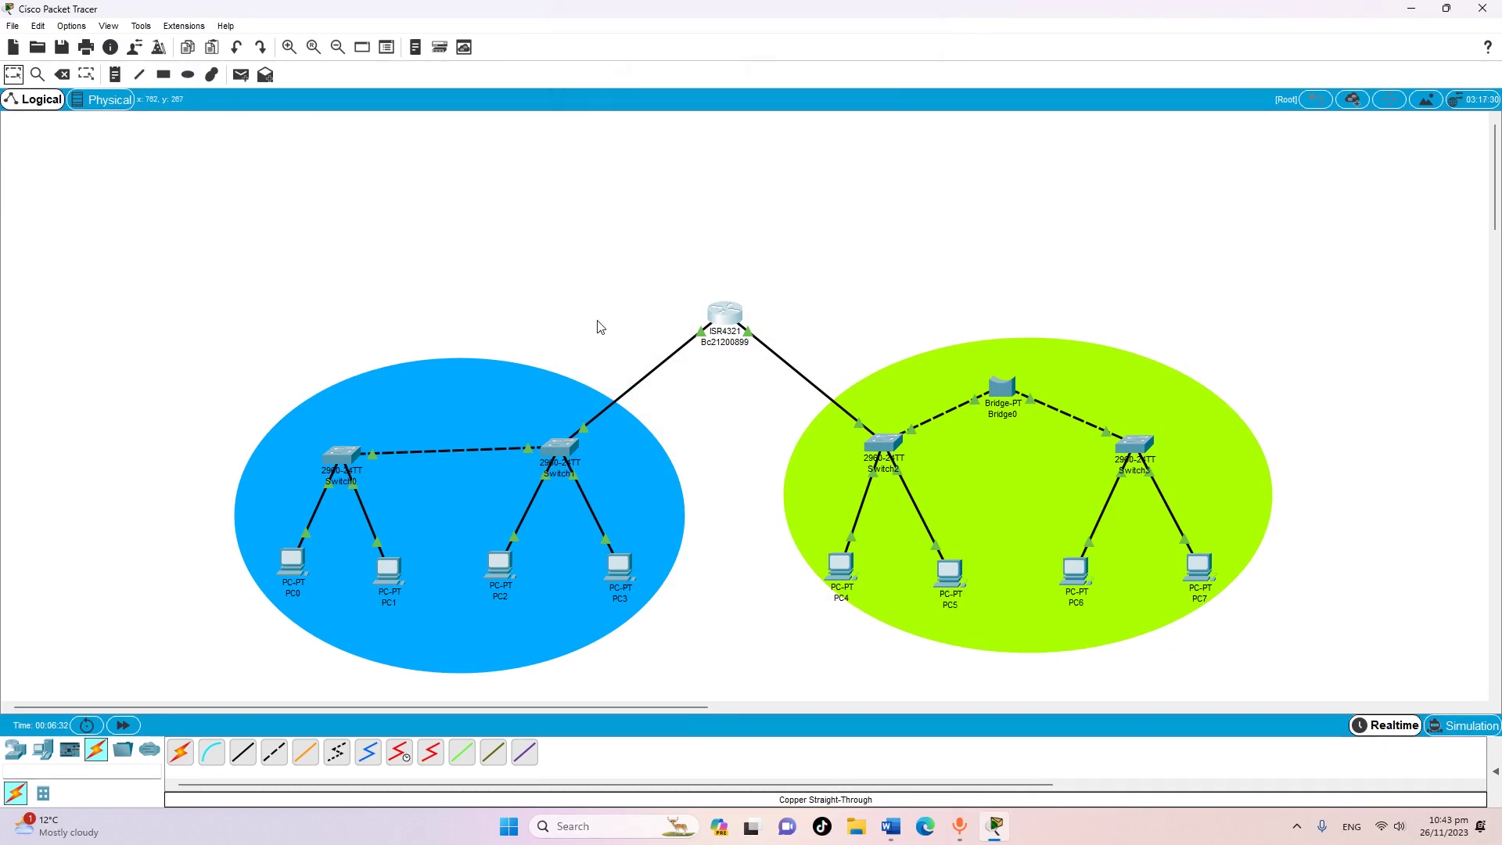
left_click_drag(1062, 441, 1043, 478)
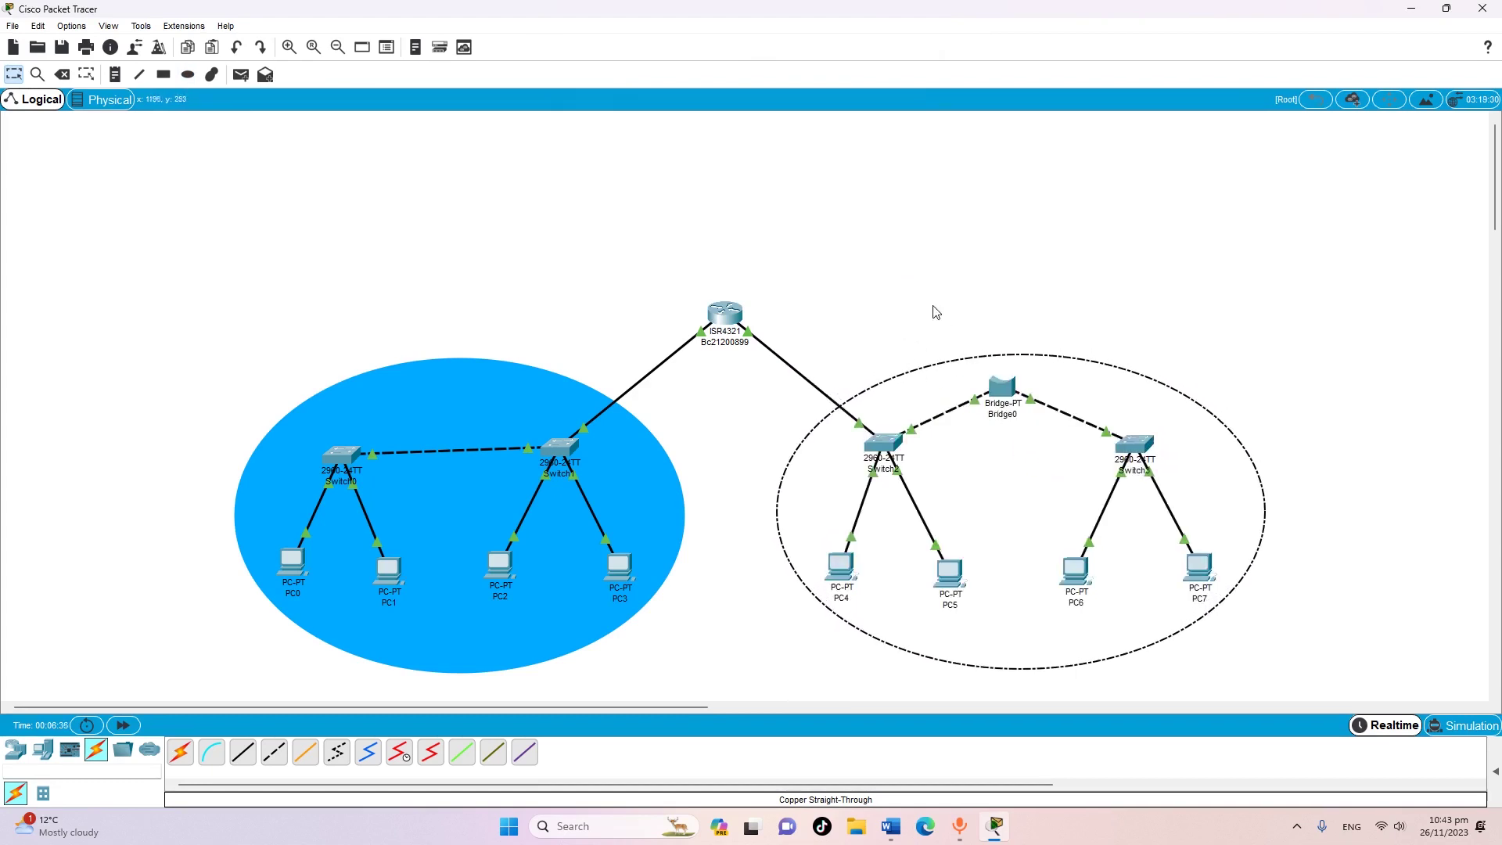
left_click(931, 304)
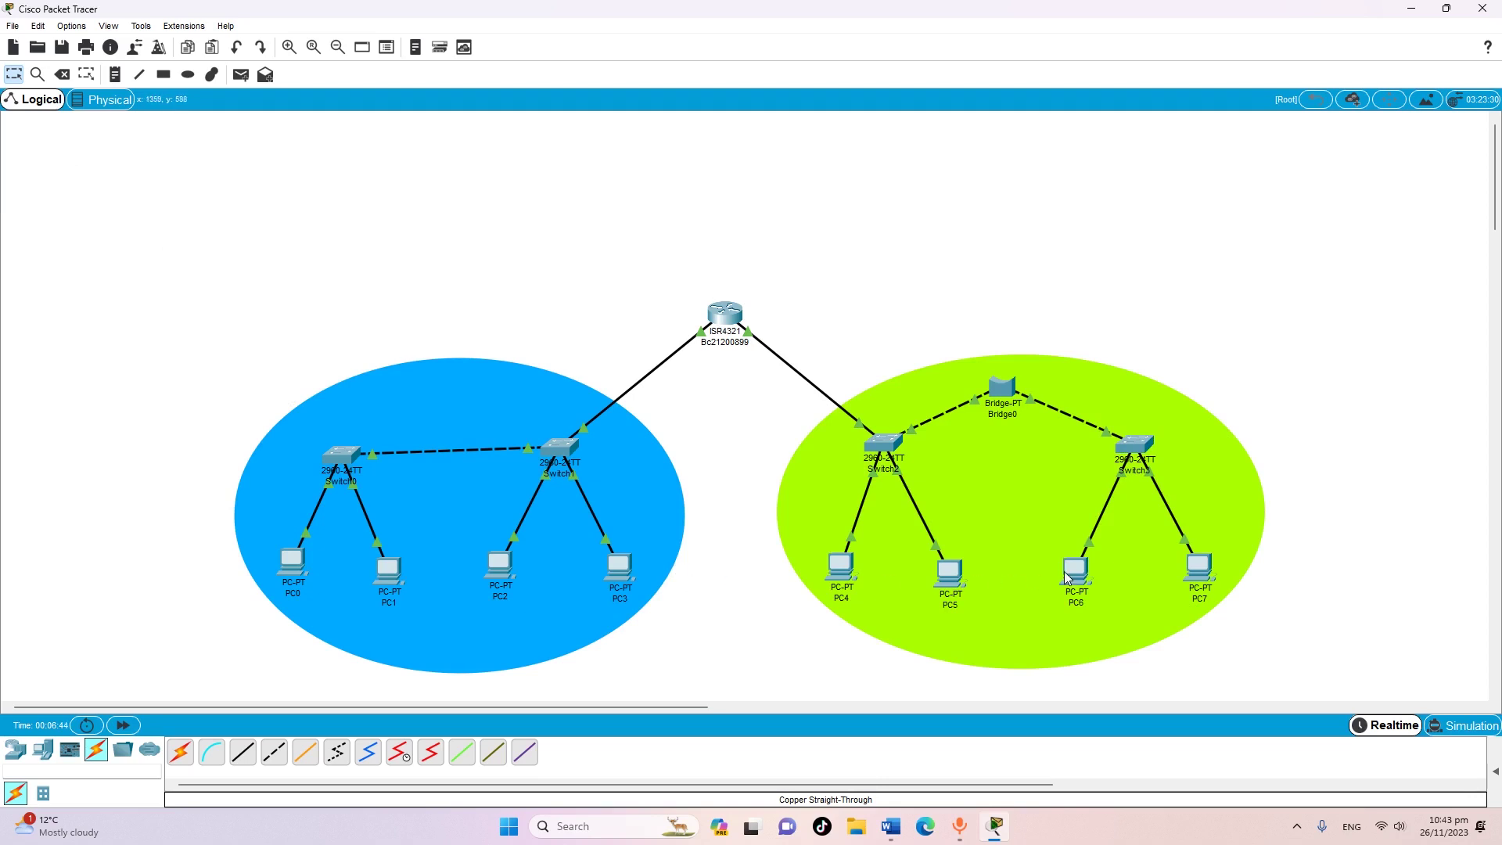
scroll(720, 565, "down", 2)
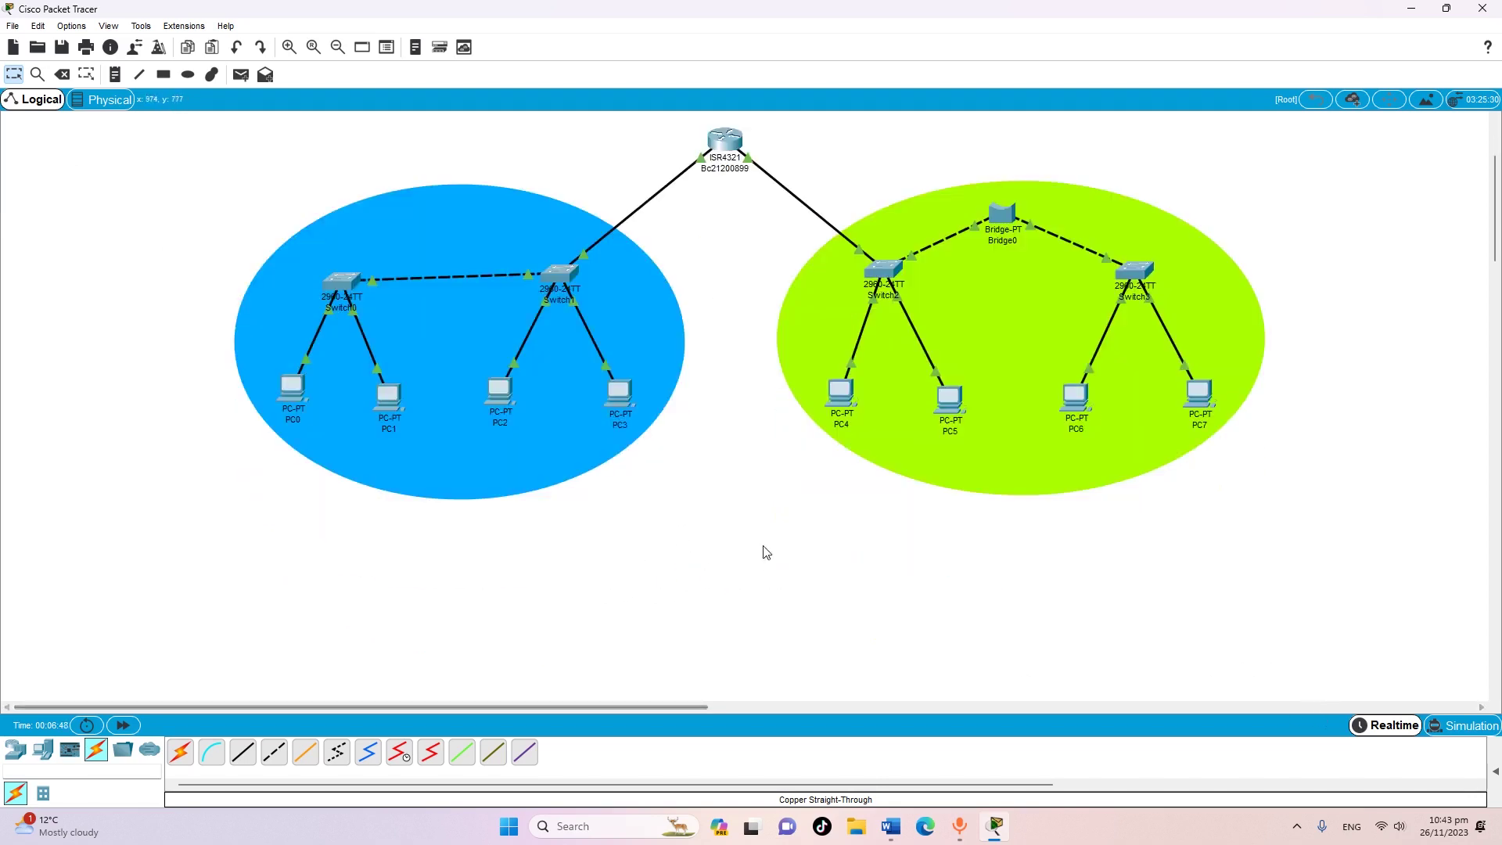
Open PC0's configuration window, then bring the Word addressing table forward
left_click(295, 395)
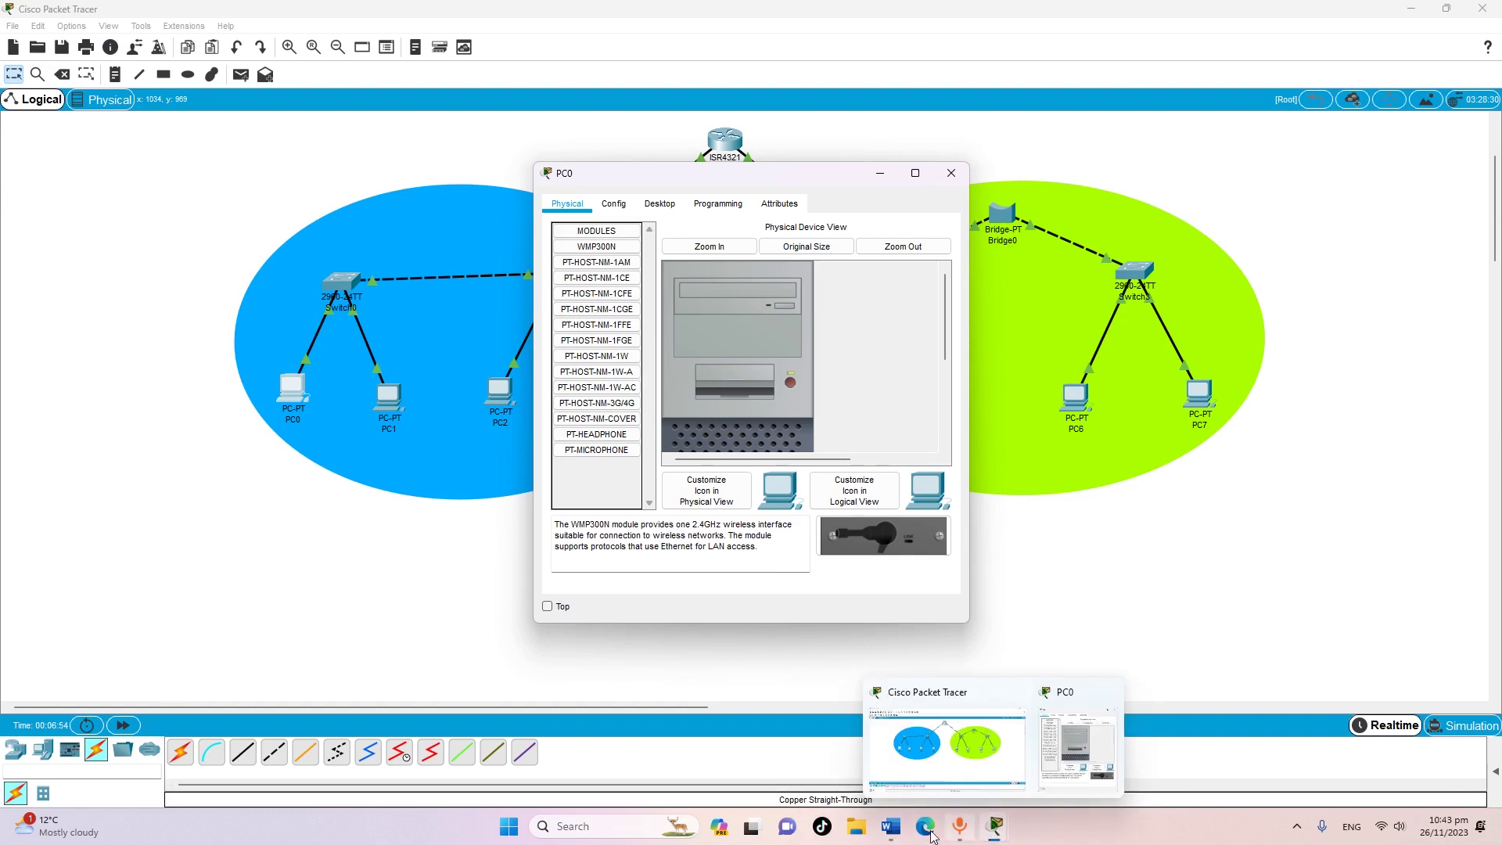
left_click(892, 826)
Copy gateway 192.168.6.1 from Word's table and bring PC0's configuration window back
left_click(942, 382)
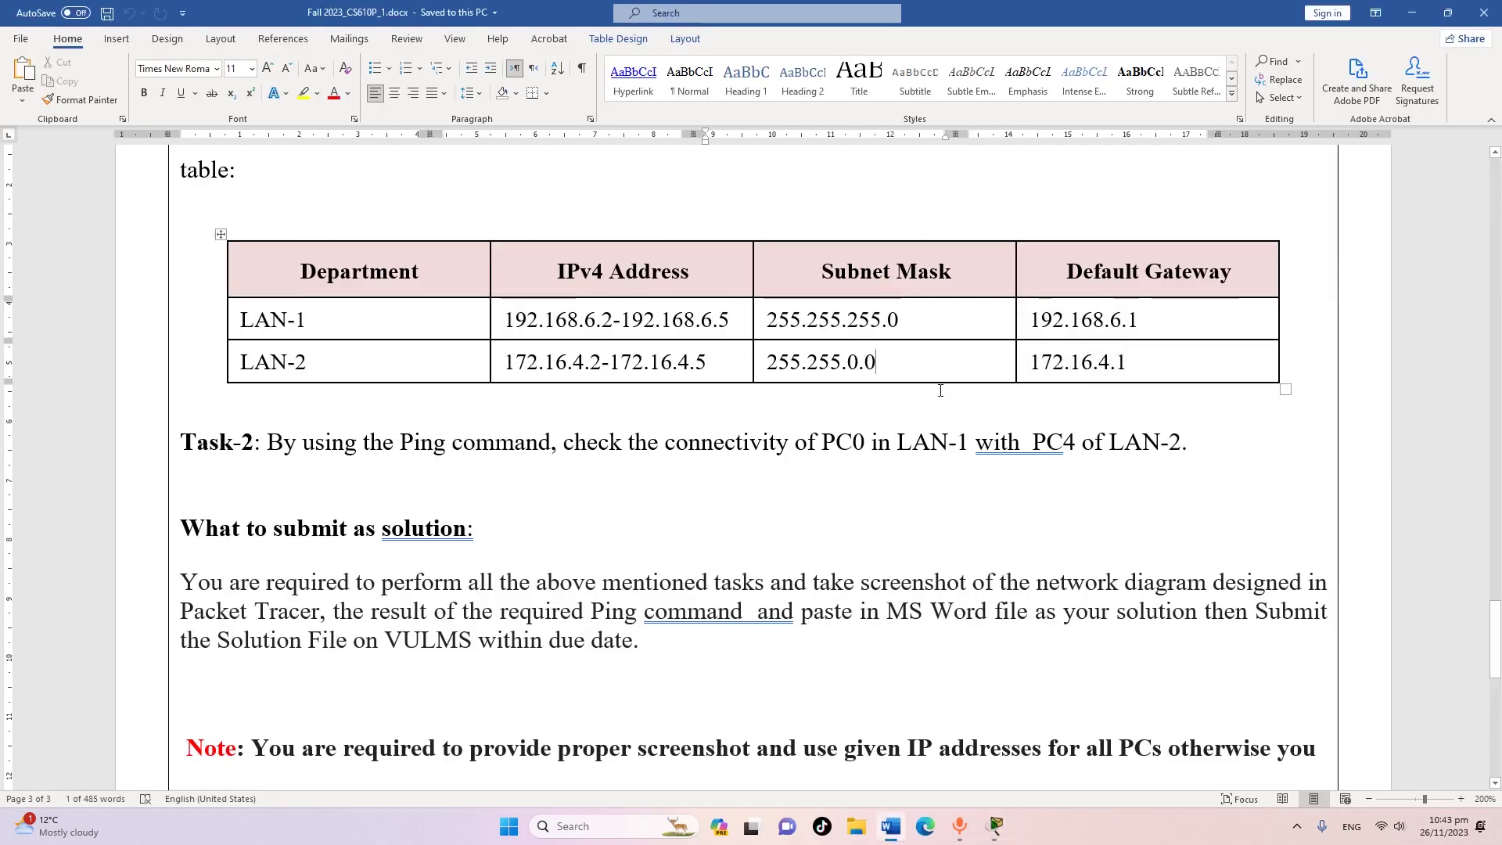
left_click_drag(1035, 317, 1139, 318)
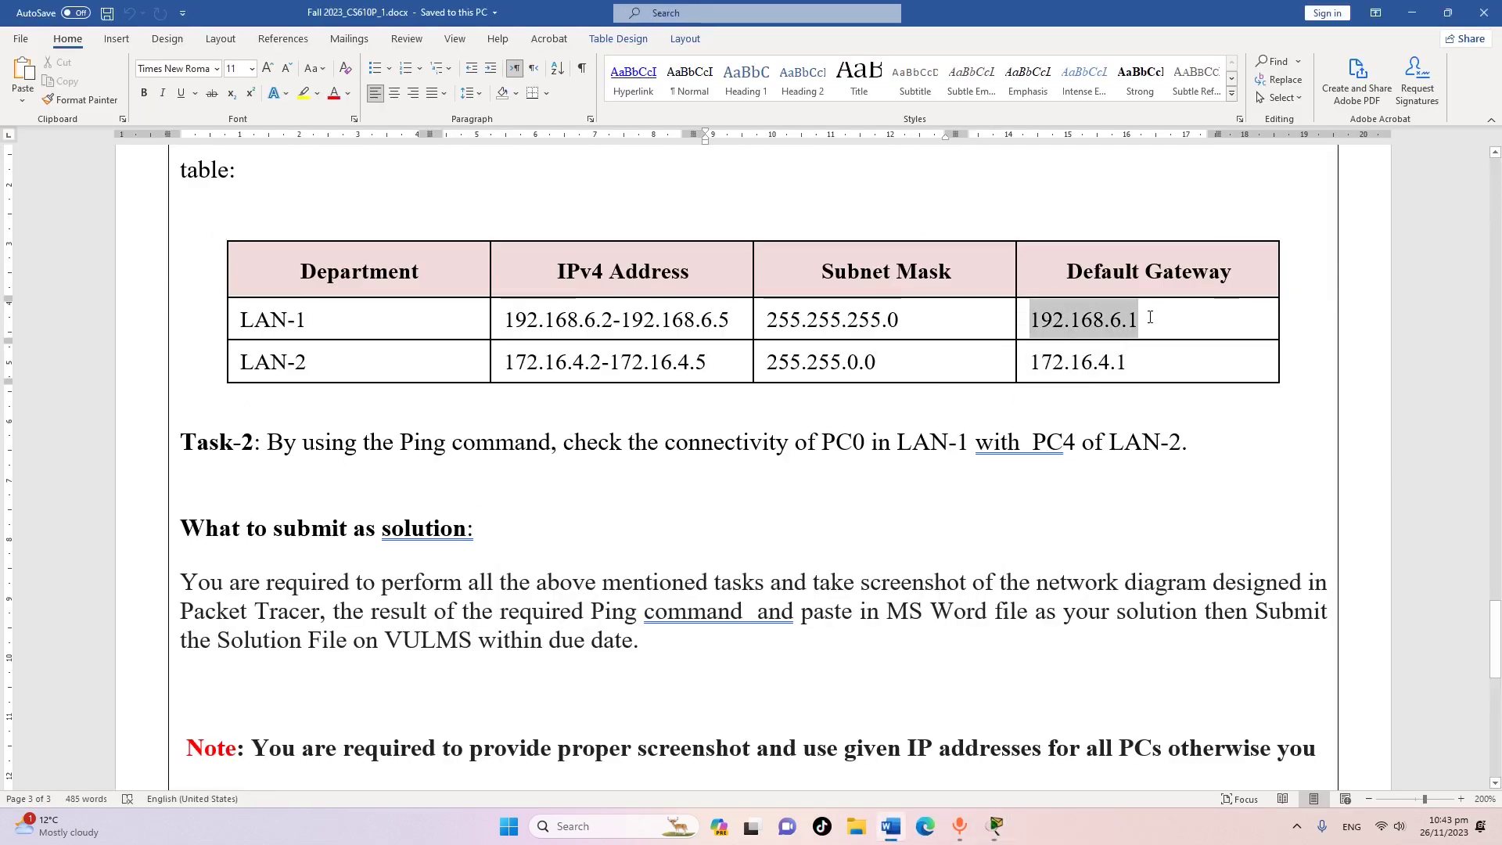
right_click(1112, 318)
left_click(1152, 350)
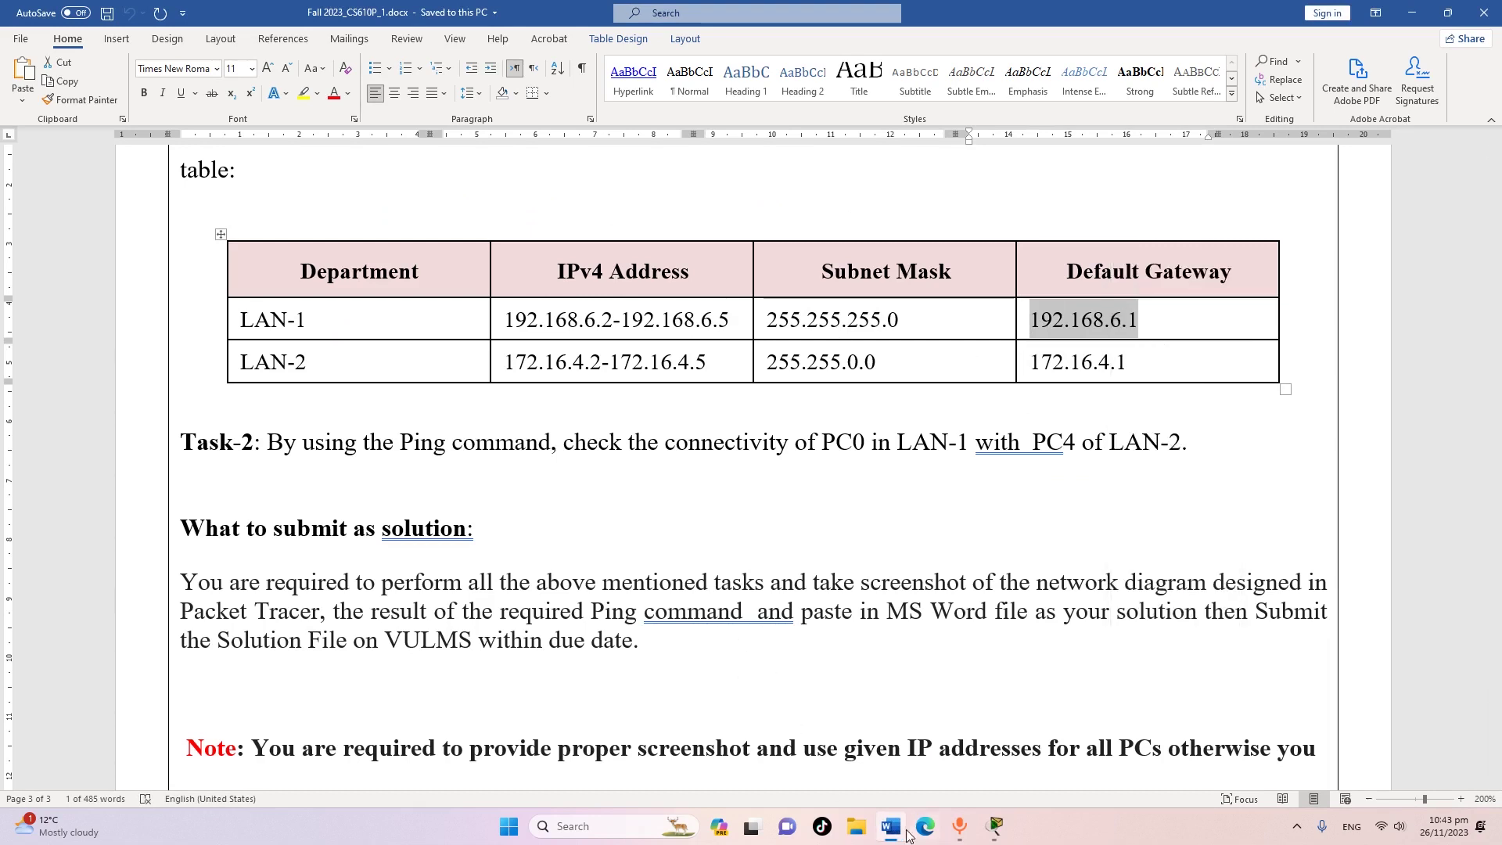
left_click(995, 826)
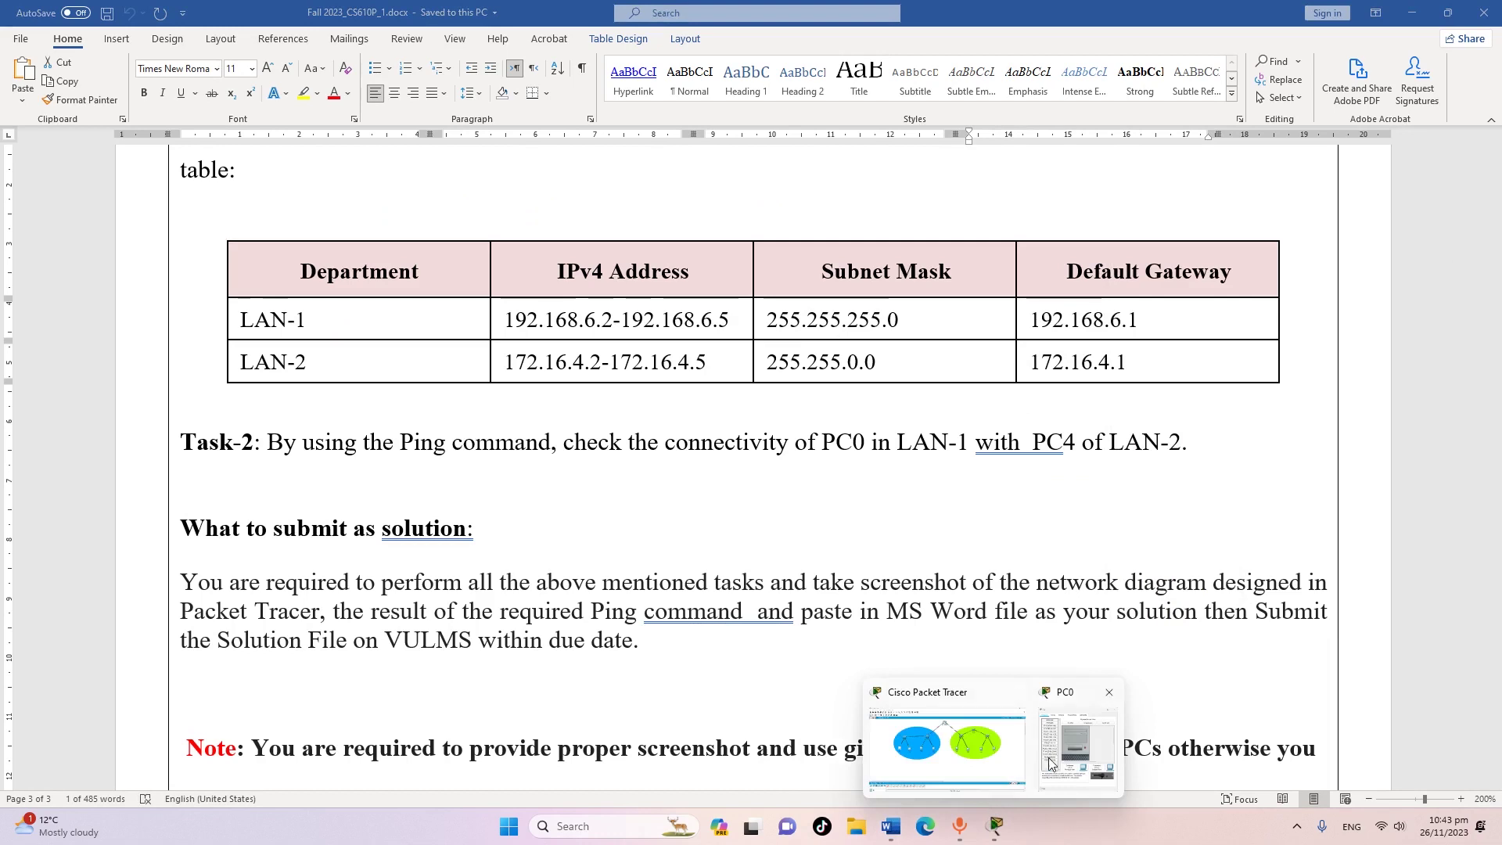
left_click(1077, 743)
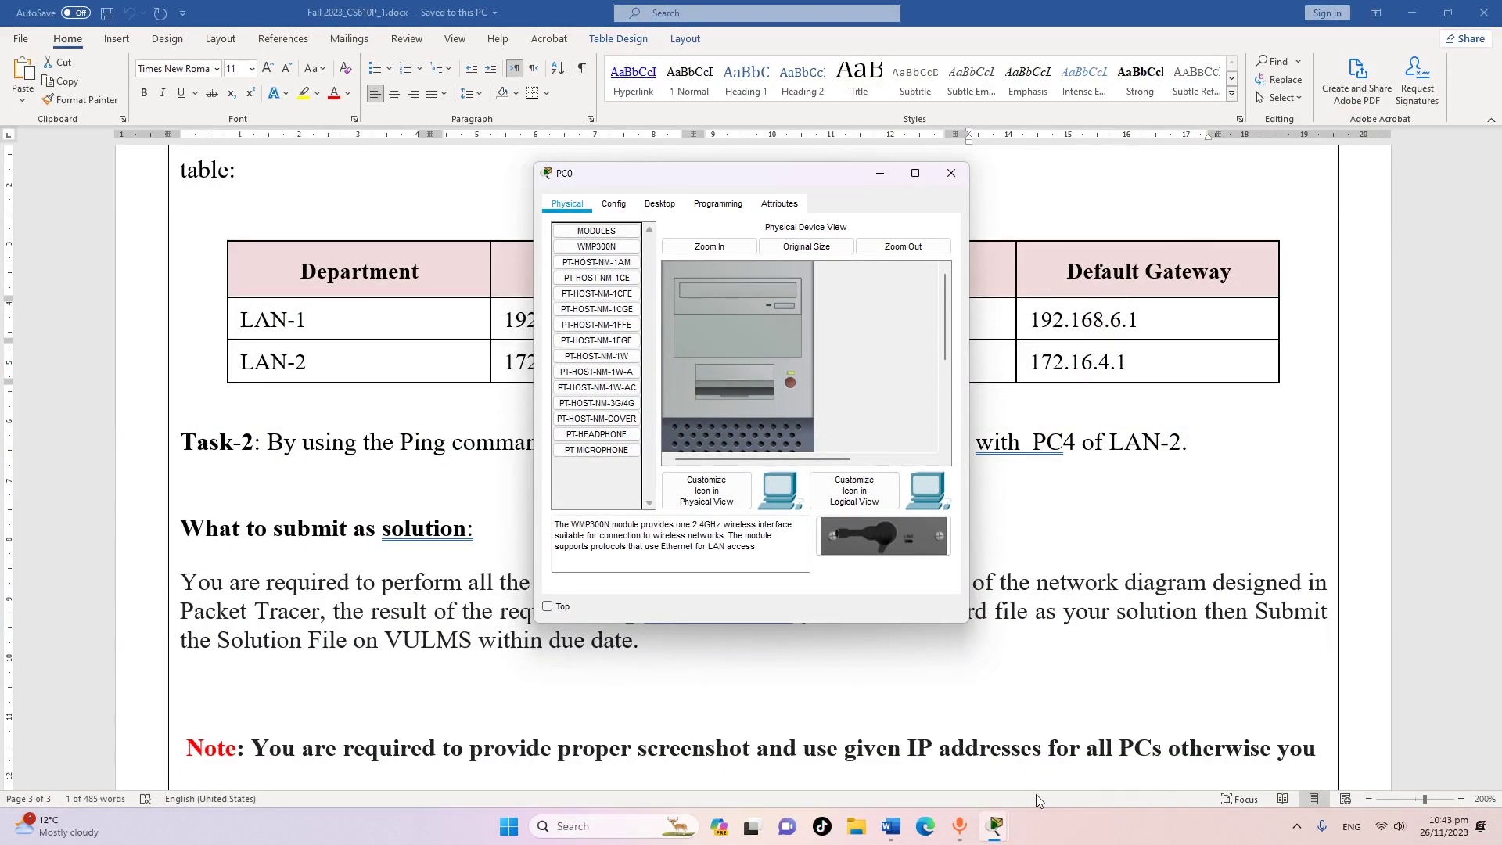
Set PC0's default gateway to 192.168.6.1 in its Config settings
mouse_move(995, 826)
left_click(995, 778)
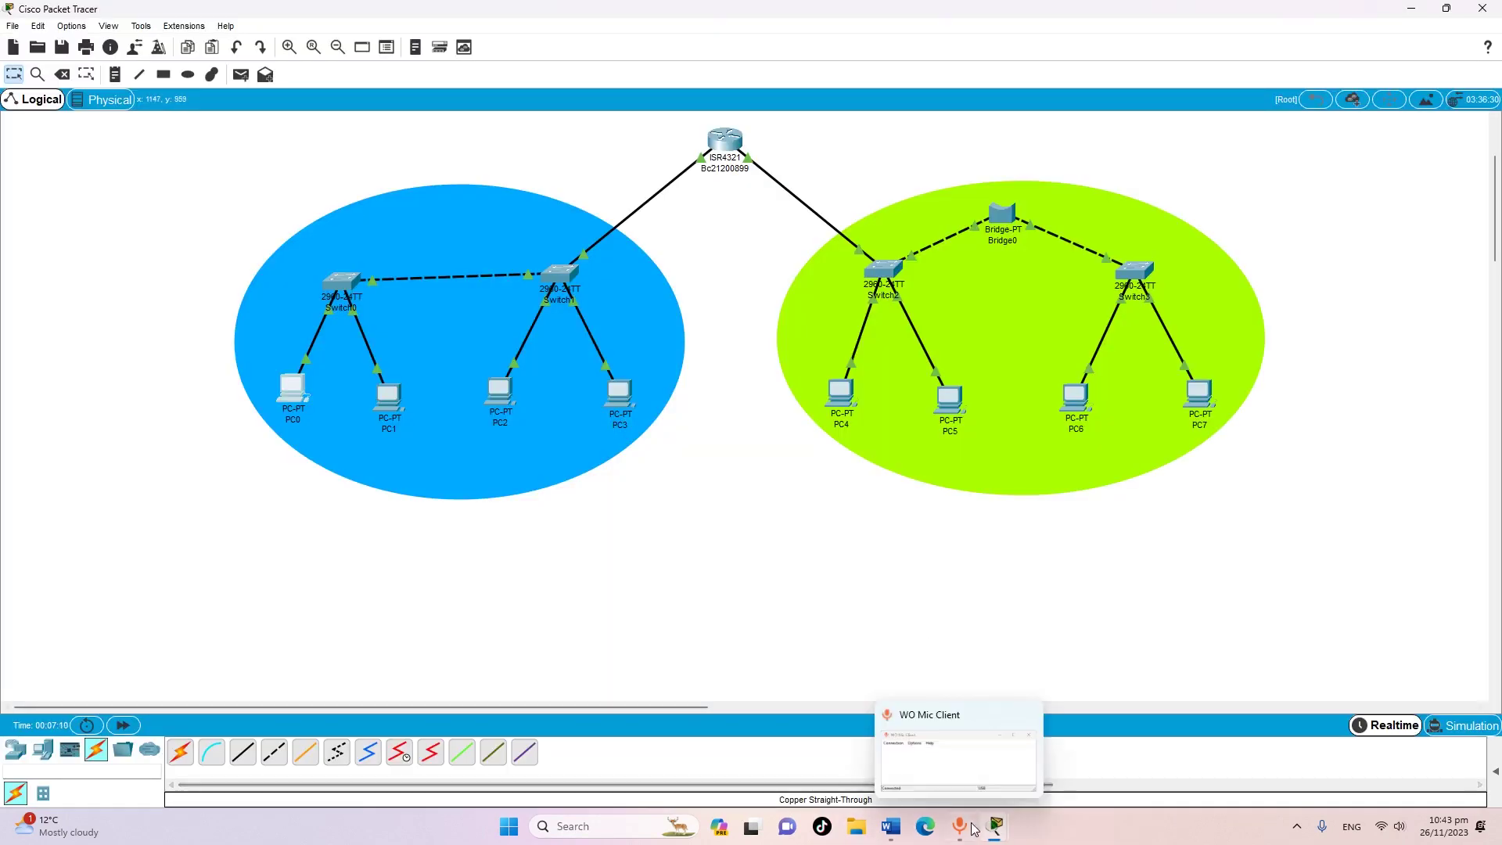
left_click(1062, 771)
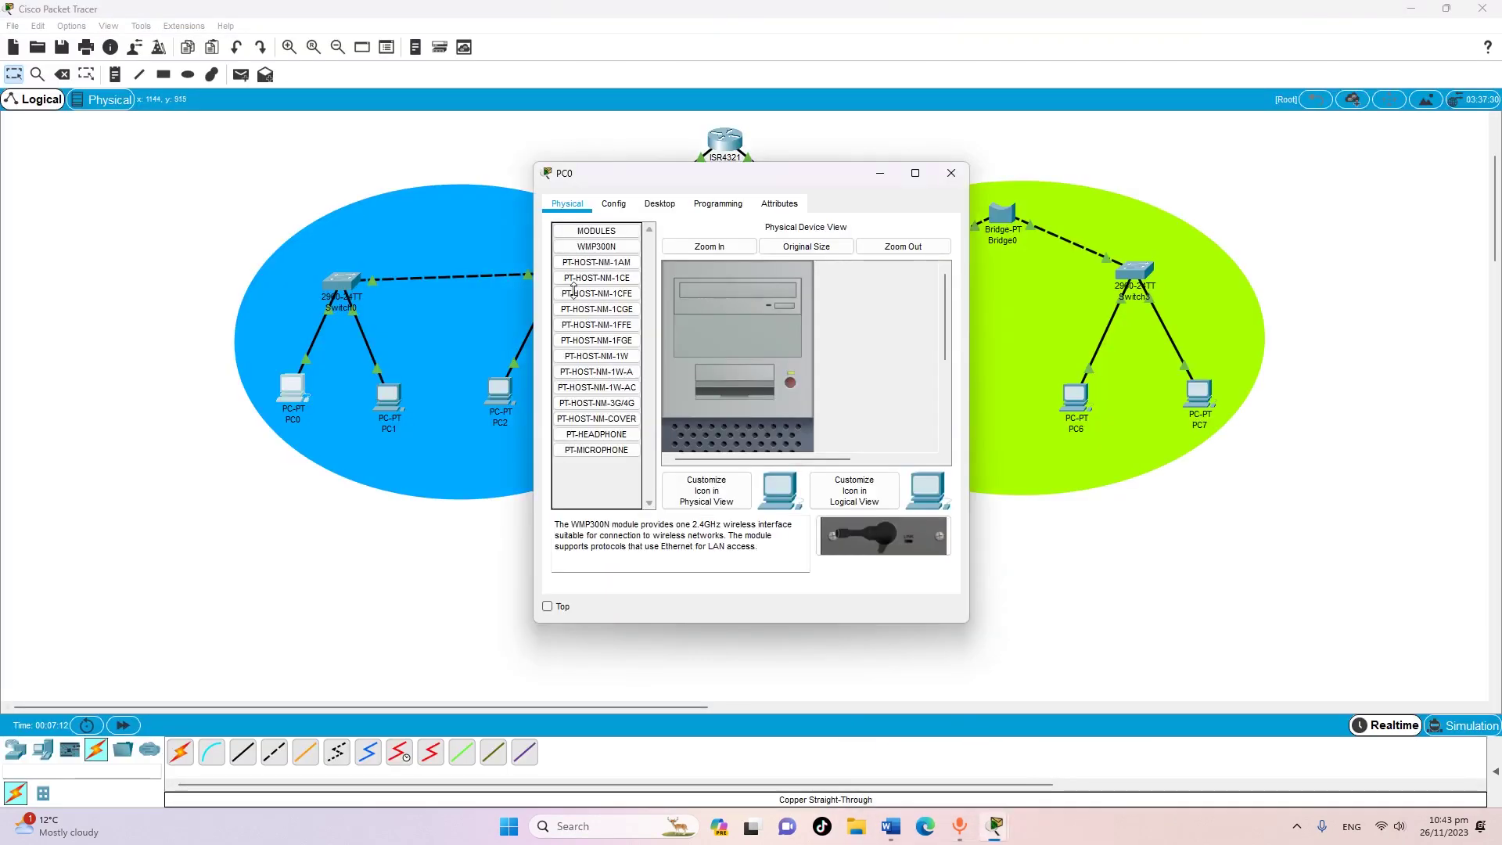
left_click(614, 204)
right_click(765, 377)
left_click(806, 463)
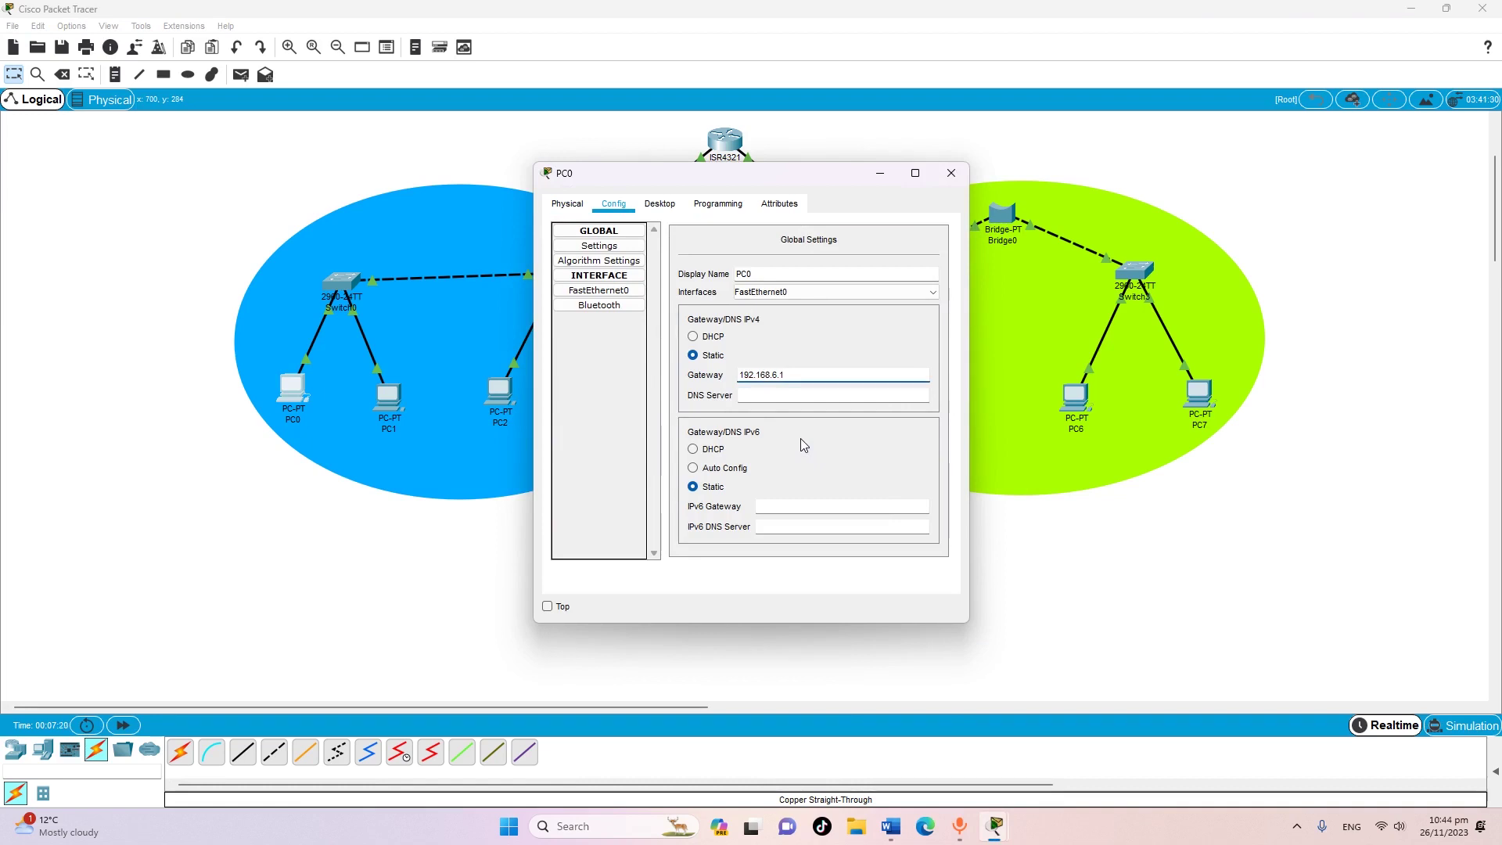
Give PC0's FastEthernet0 IP 192.168.6.2 with mask 255.255.255.0 and close the window
left_click(597, 291)
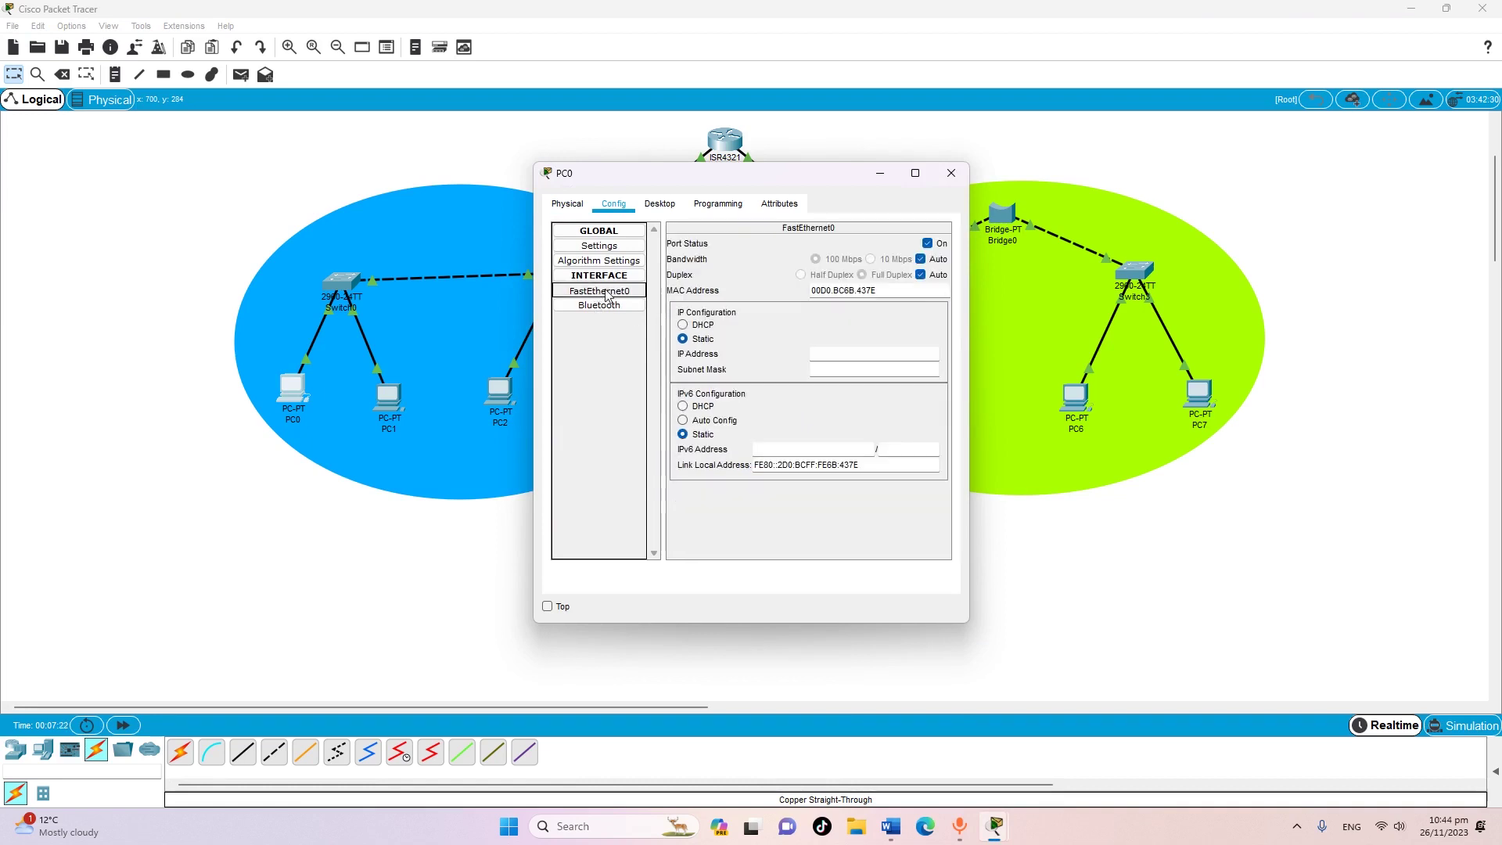
right_click(842, 359)
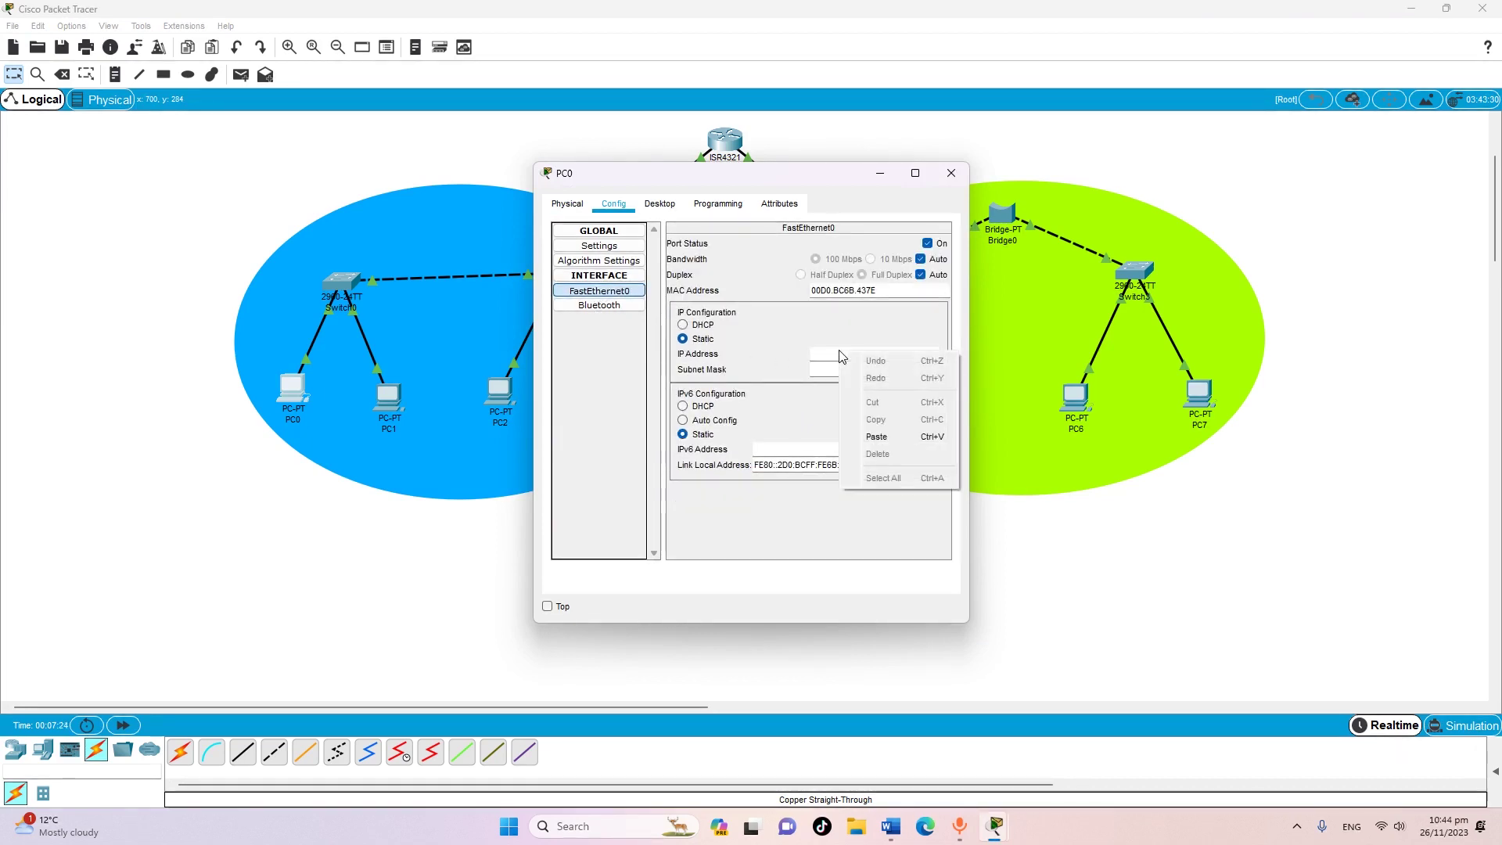
left_click(888, 444)
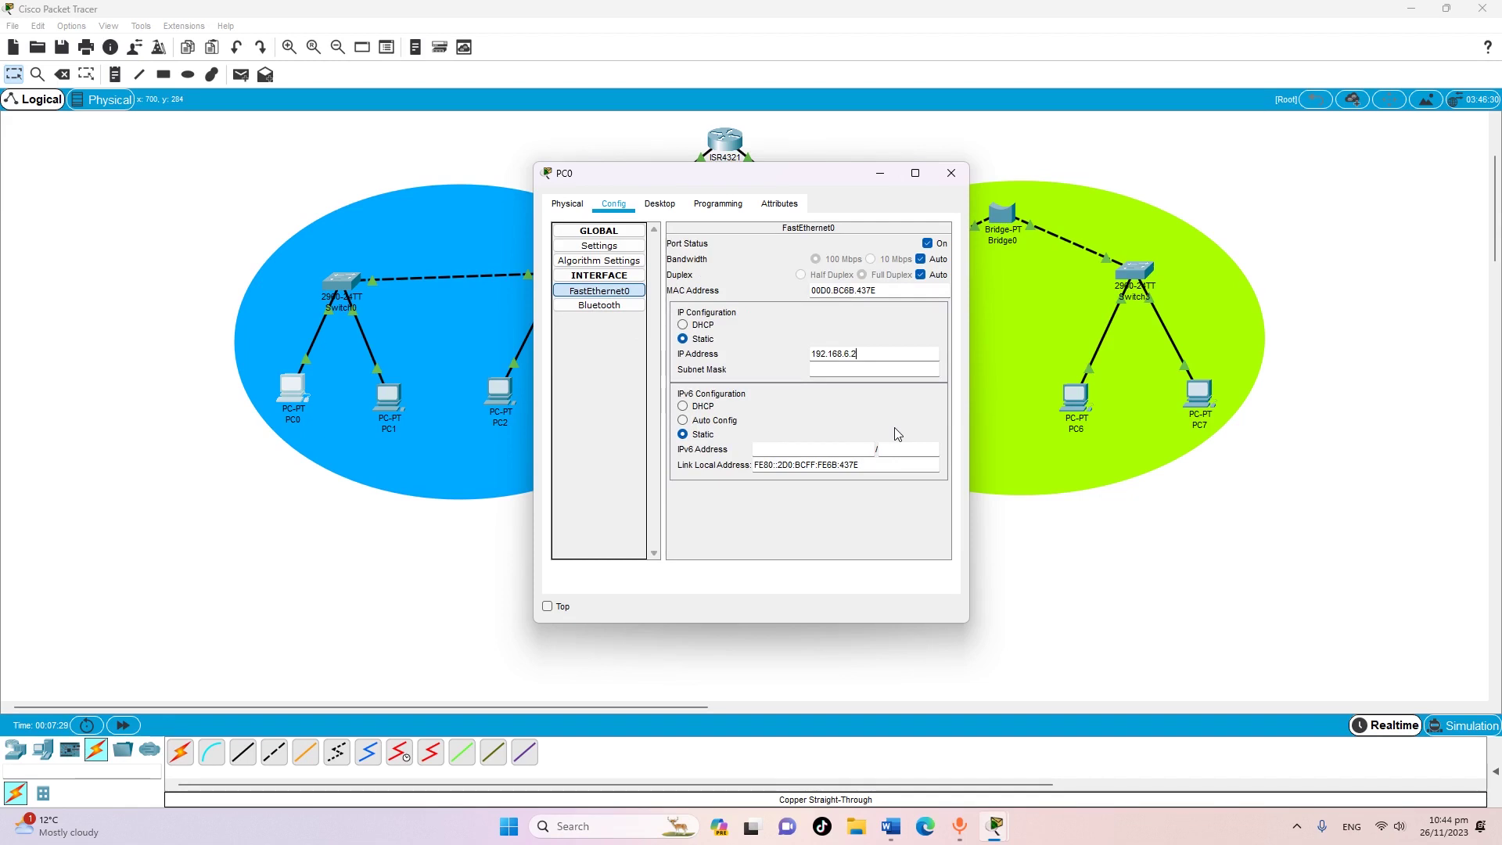
key("Return")
left_click(952, 176)
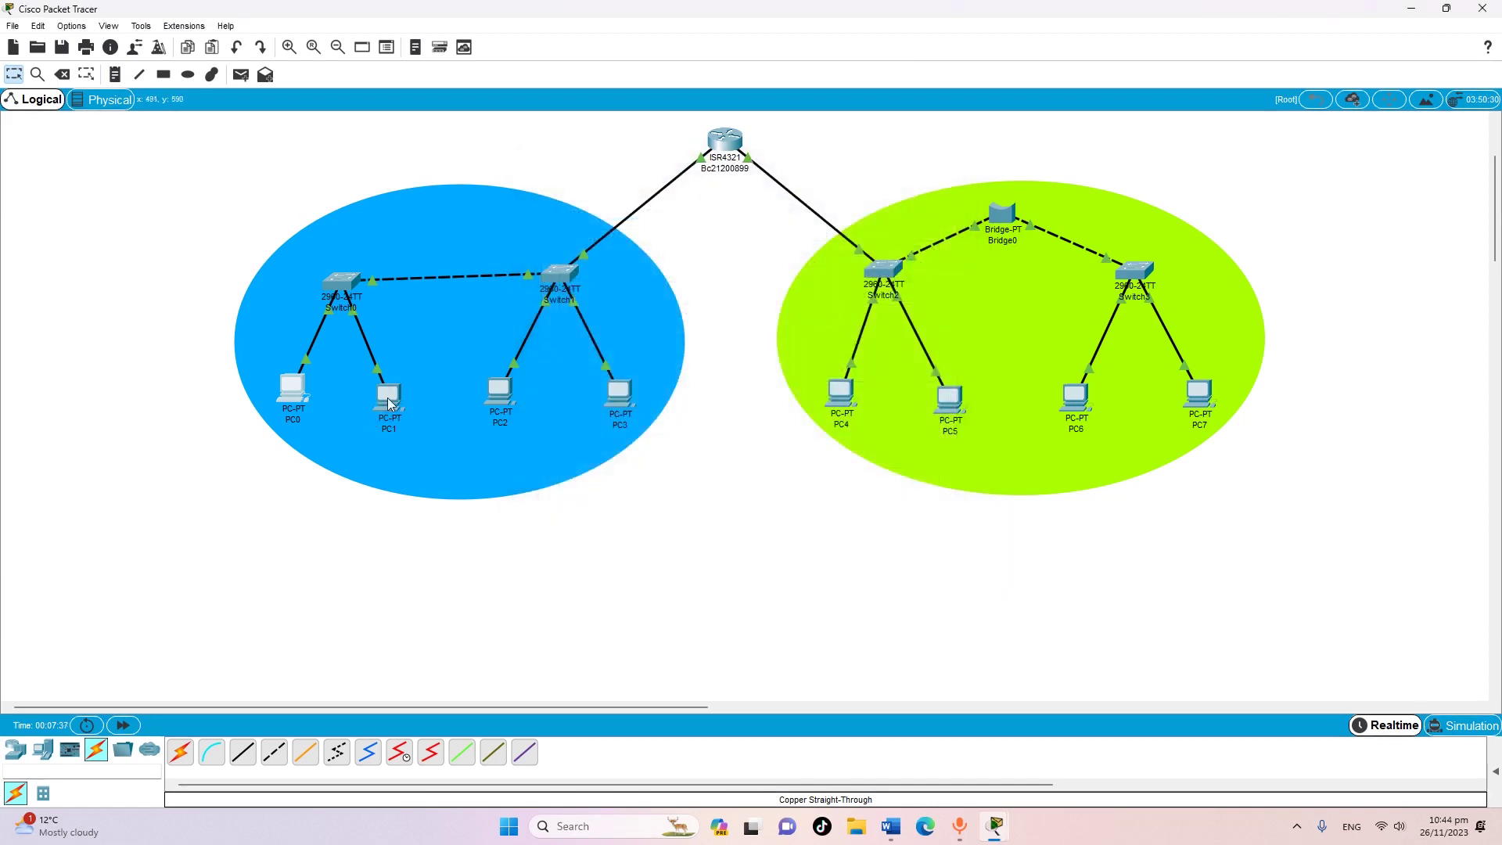
Re-enter PC1's gateway and FastEthernet0 IP from the pasted 192.168.6.1, then close PC1
left_click(389, 404)
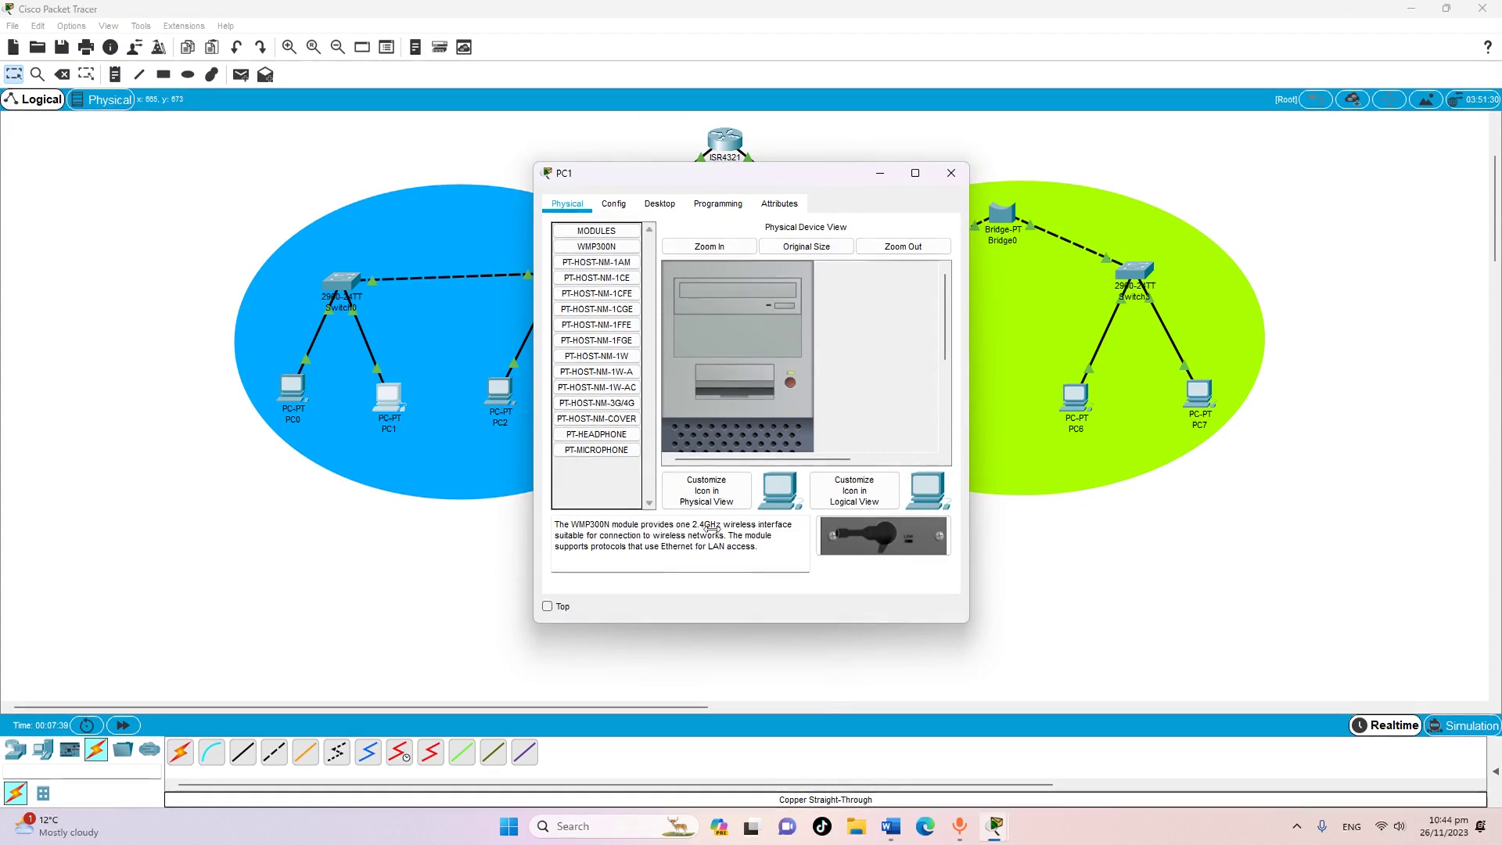
left_click(615, 203)
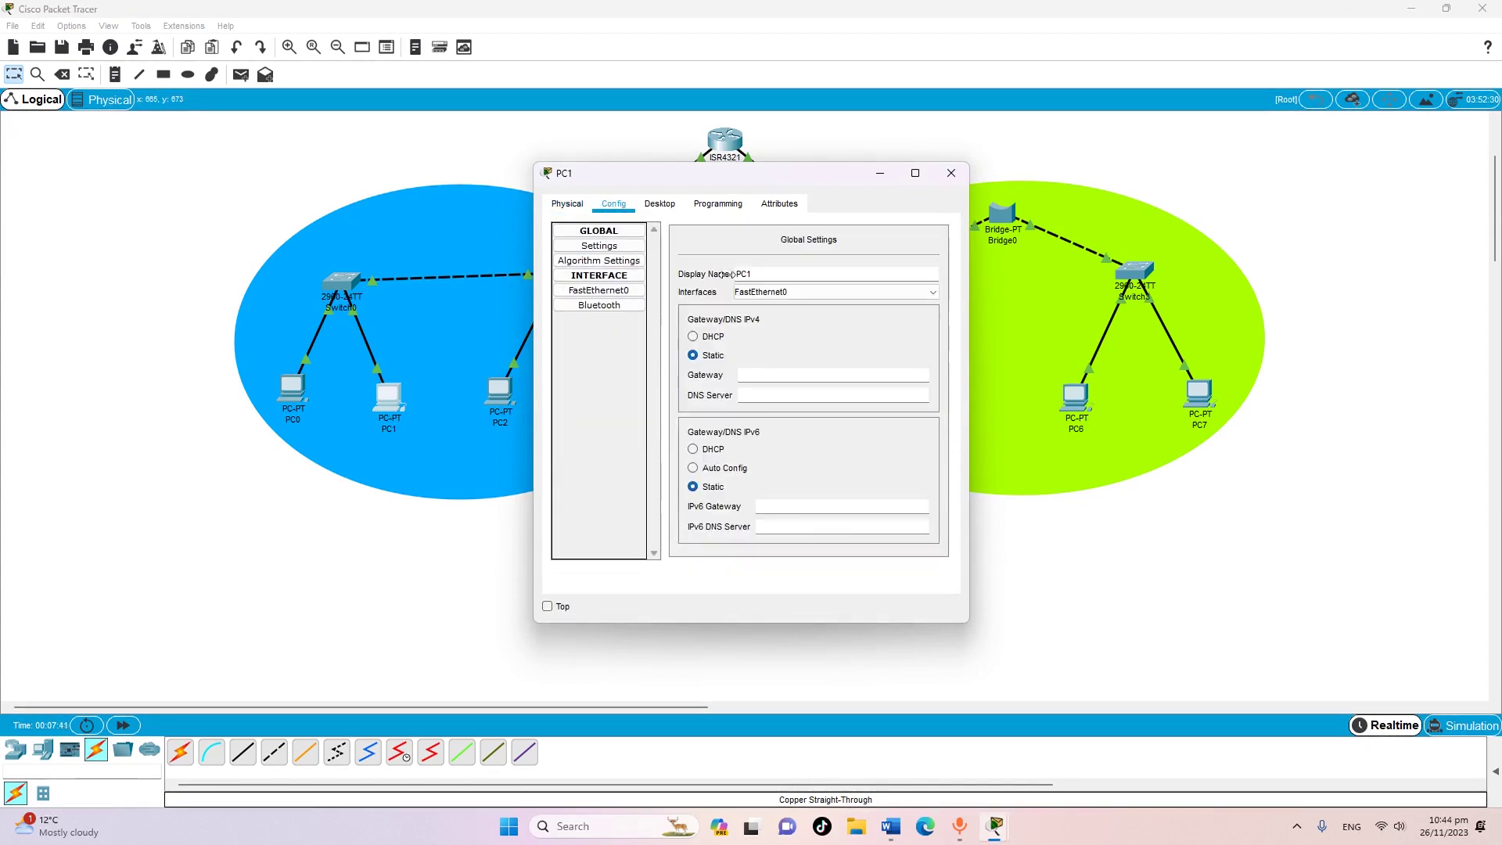
right_click(768, 377)
left_click(607, 292)
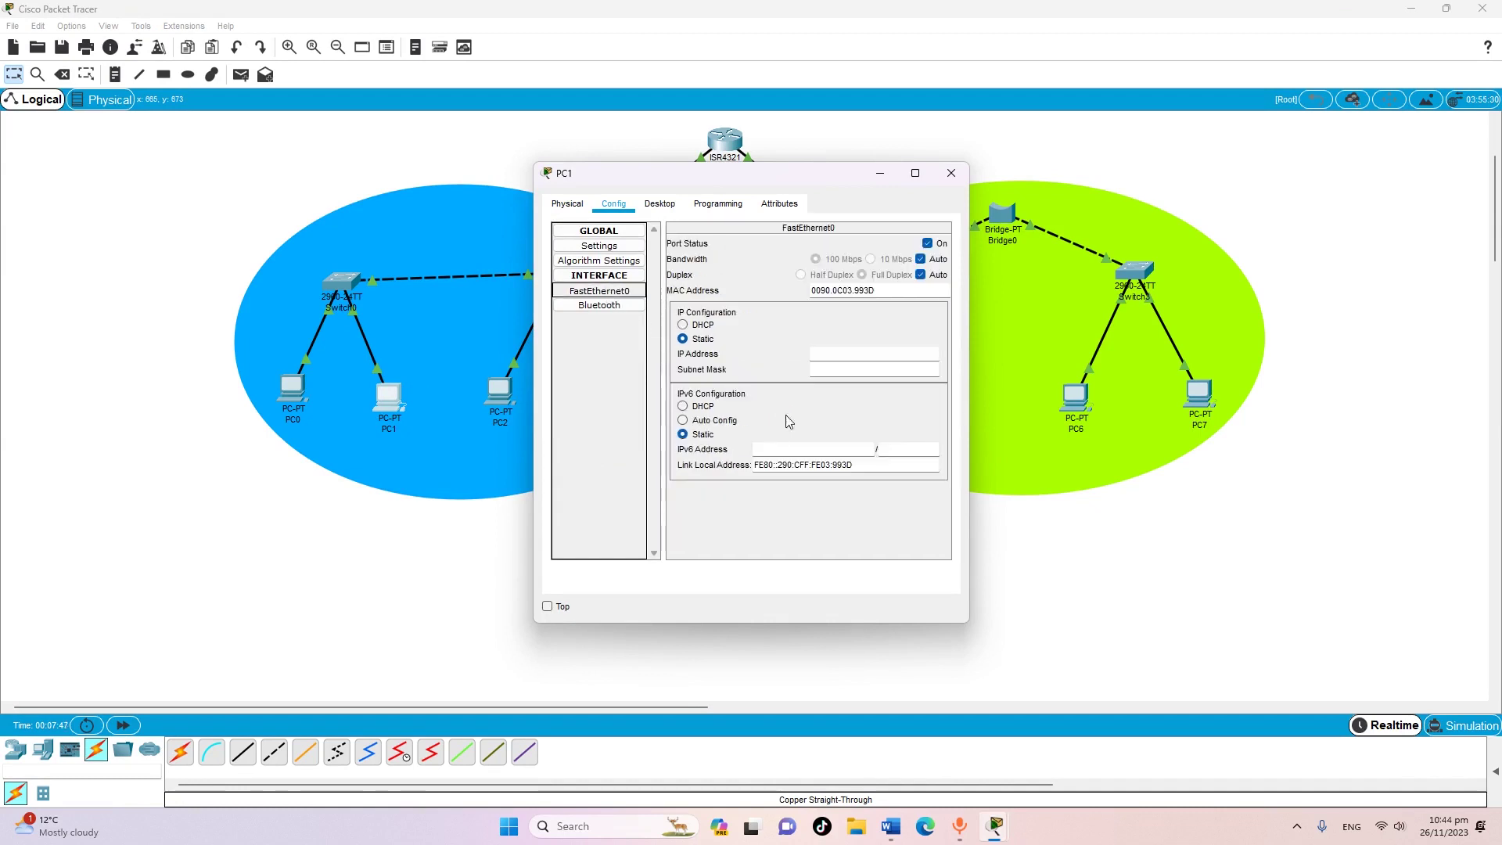
right_click(850, 360)
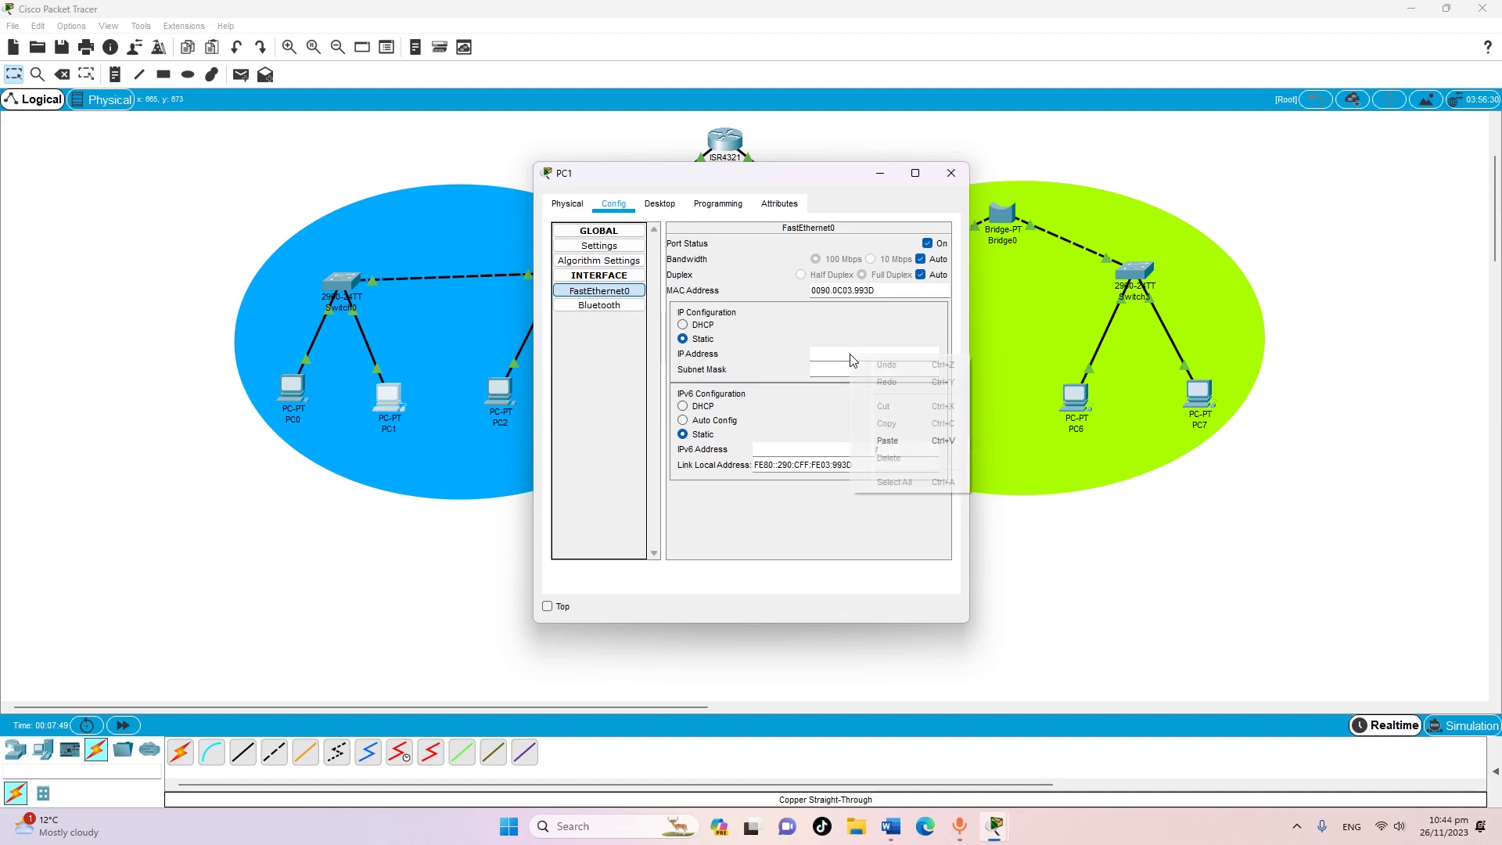
left_click(893, 441)
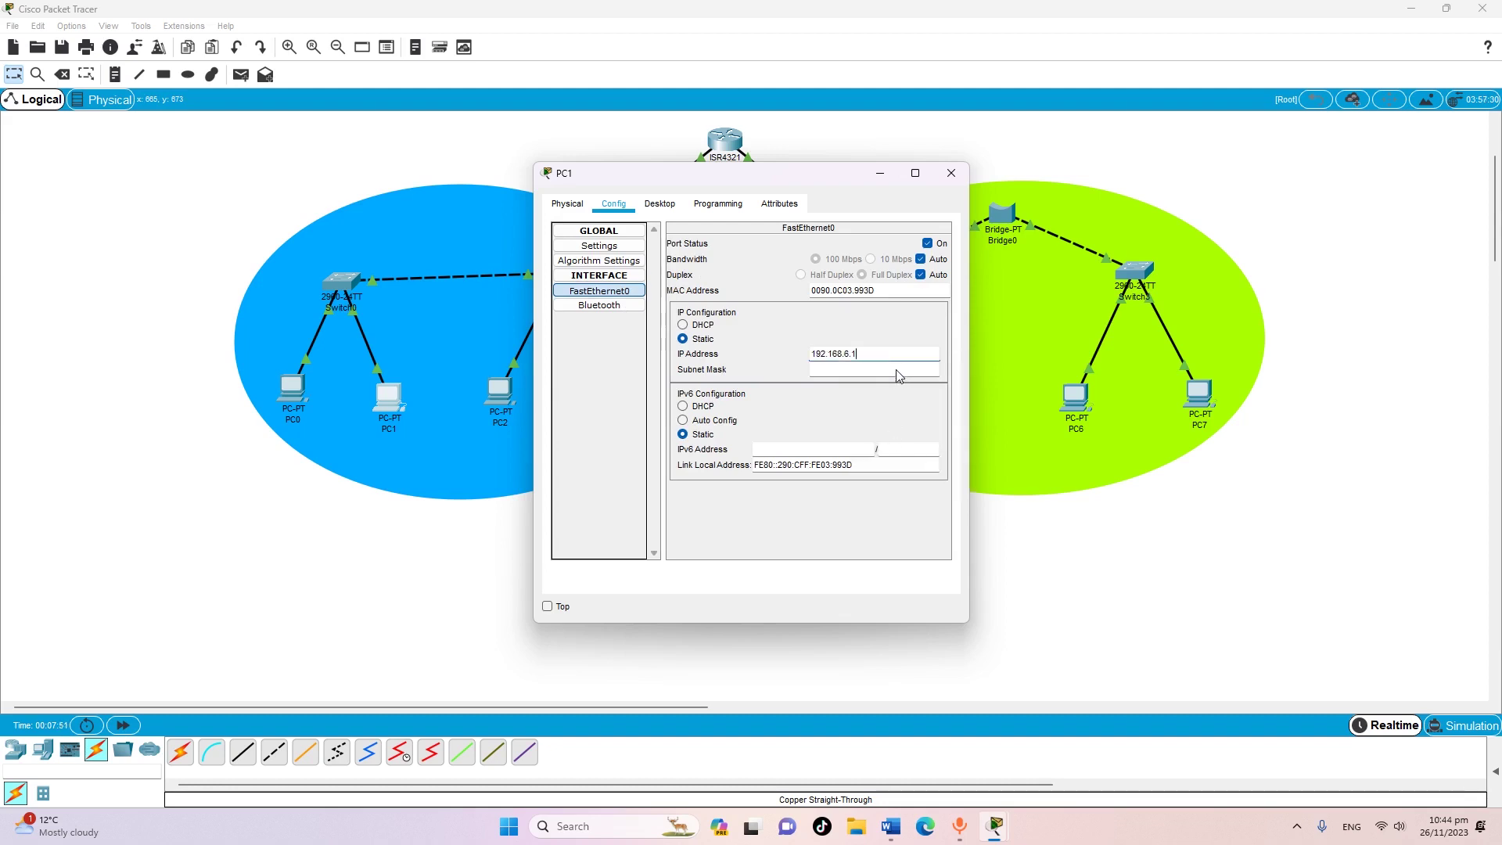
key("BackSpace")
key("Return")
left_click(951, 173)
Give PC2 gateway 192.168.6.1 and IP address 192.168.6.4, then close its window
left_click(495, 395)
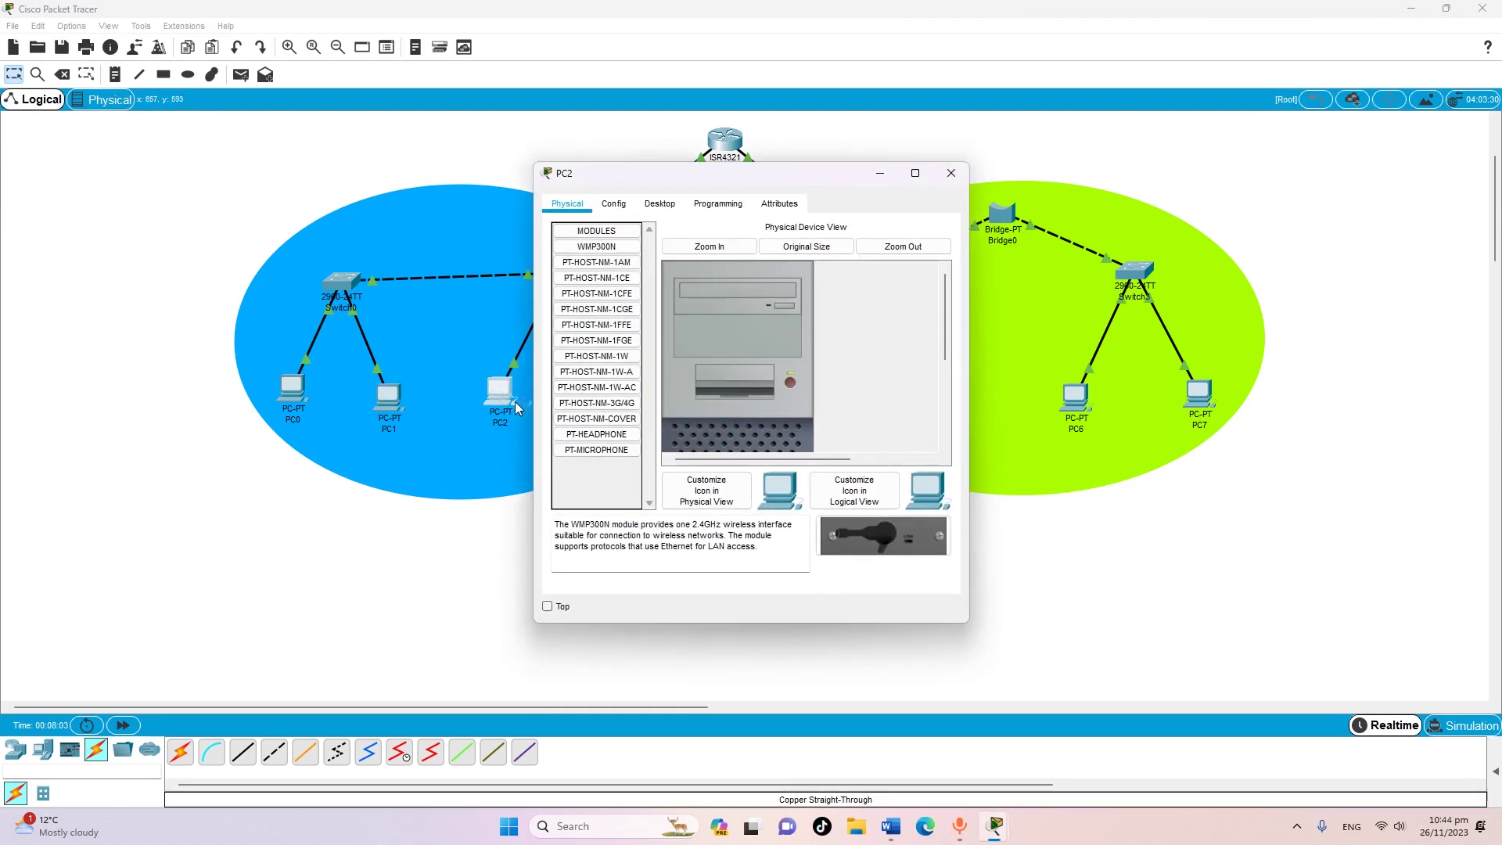
left_click(613, 204)
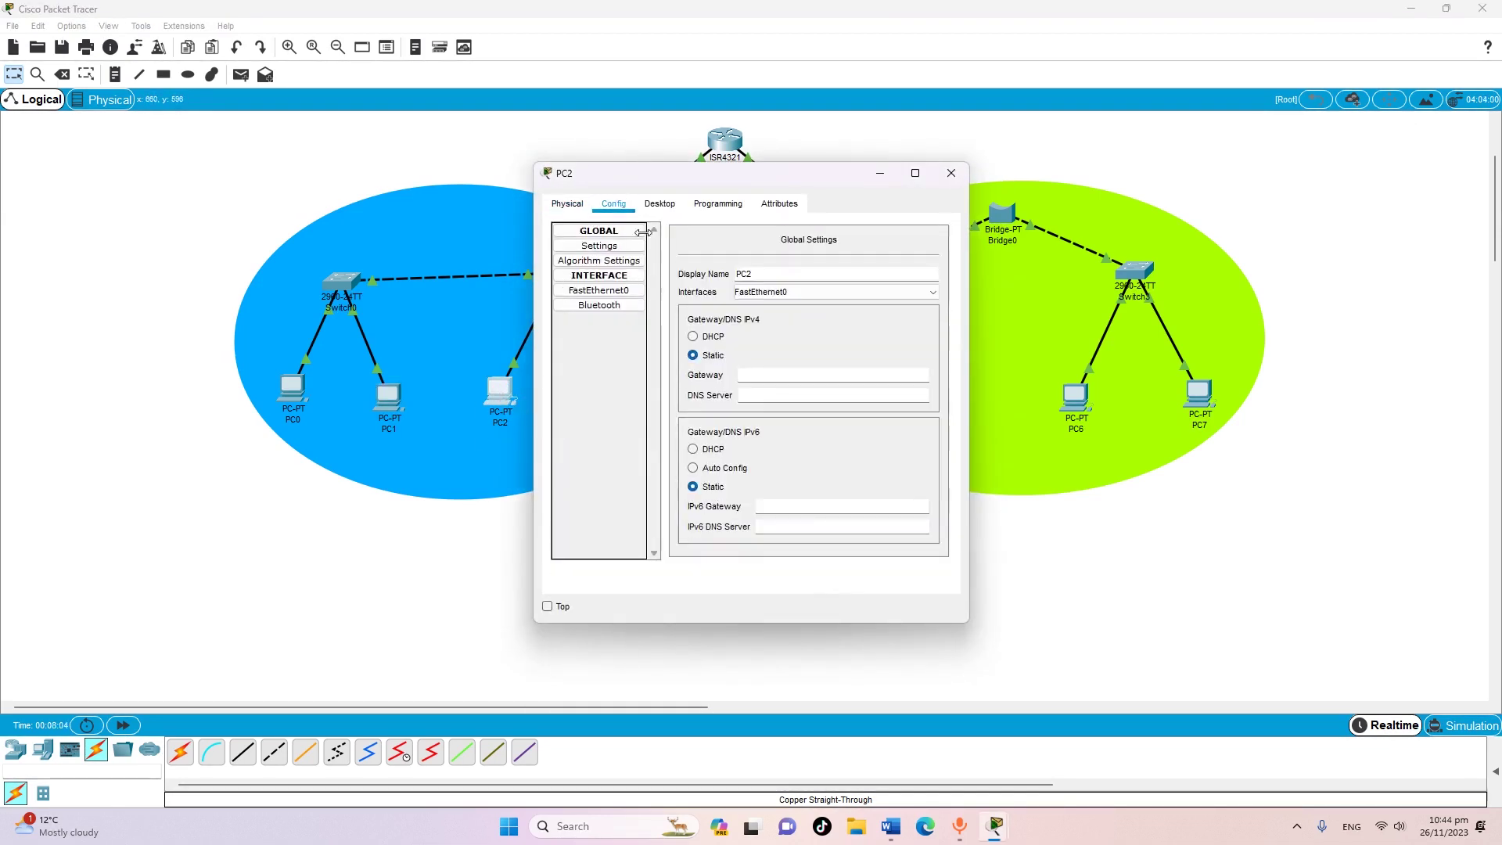
right_click(756, 379)
left_click(800, 467)
left_click(606, 291)
right_click(841, 356)
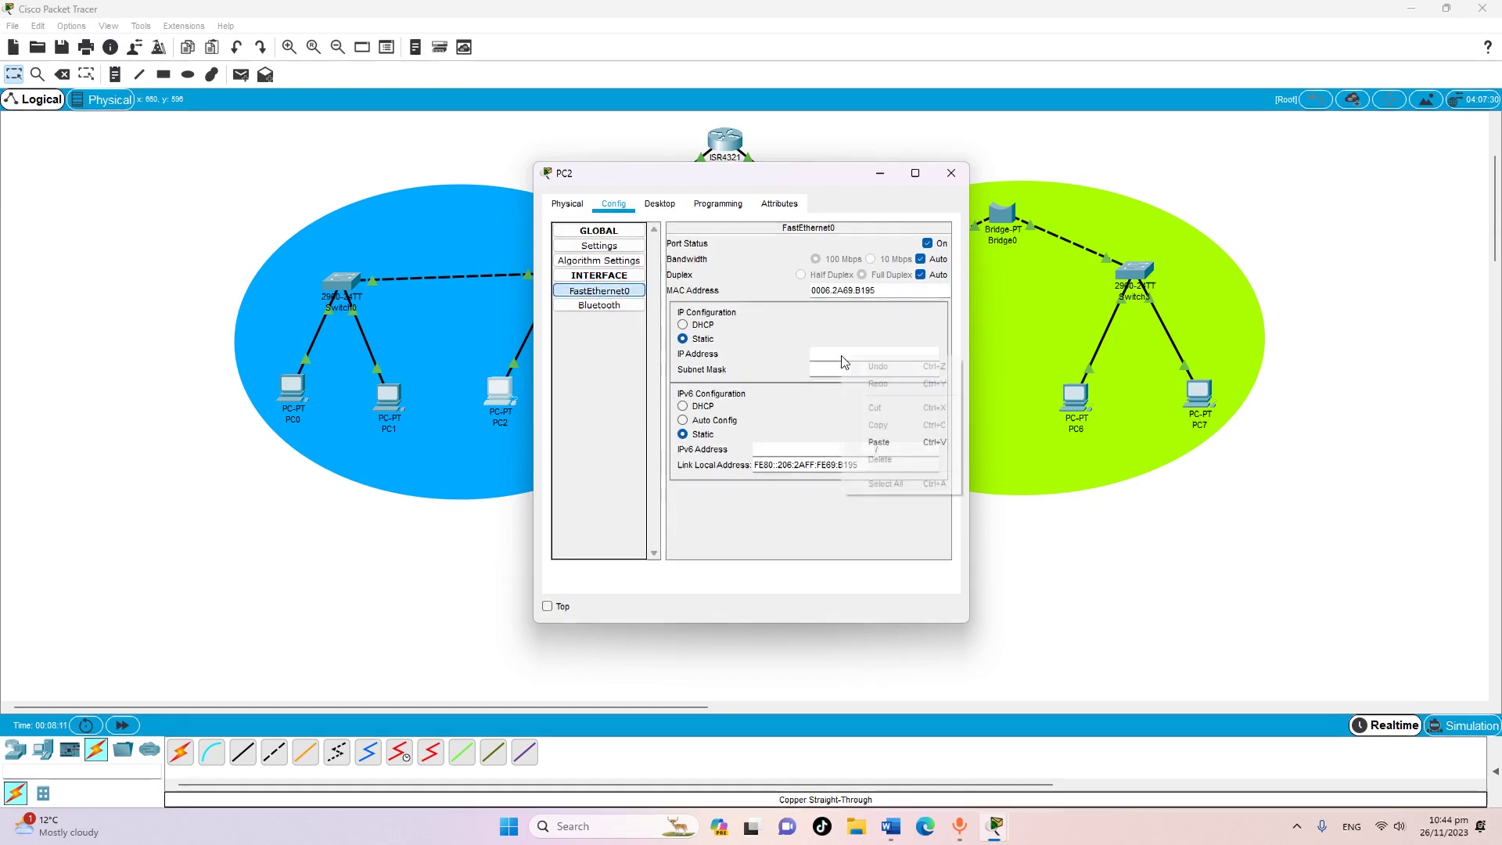
left_click(882, 443)
key("BackSpace")
type("4")
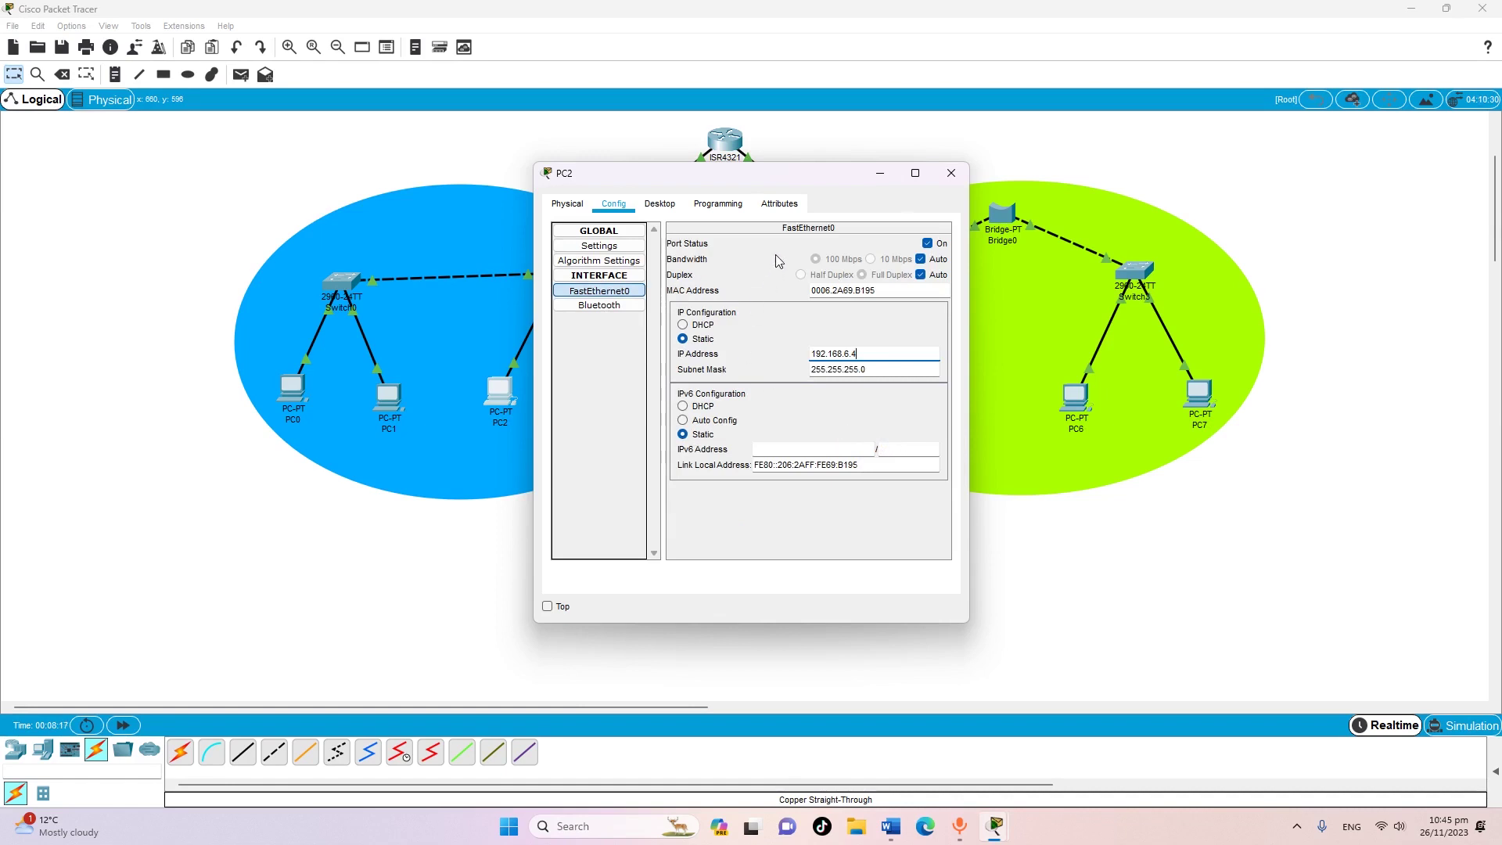
left_click(950, 174)
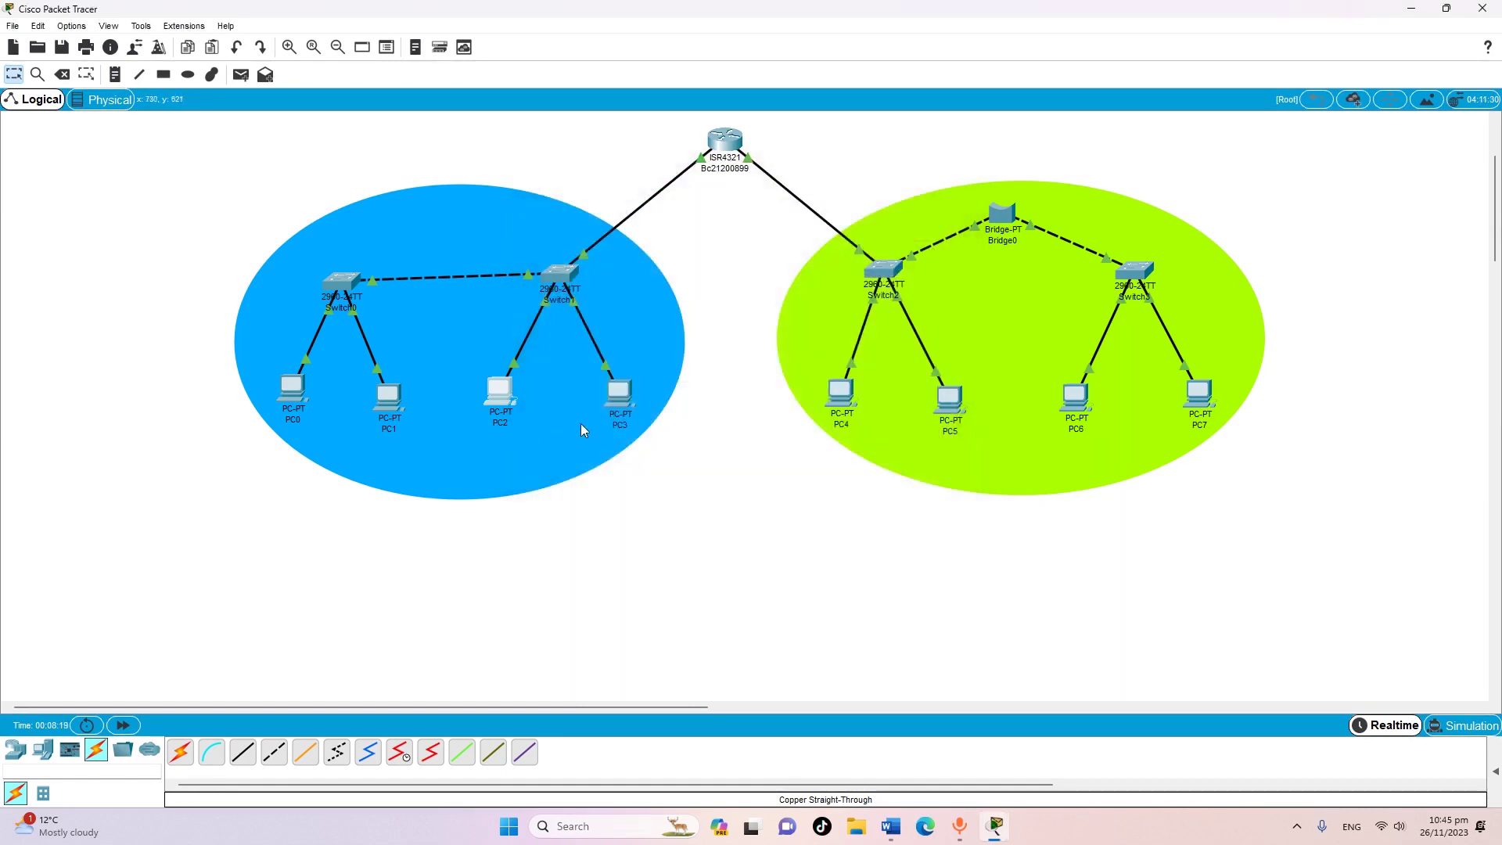
Paste 192.168.6.1 as PC3's gateway and set its FastEthernet0 IP to 192.168.6.5
left_click(616, 409)
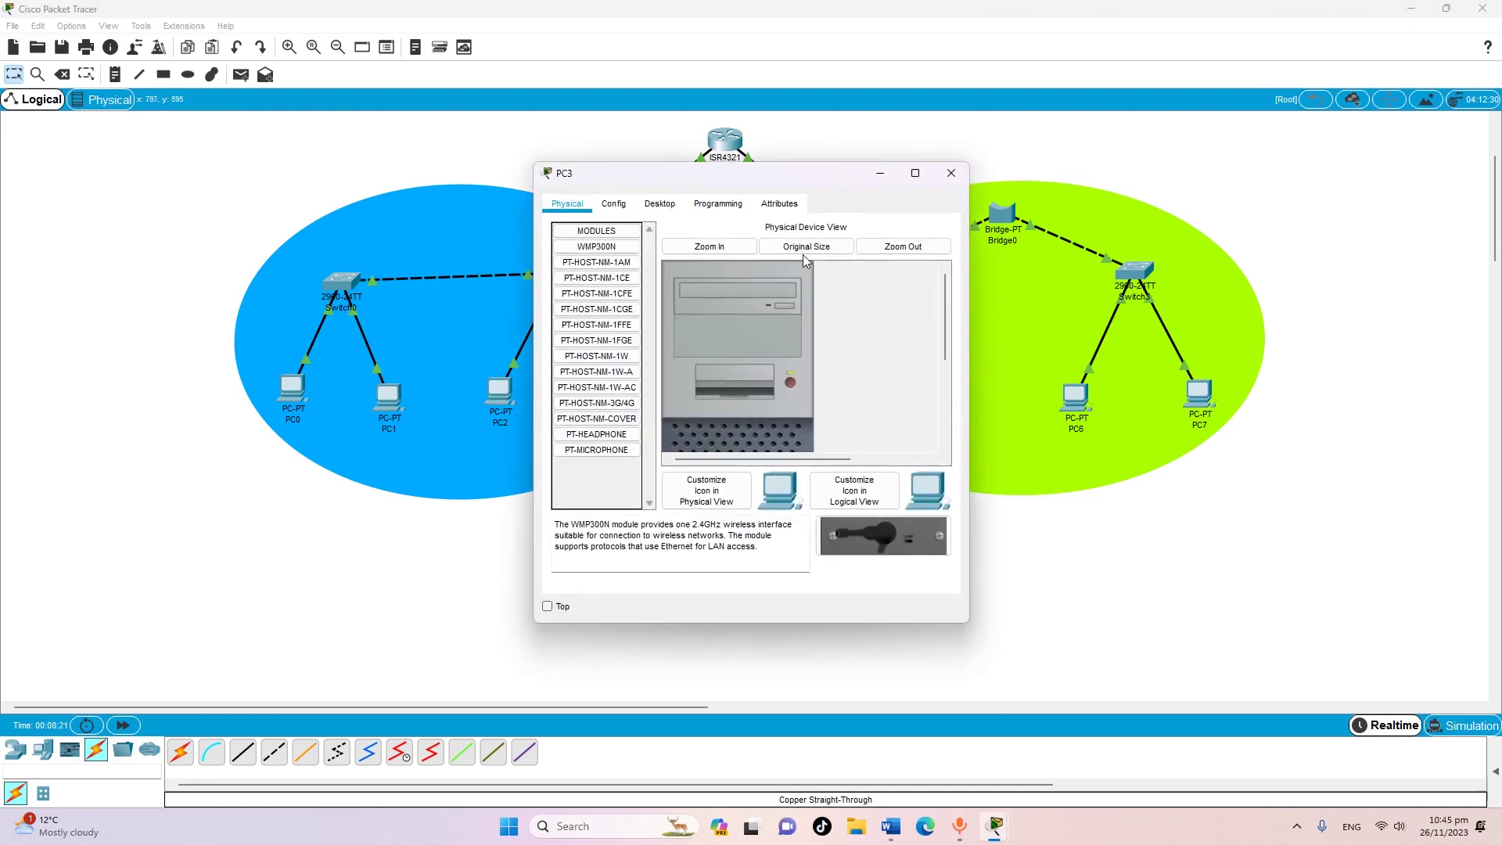
left_click(615, 205)
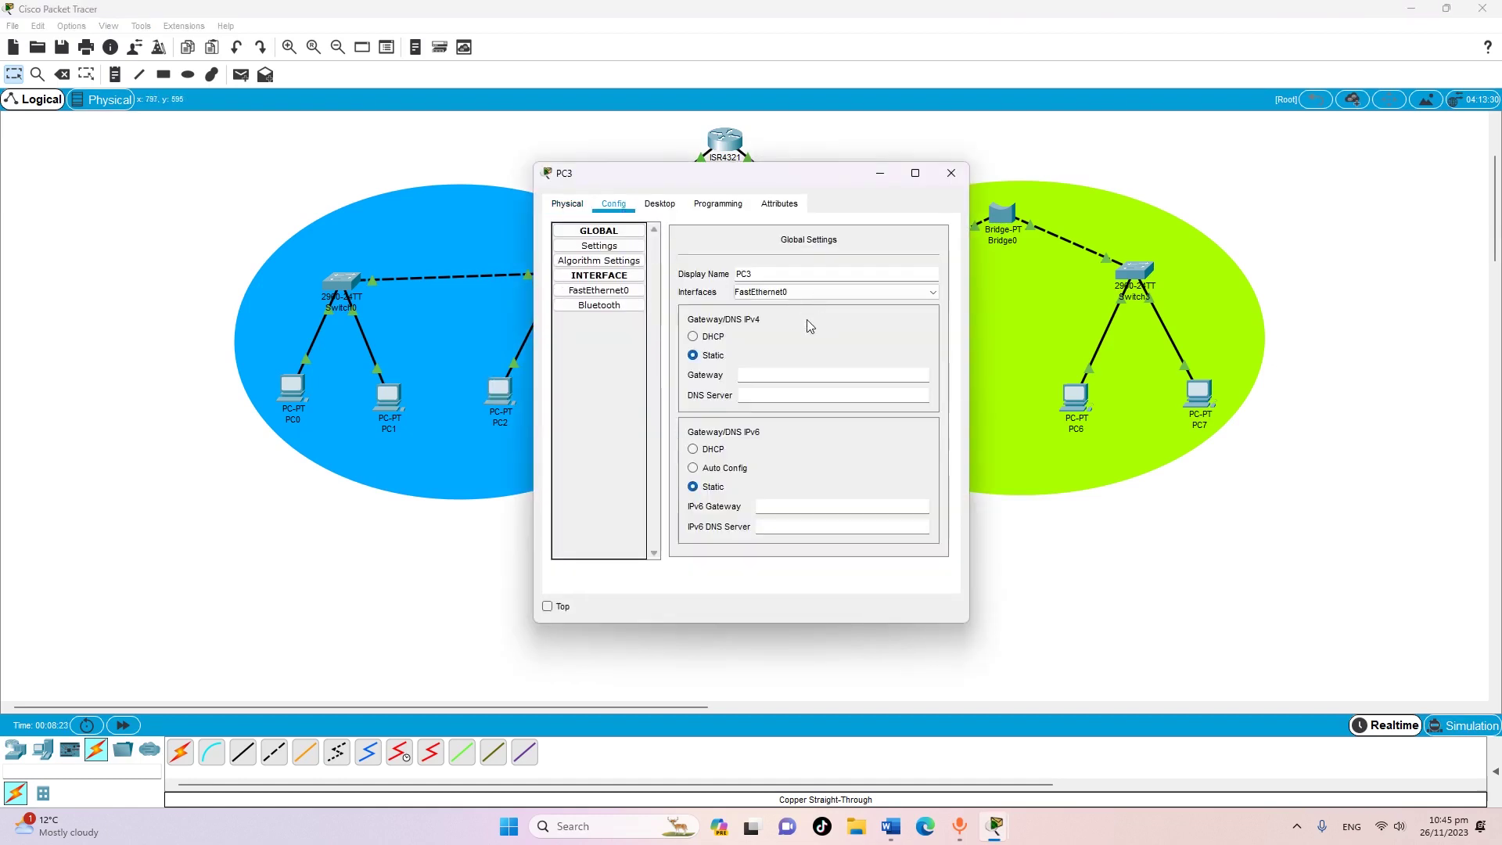
right_click(767, 380)
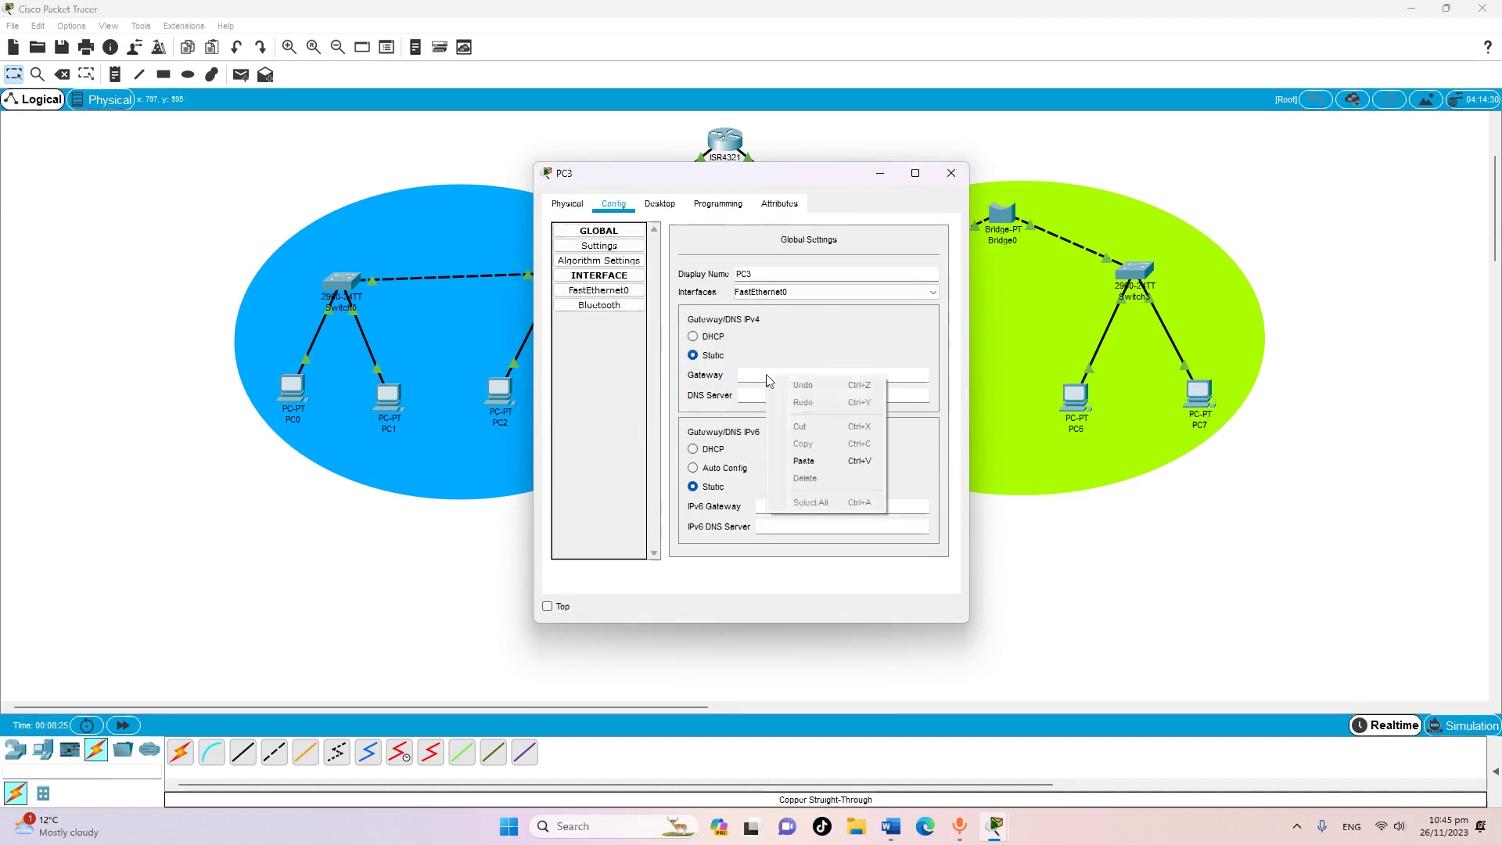
left_click(805, 461)
left_click(618, 294)
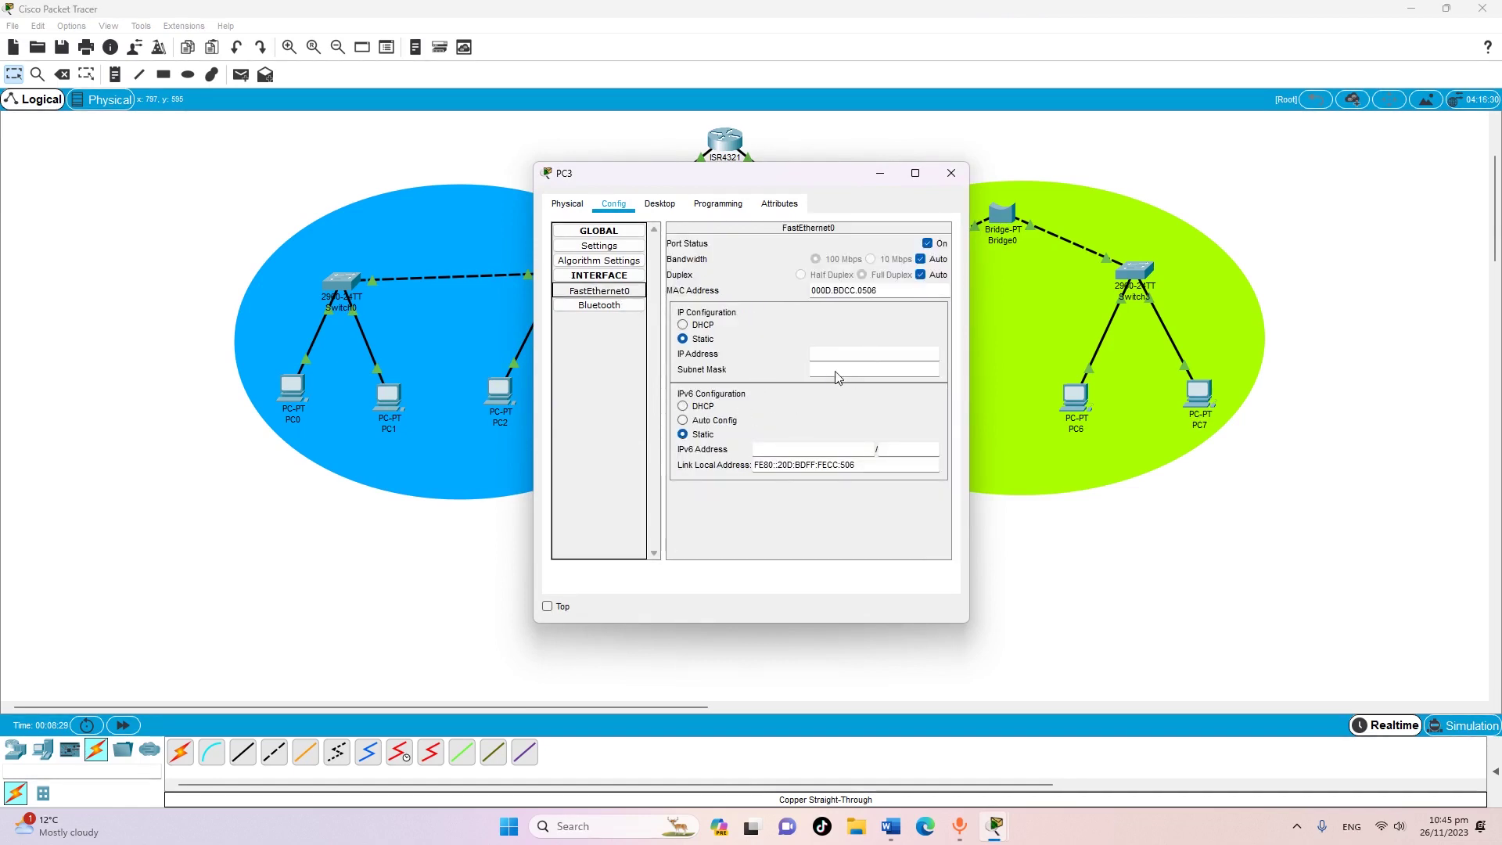
left_click(836, 356)
right_click(839, 363)
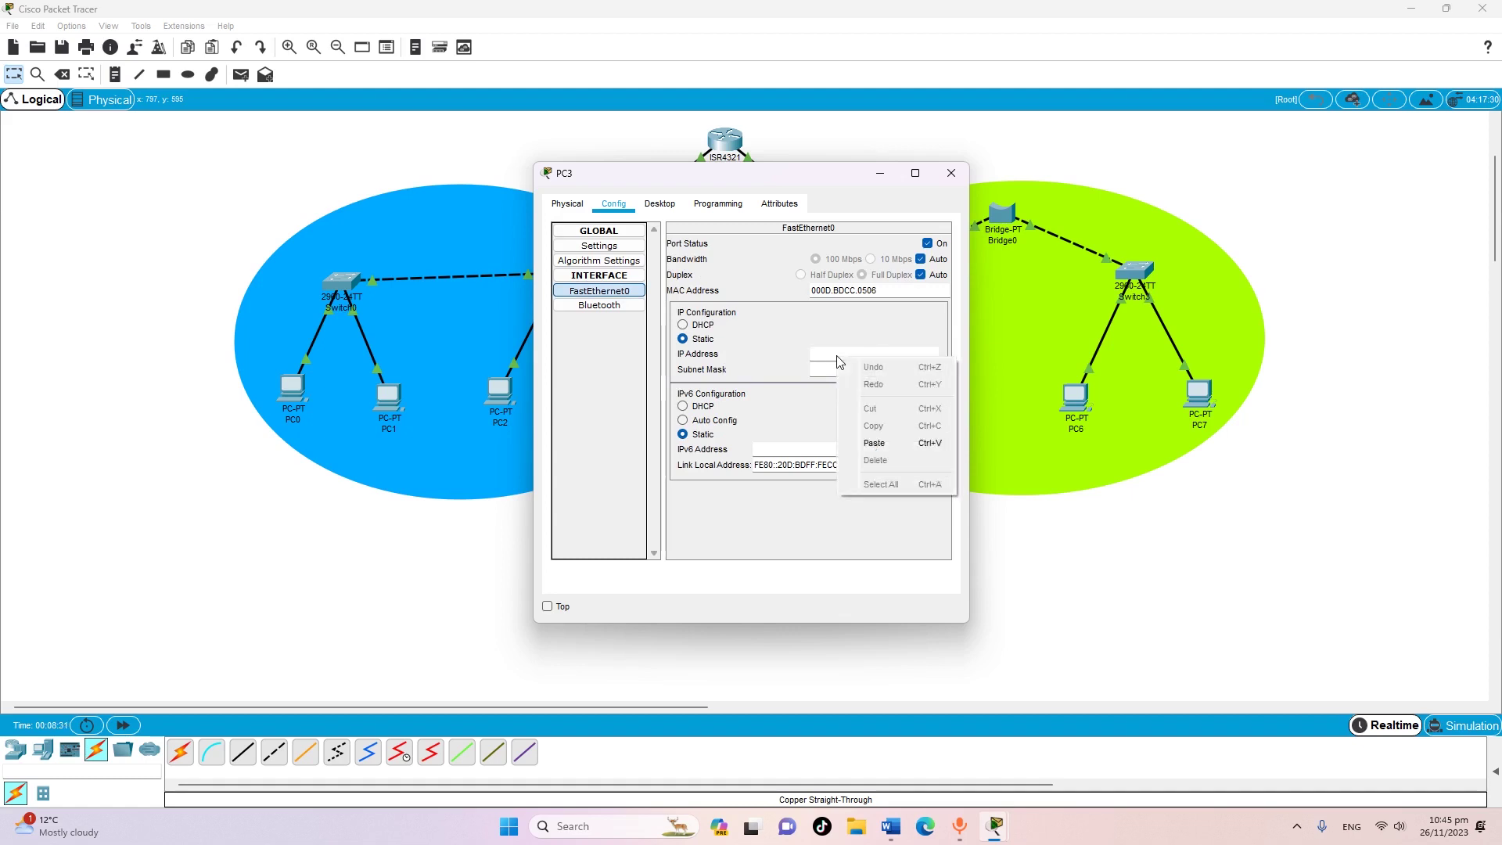
left_click(874, 443)
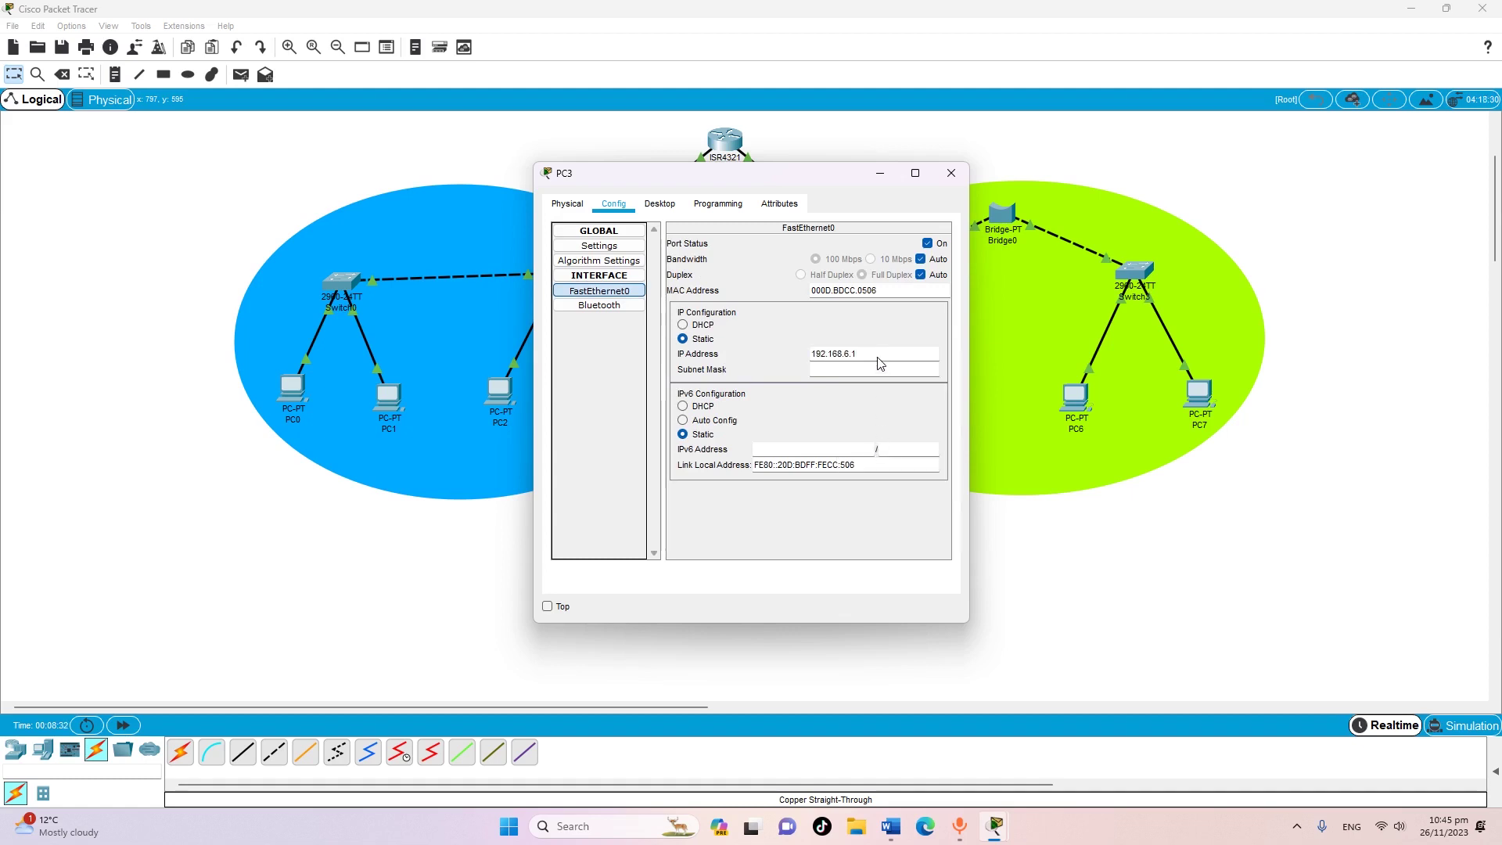
type("5")
Close PC3 and check the FastEthernet0 addressing of PC0 and PC1
left_click(951, 173)
left_click(294, 389)
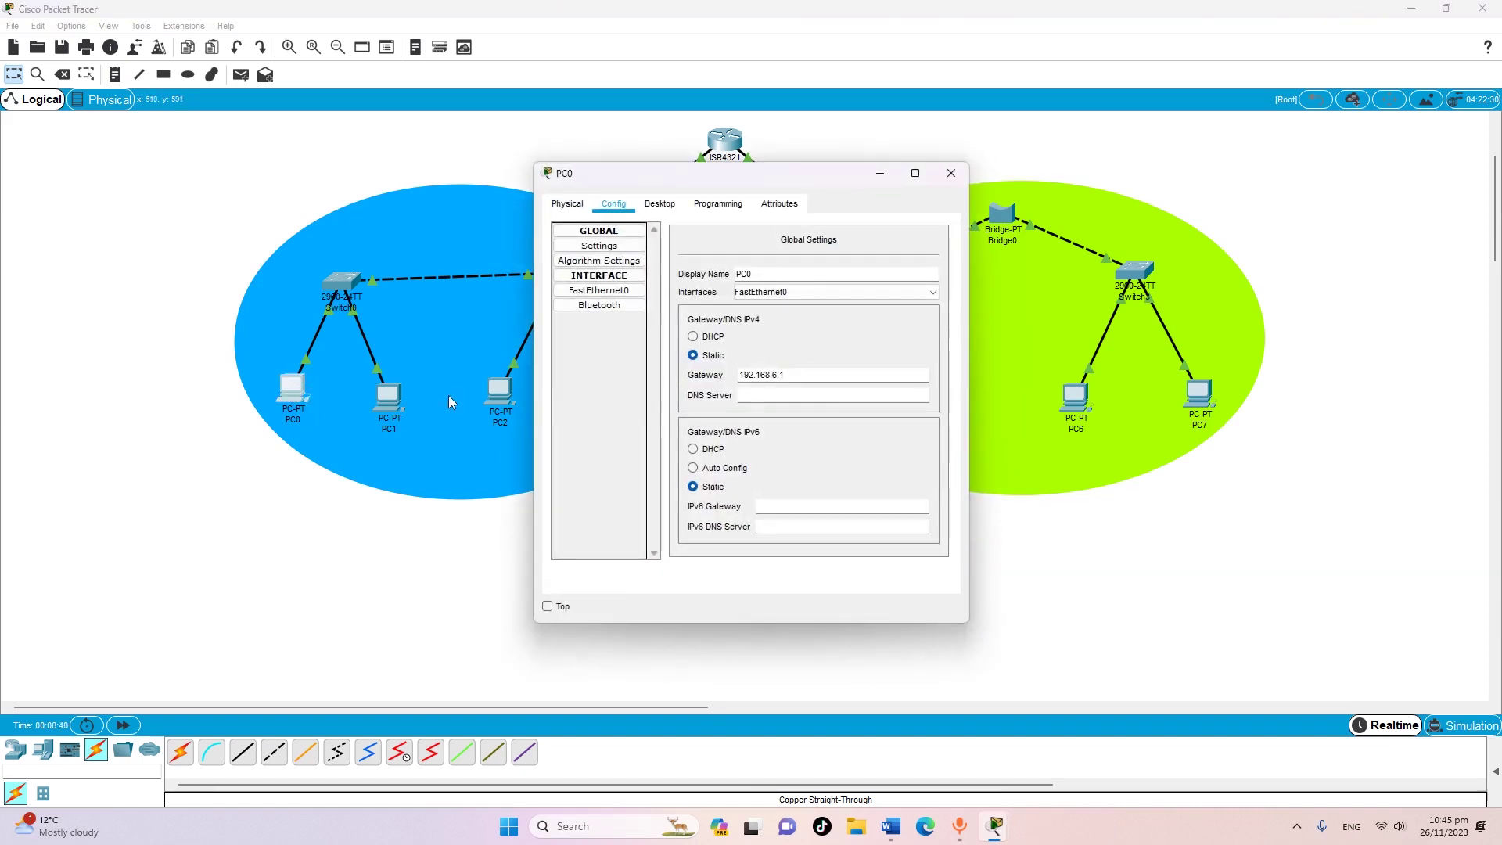
left_click(615, 291)
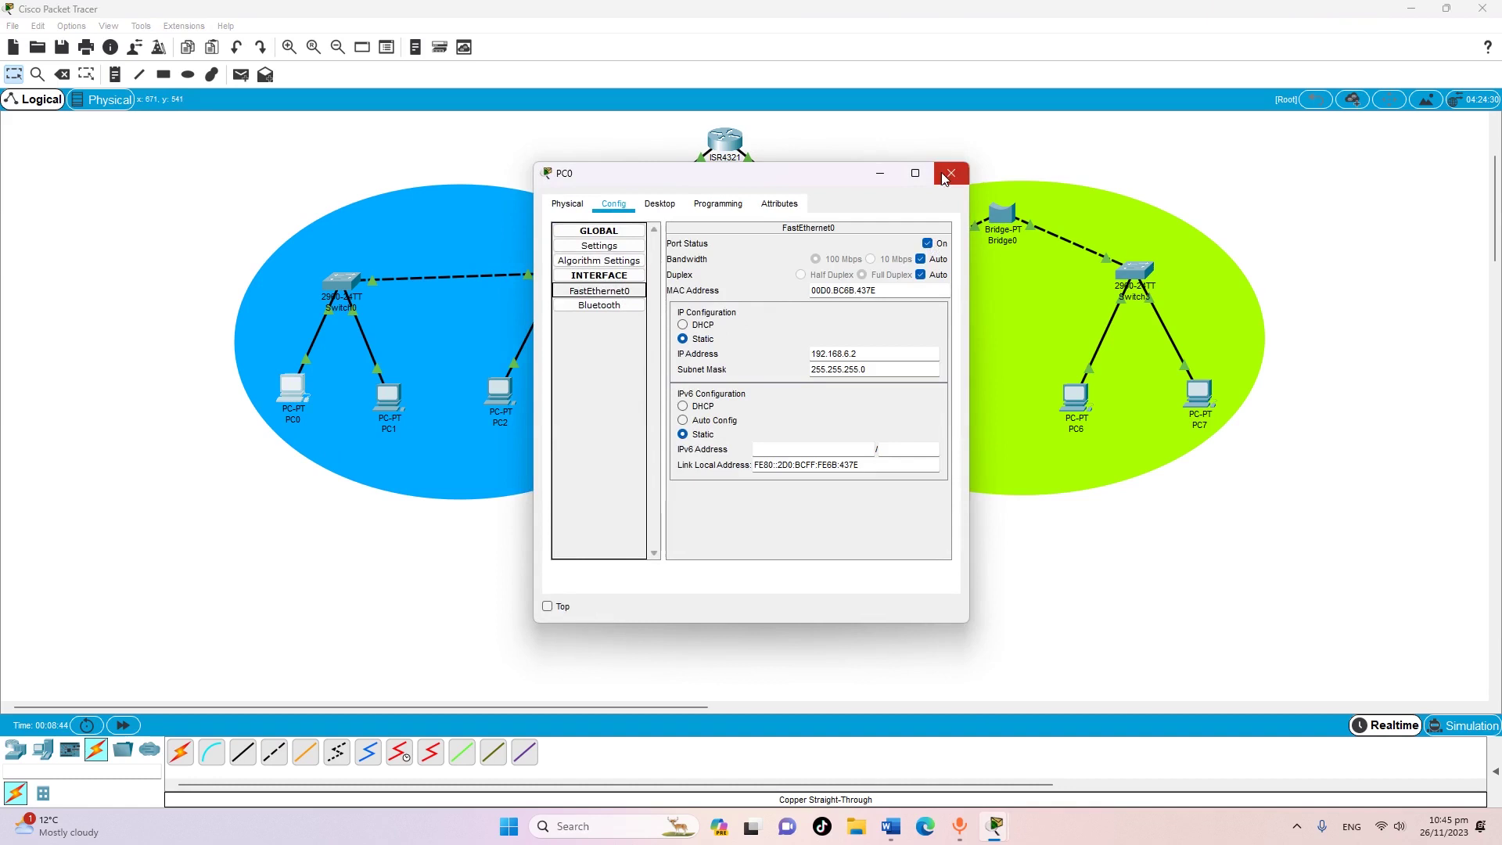
left_click(951, 173)
left_click(388, 397)
left_click(610, 292)
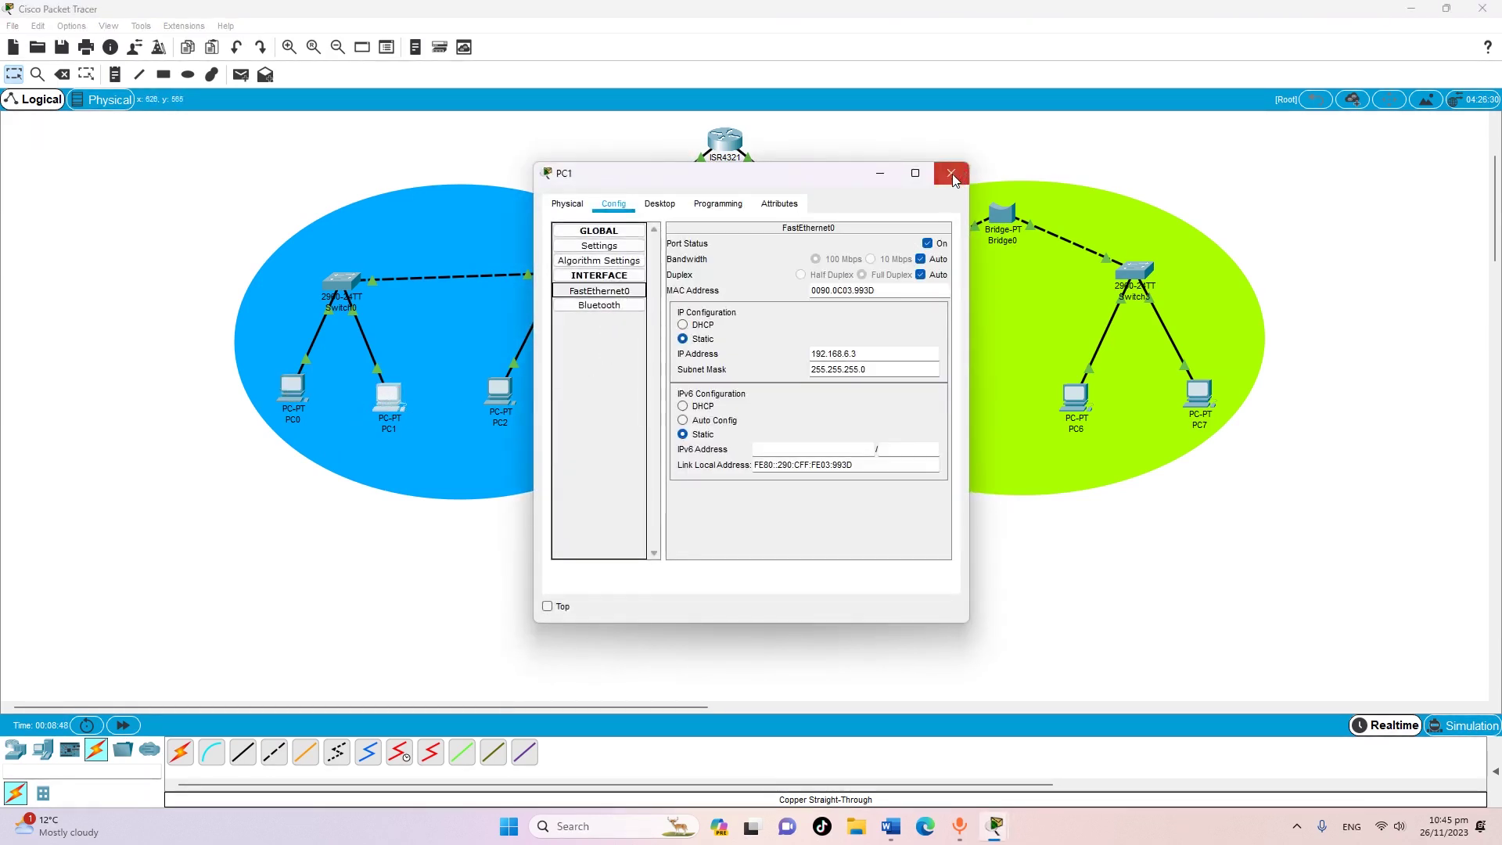
left_click(951, 174)
Check PC2's addressing, open PC4, and switch to the Word assignment document
left_click(498, 391)
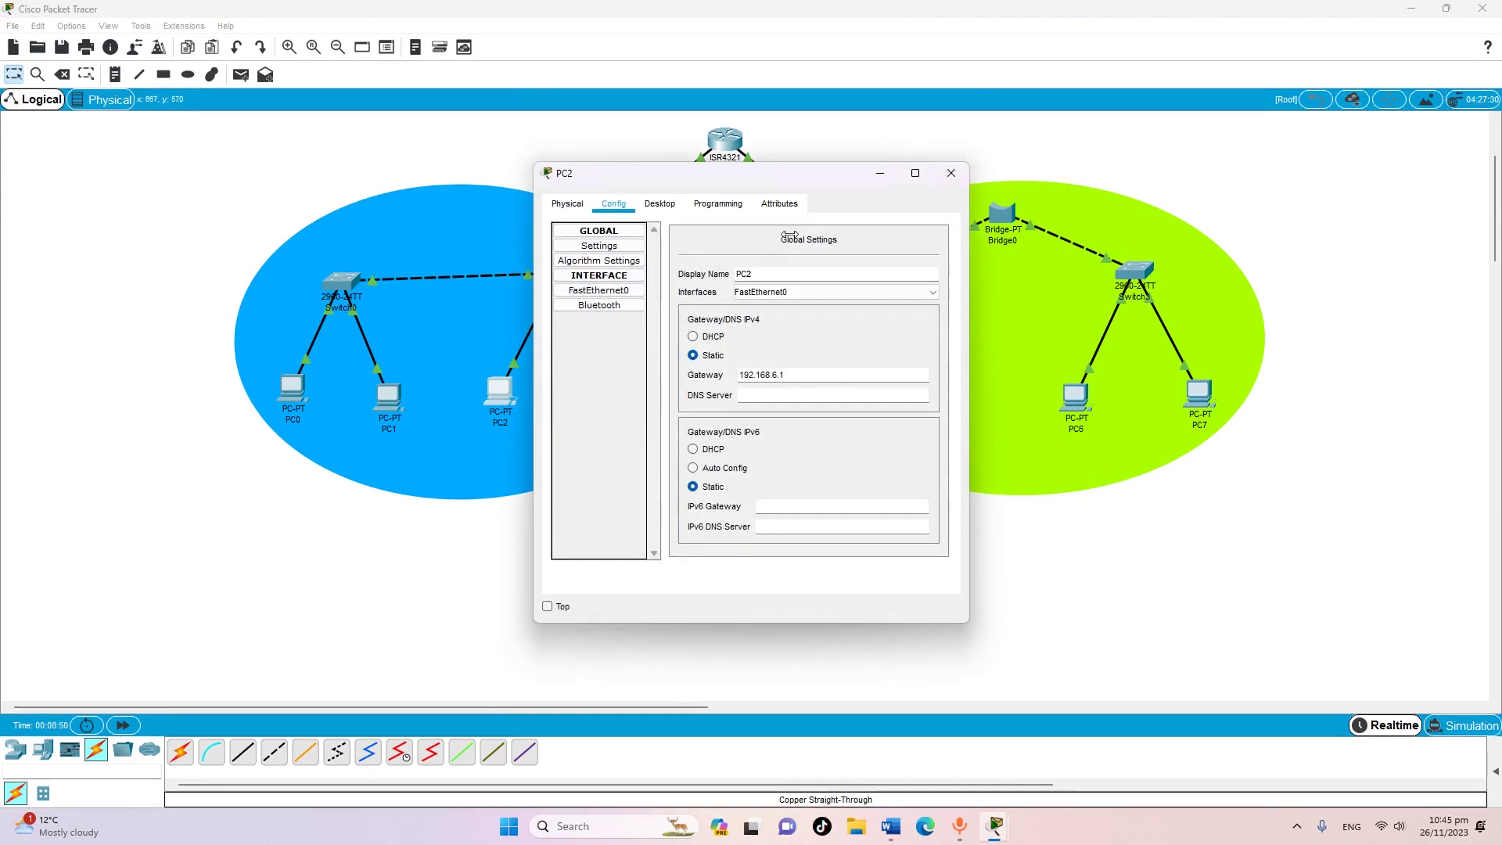
left_click(602, 291)
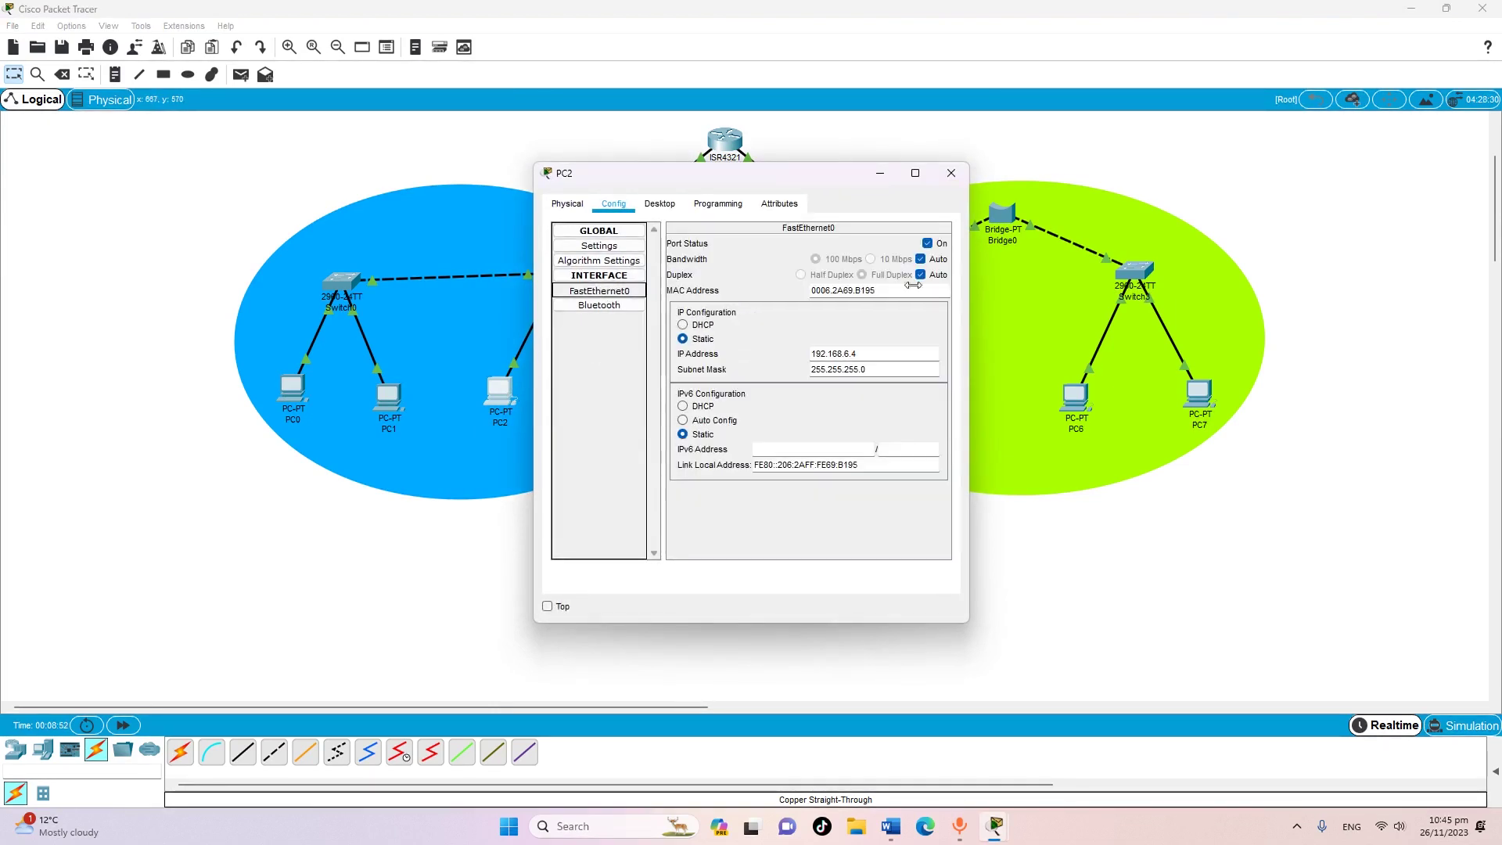
left_click(951, 175)
left_click(839, 401)
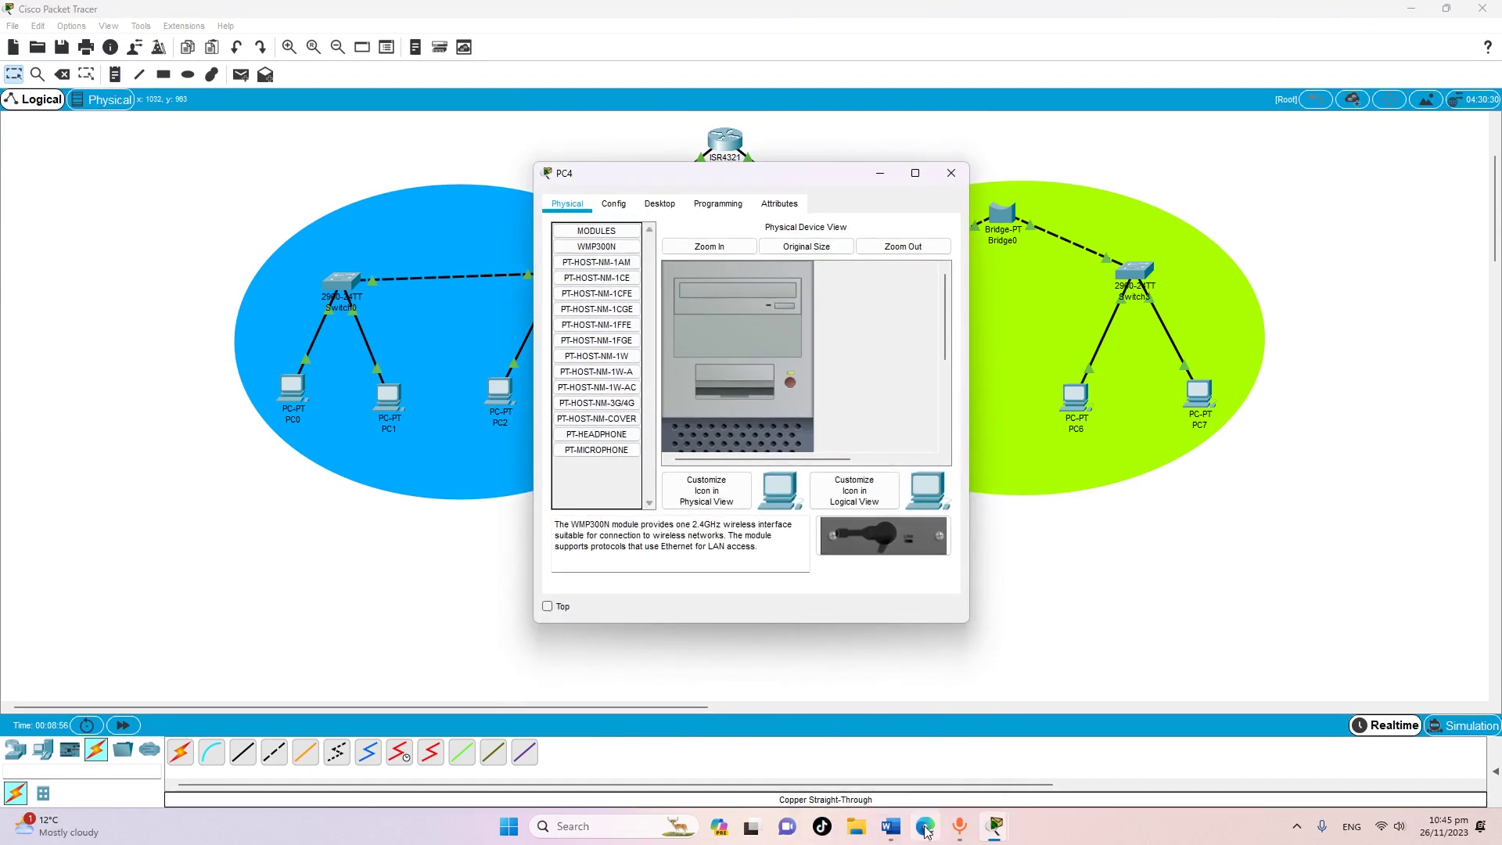
left_click(892, 835)
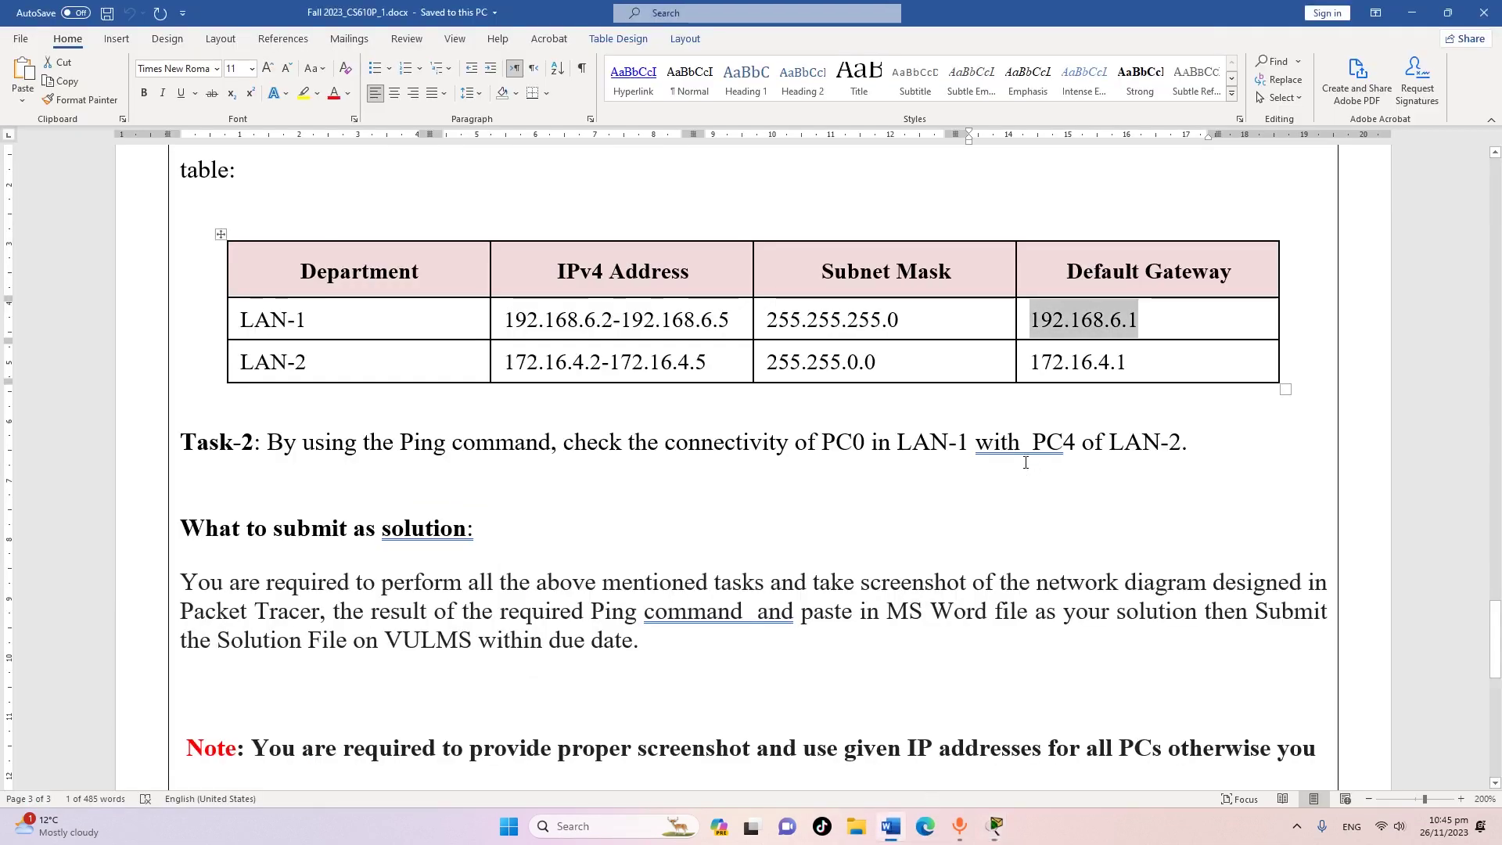
Copy the LAN-2 gateway 172.16.4.1 from Word's table and return to Packet Tracer's topology
left_click_drag(1036, 363, 1127, 362)
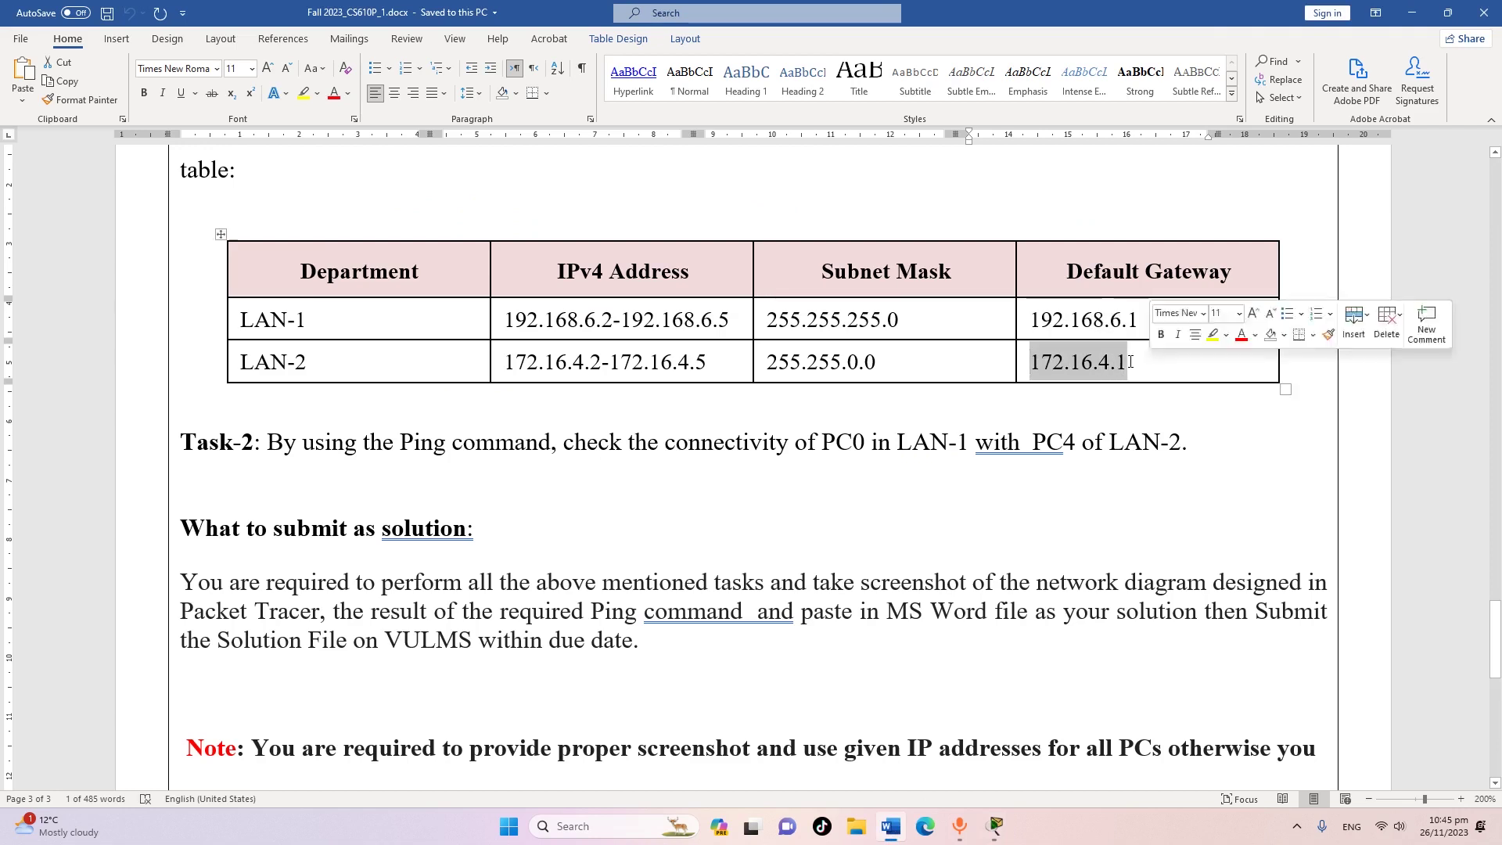
right_click(1099, 363)
left_click(1138, 396)
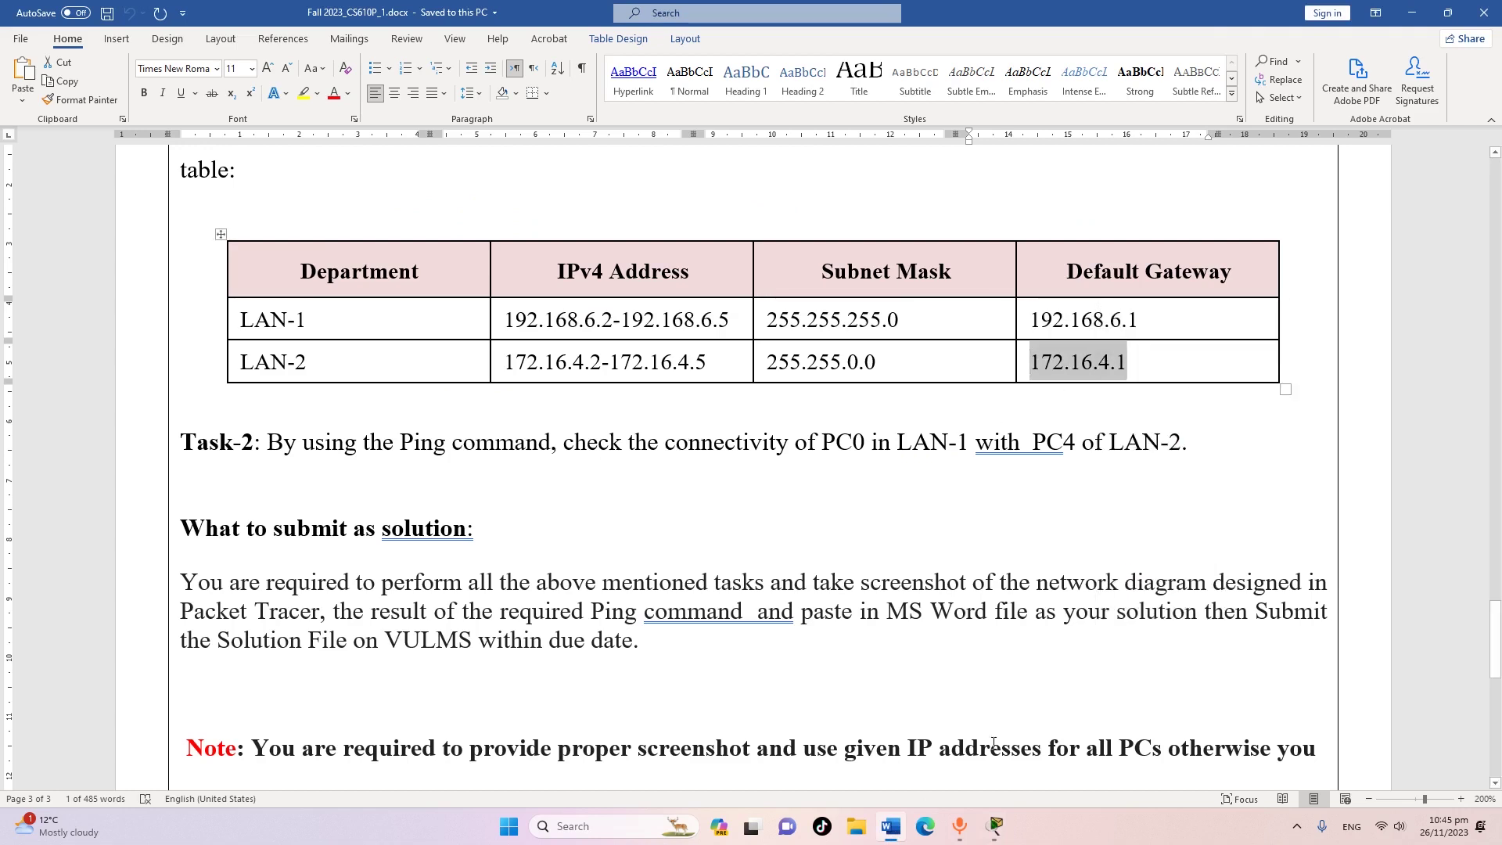
mouse_move(997, 822)
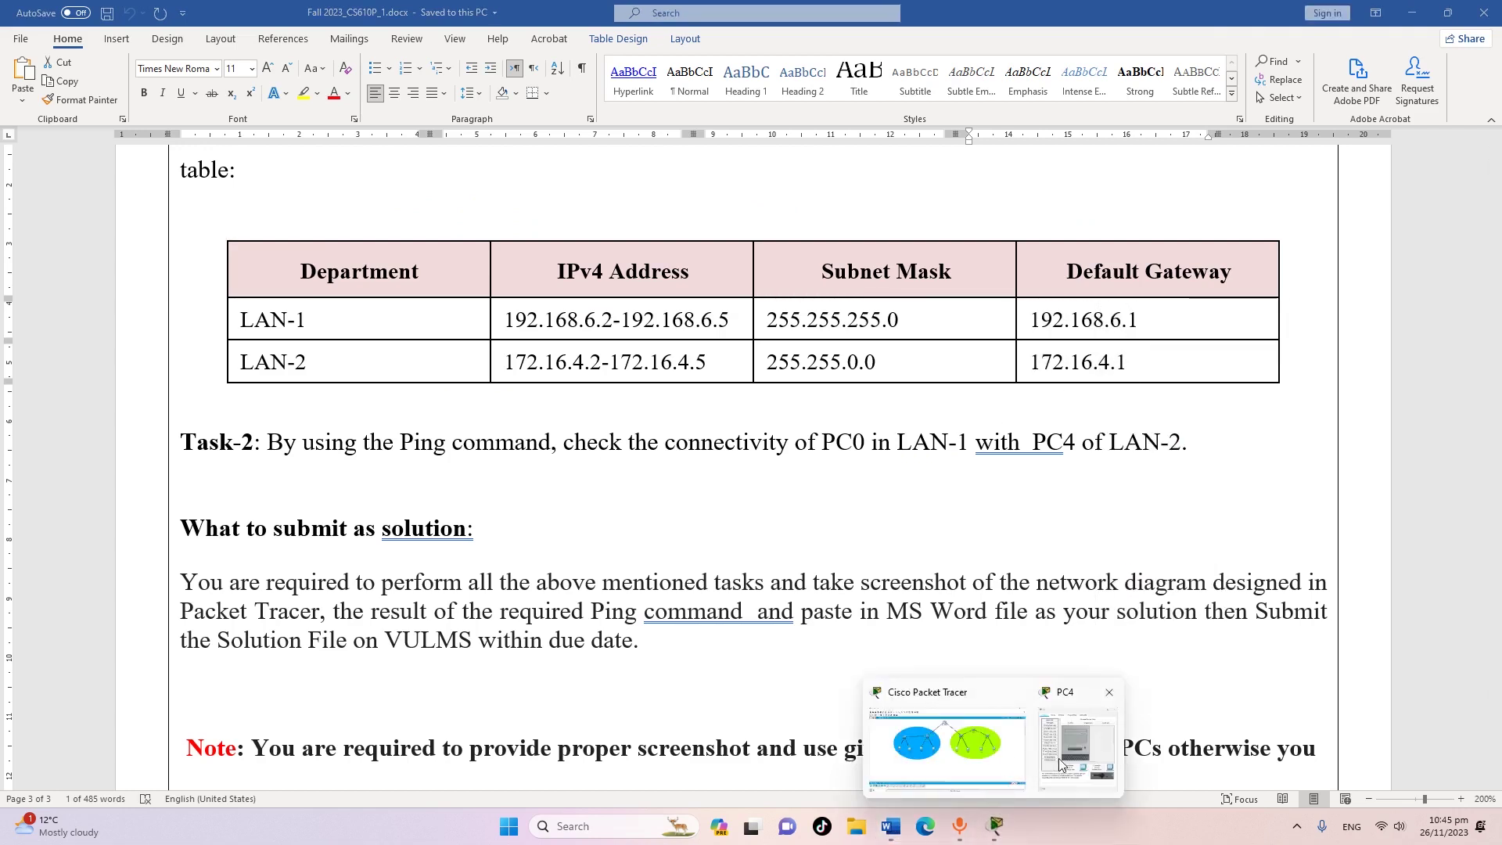
left_click(1066, 755)
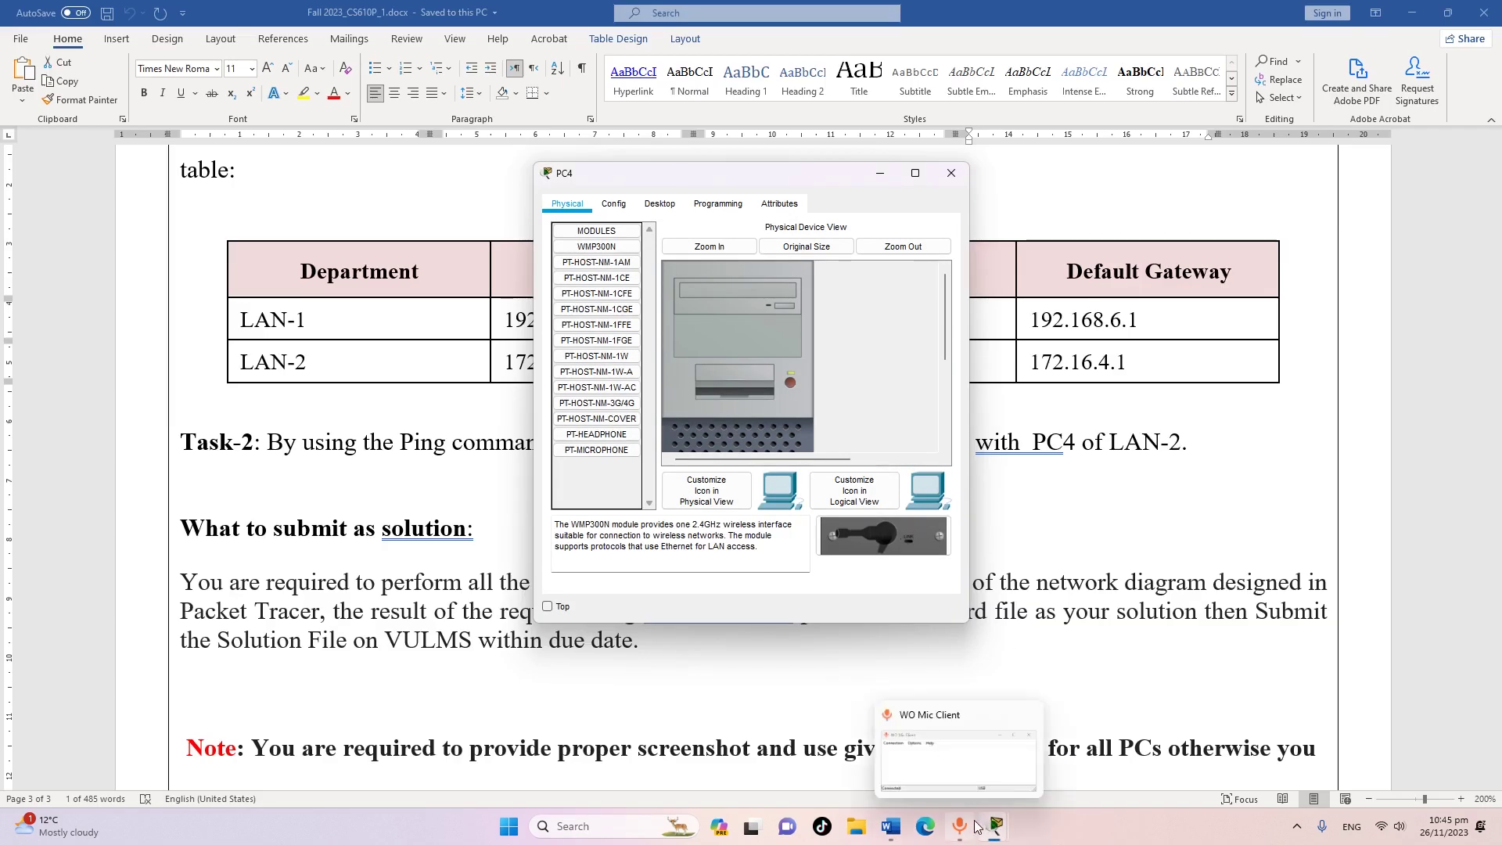
left_click(1006, 733)
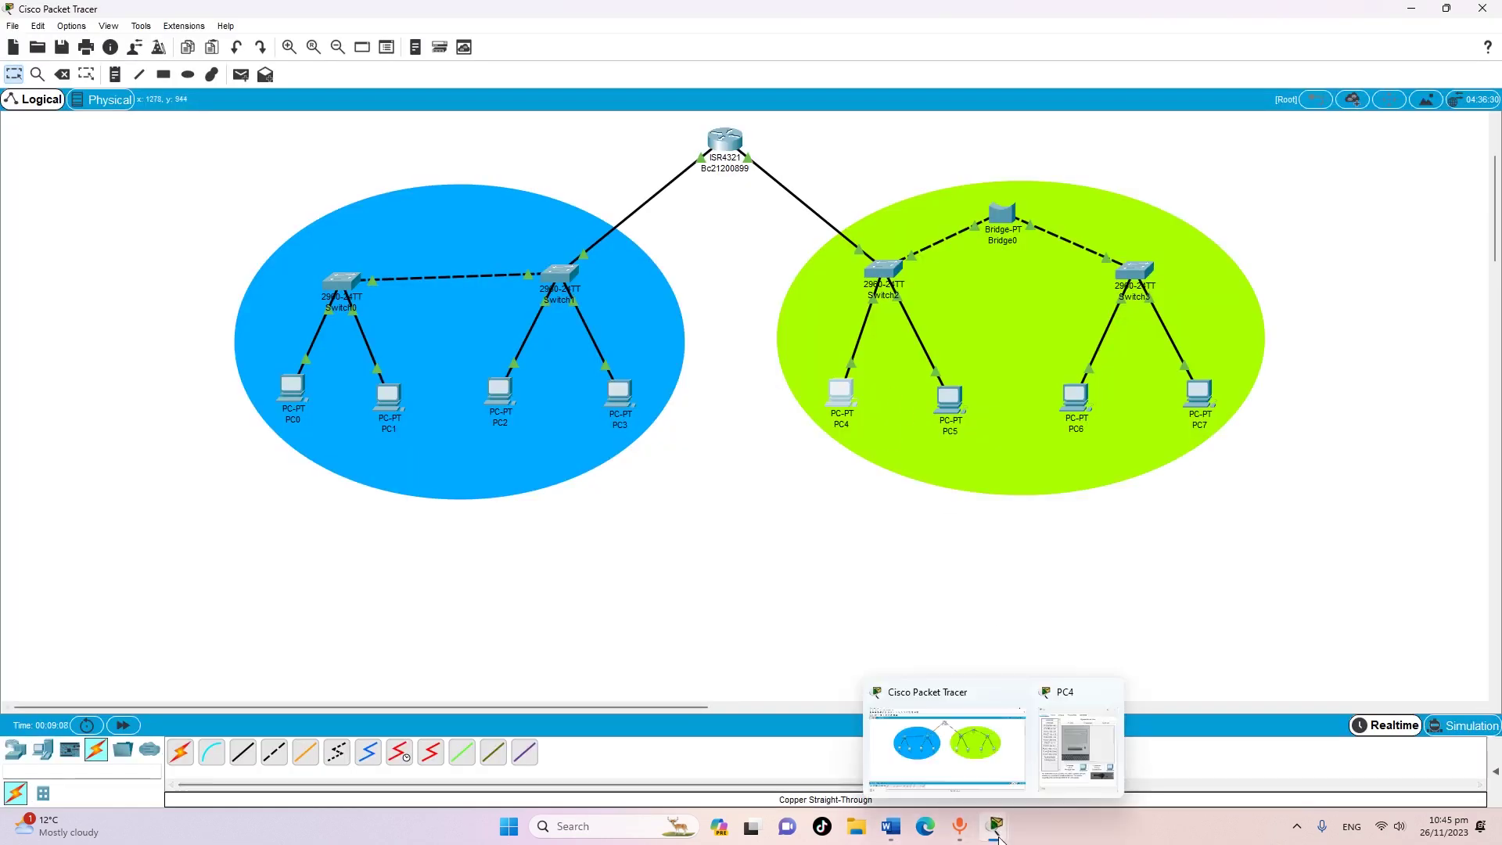
Give PC4 gateway 172.16.4.1 and IP 172.16.4.2 with mask 255.255.0.0, then close it
left_click(1080, 770)
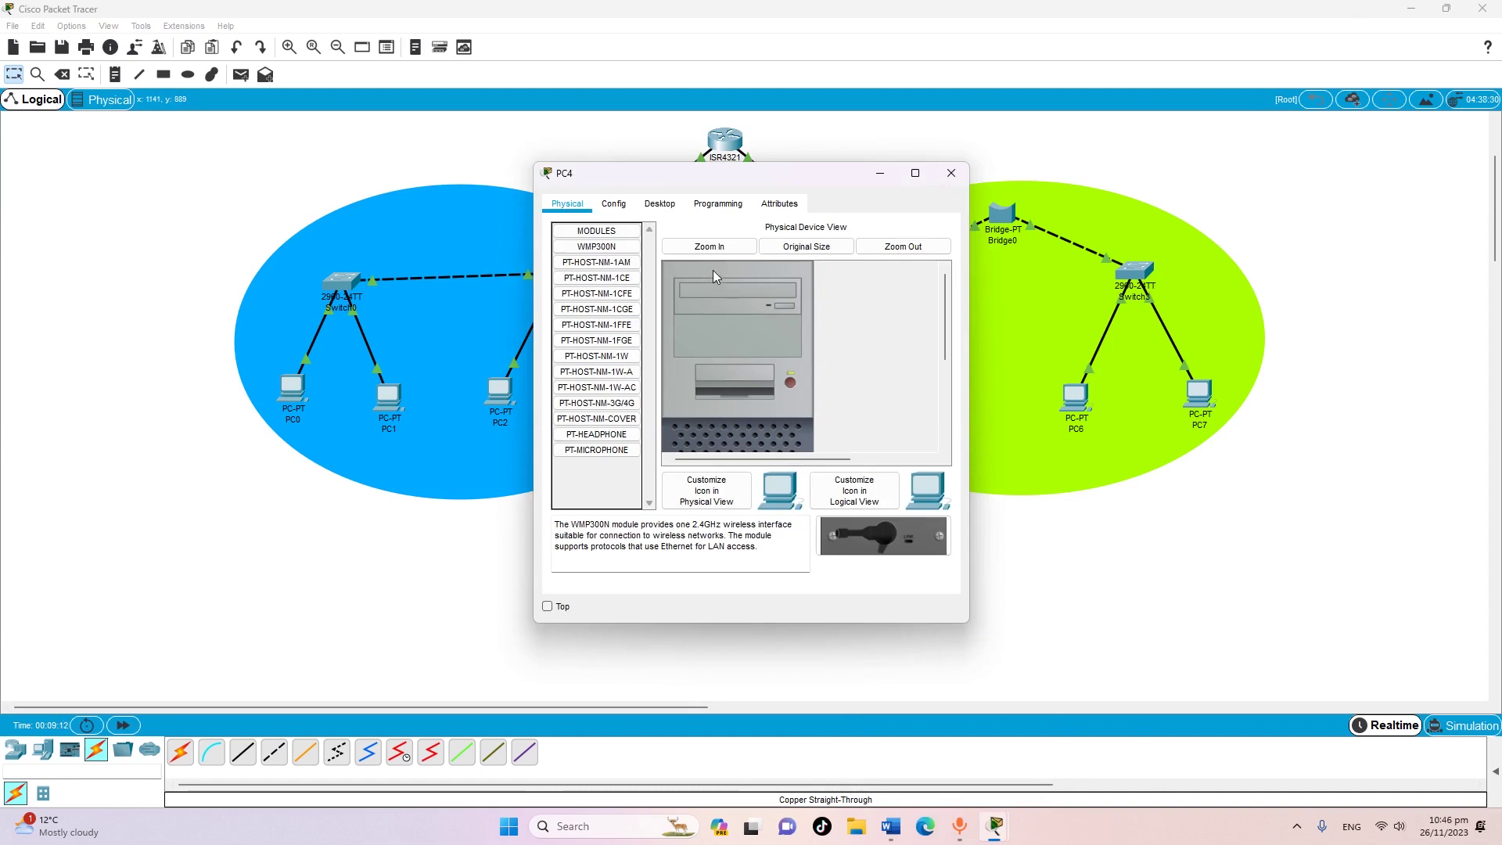
left_click(619, 207)
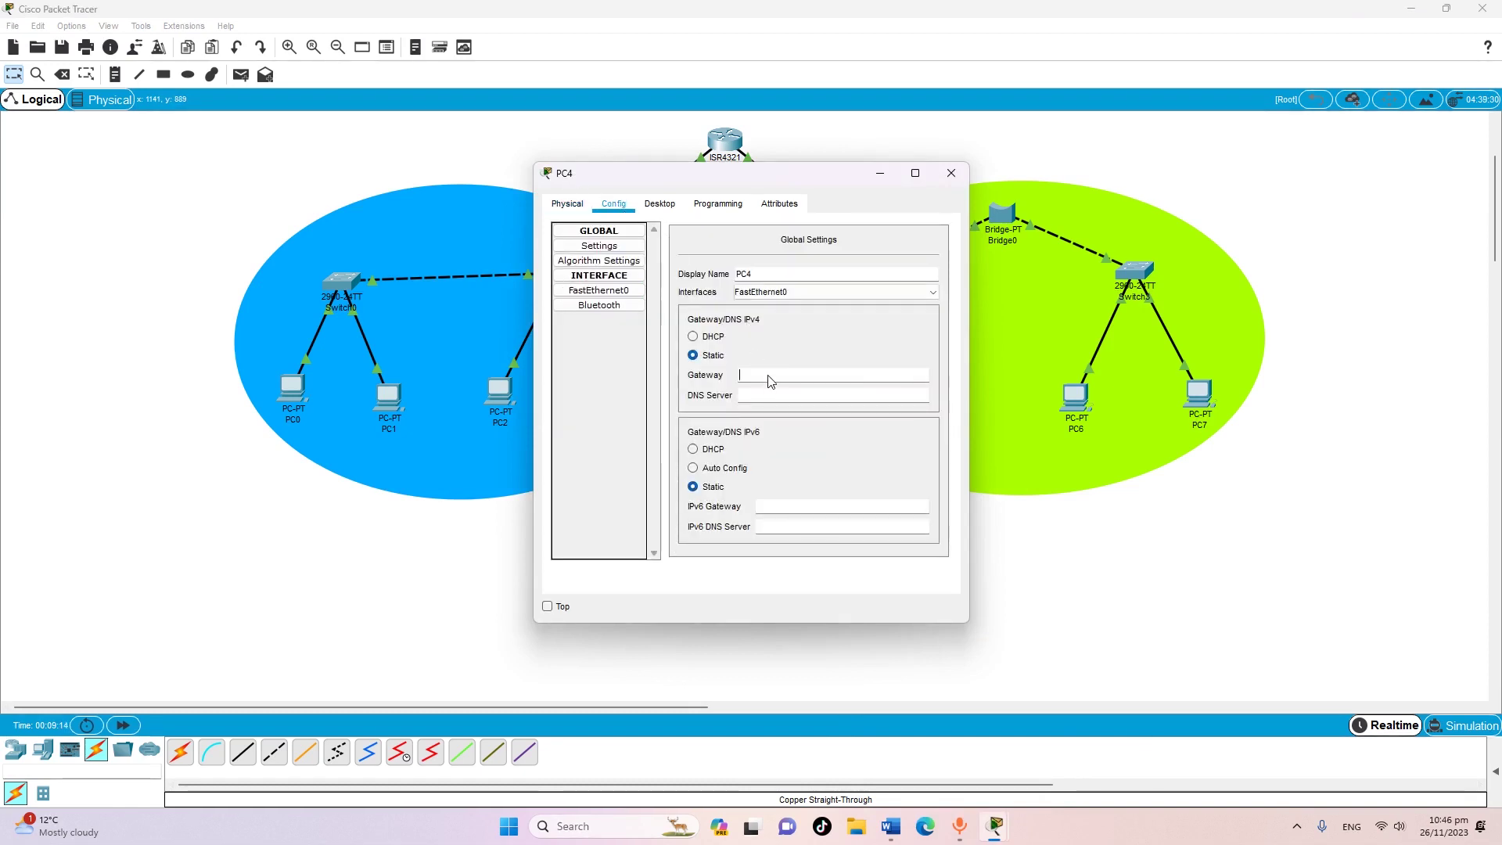
right_click(770, 376)
left_click(806, 462)
left_click(600, 290)
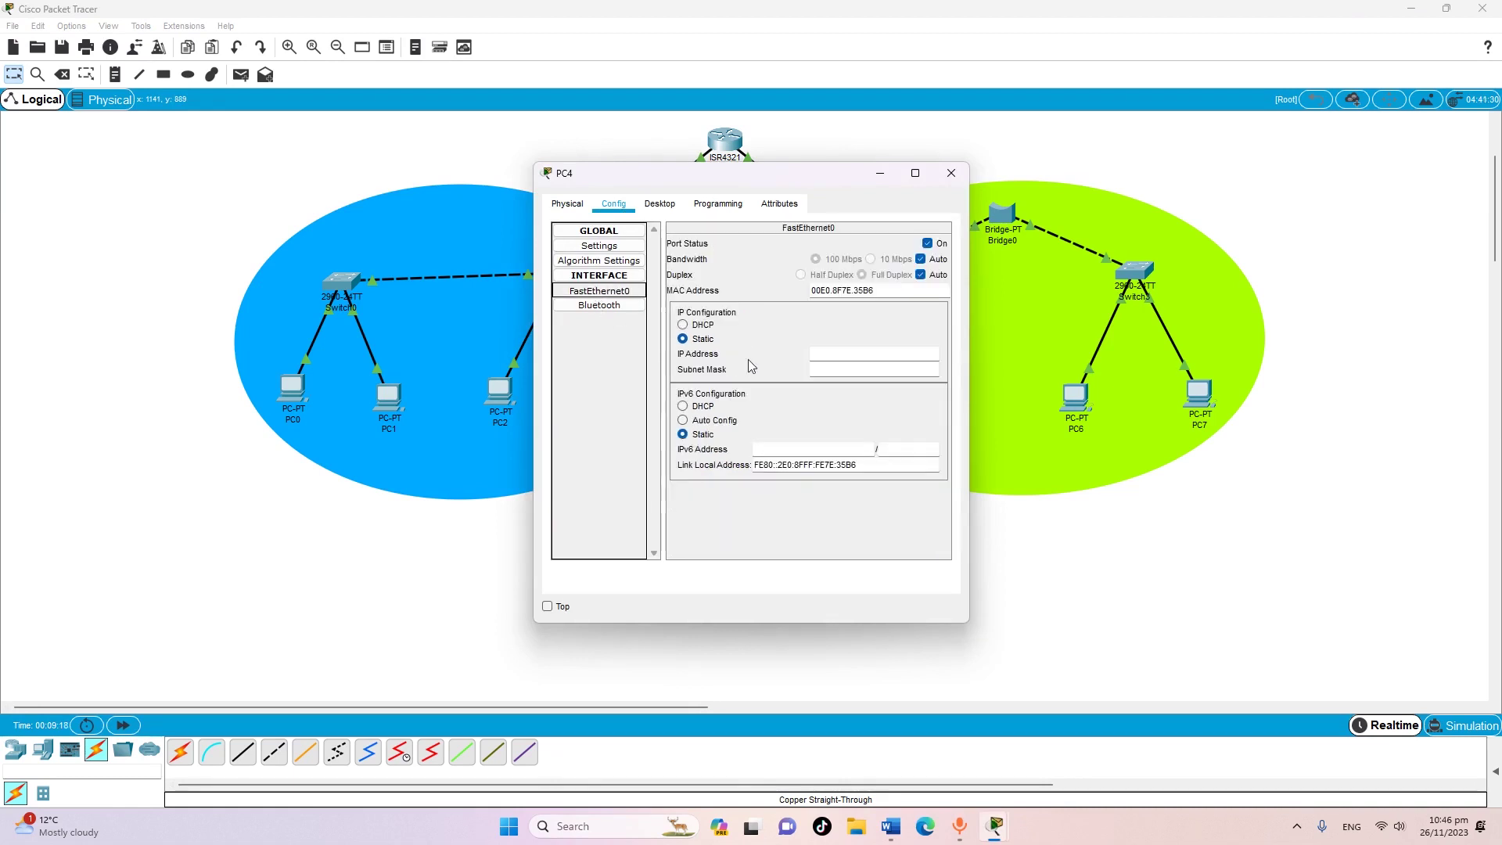
right_click(845, 355)
left_click(888, 440)
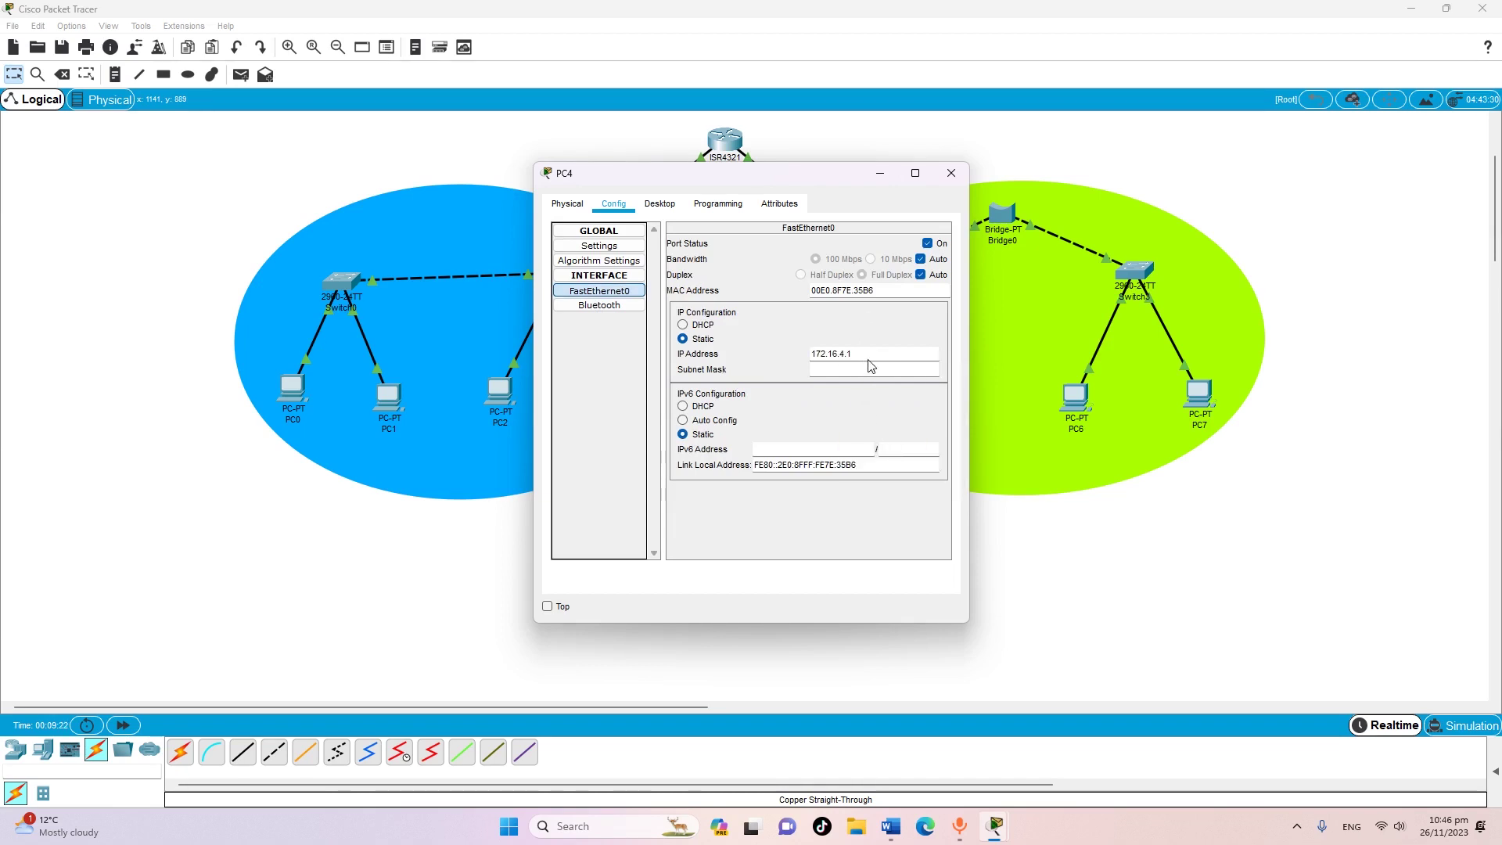
key("BackSpace")
type("2")
key("Return")
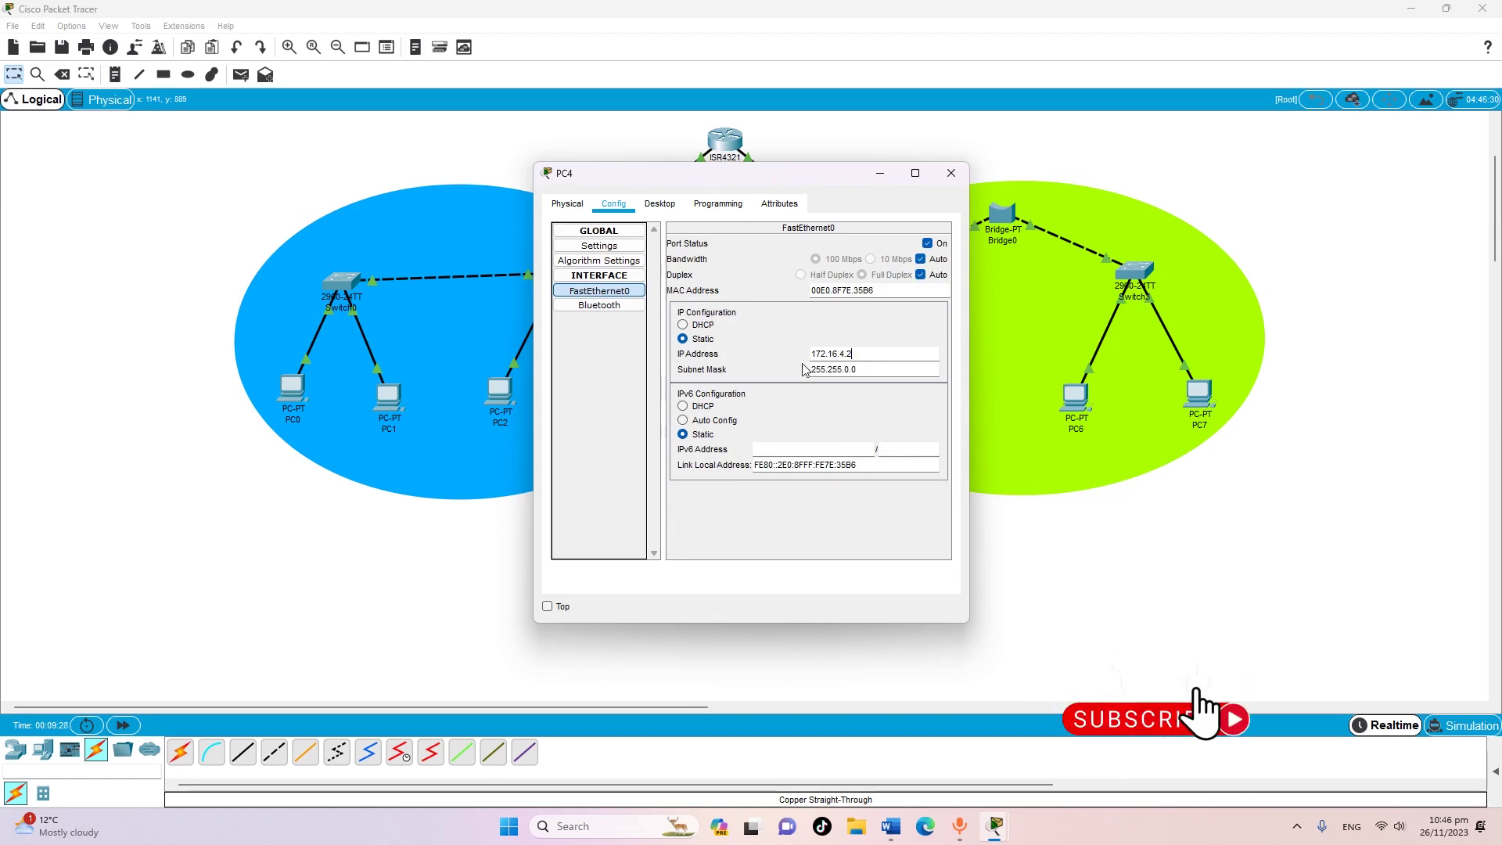
left_click(952, 175)
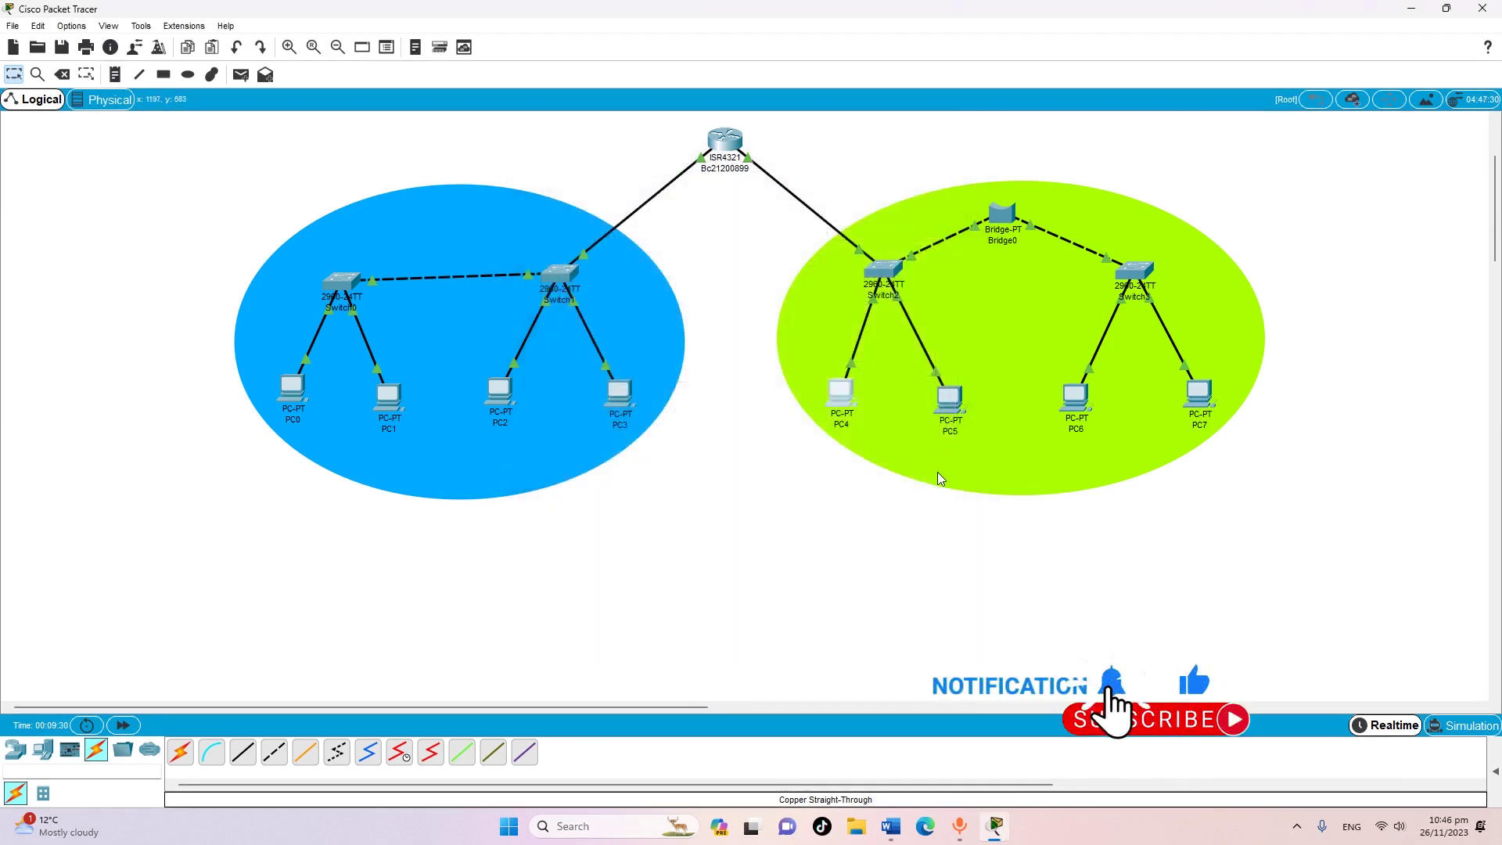
Set PC5's gateway to static 172.16.4.1
left_click(949, 400)
left_click(614, 203)
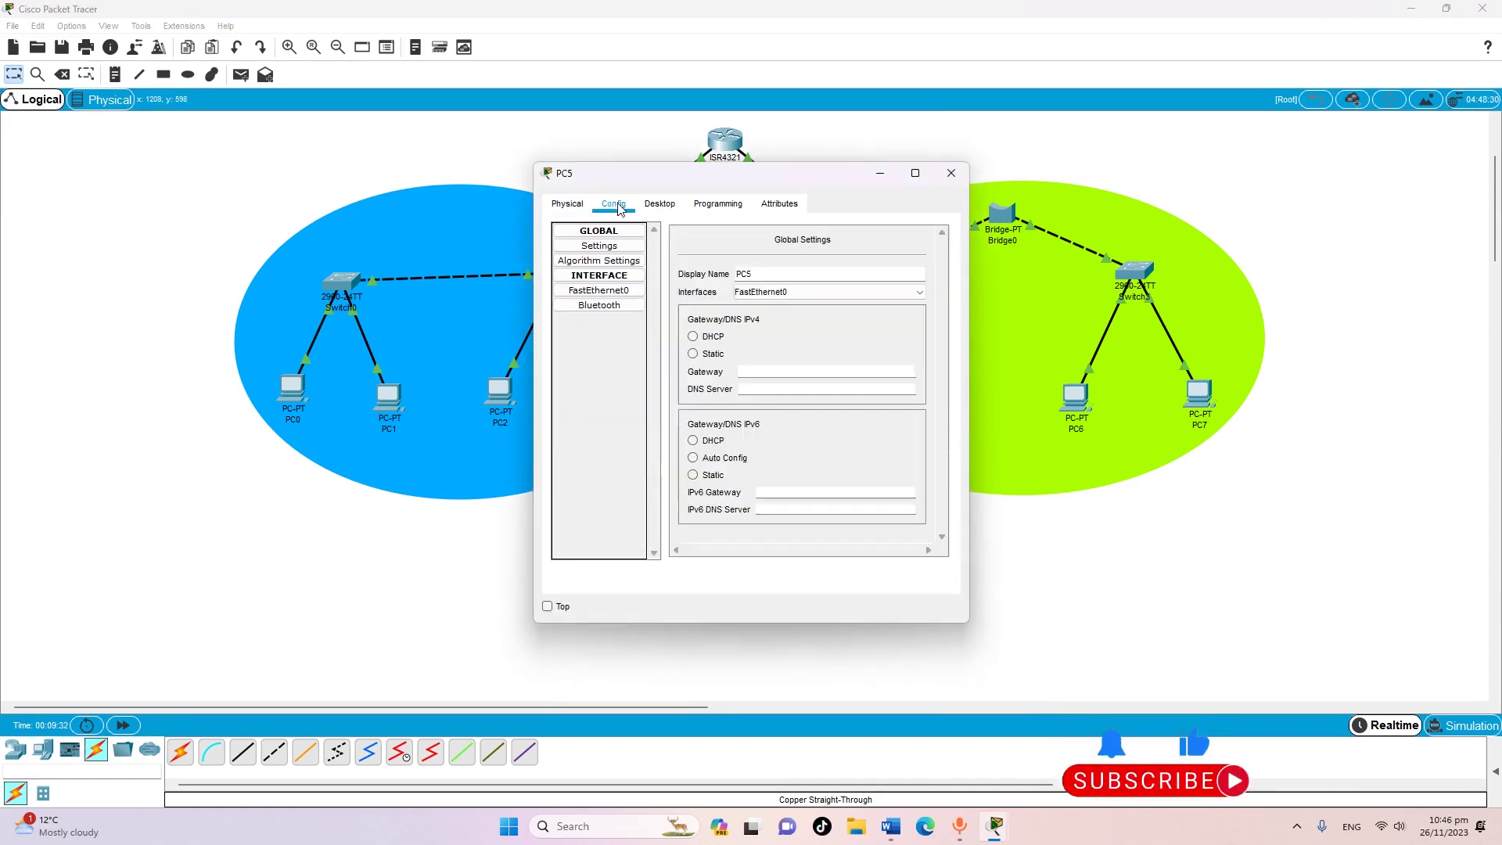
left_click(802, 377)
right_click(800, 376)
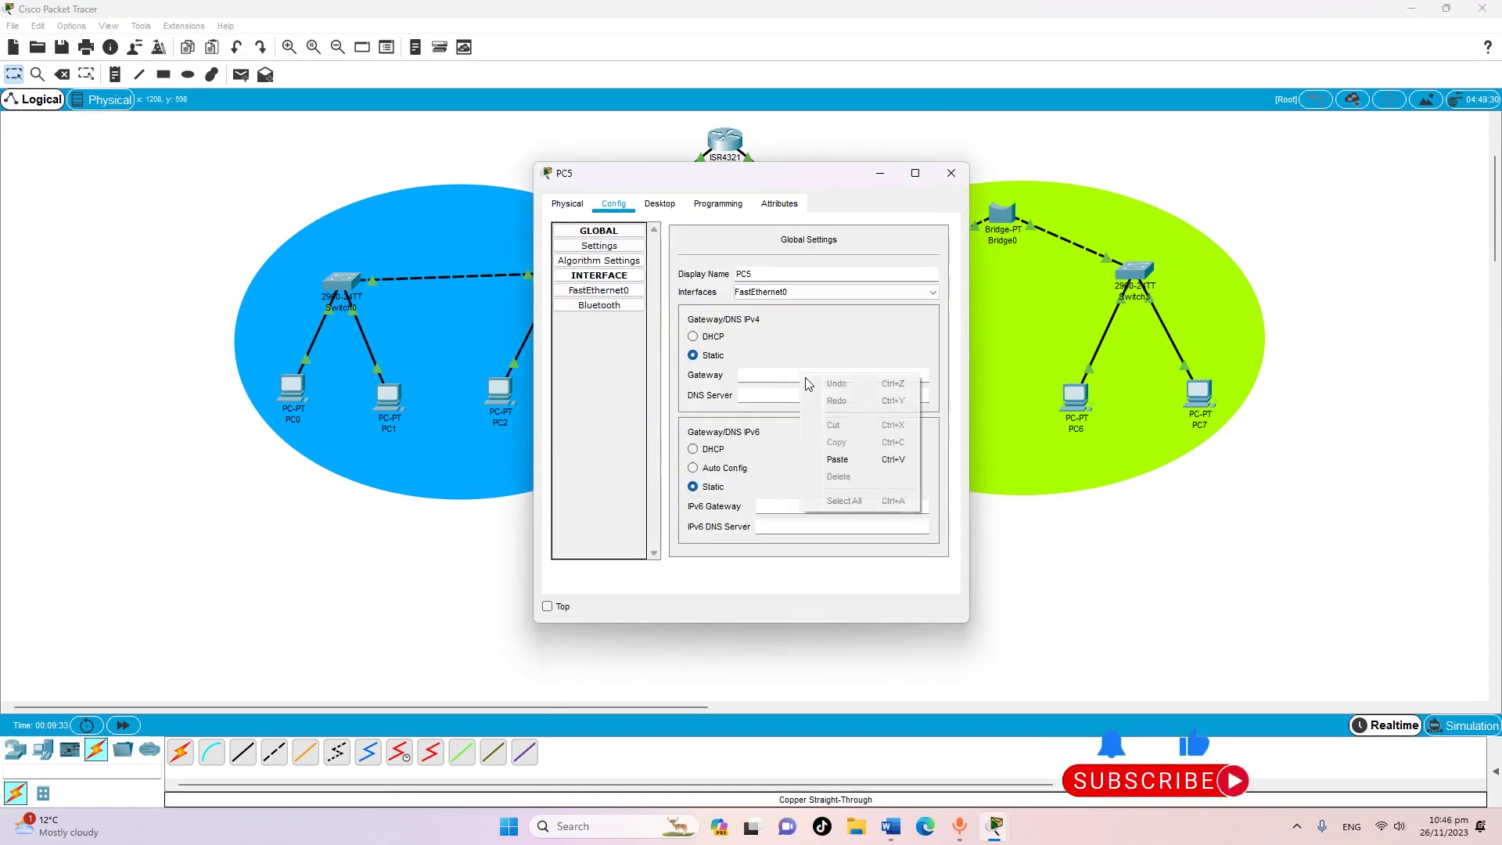
left_click(849, 459)
Give PC5 IP 172.16.4.3 with mask 255.255.0.0 and close its window
left_click(618, 291)
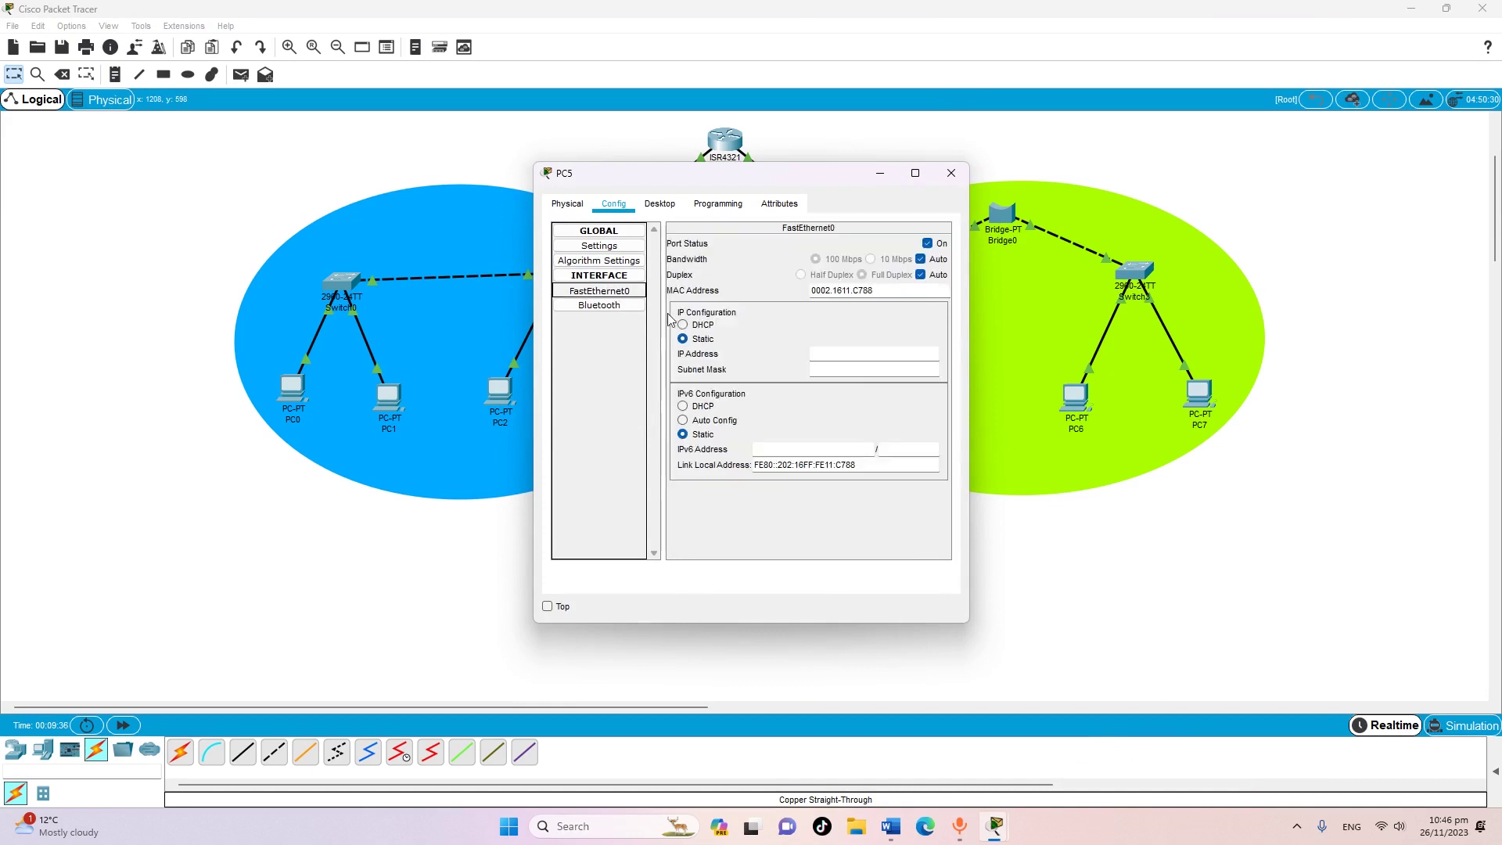
left_click(851, 358)
right_click(851, 358)
left_click(896, 443)
key("BackSpace")
type("3")
key("Return")
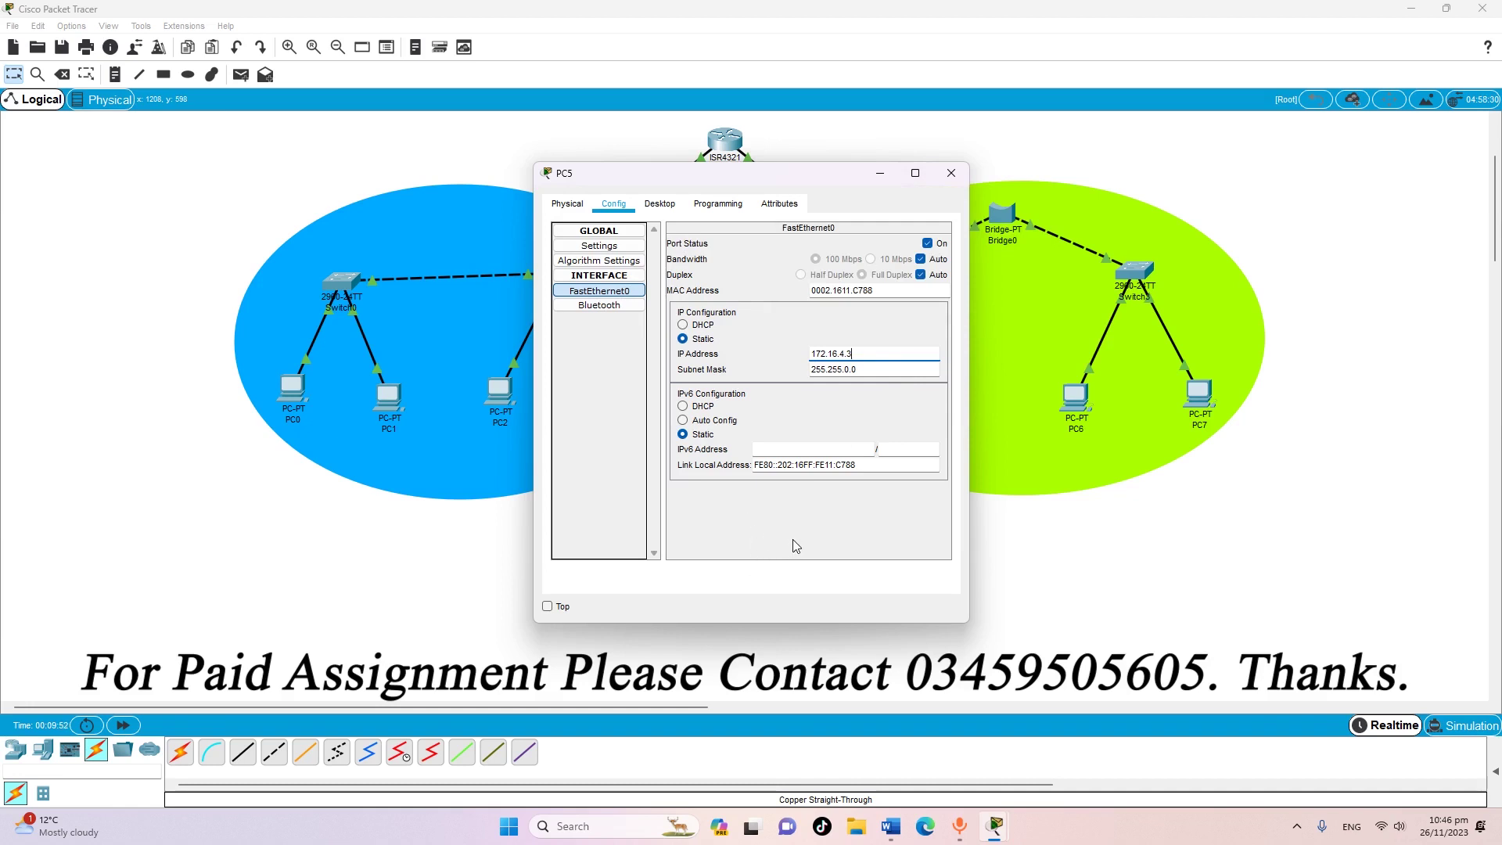
left_click(952, 180)
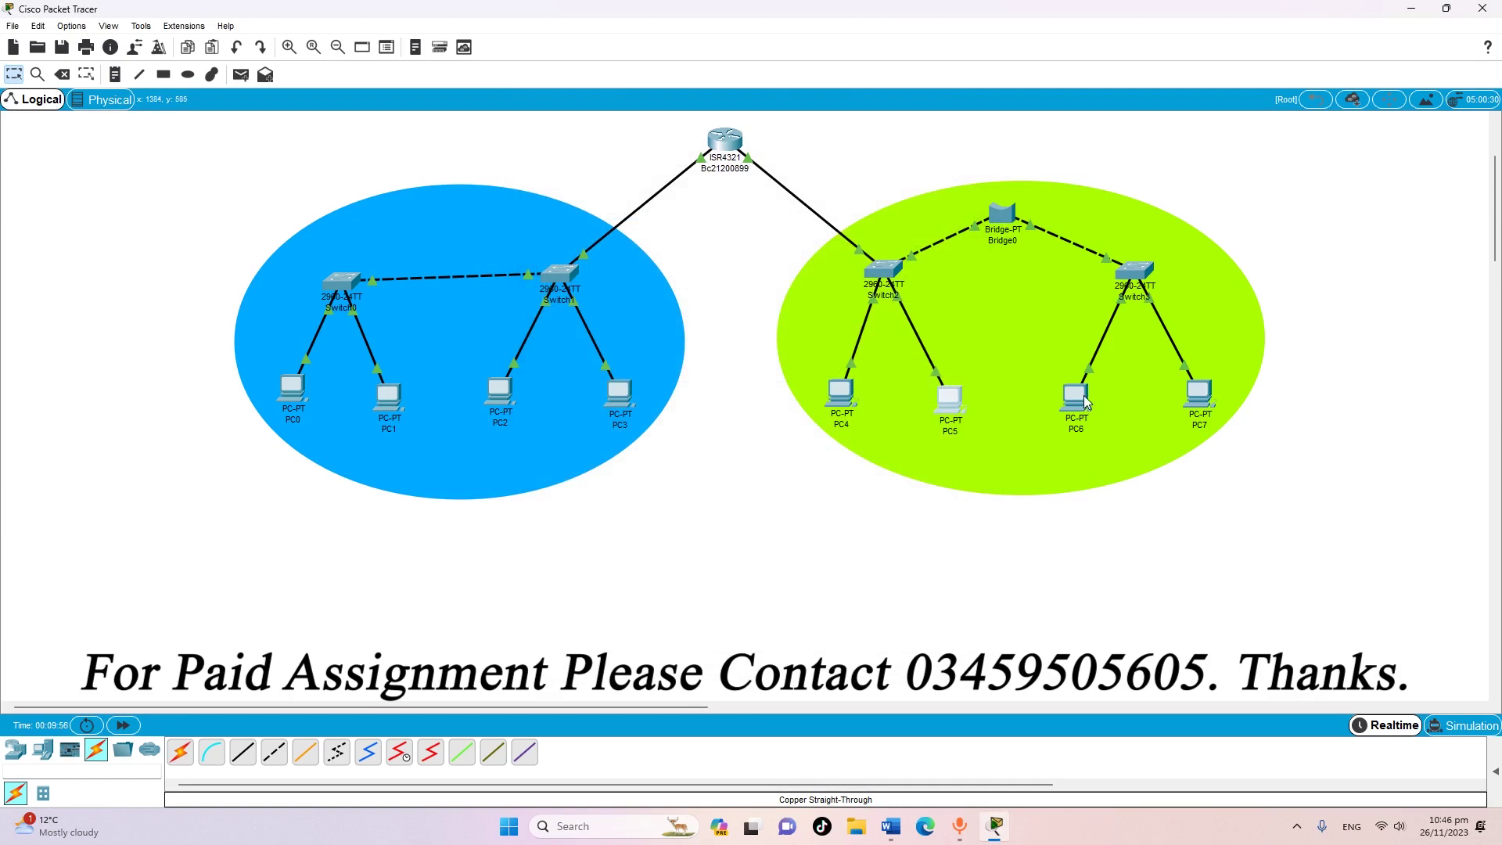
Paste 172.16.4.1 as PC6's default gateway
left_click(1072, 399)
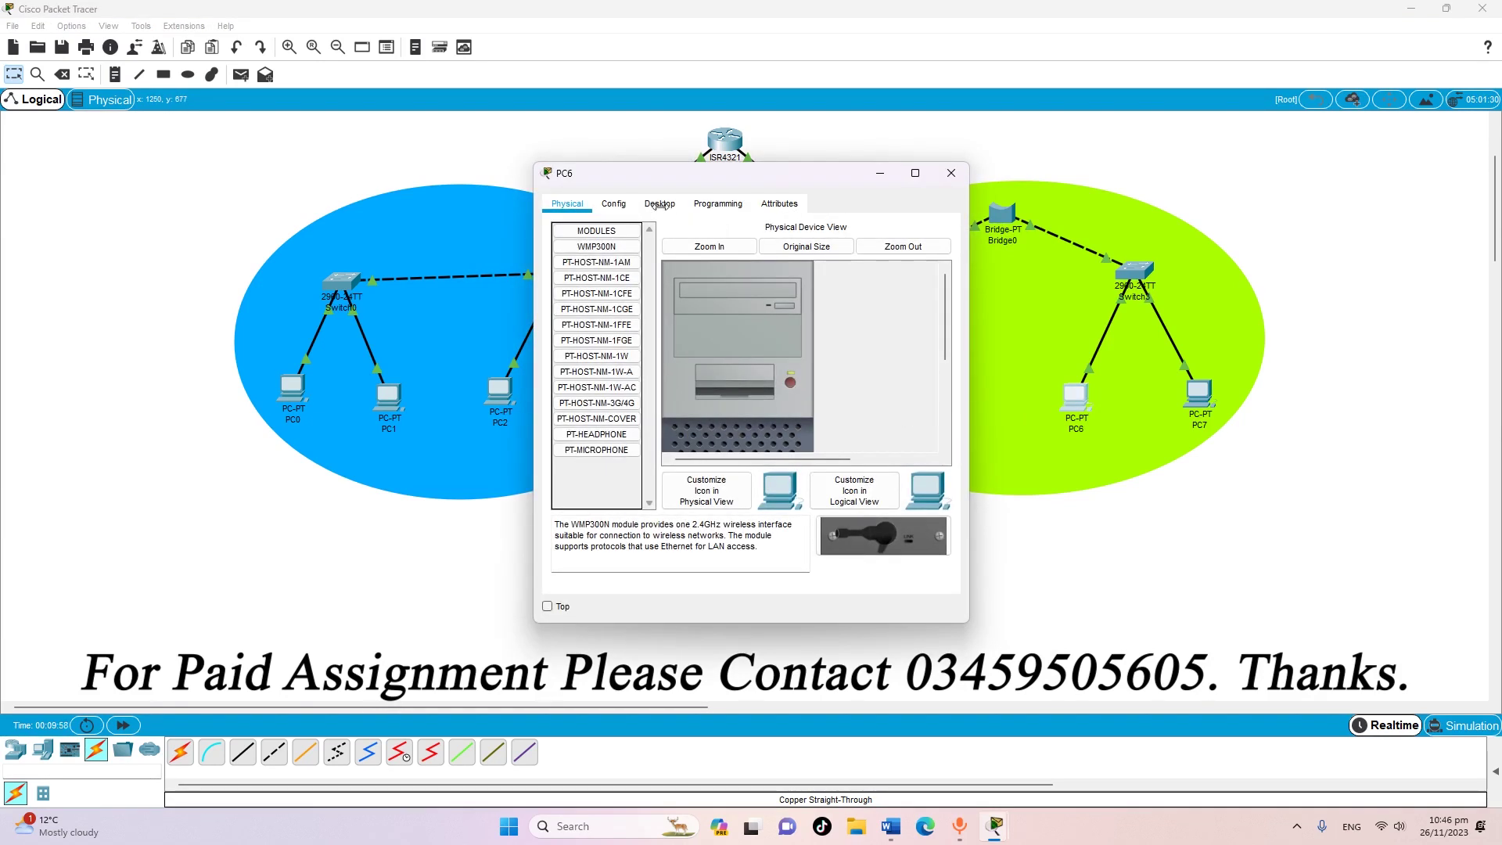
left_click(616, 205)
right_click(777, 378)
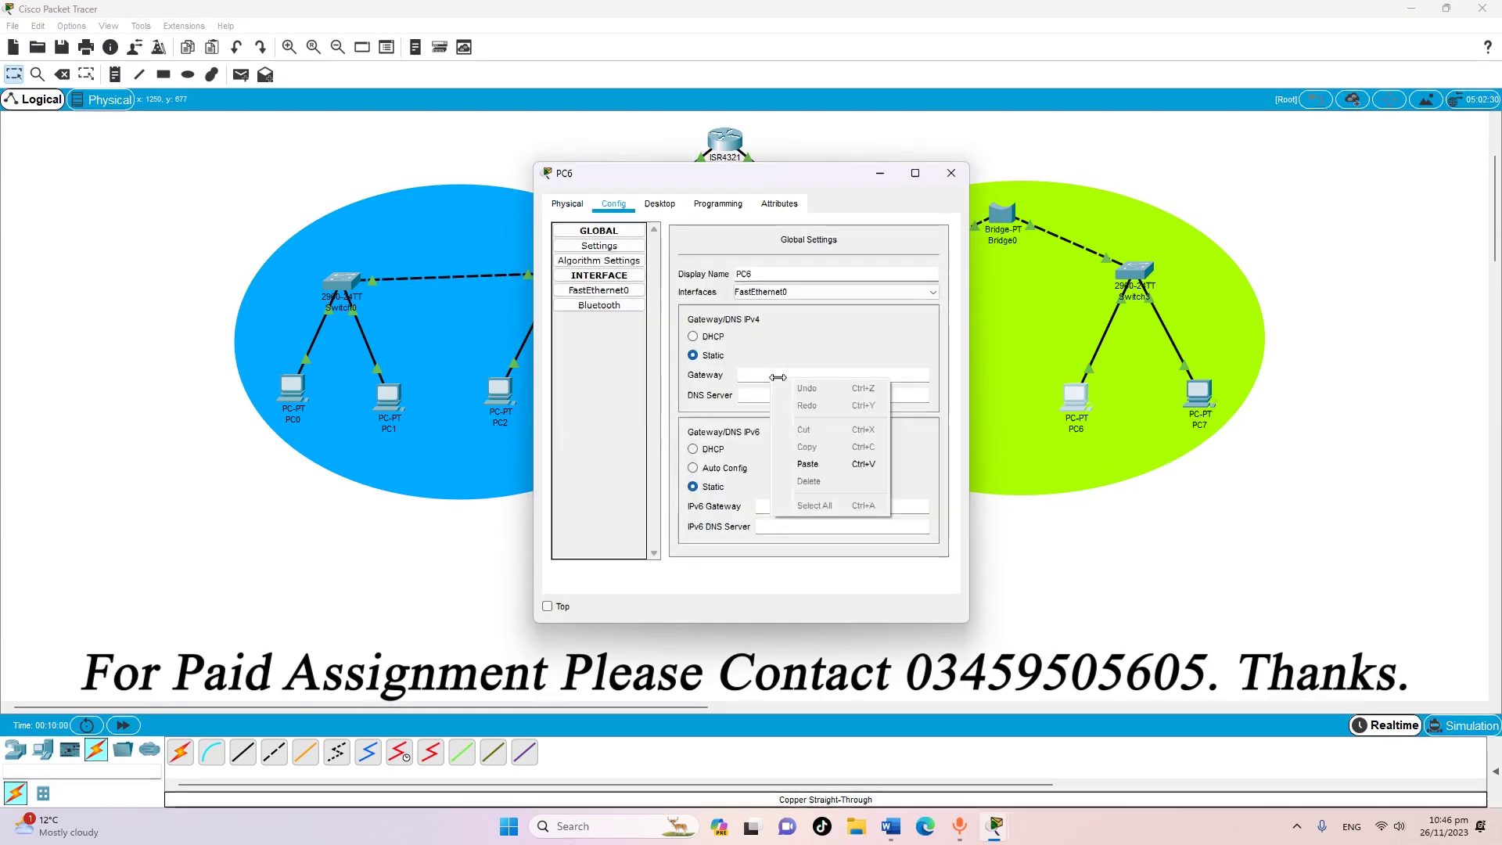
left_click(808, 464)
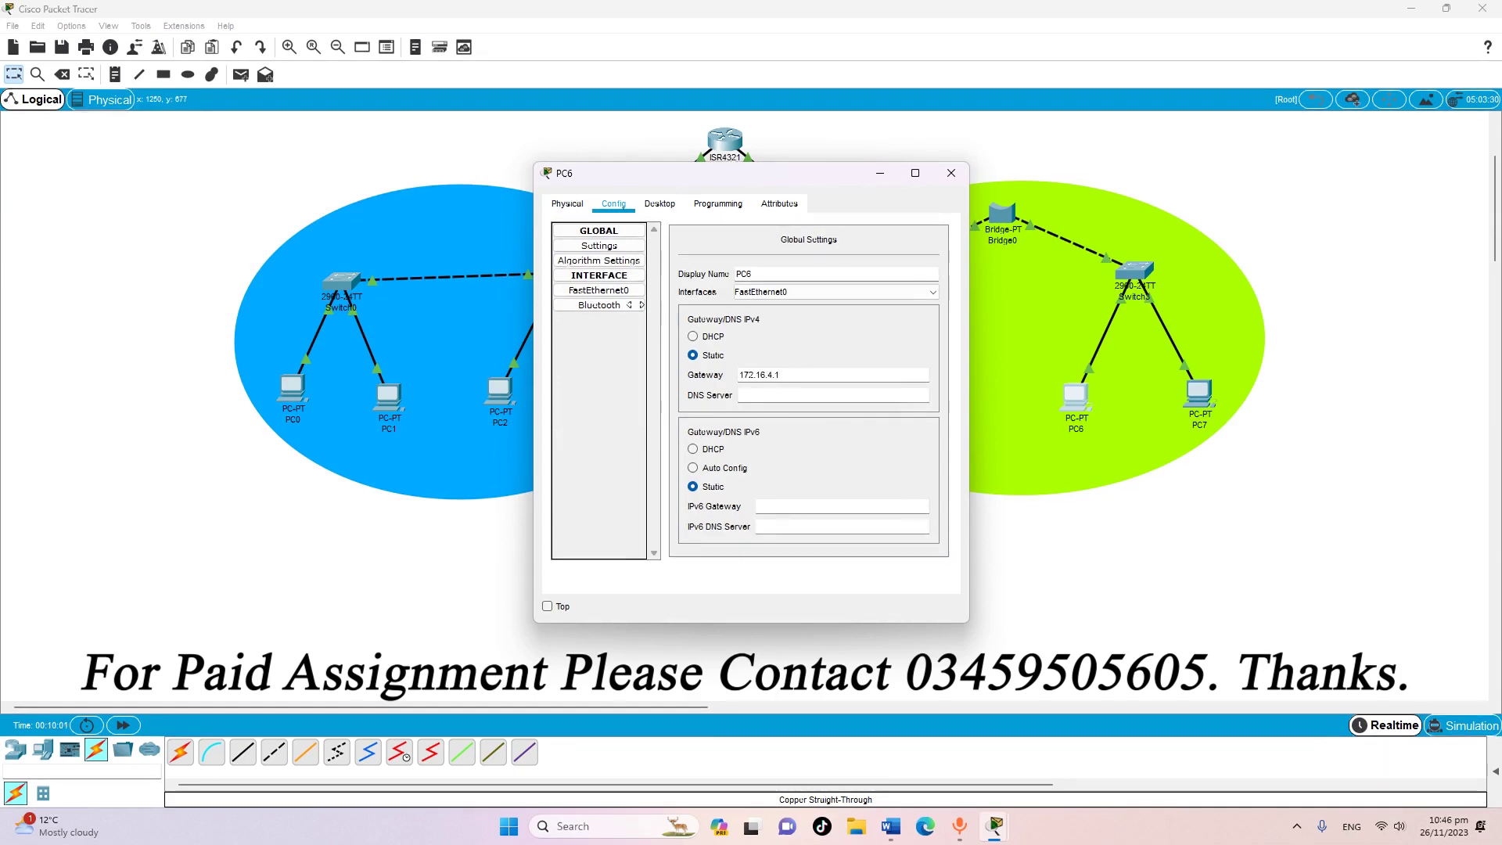
Set PC6's FastEthernet0 IP to 172.16.4.4, close it, and open PC7's settings
left_click(600, 290)
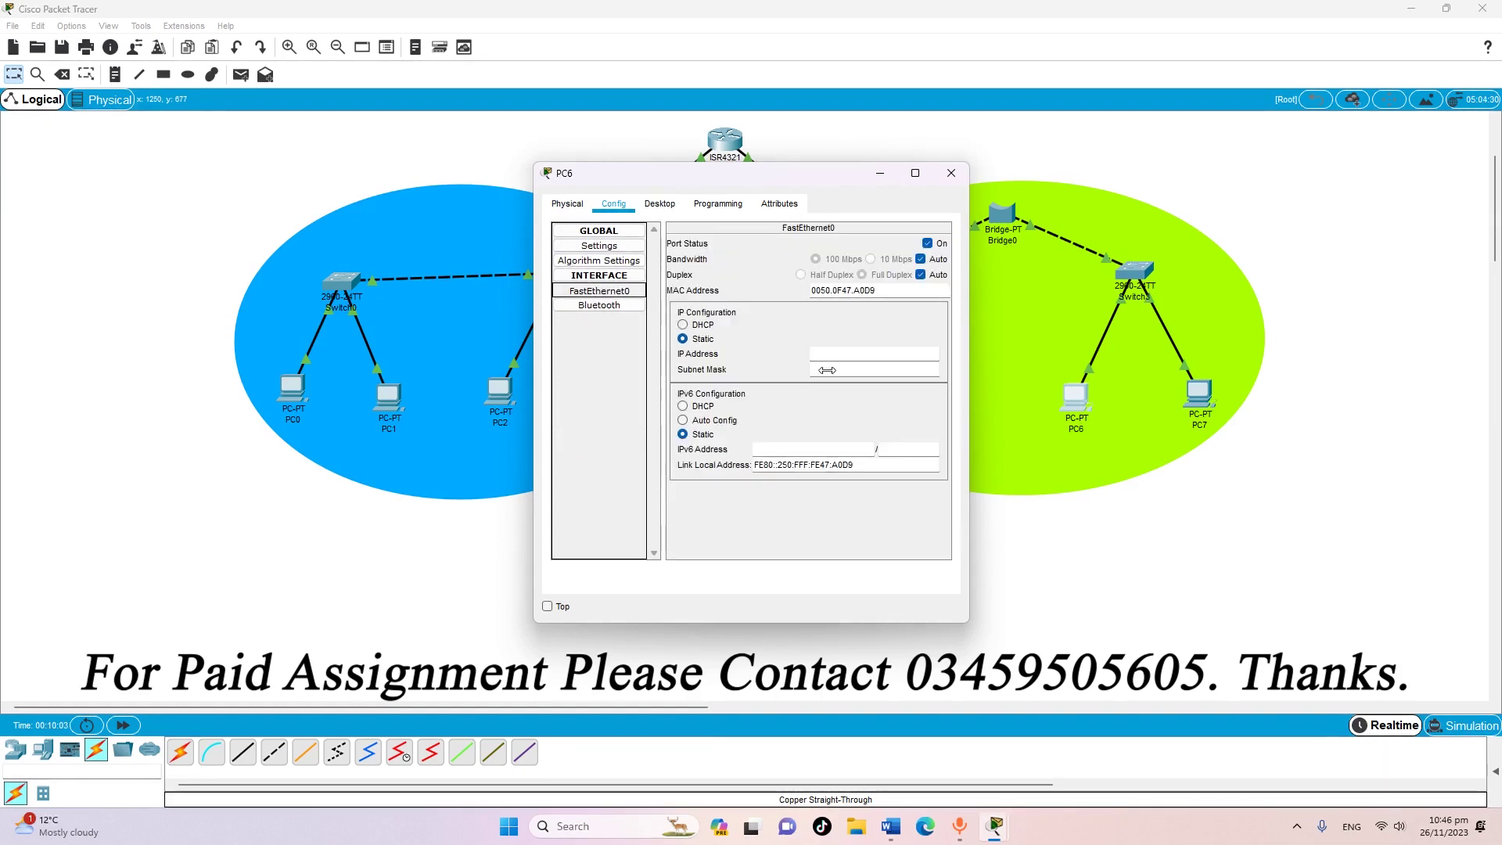
right_click(860, 354)
left_click(874, 444)
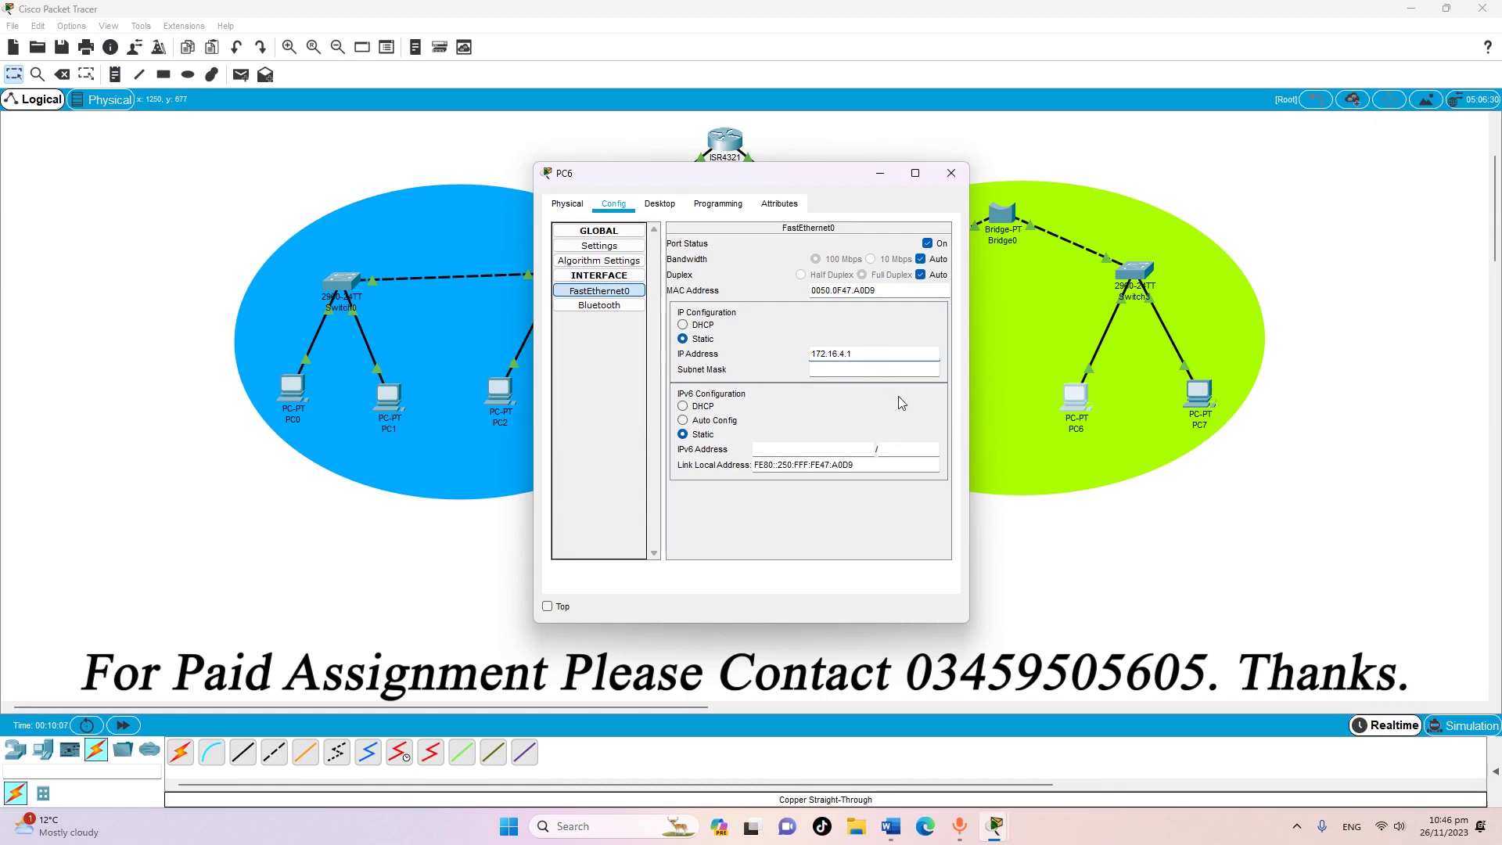
key("BackSpace")
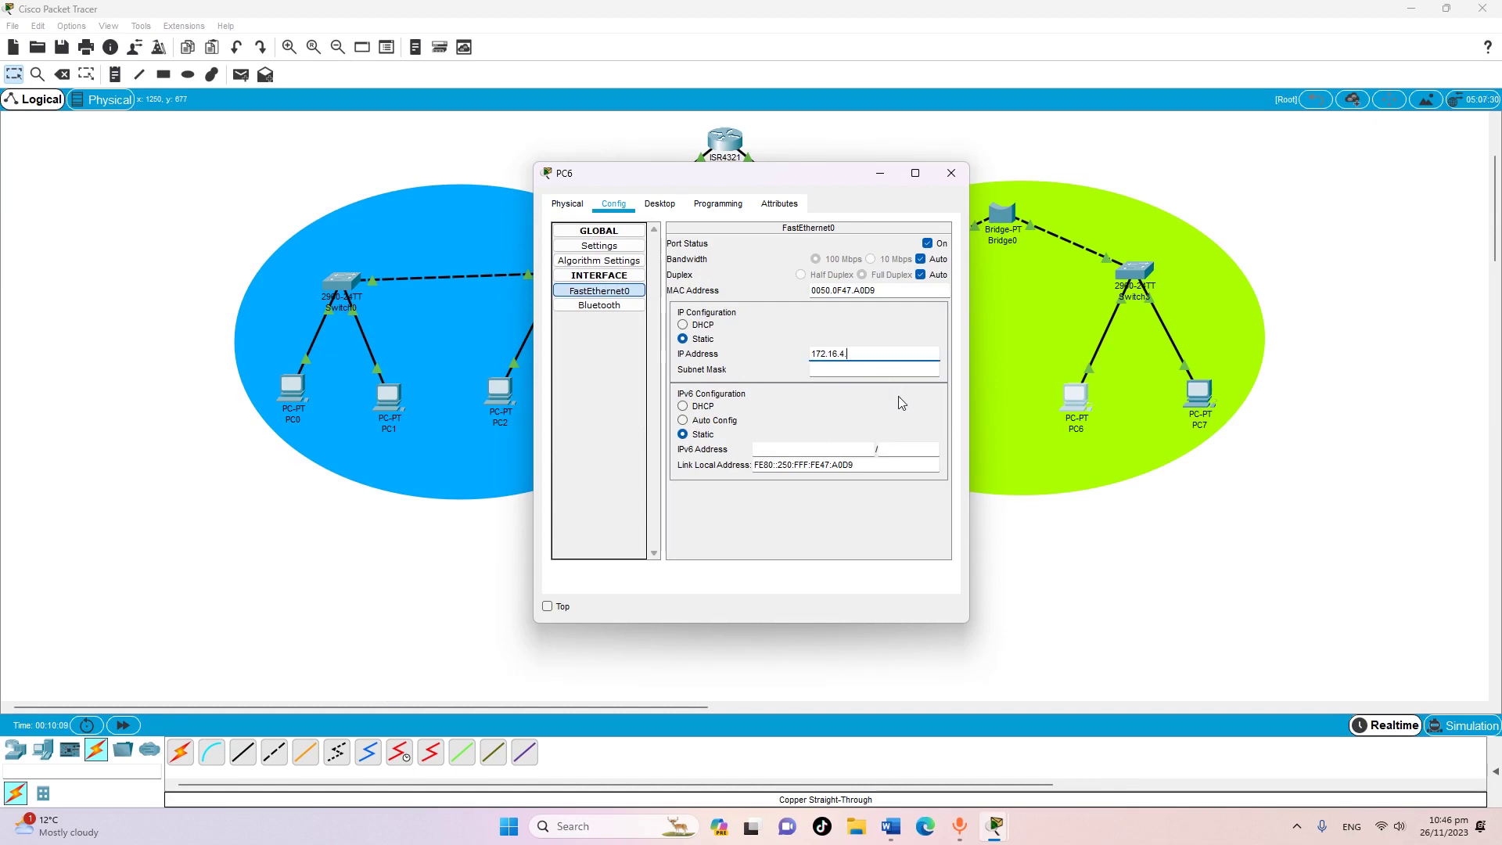
type("4")
left_click(952, 173)
left_click(1205, 399)
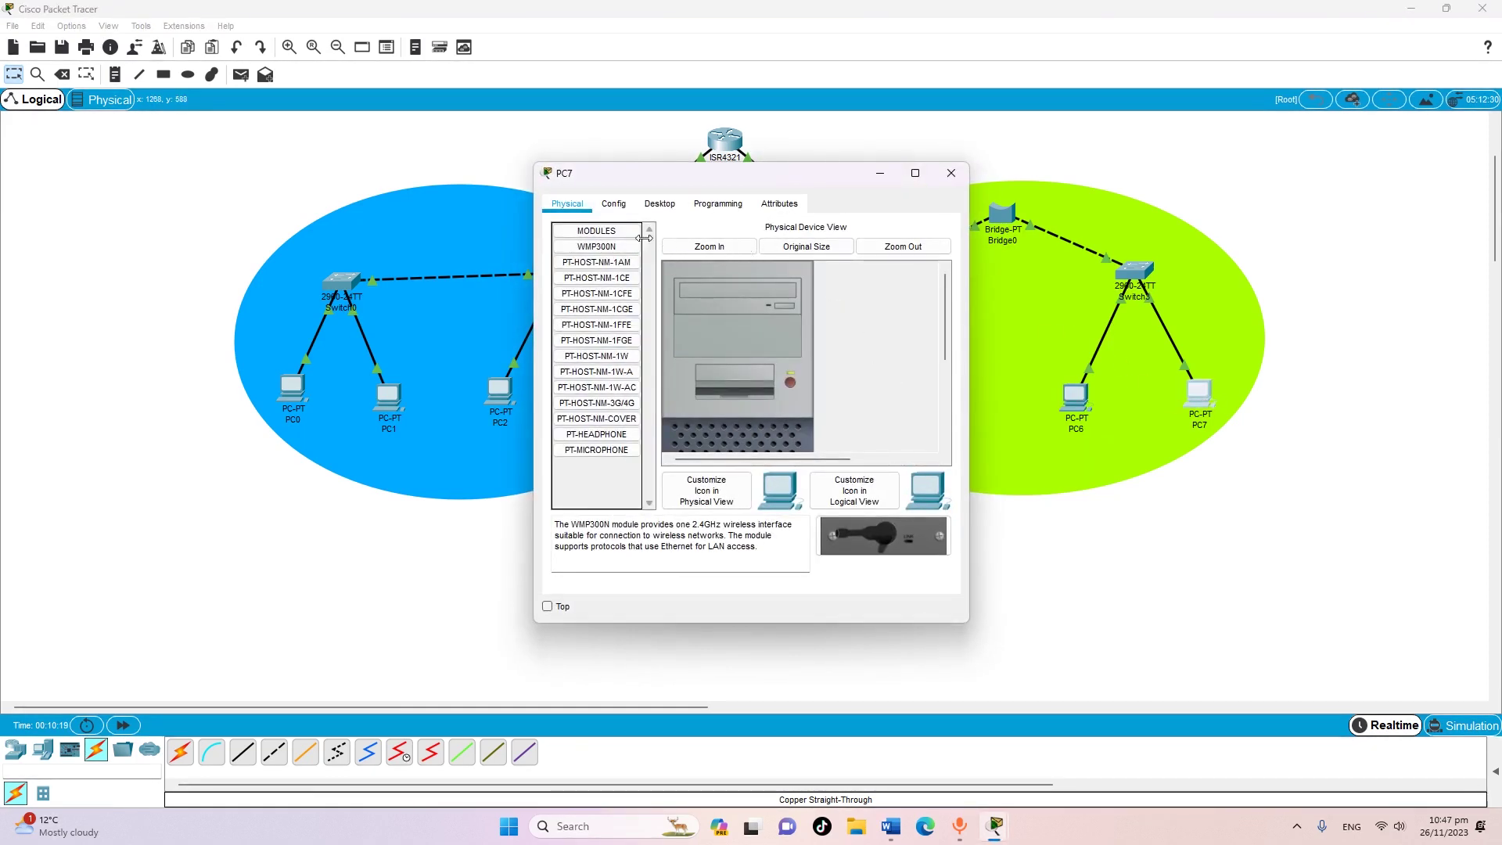
Give PC7 gateway 172.16.4.1 and IP address 172.16.4.5, then close its window
left_click(614, 204)
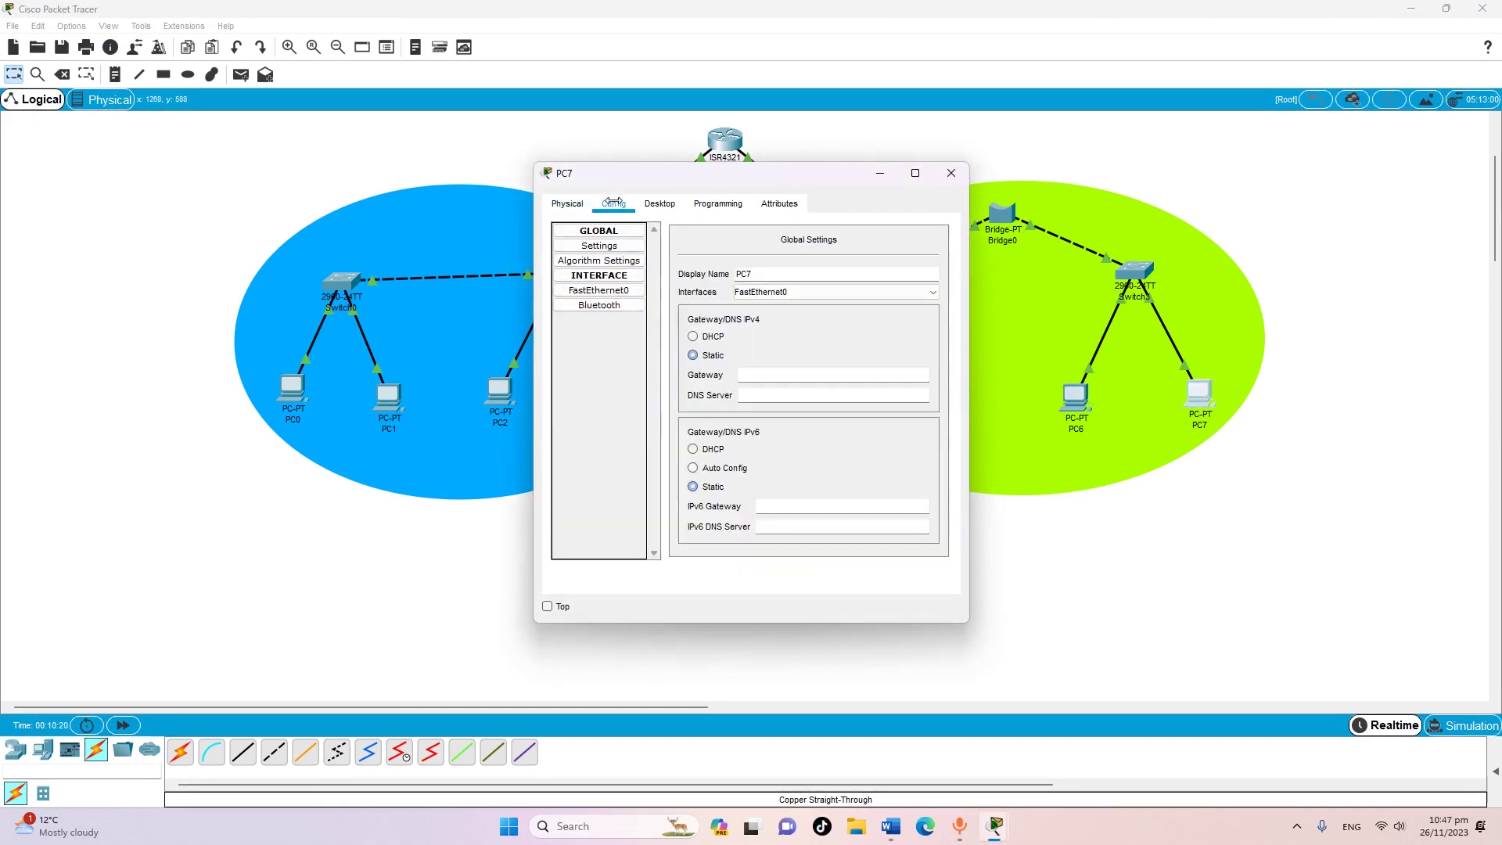
right_click(769, 377)
left_click(806, 462)
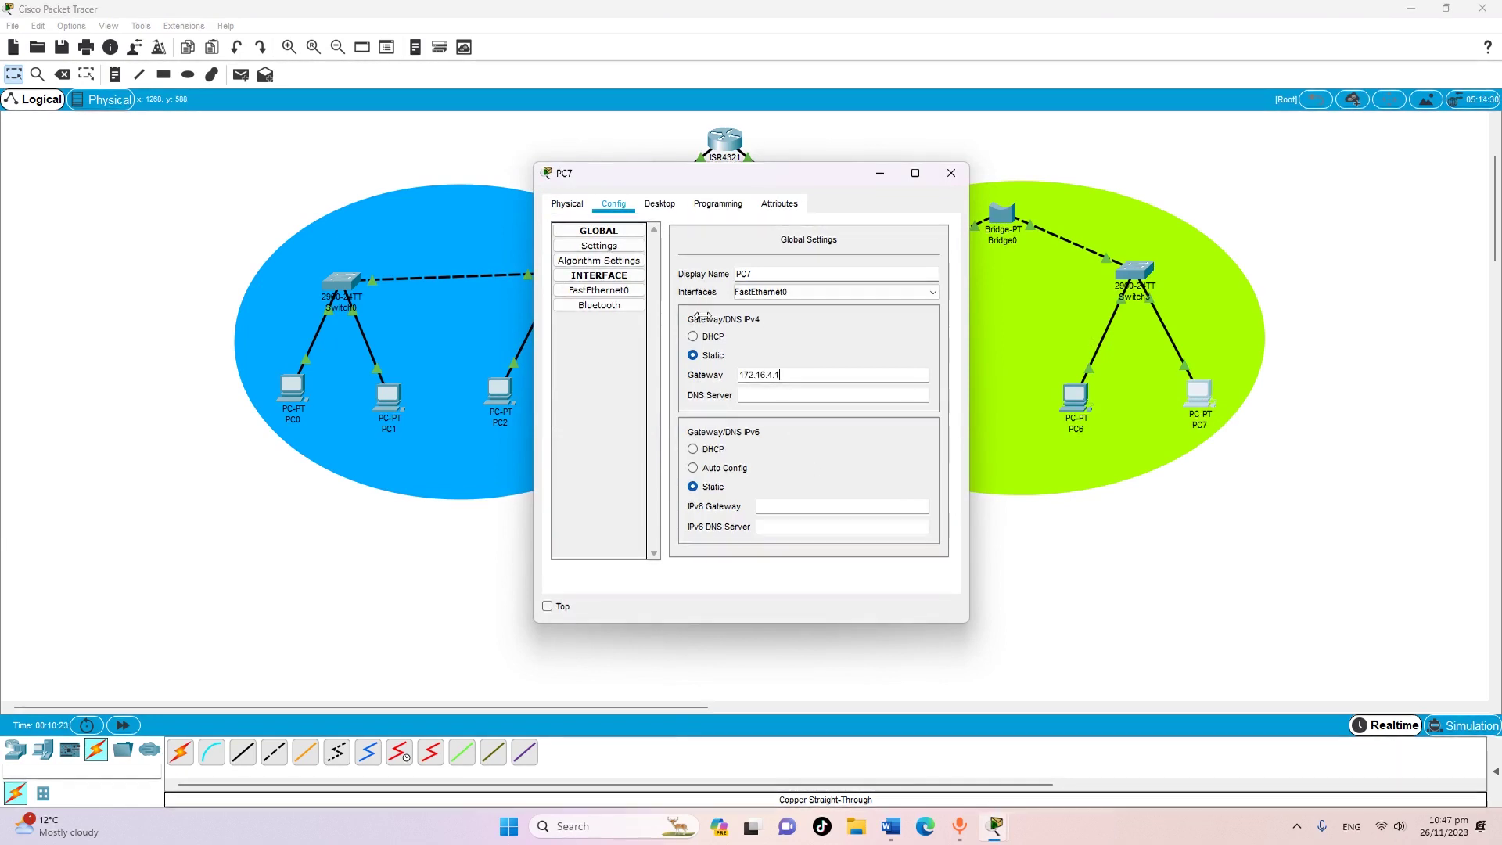
left_click(599, 290)
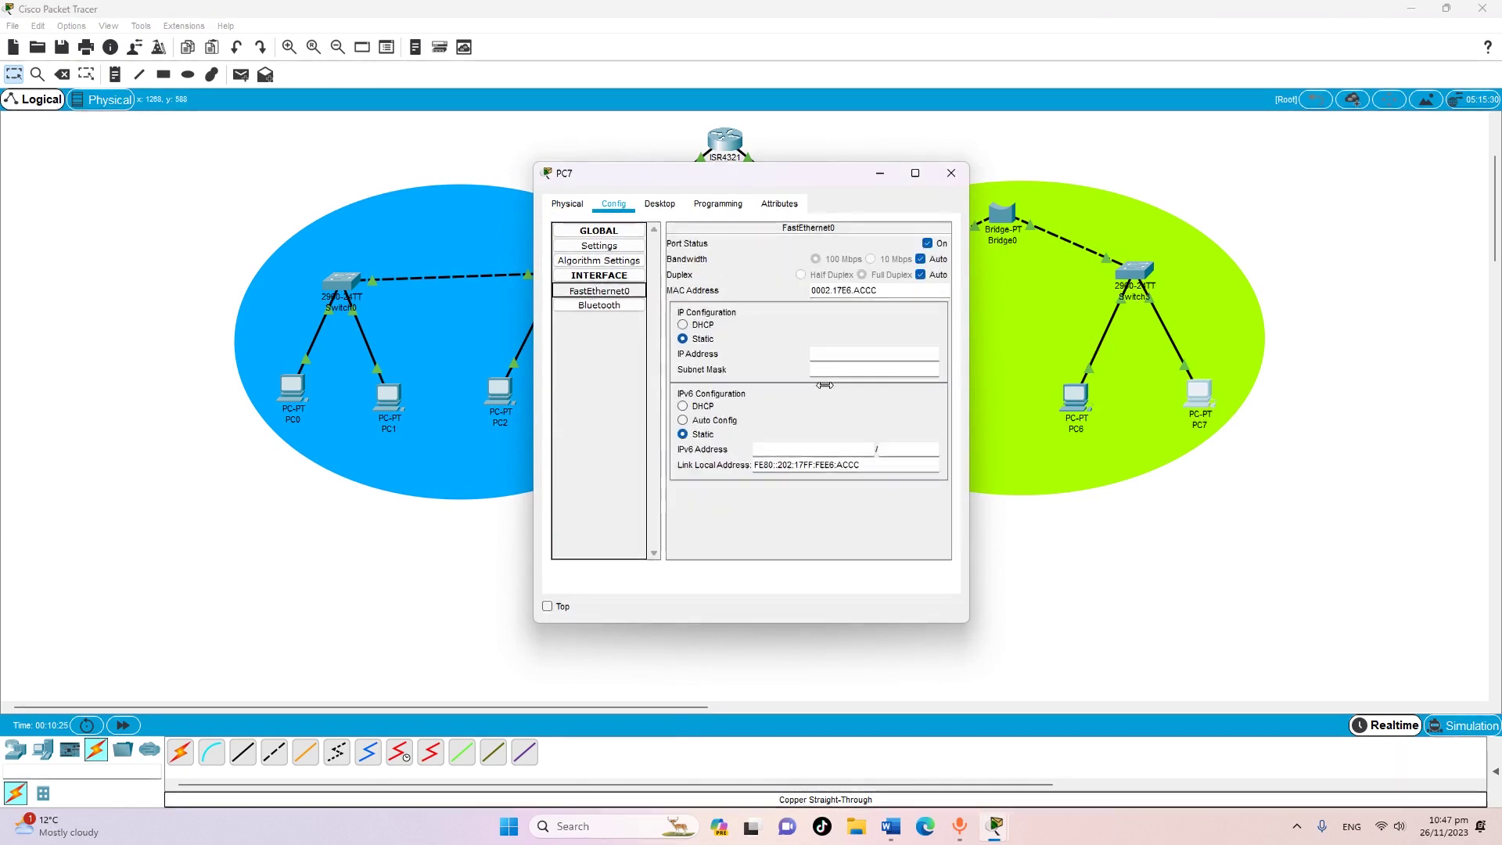
right_click(857, 361)
left_click(875, 442)
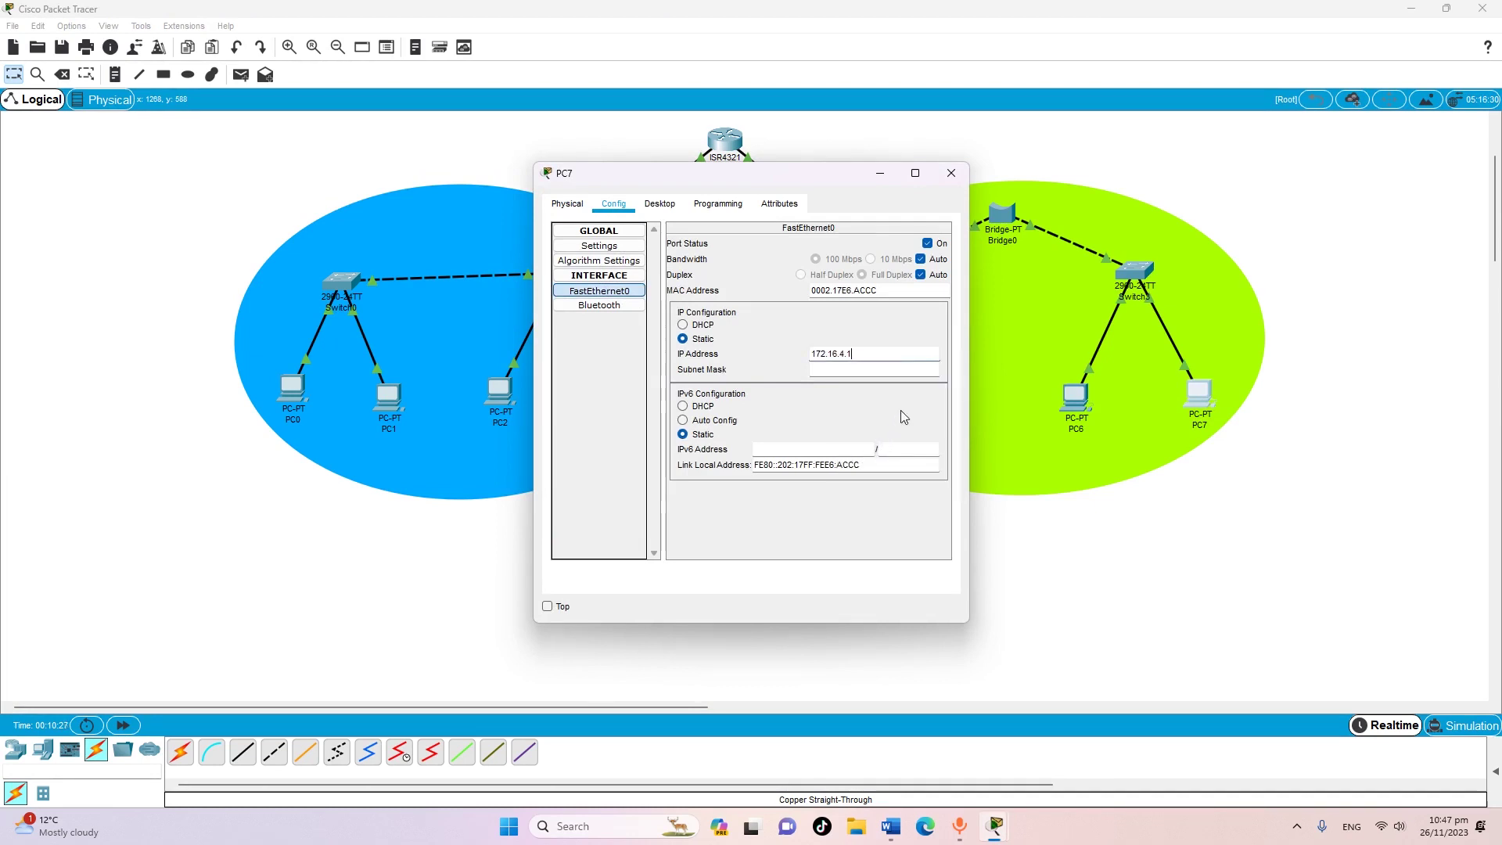
key("BackSpace")
type("5")
left_click(951, 173)
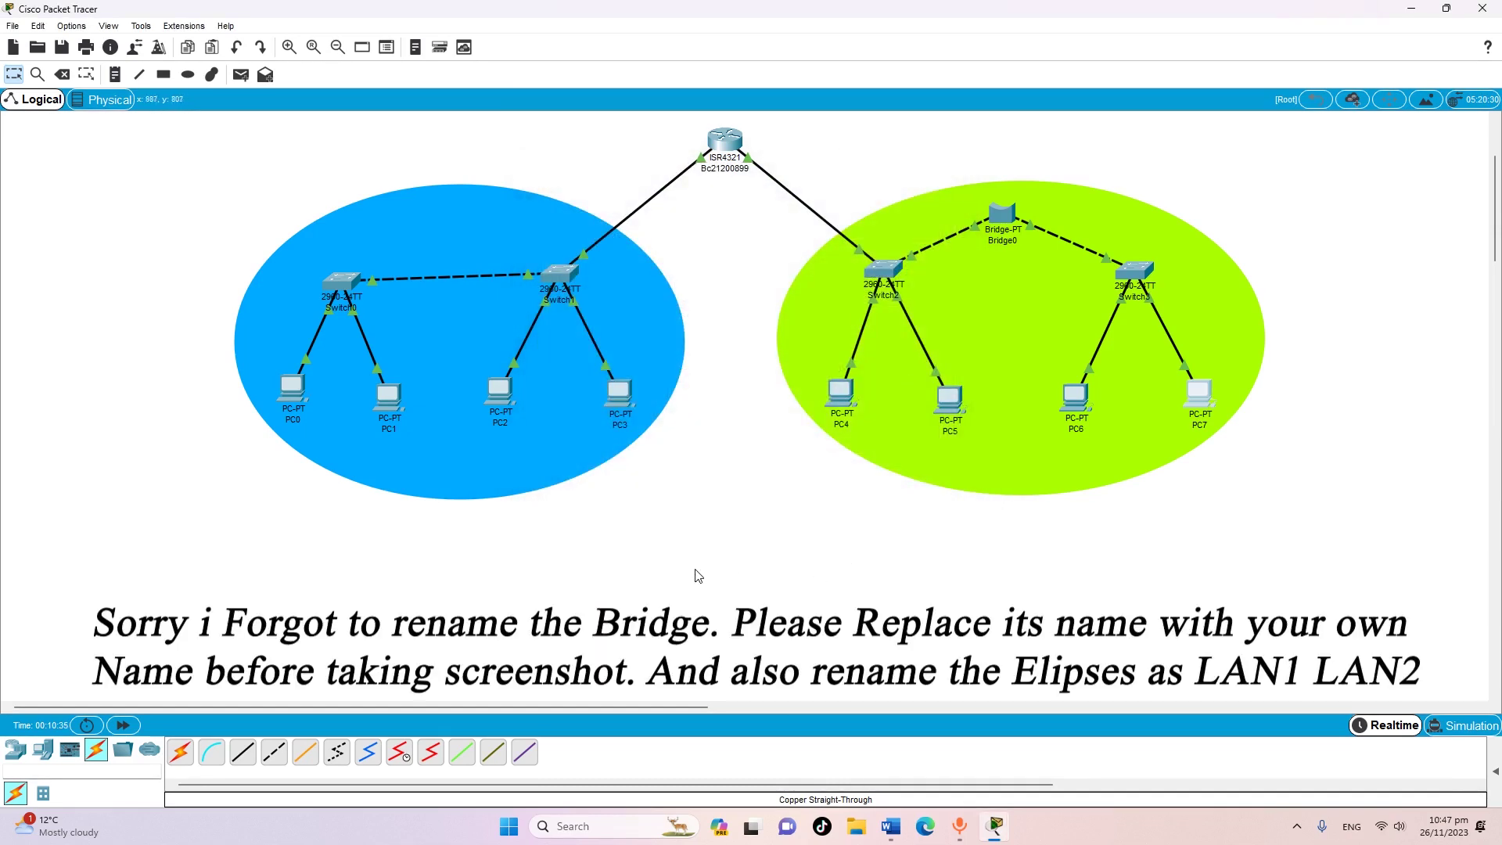
Expand the User Created PDU List from the arrow at the workspace's bottom right
scroll(734, 553, "up", 1)
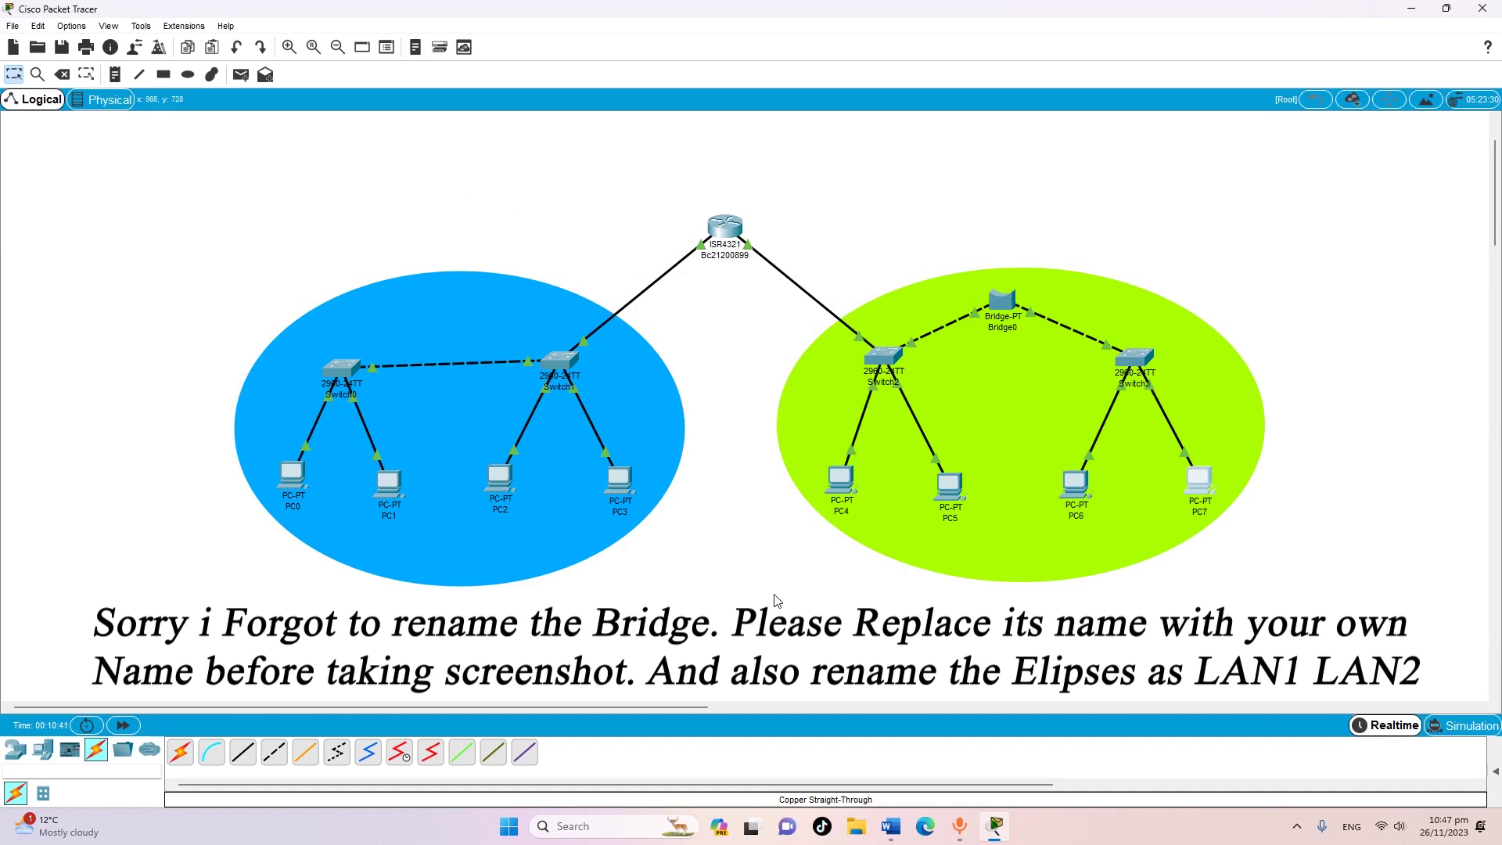
scroll(777, 587, "down", 5)
scroll(775, 579, "up", 5)
left_click(1495, 772)
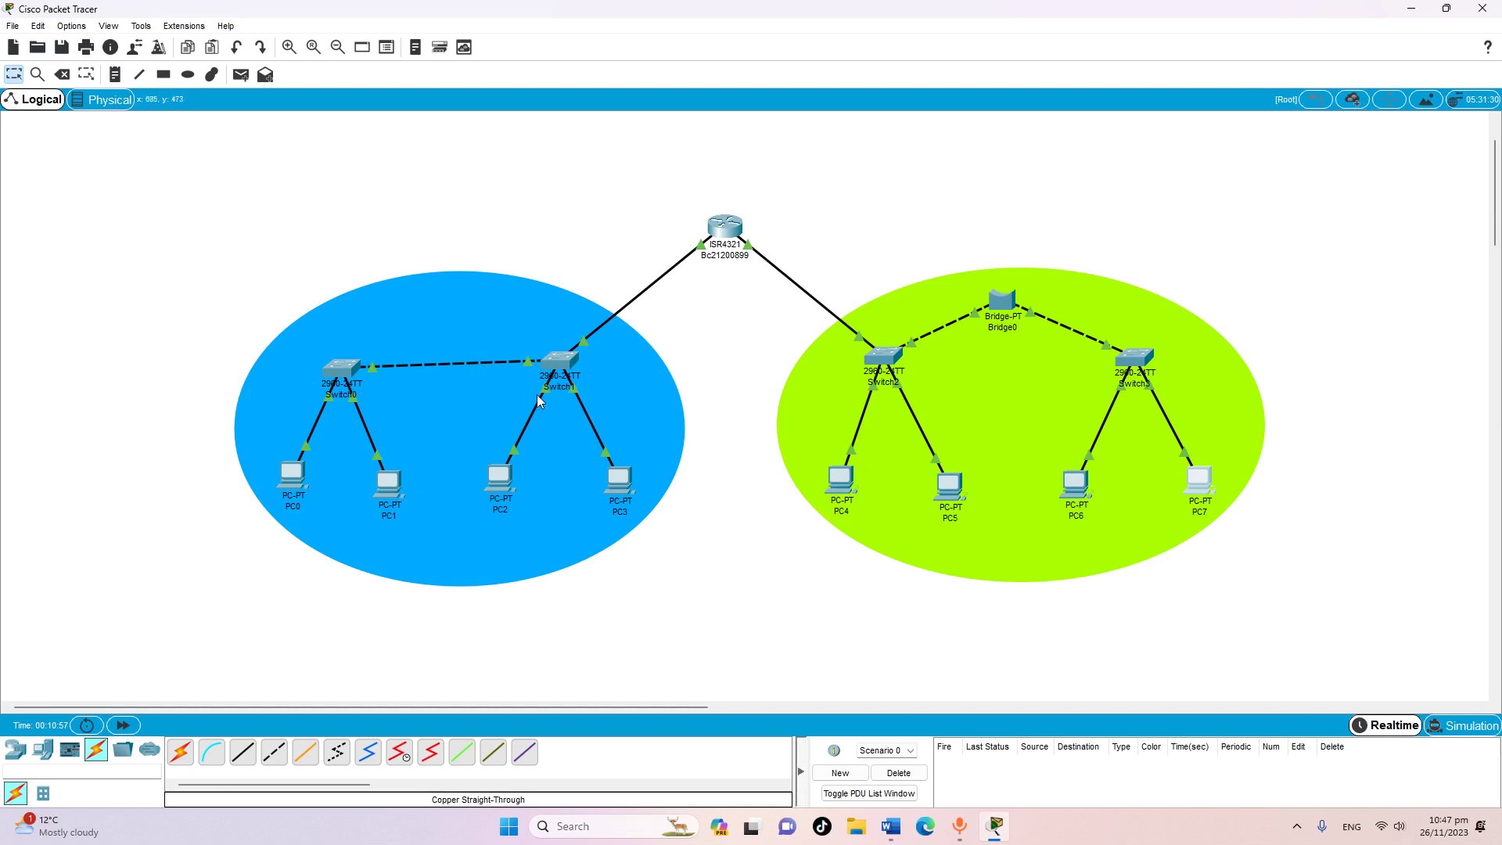
Open PC0's Command Prompt, type 'ping', and move the window aside
left_click(292, 475)
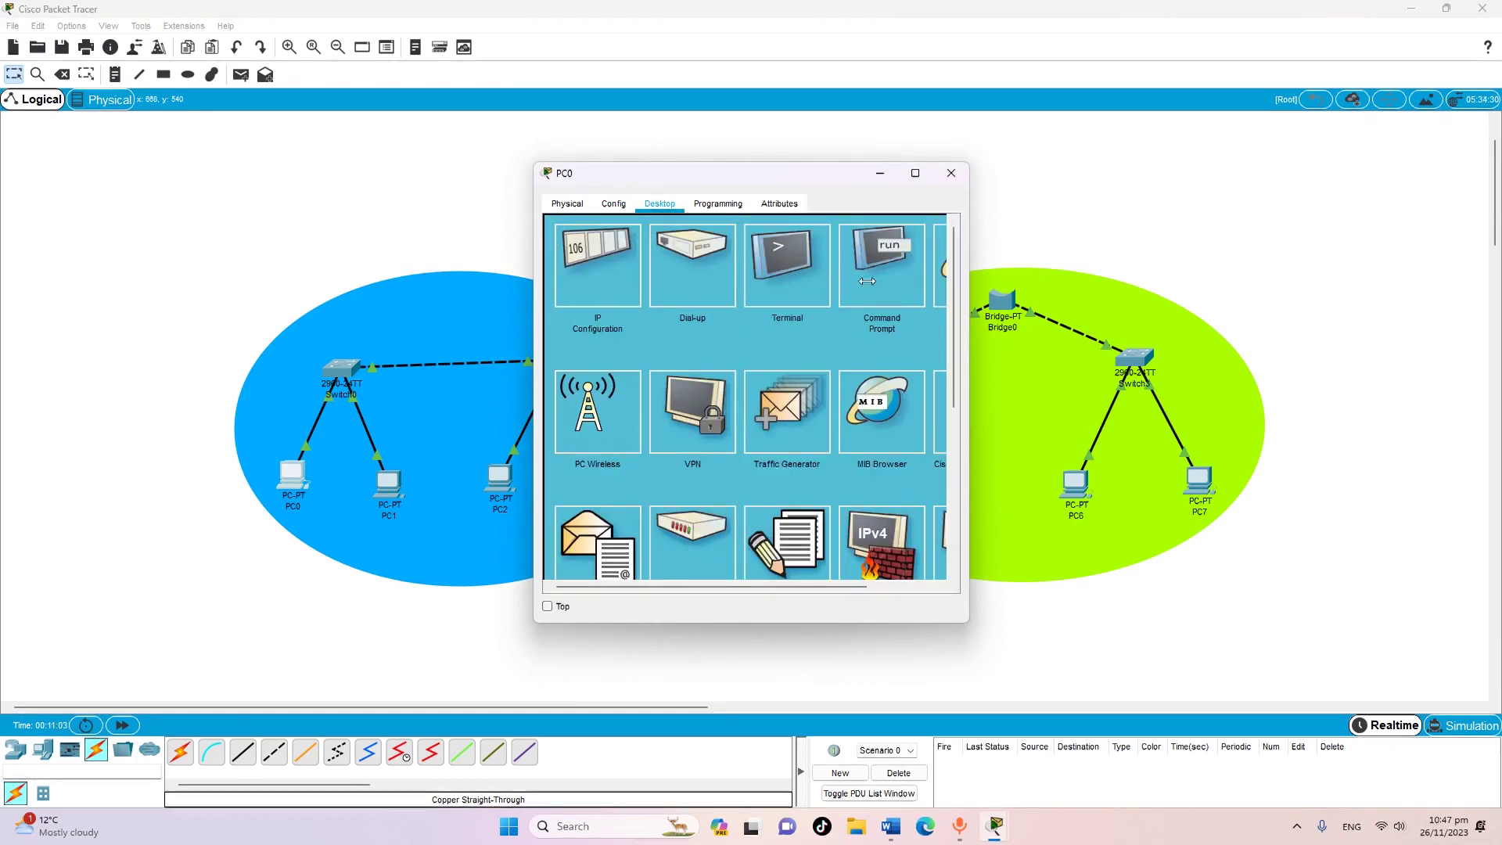
left_click(881, 266)
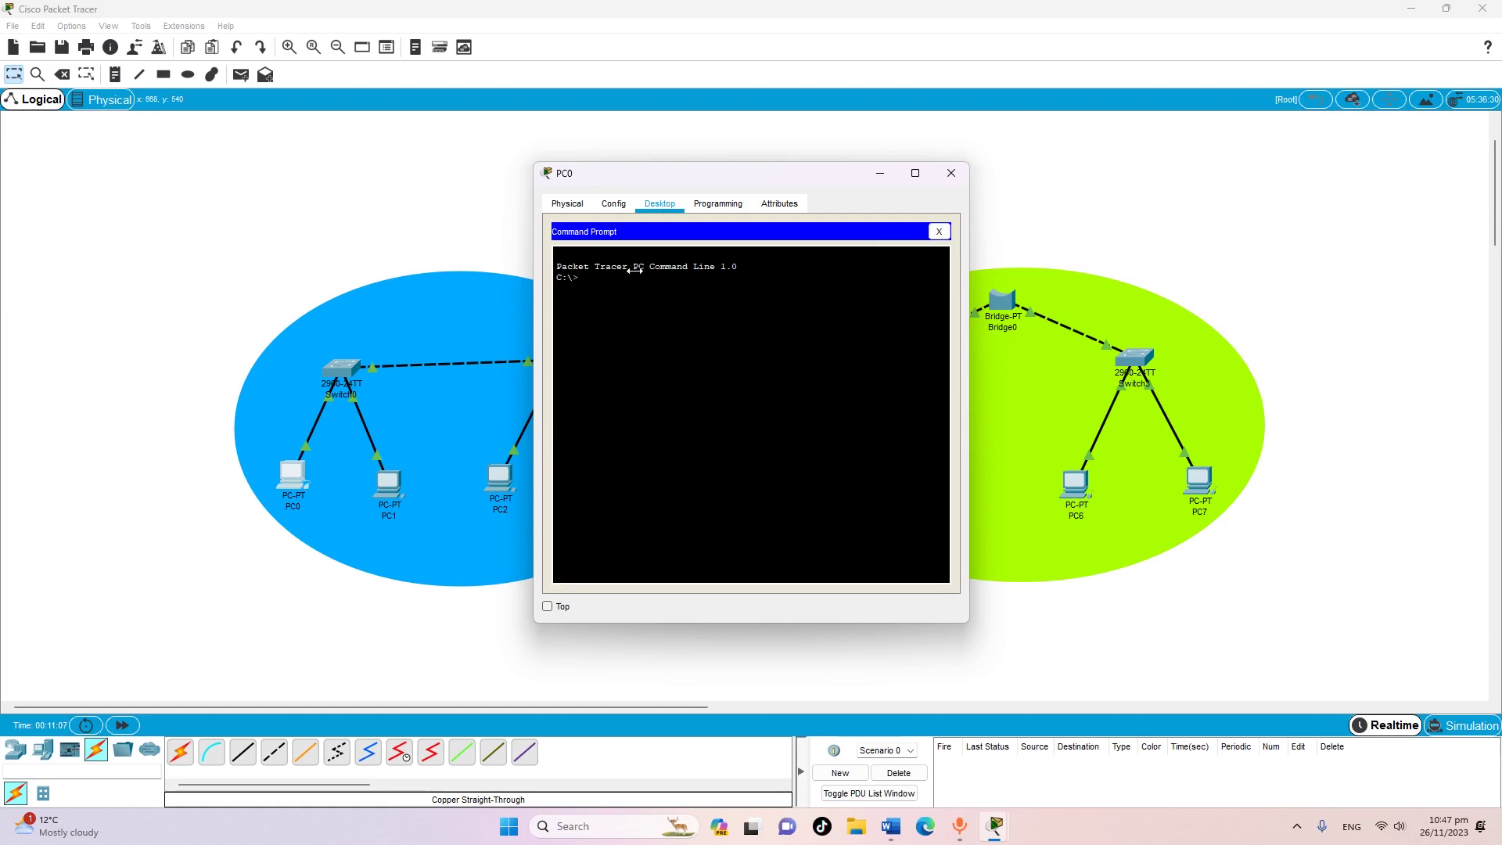
type("ping")
left_click_drag(791, 179, 576, 177)
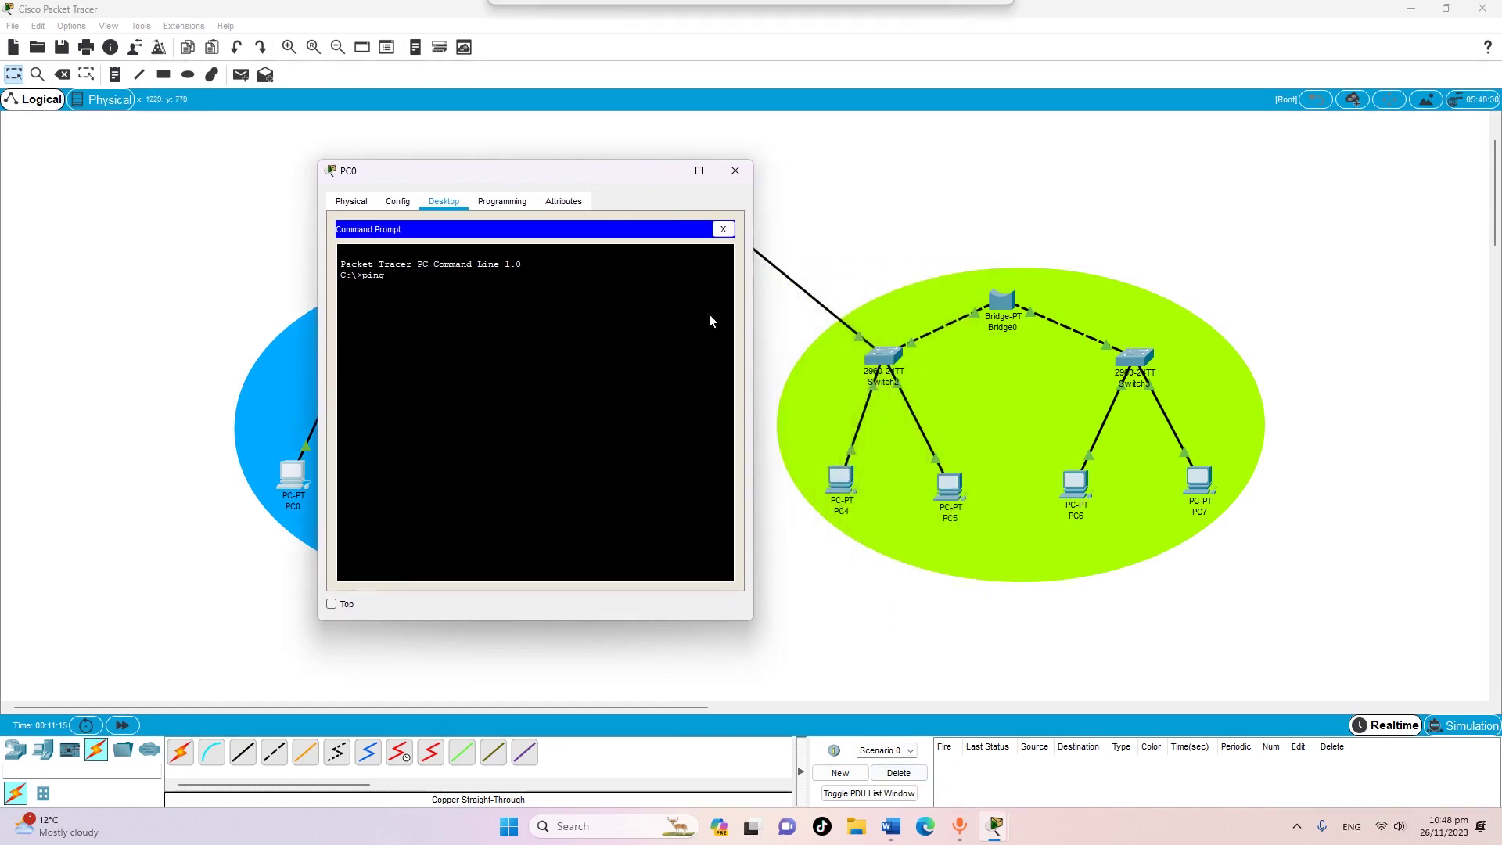
Look up PC4's FastEthernet0 IP 172.16.4.2, then bring PC0's command prompt back to front
left_click(860, 489)
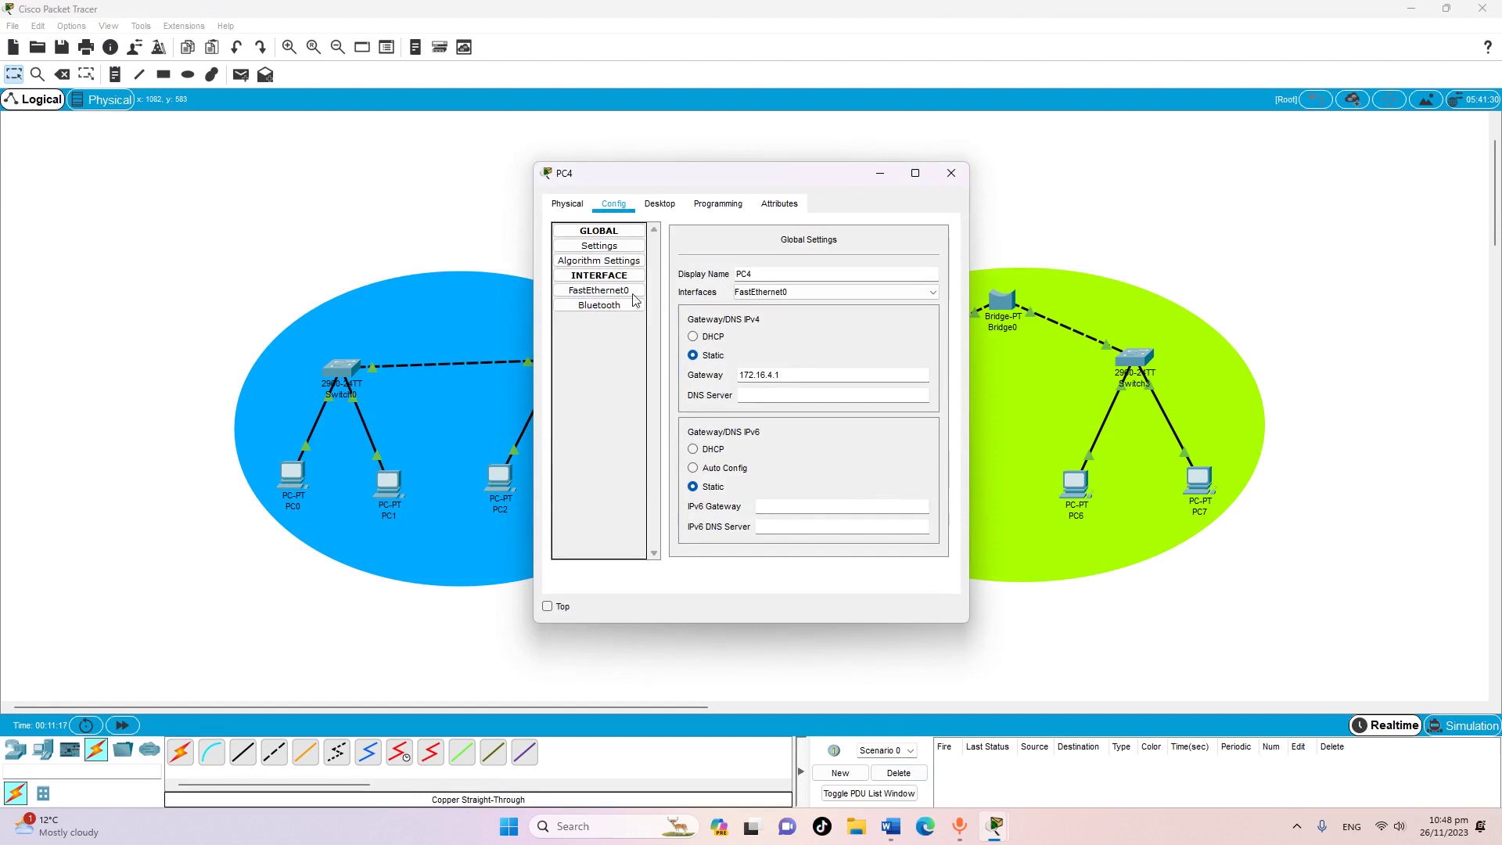
left_click(615, 292)
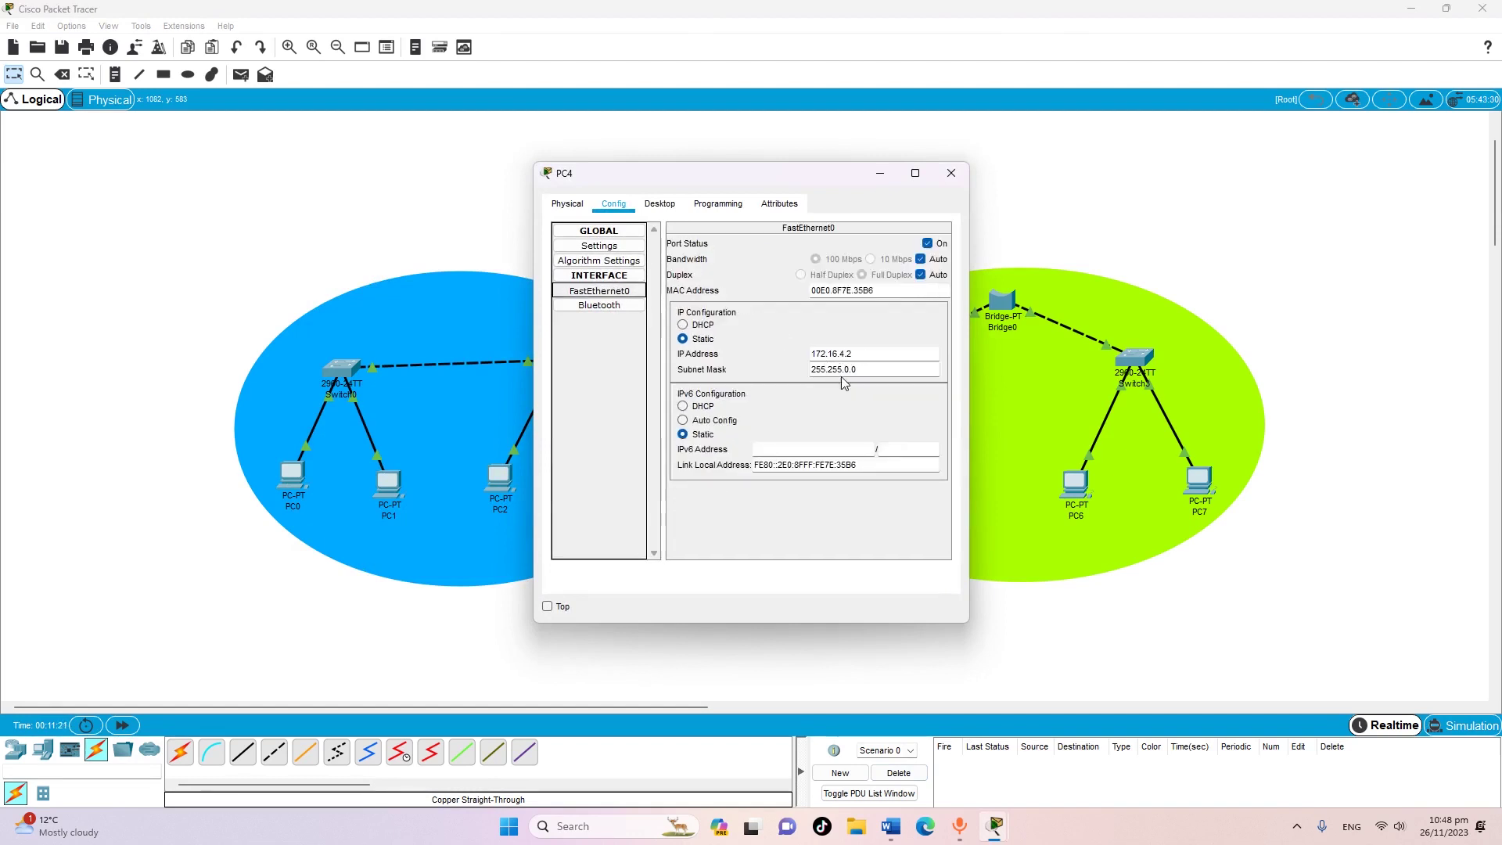
mouse_move(996, 826)
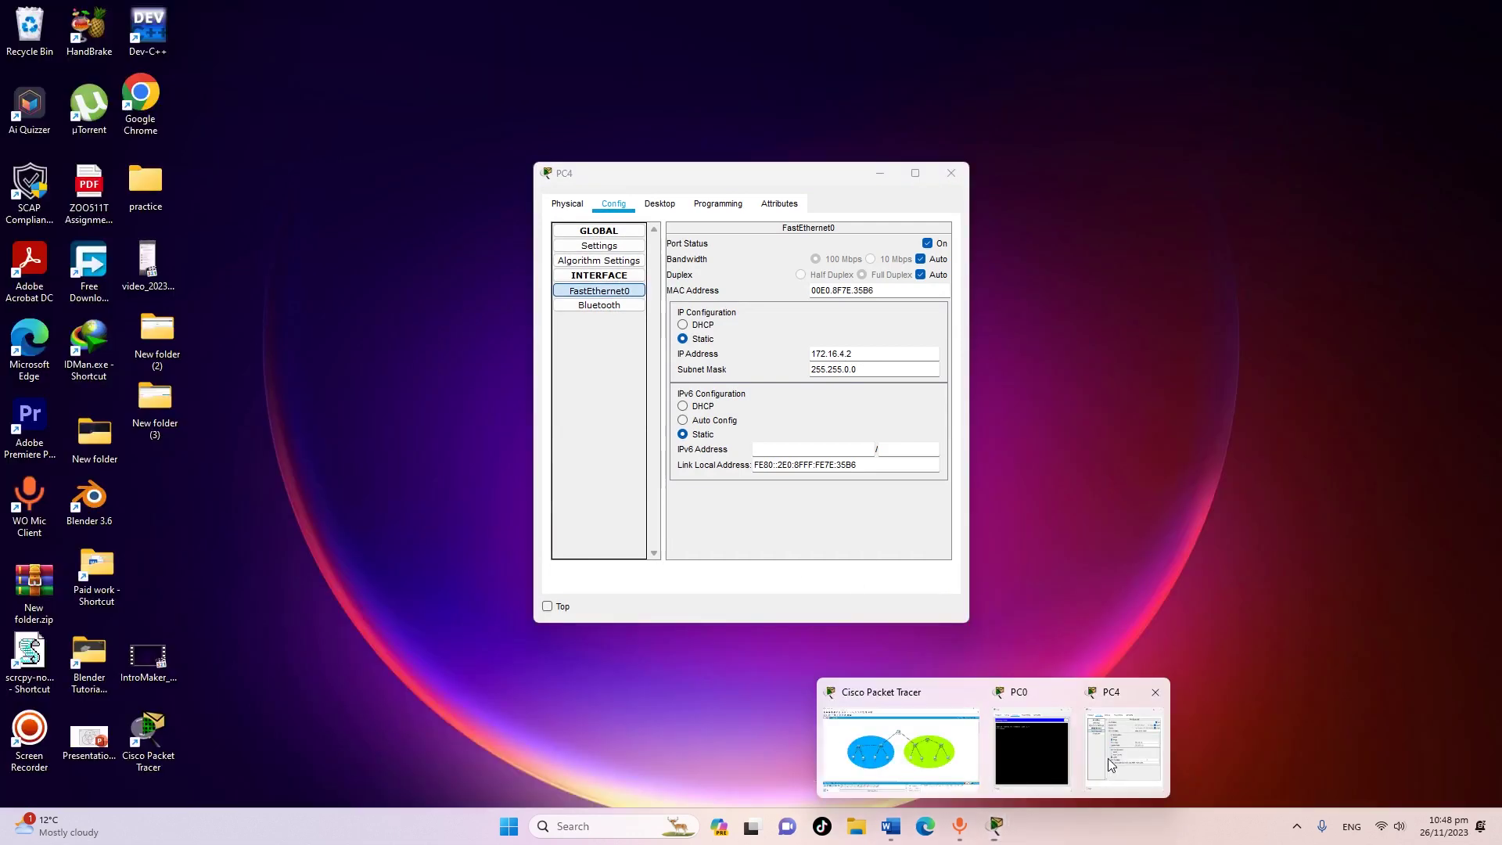
left_click(1101, 767)
left_click(1049, 765)
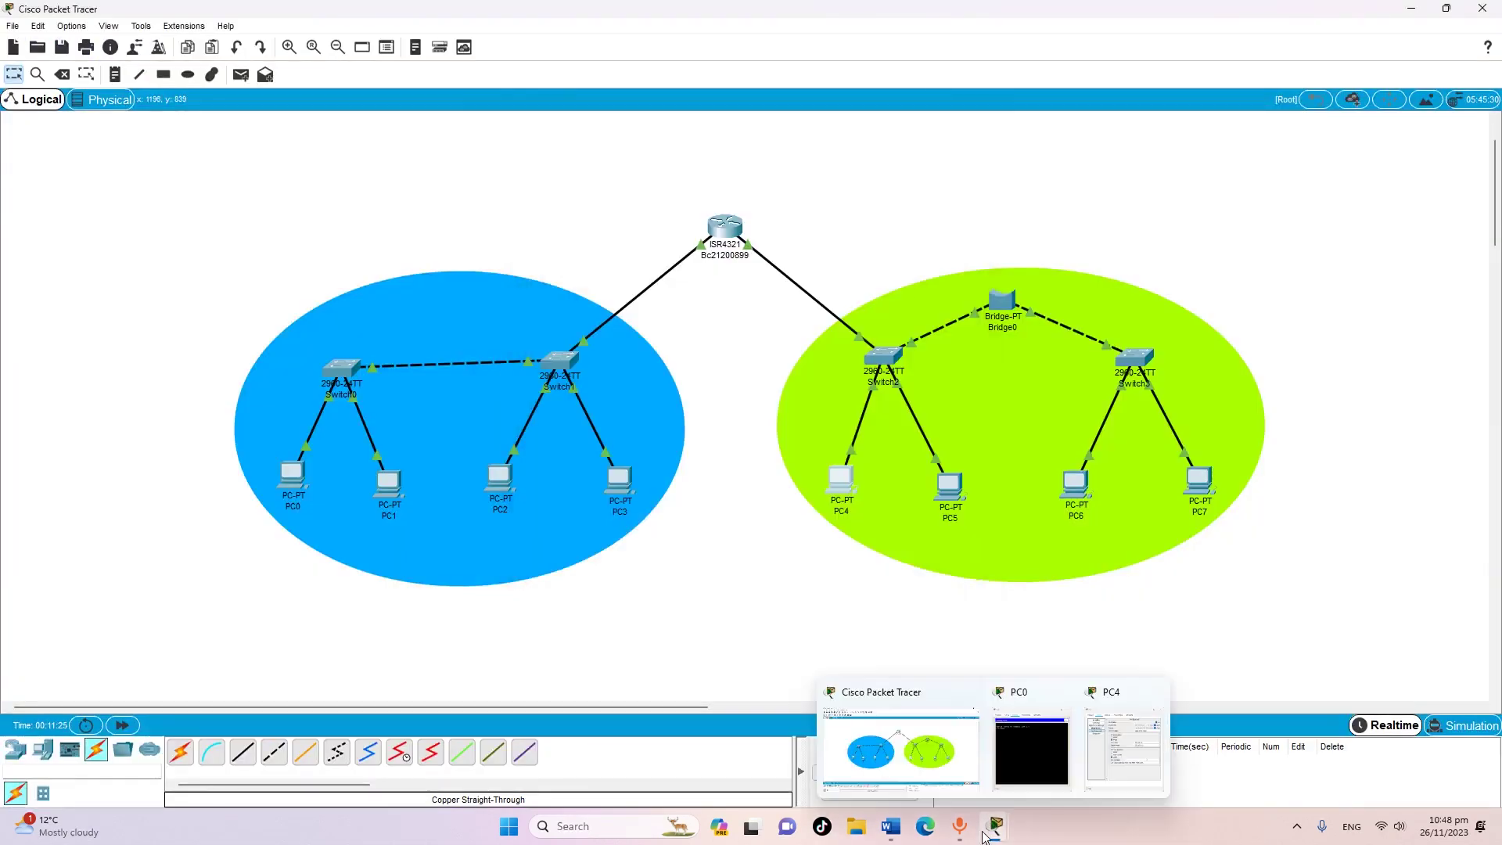
left_click(1102, 750)
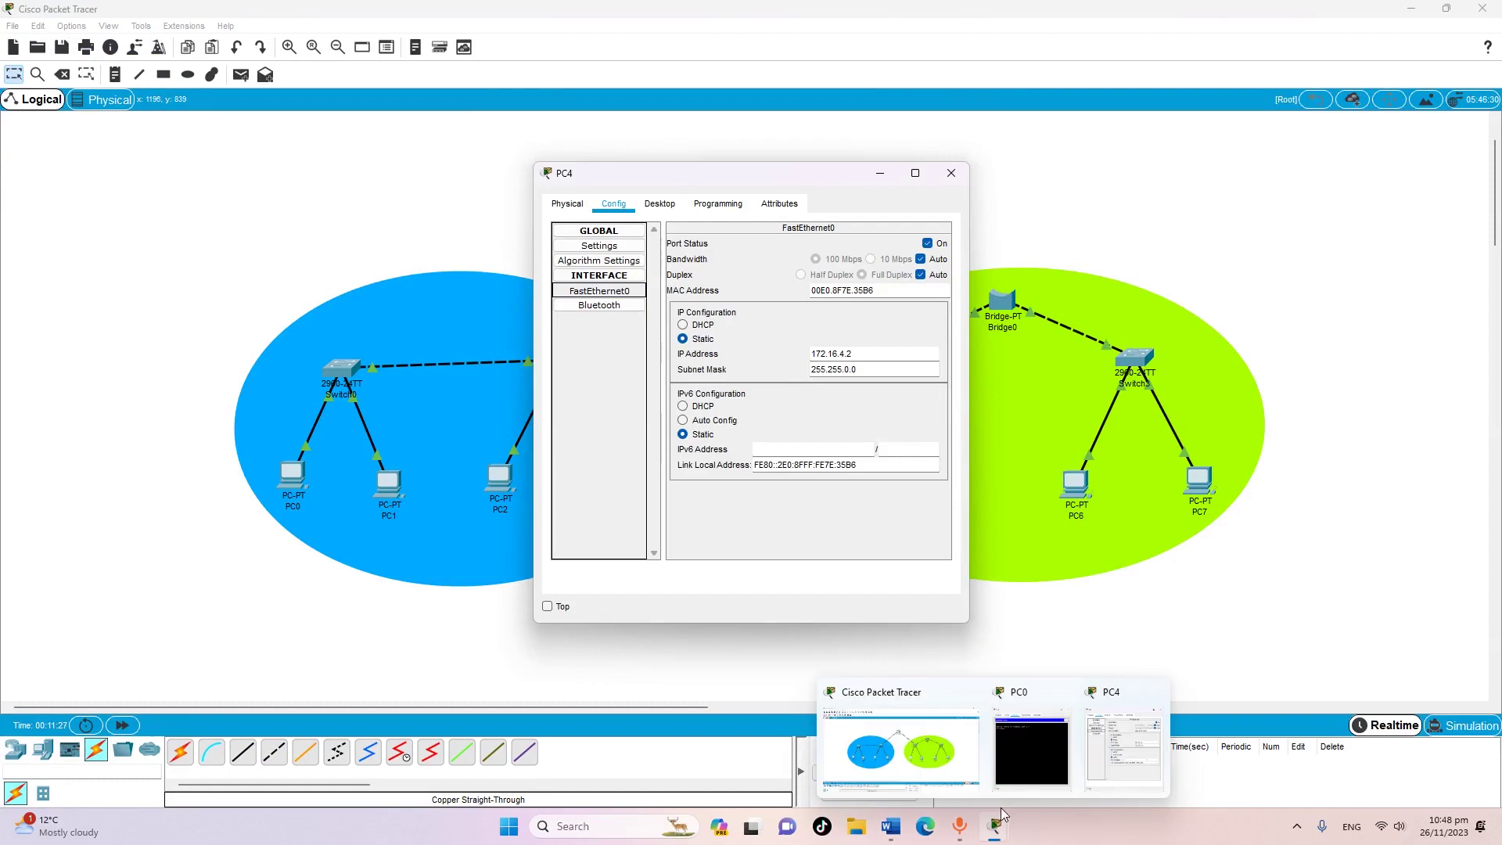
left_click(1030, 766)
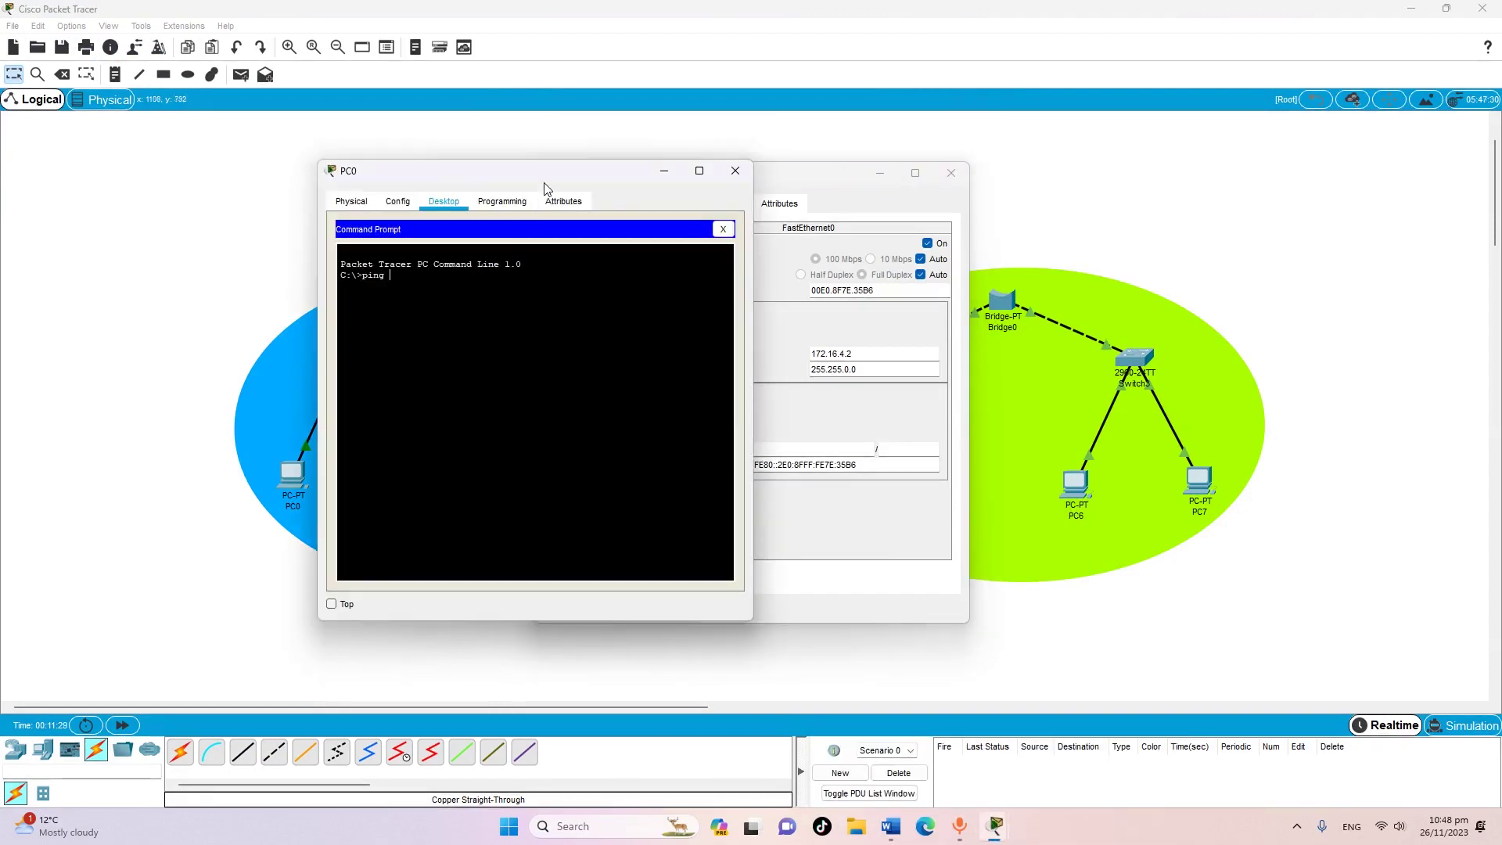
Ping 172.16.4.2 from PC0's Command Prompt and review the 3-of-4 replies (25% loss)
left_click_drag(544, 180, 524, 177)
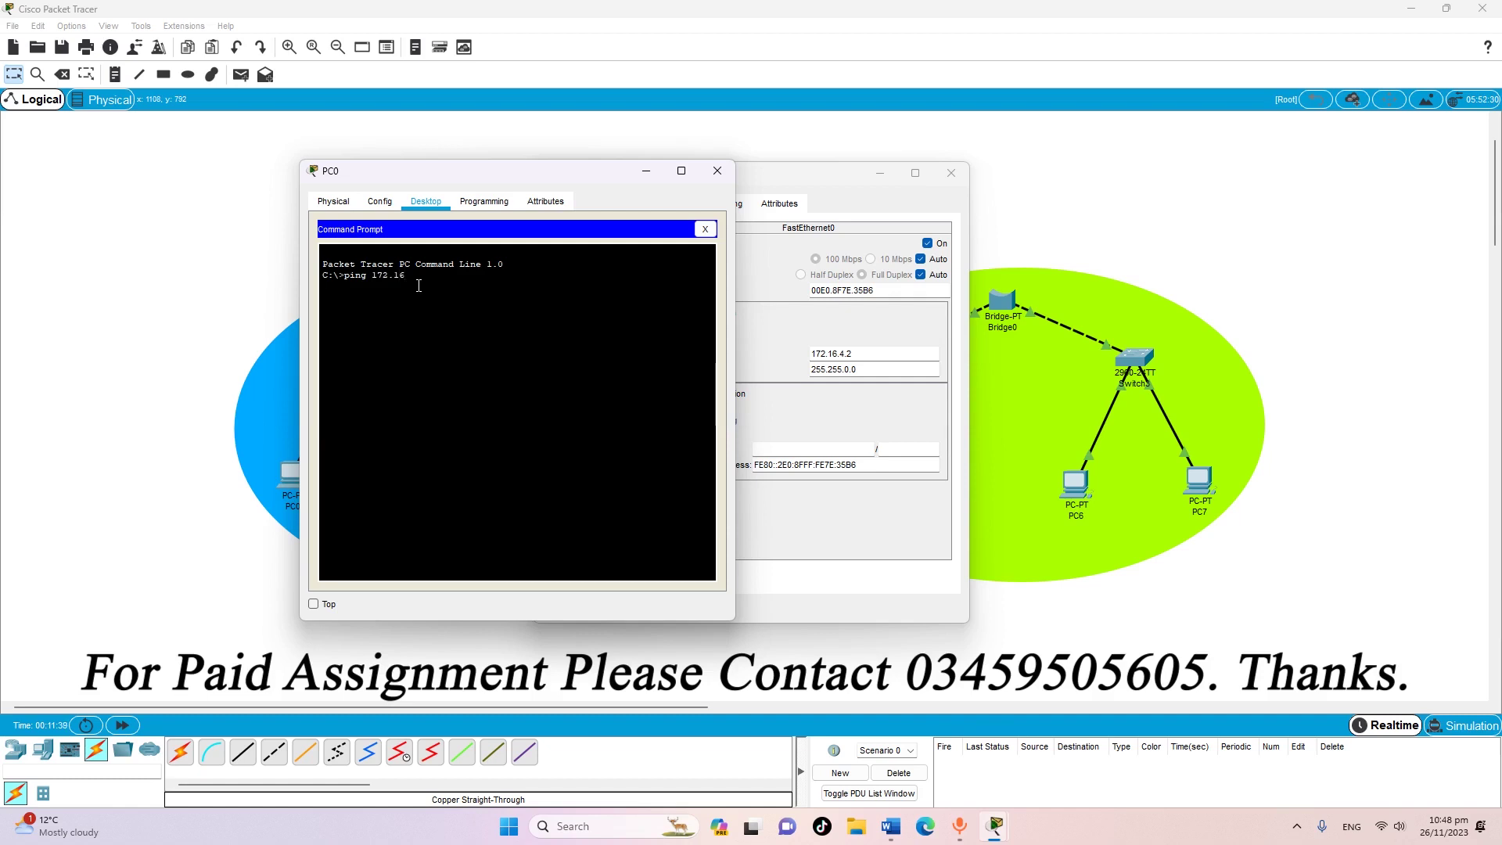
type(".4.2")
key("Return")
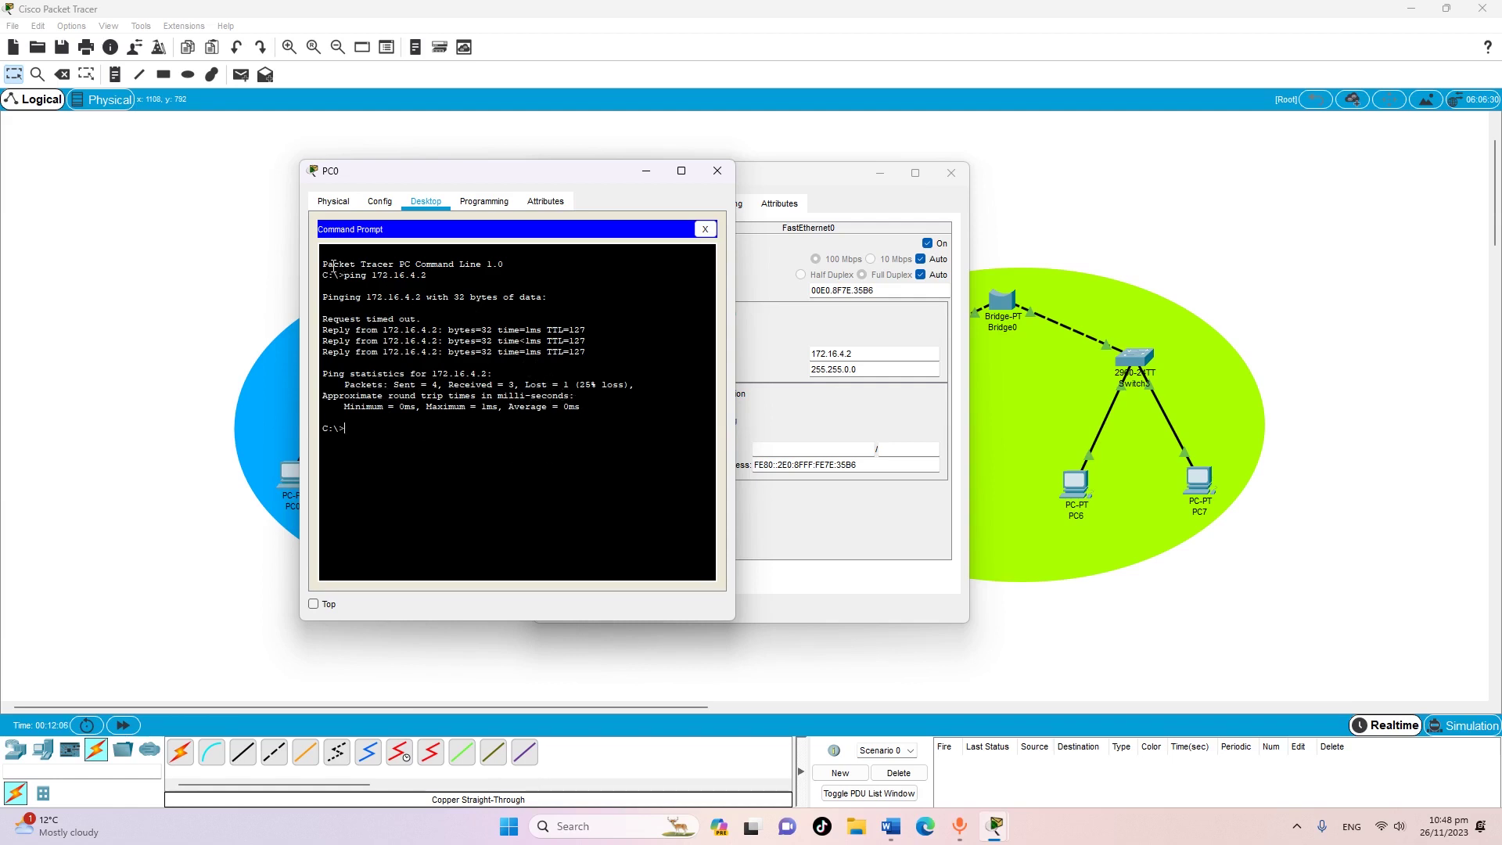
left_click_drag(323, 265, 424, 461)
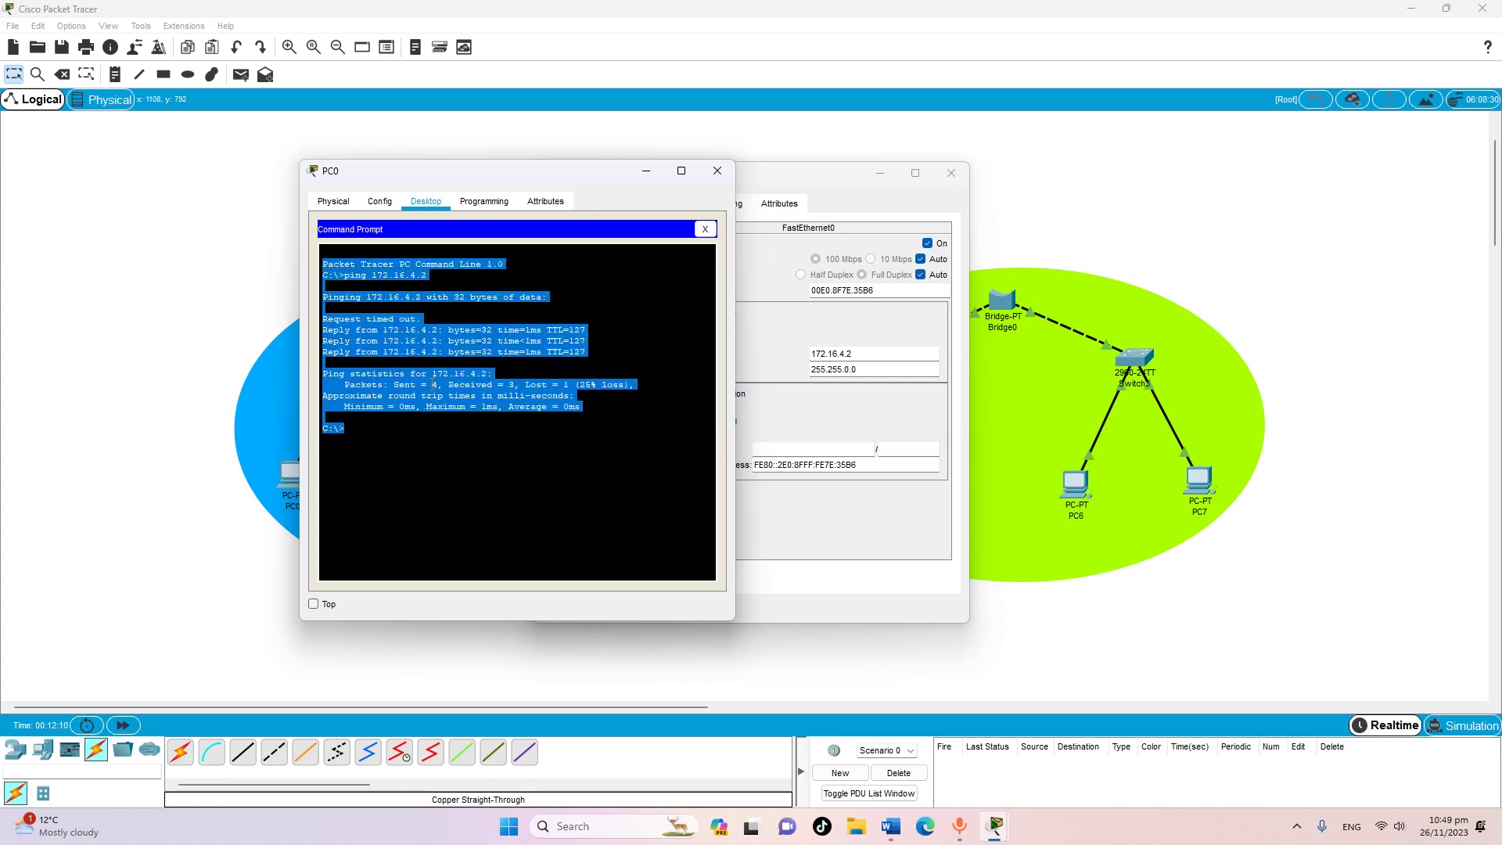
left_click(439, 469)
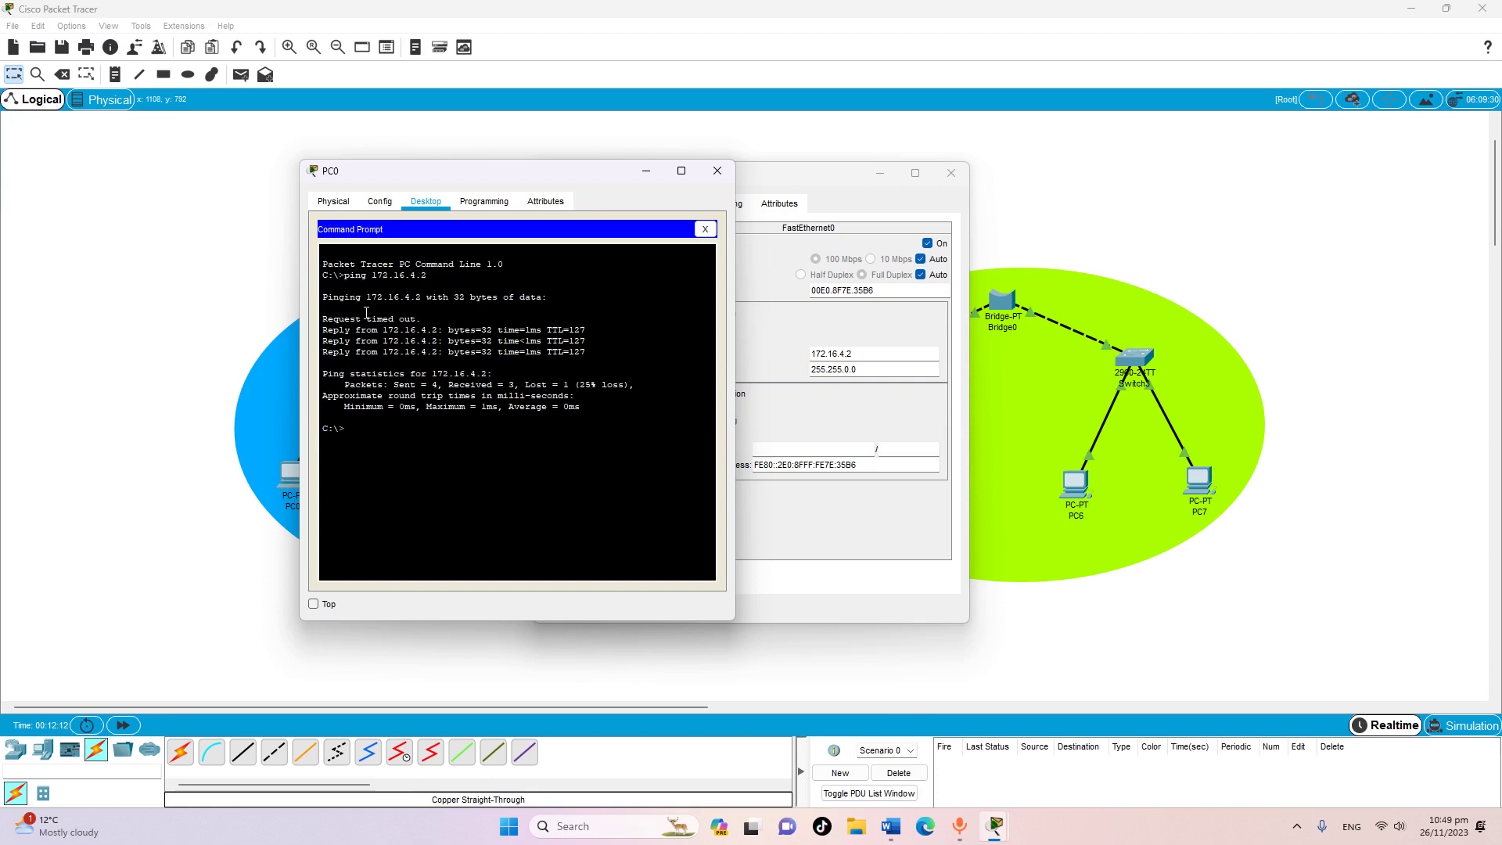